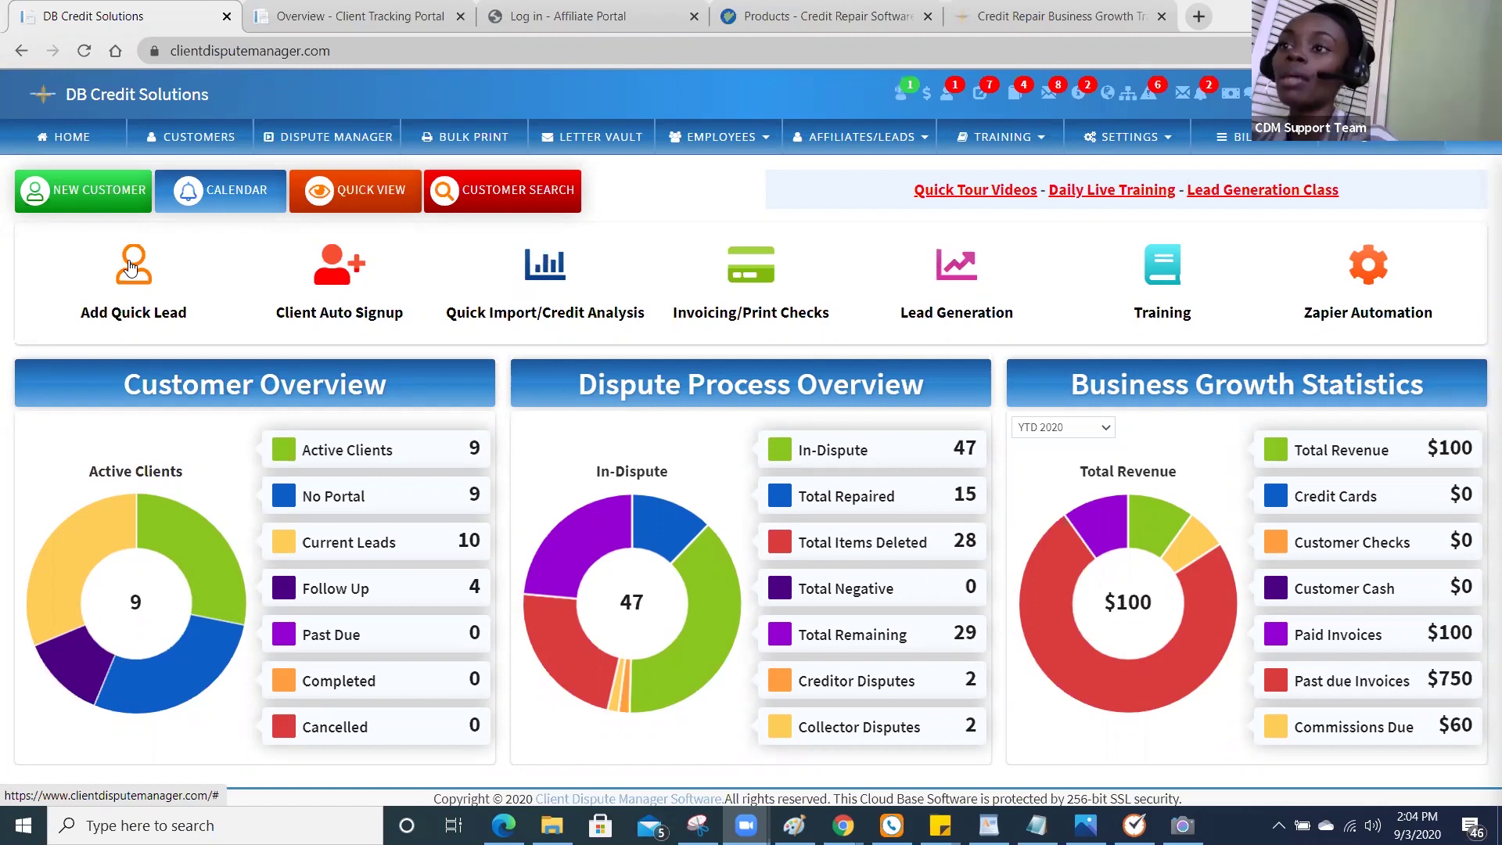
Start a quick lead with a note, then close the quick lead form without saving.
left_click(130, 268)
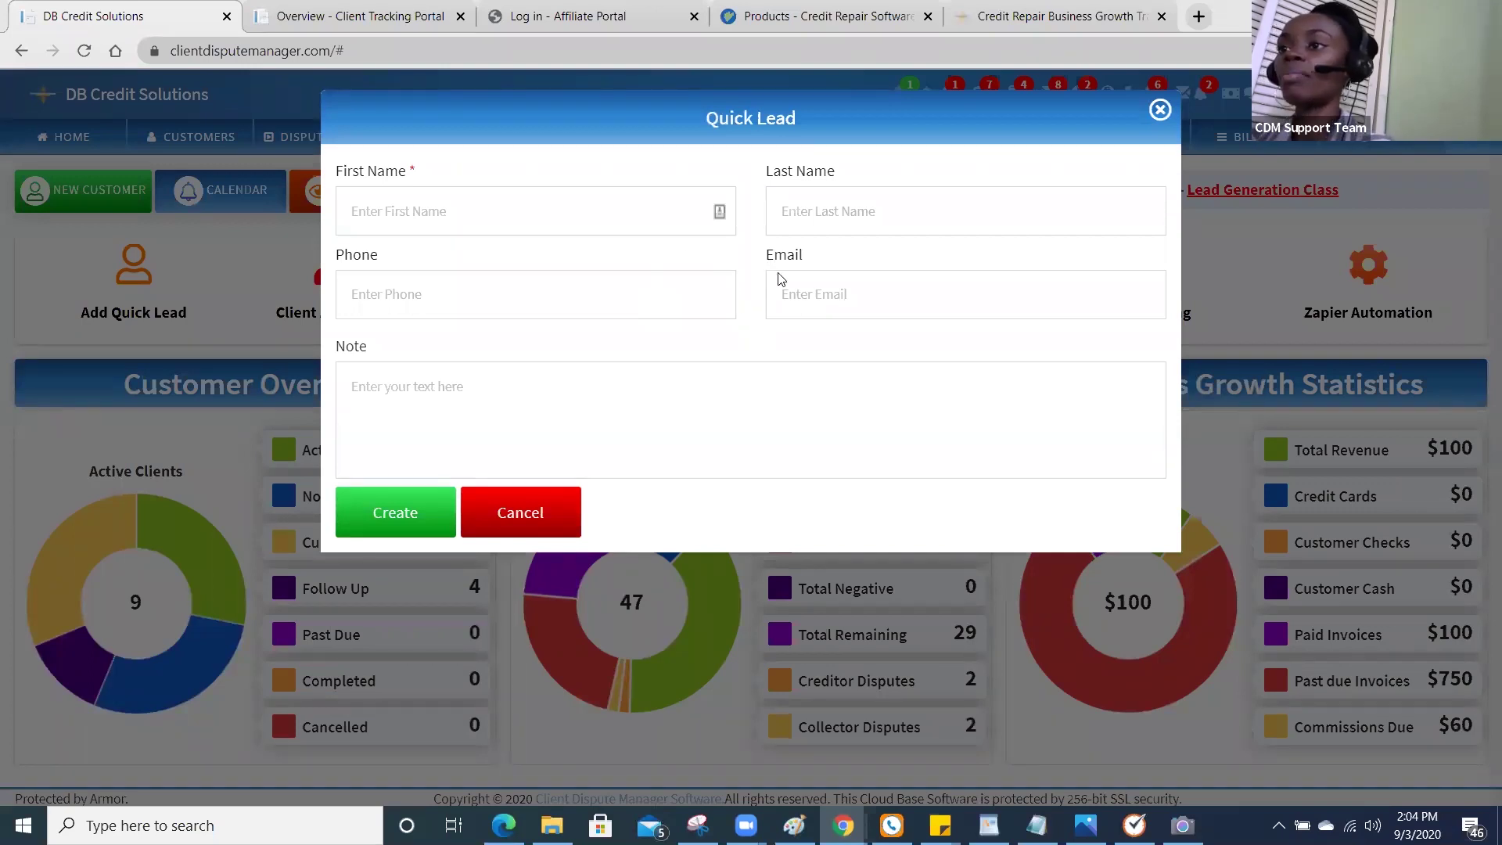
left_click(563, 410)
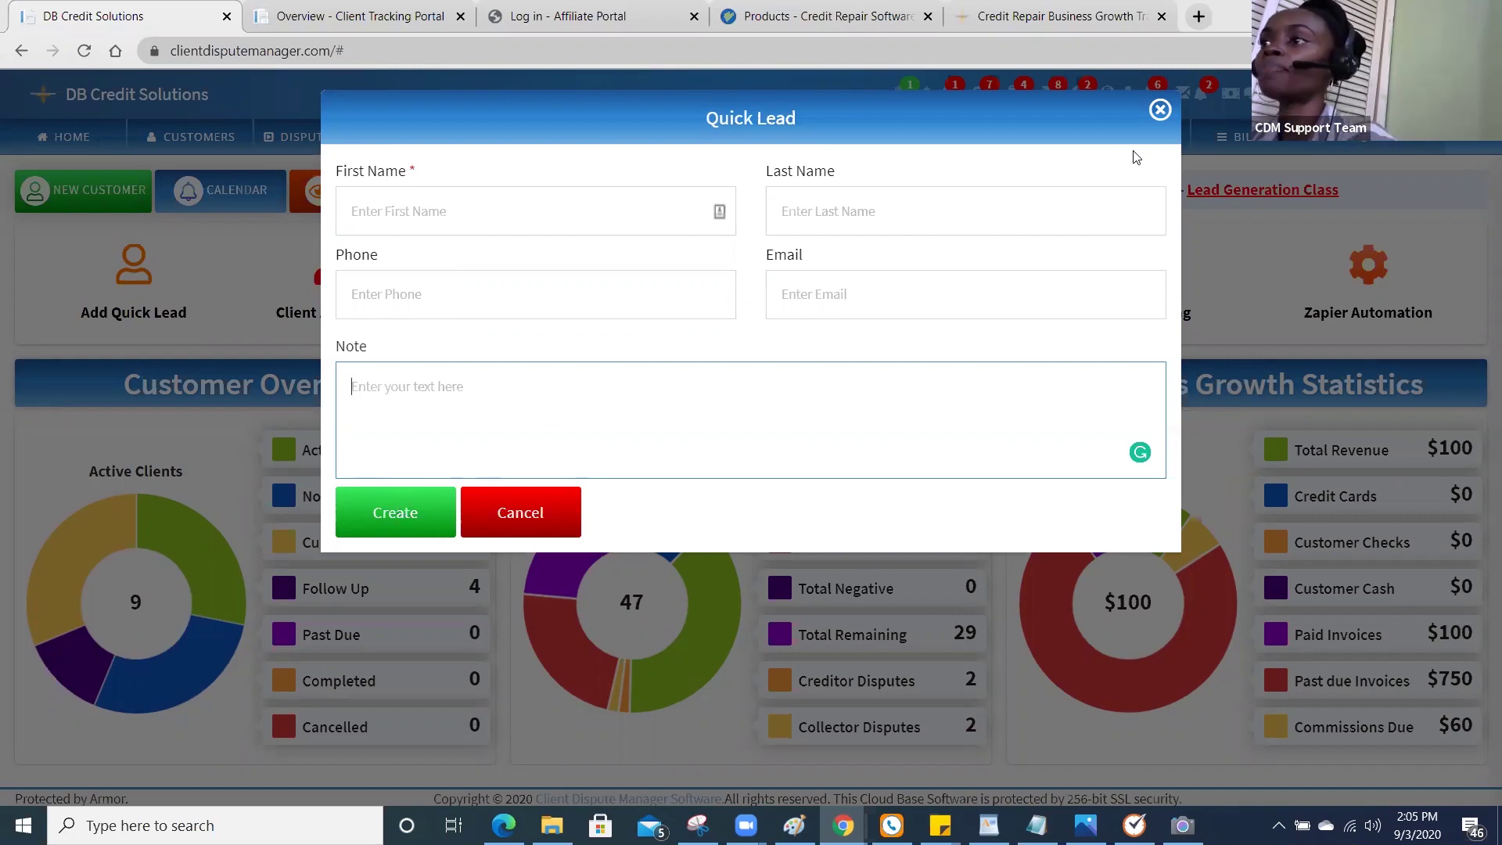
left_click(1162, 113)
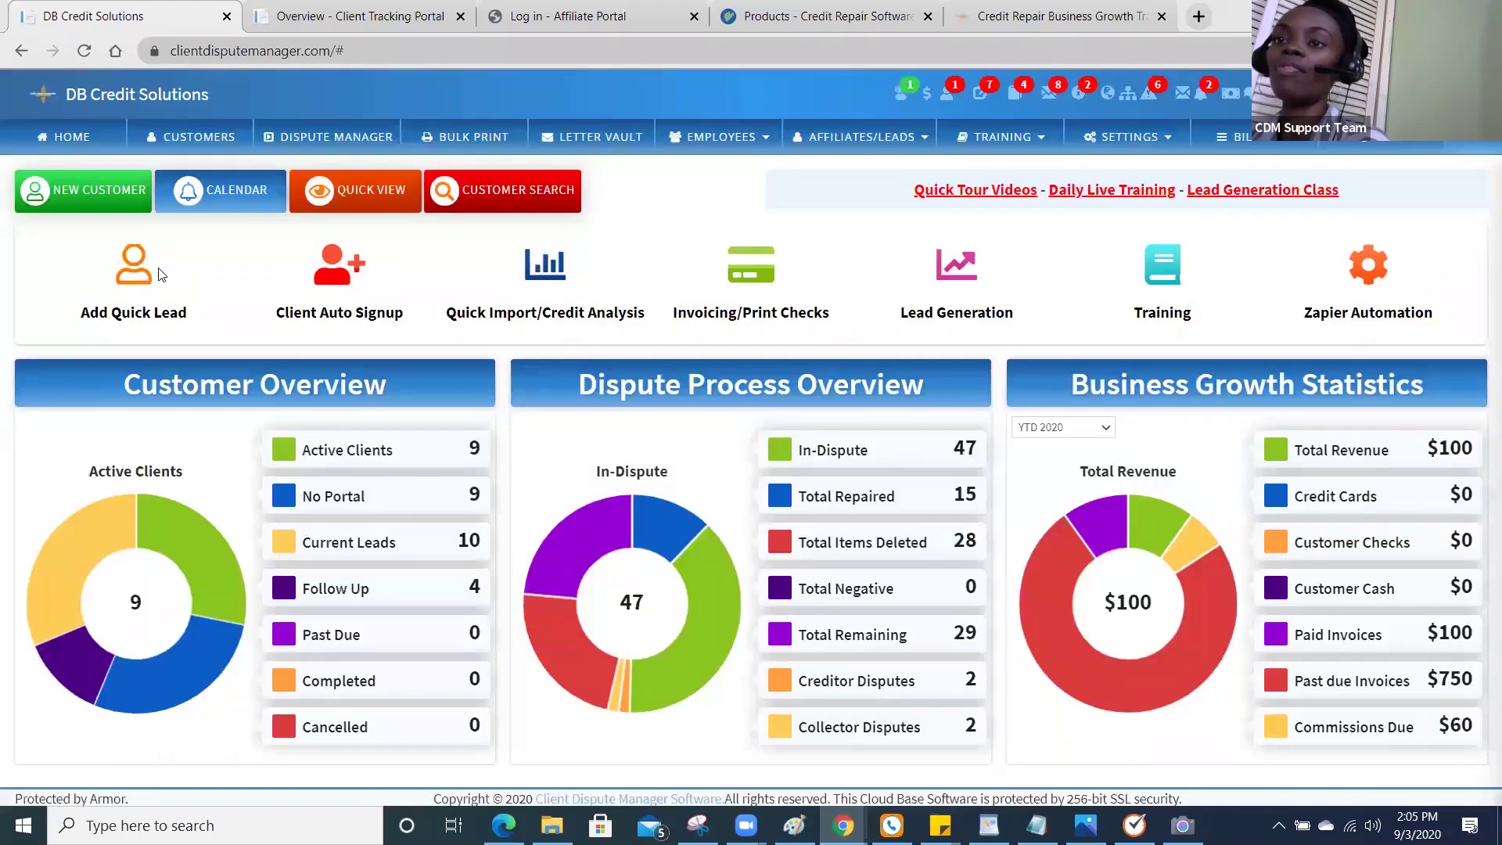
Open the New Customer form, look through its fields, and cancel without creating a customer.
left_click(117, 207)
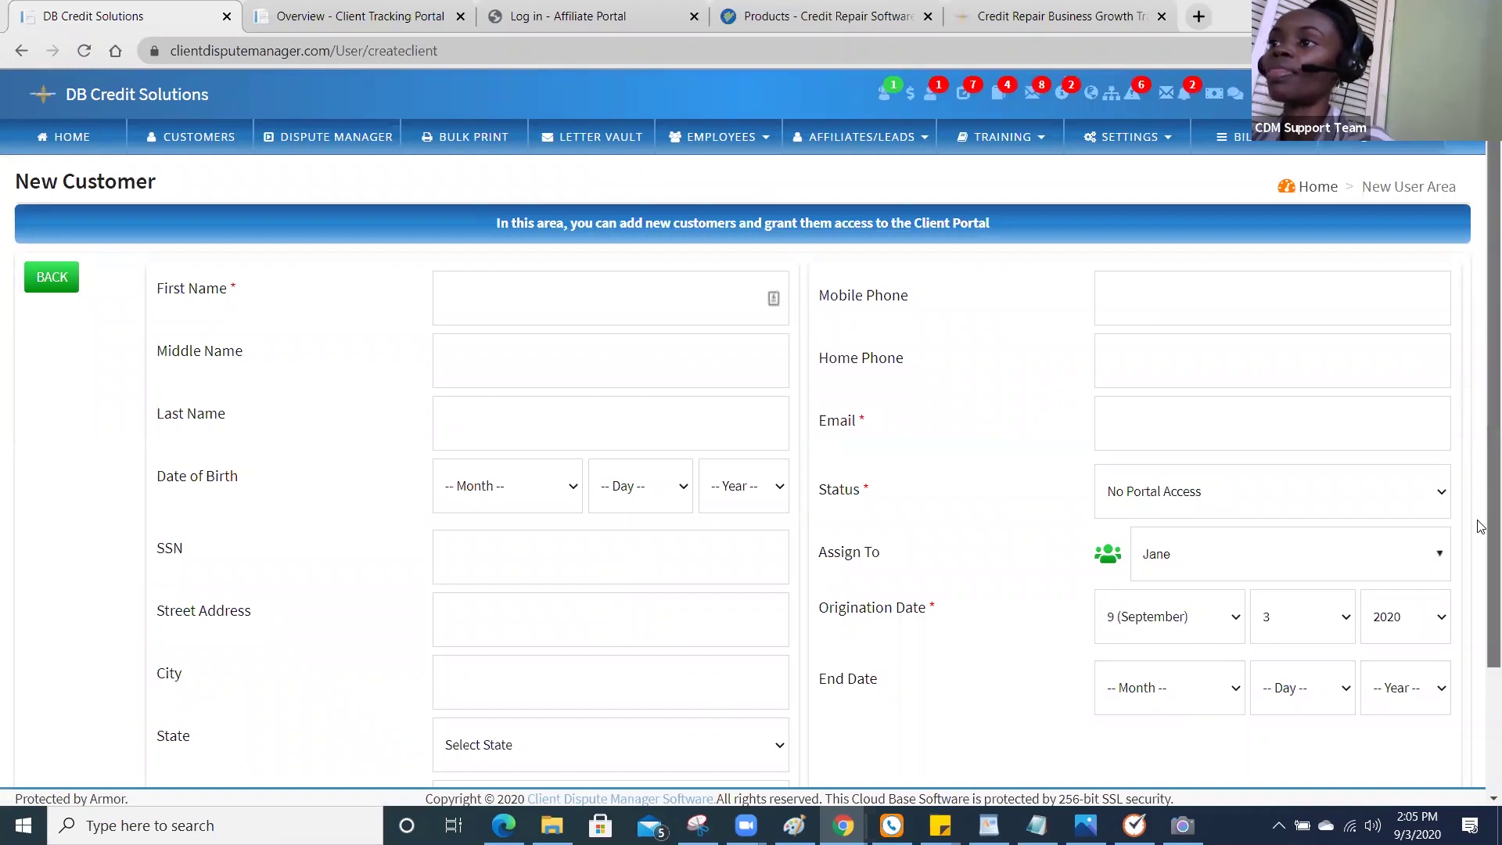
scroll(1481, 426, "down", 2)
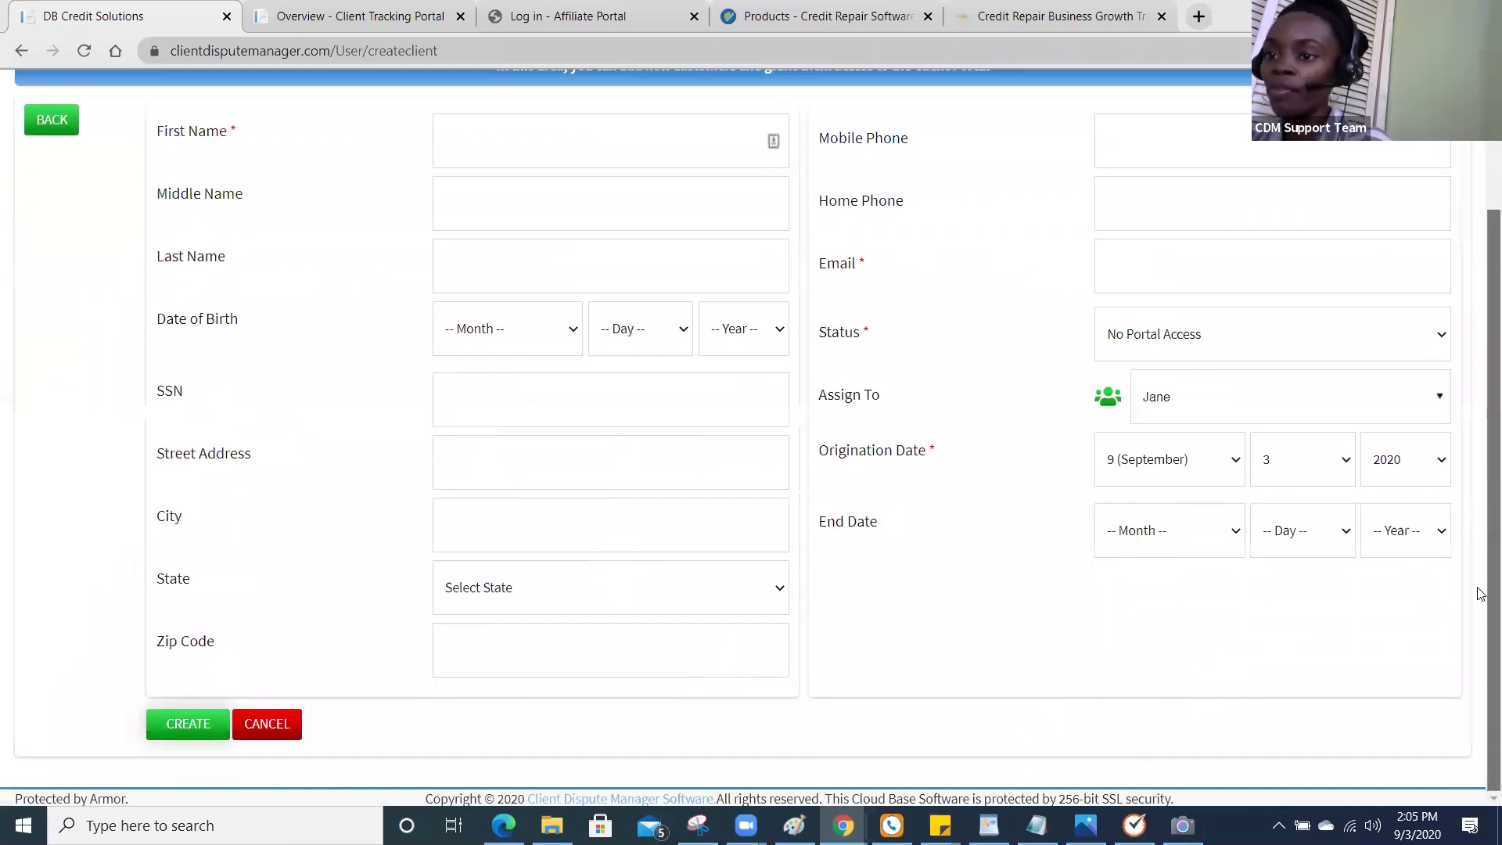
left_click(274, 727)
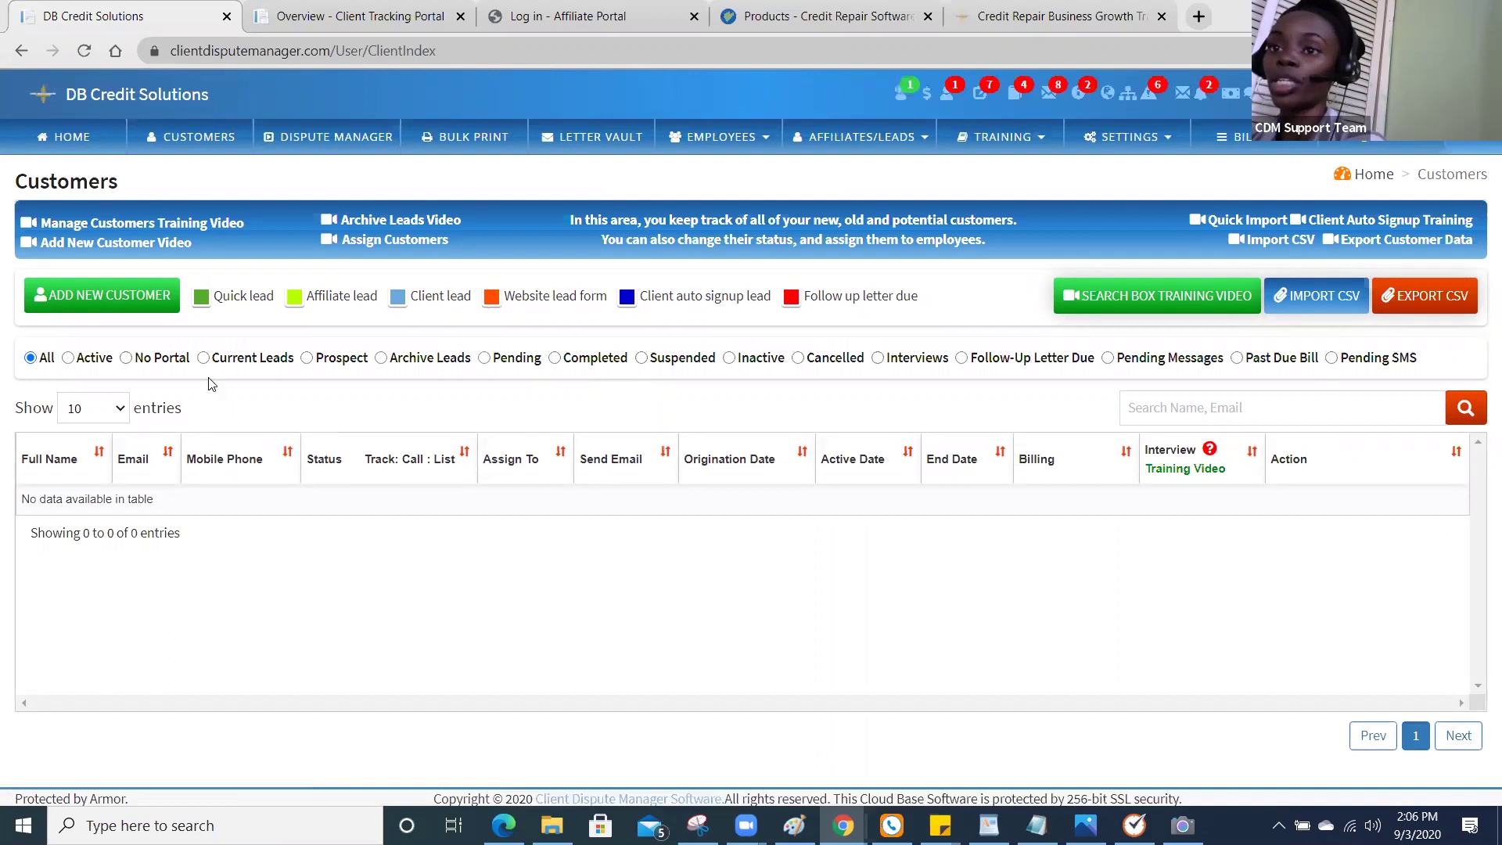
Filter the Customers list to Active and bring up email templates for the first customer, keeping its status active.
left_click(68, 359)
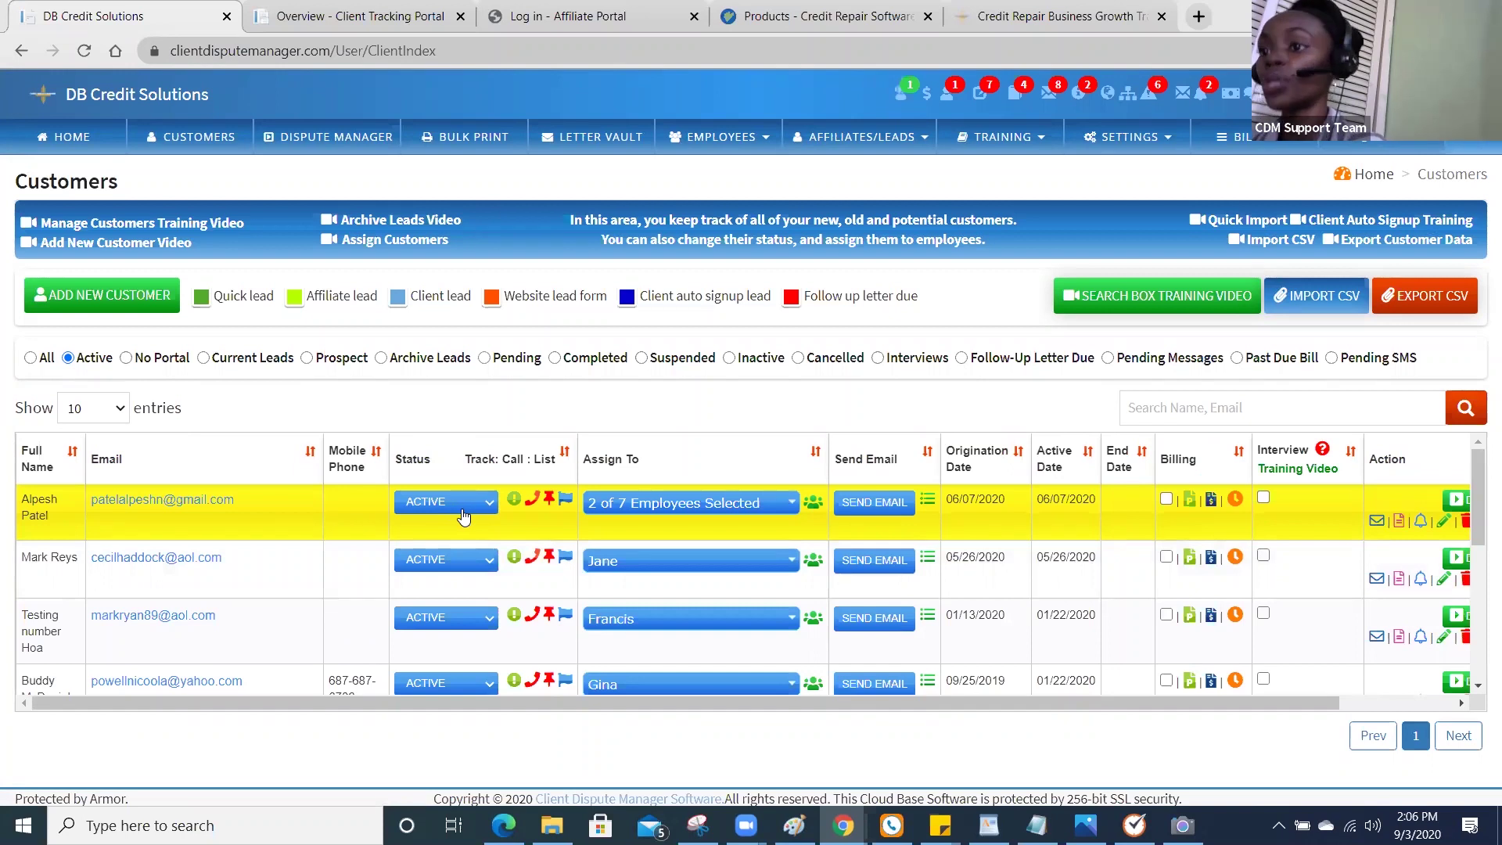
left_click(465, 516)
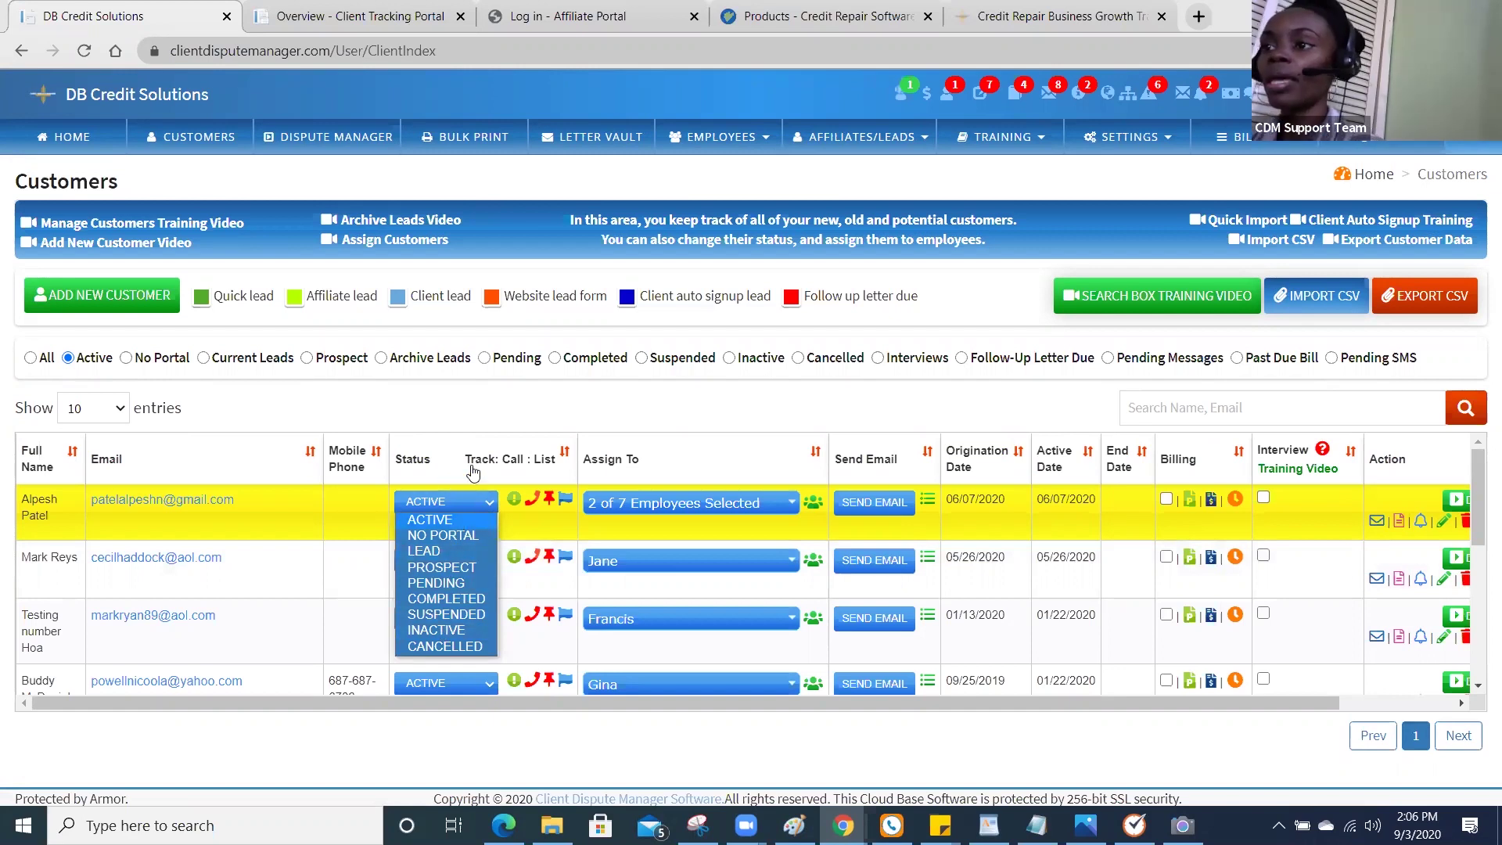
left_click(845, 502)
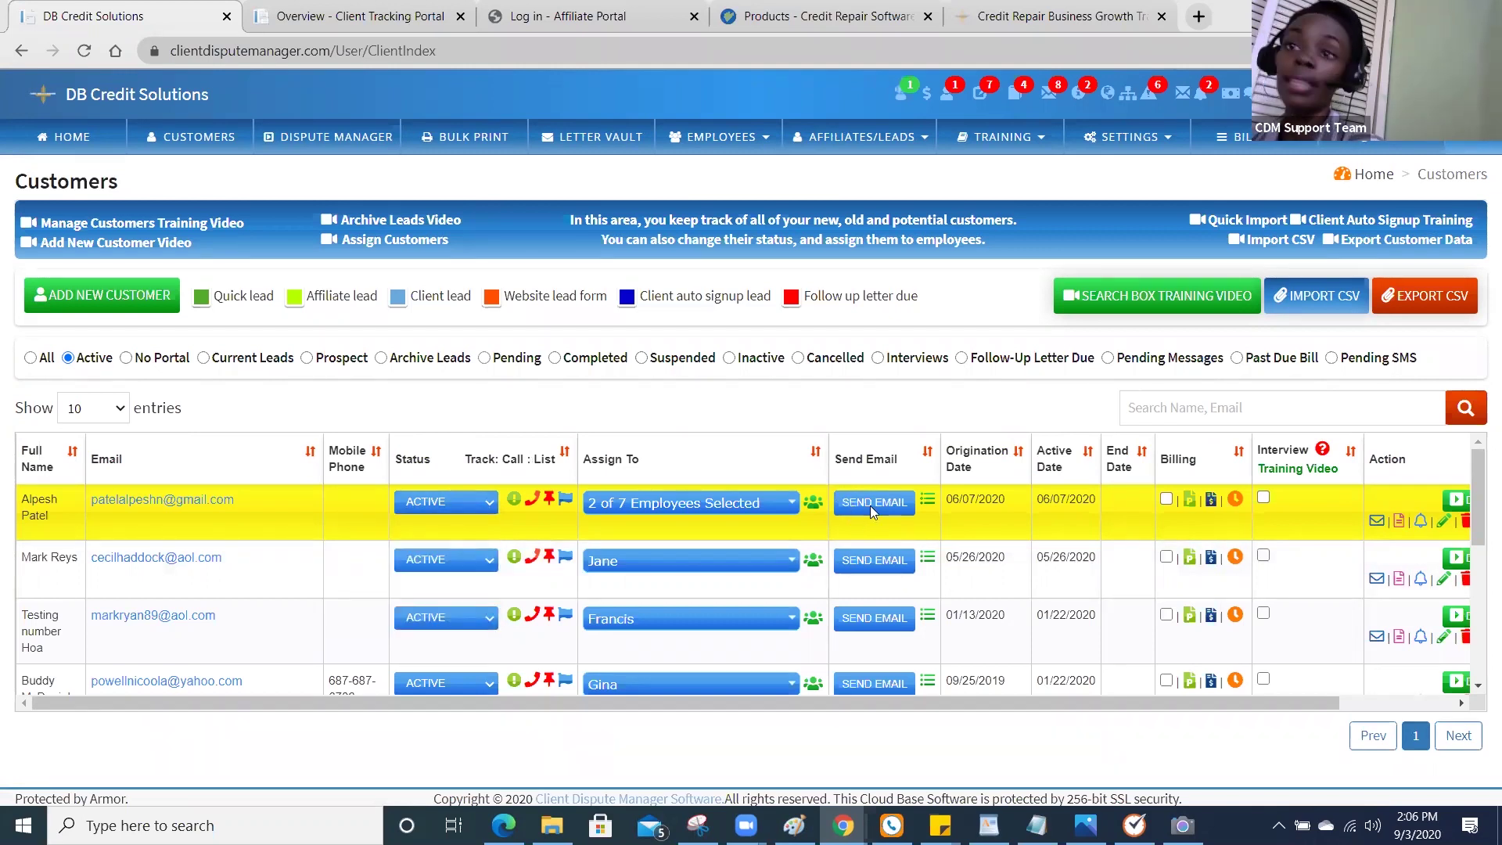
left_click(870, 505)
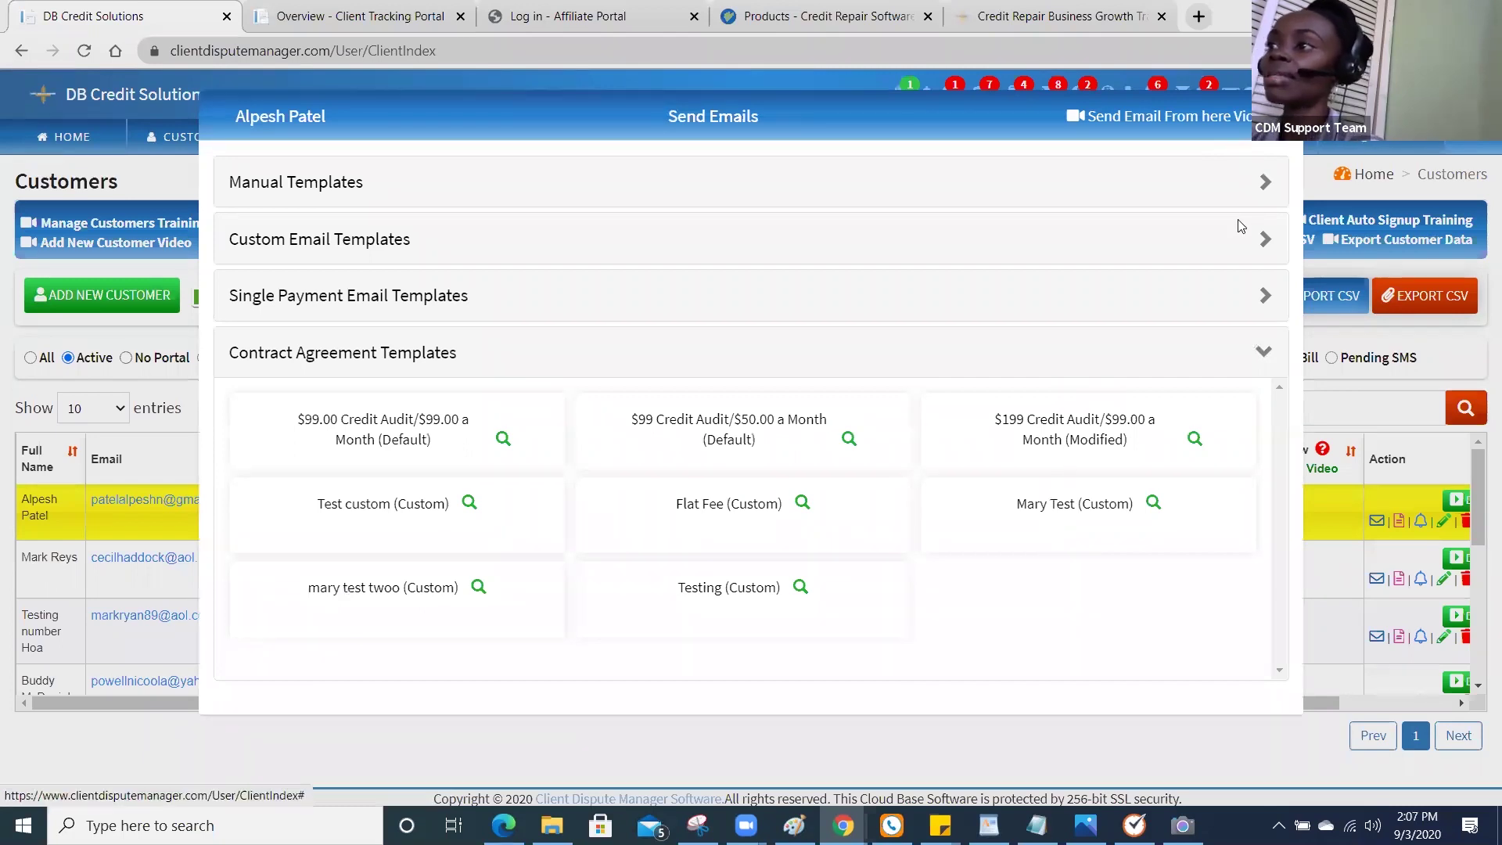
Close the email templates, then review the first customer's sent emails and signup document status.
left_click(1191, 134)
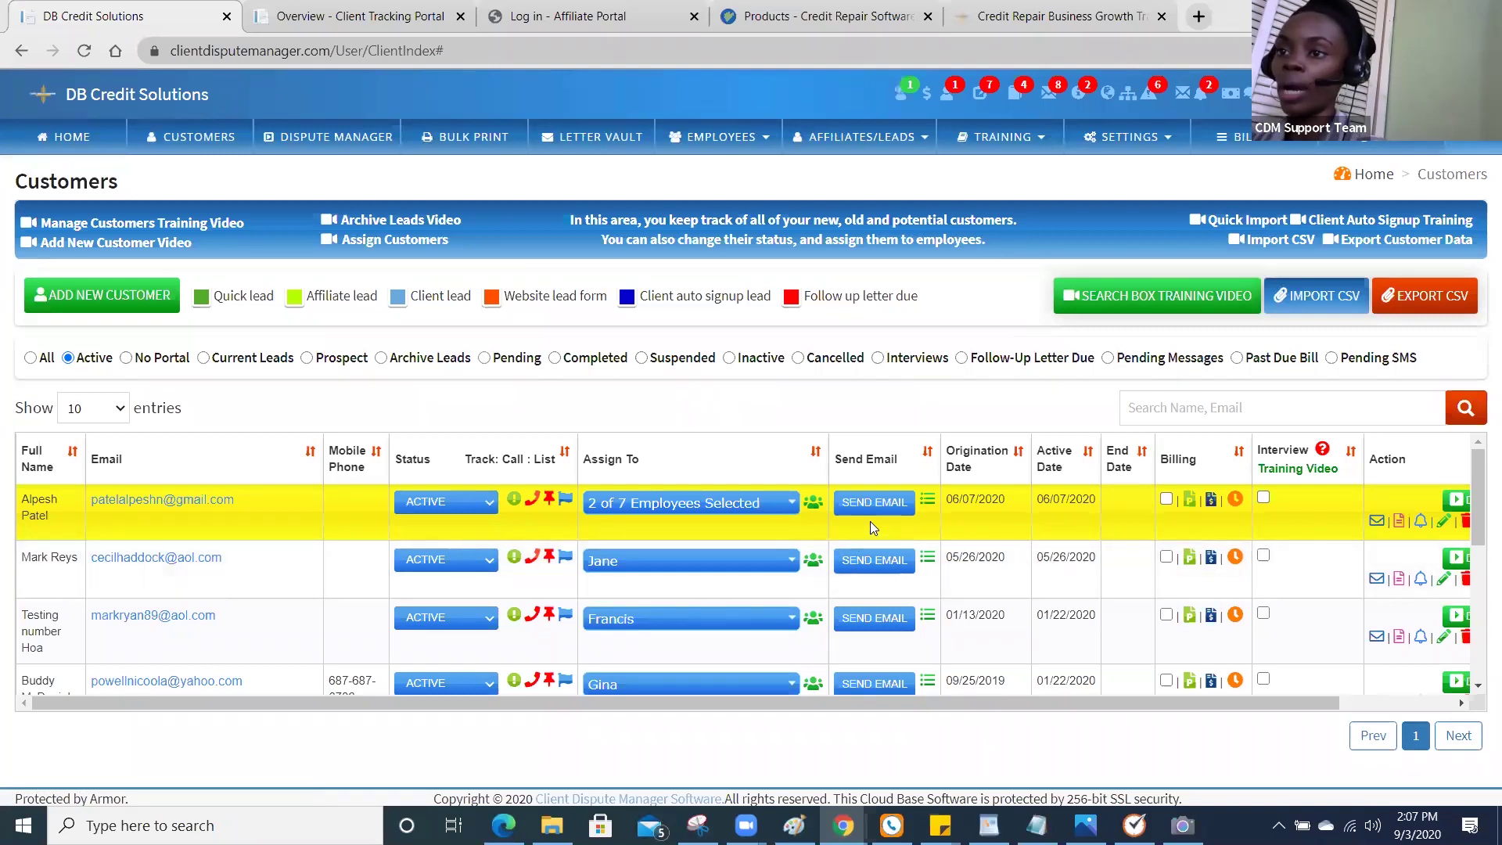
left_click(928, 502)
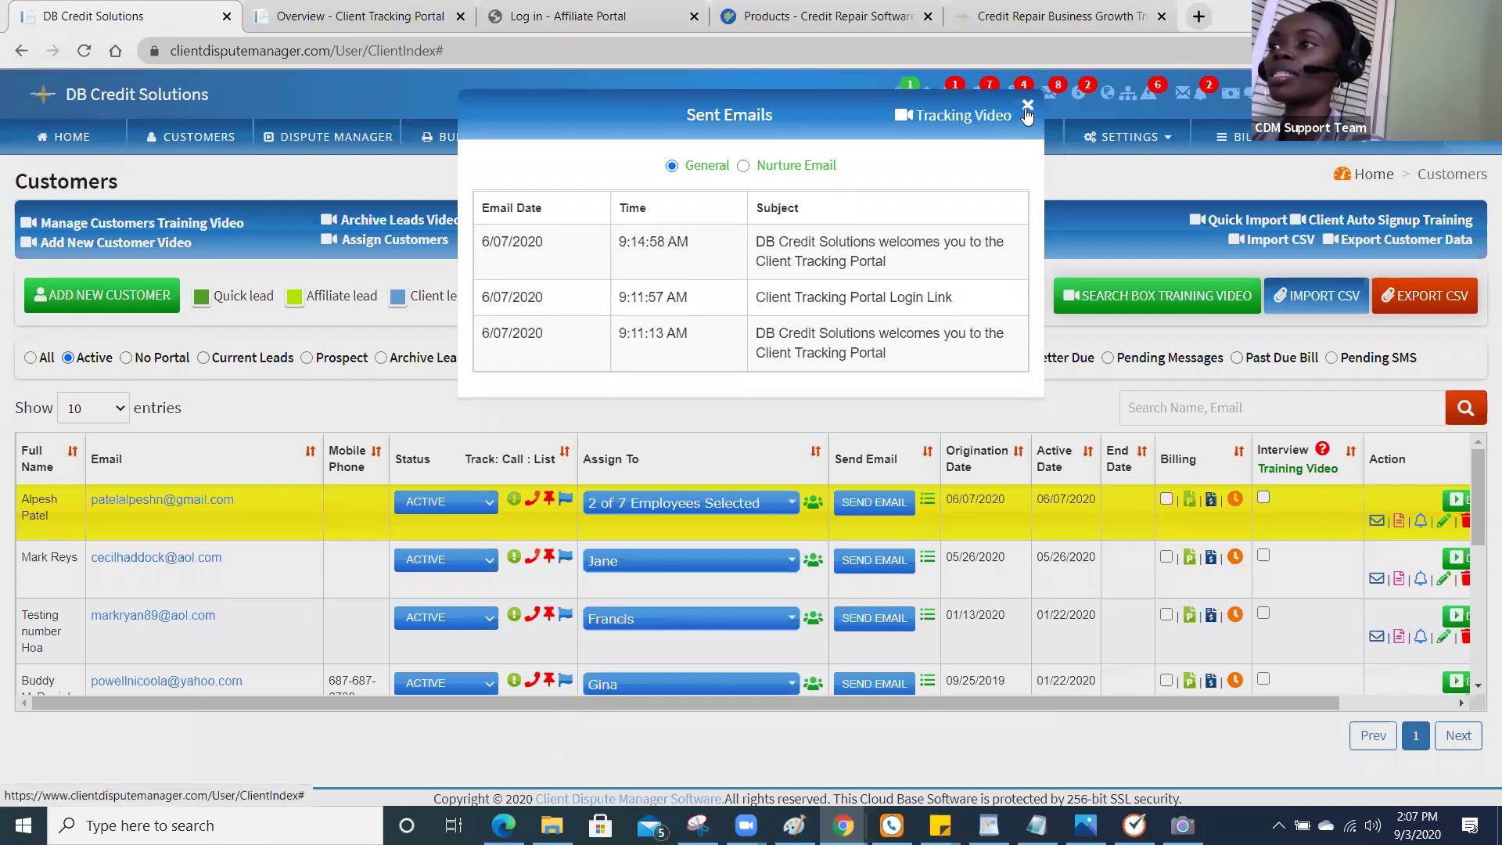
left_click(663, 399)
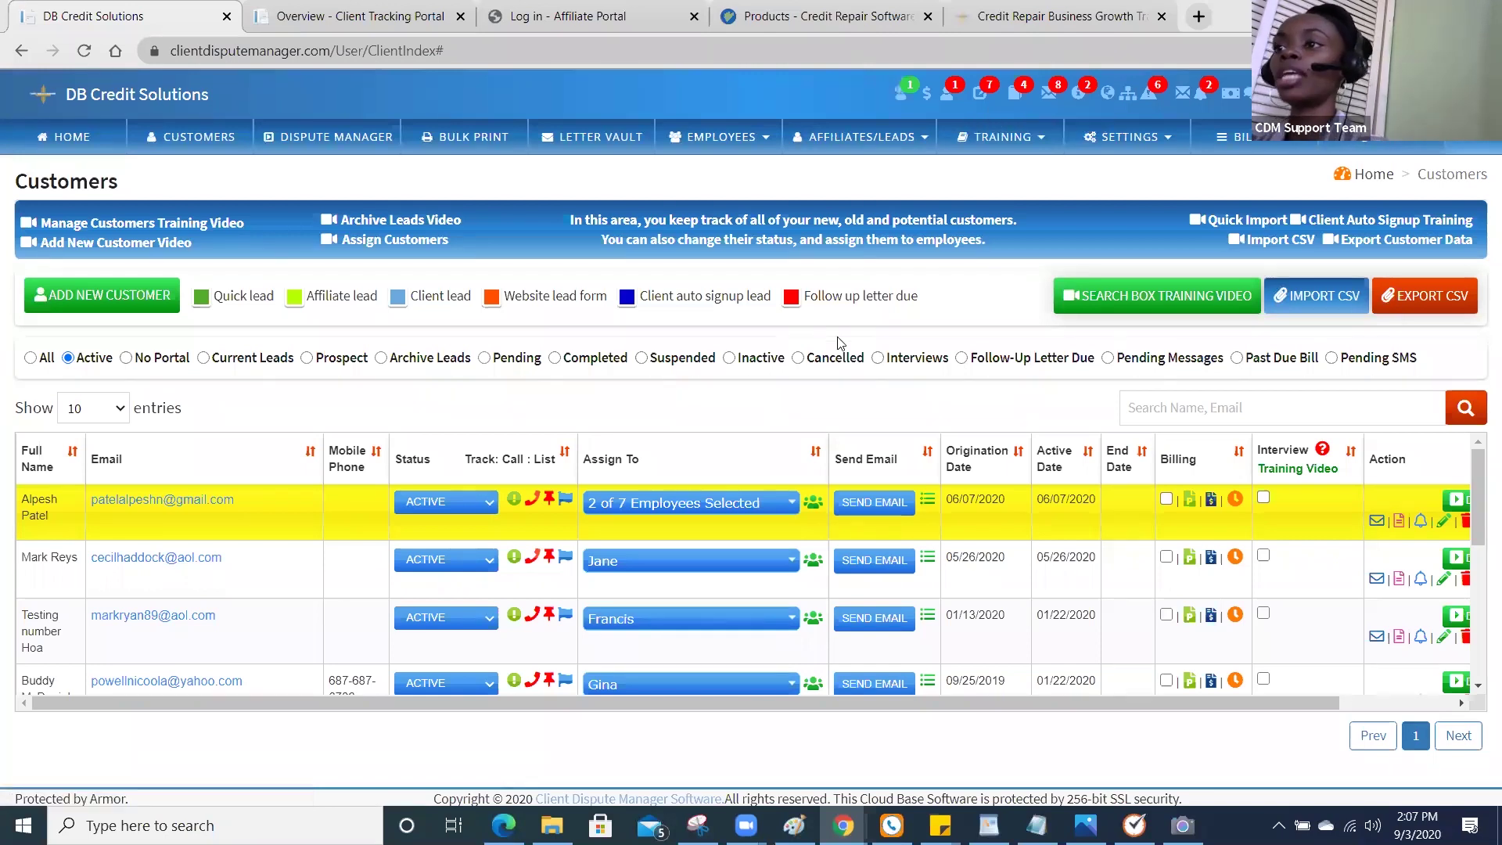
left_click(550, 504)
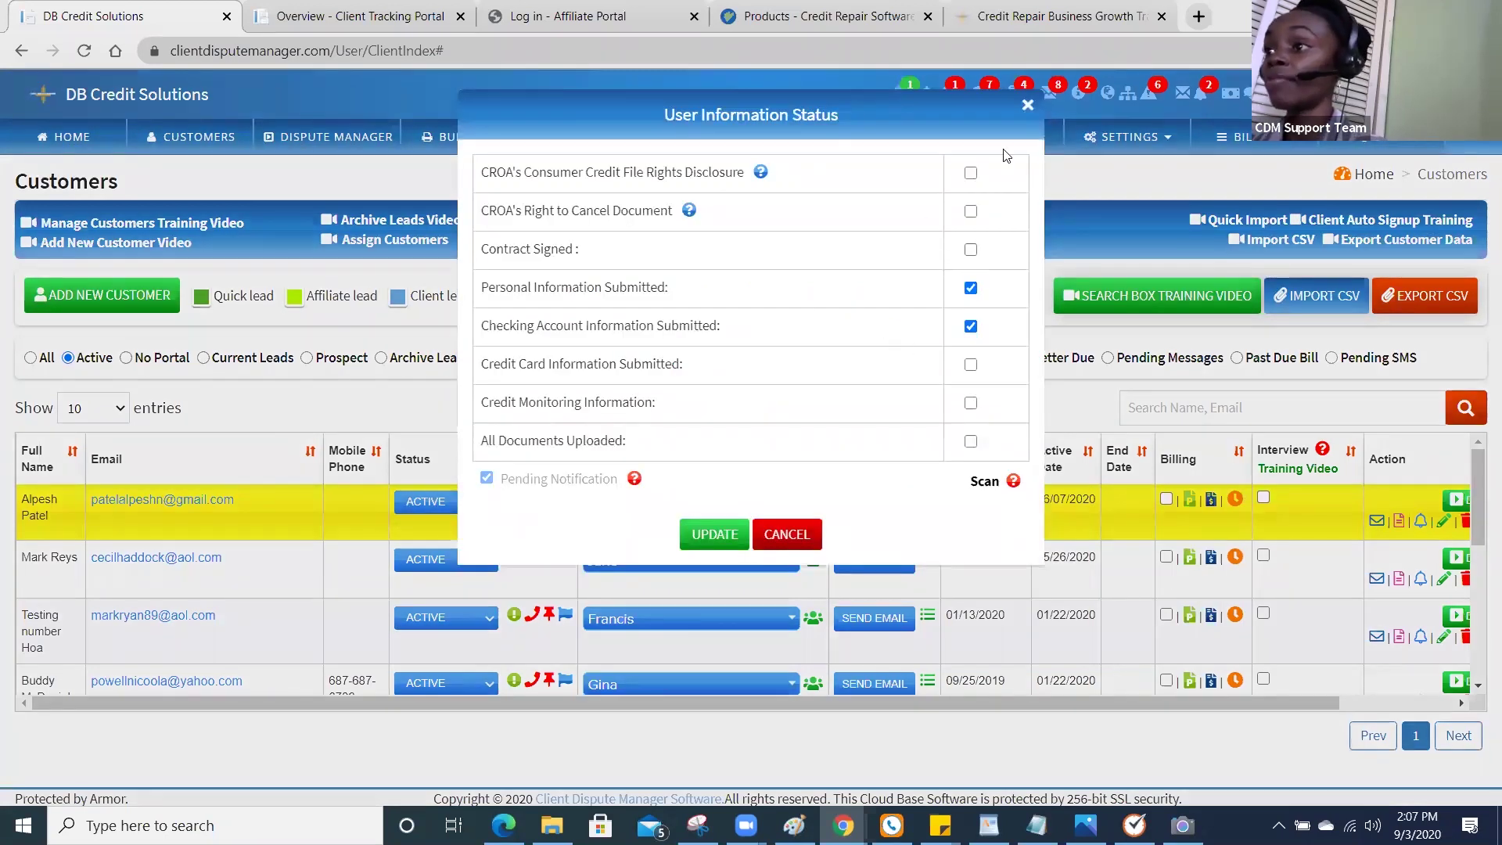
left_click(1027, 108)
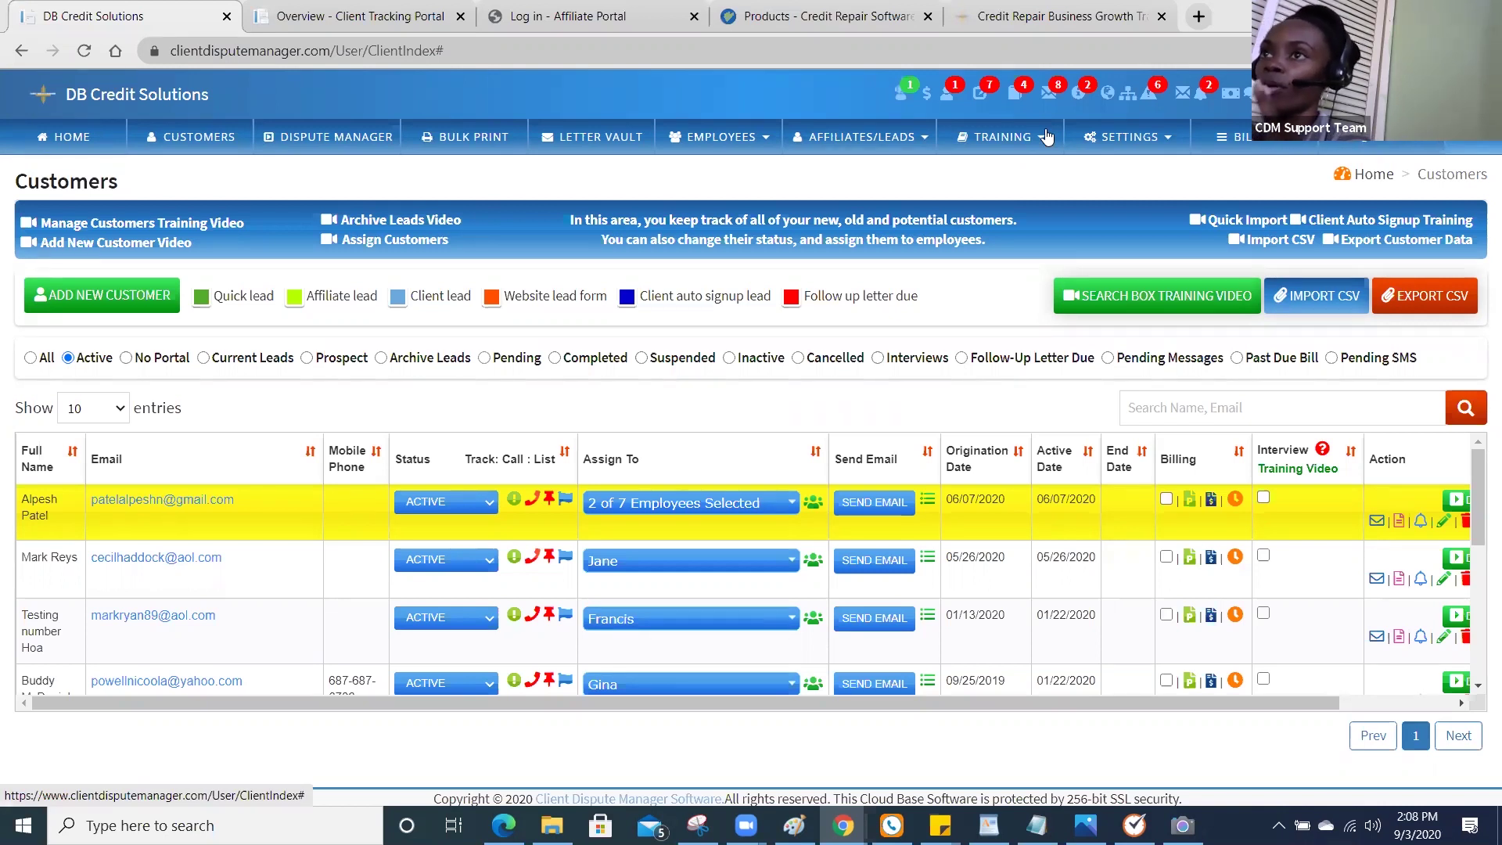
Go to Settings > Client Auto Signup and scroll down to the Credit Monitoring Setting section.
left_click(1124, 143)
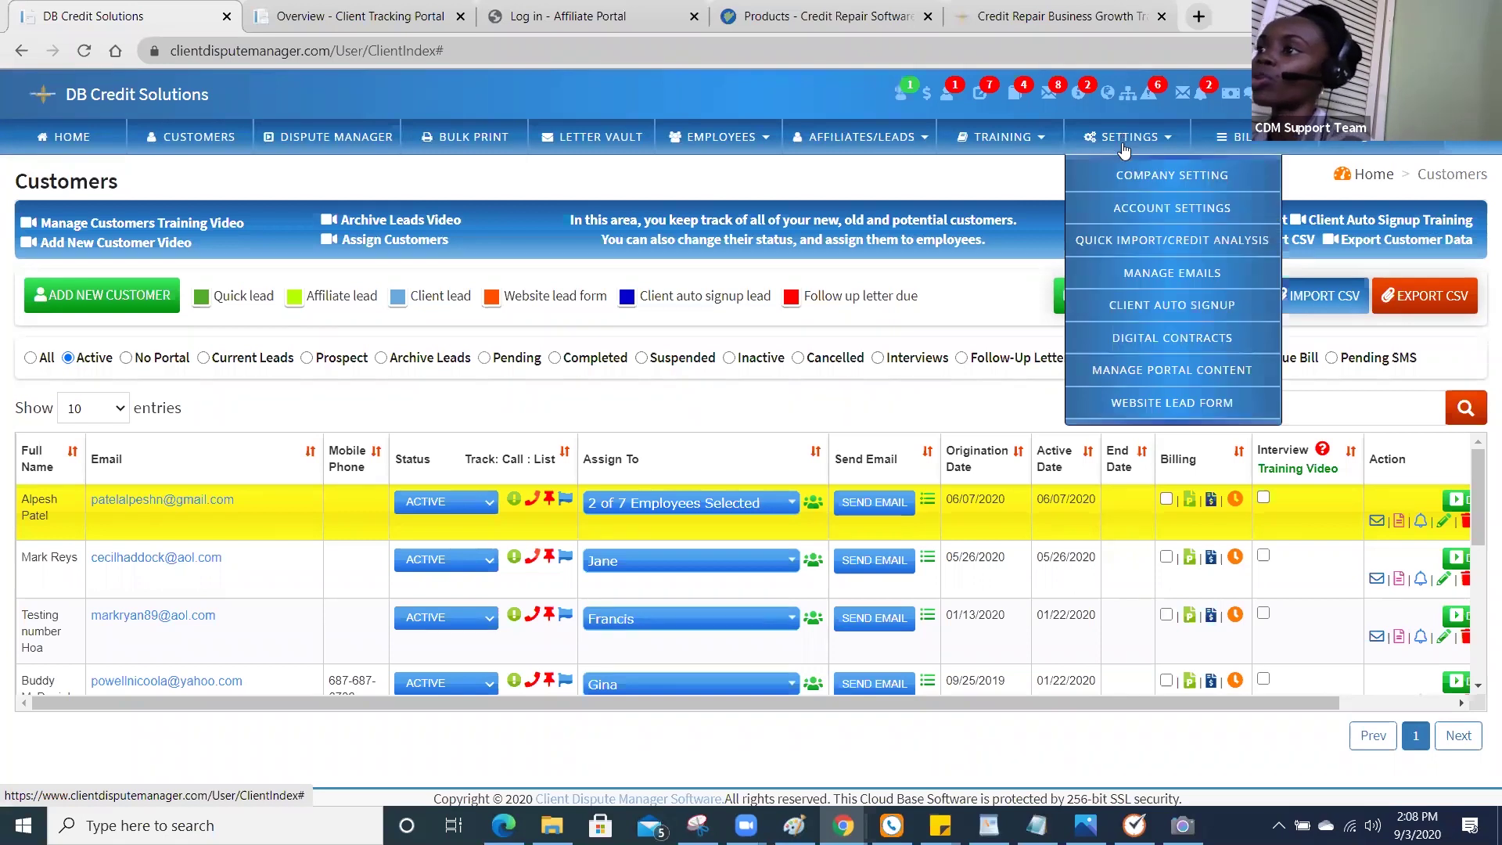
left_click(1158, 307)
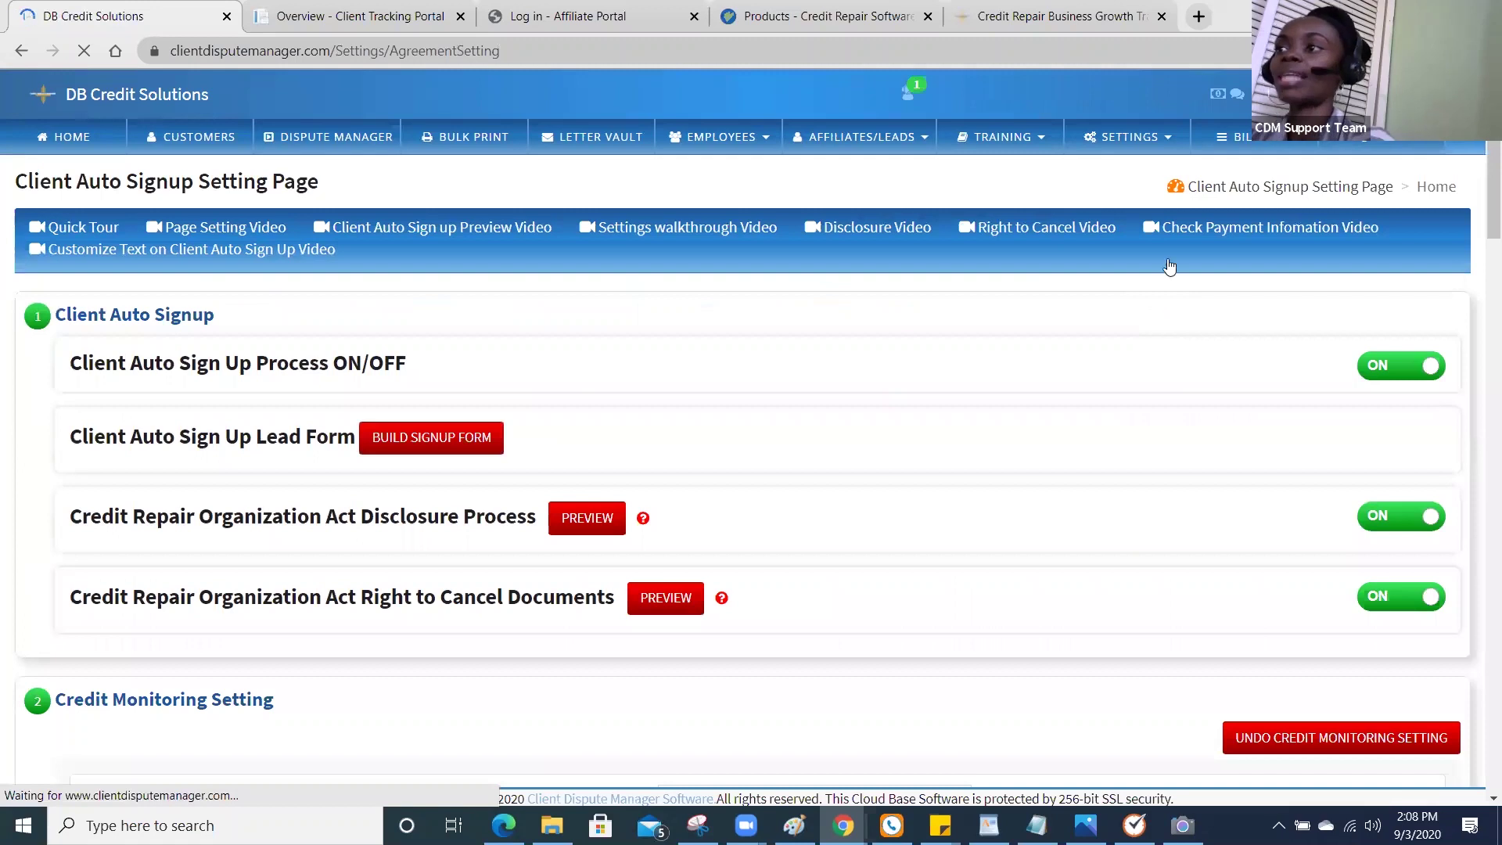
left_click(1141, 140)
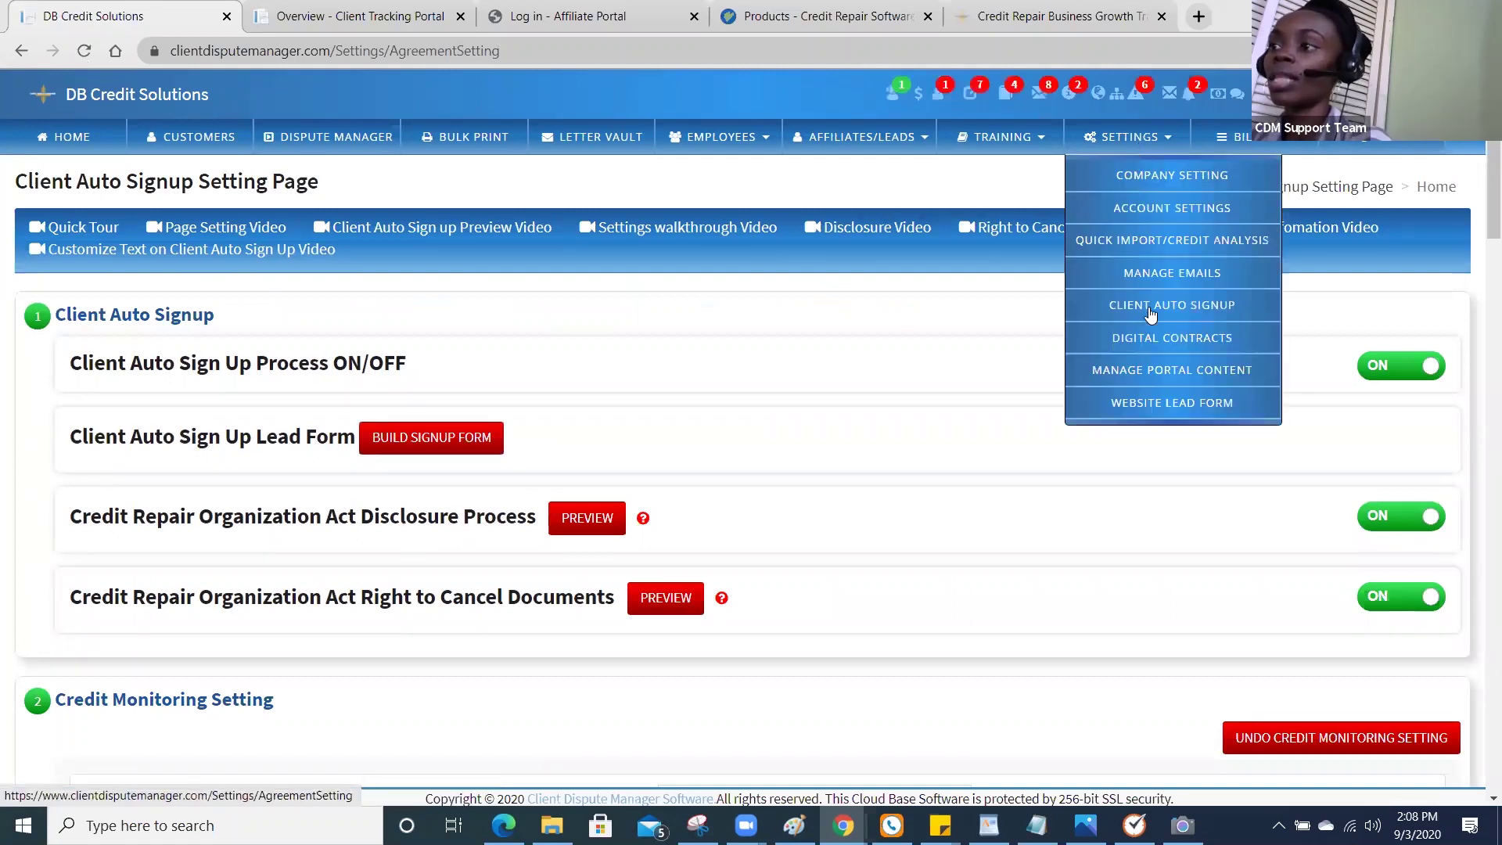
left_click(813, 383)
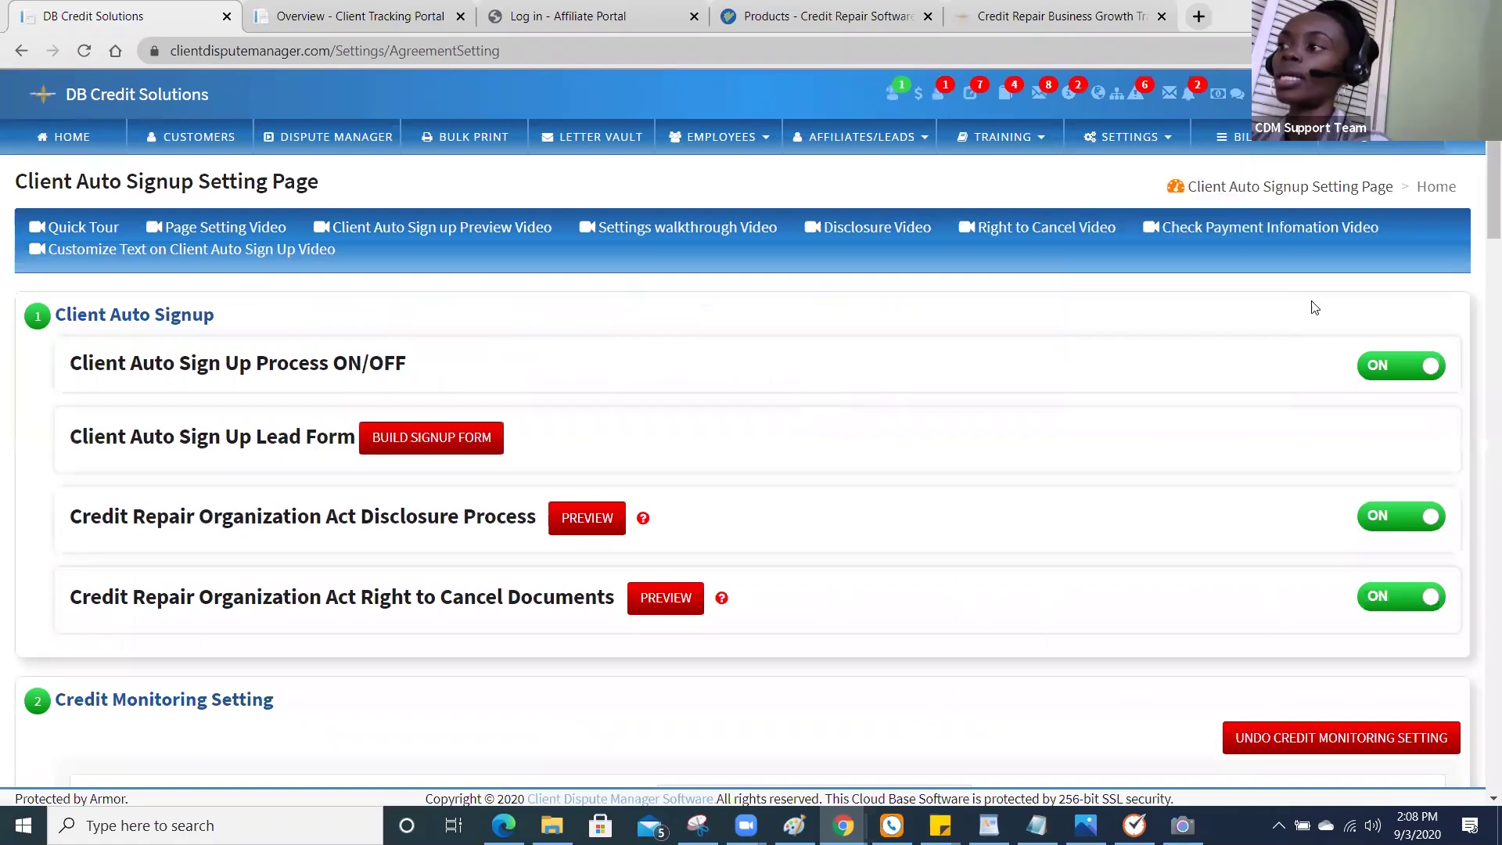
left_click_drag(1480, 243, 1480, 313)
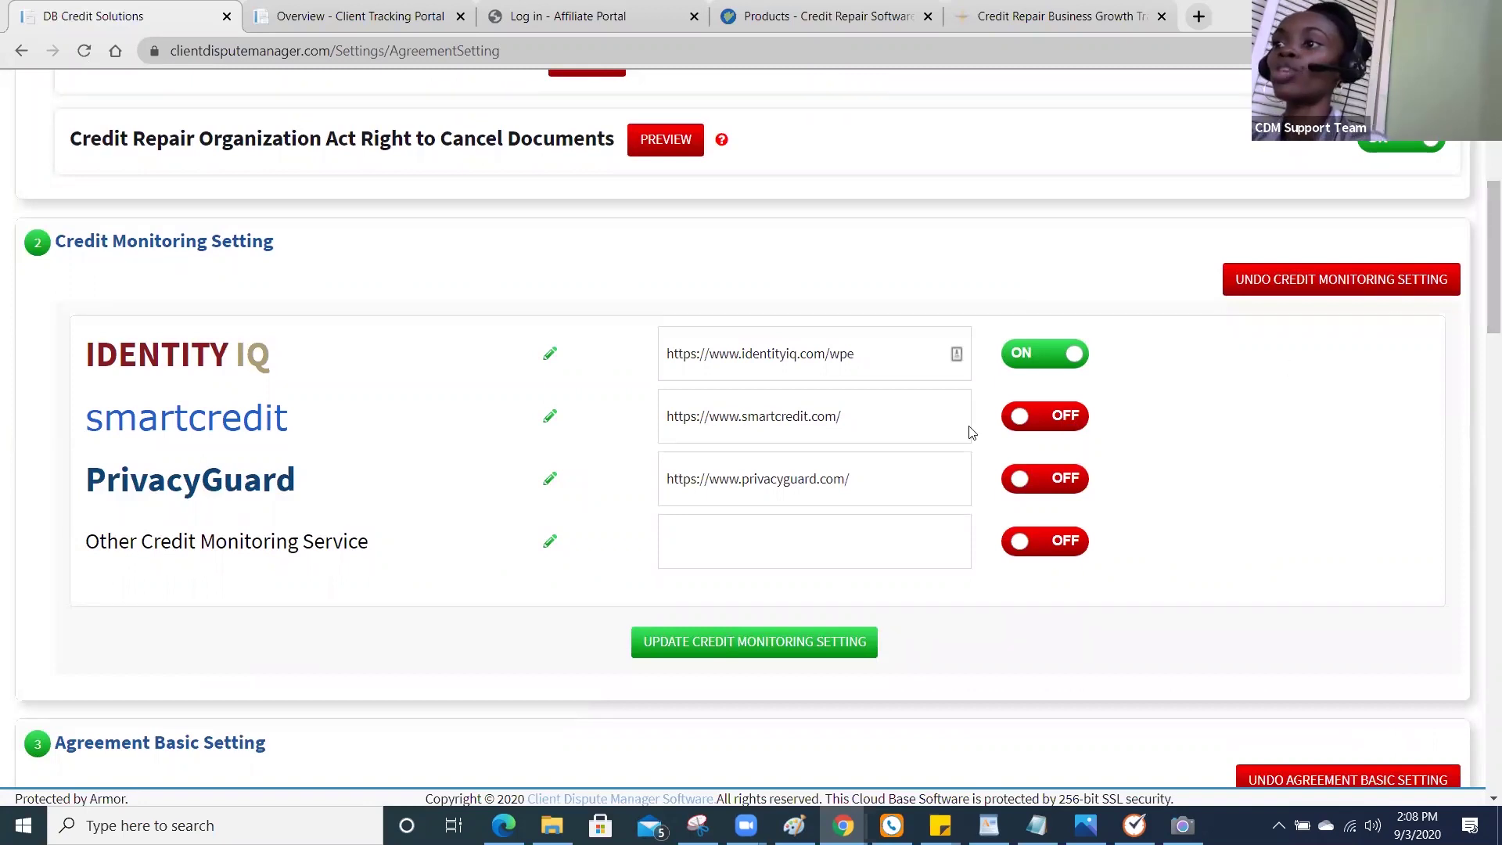
left_click(884, 420)
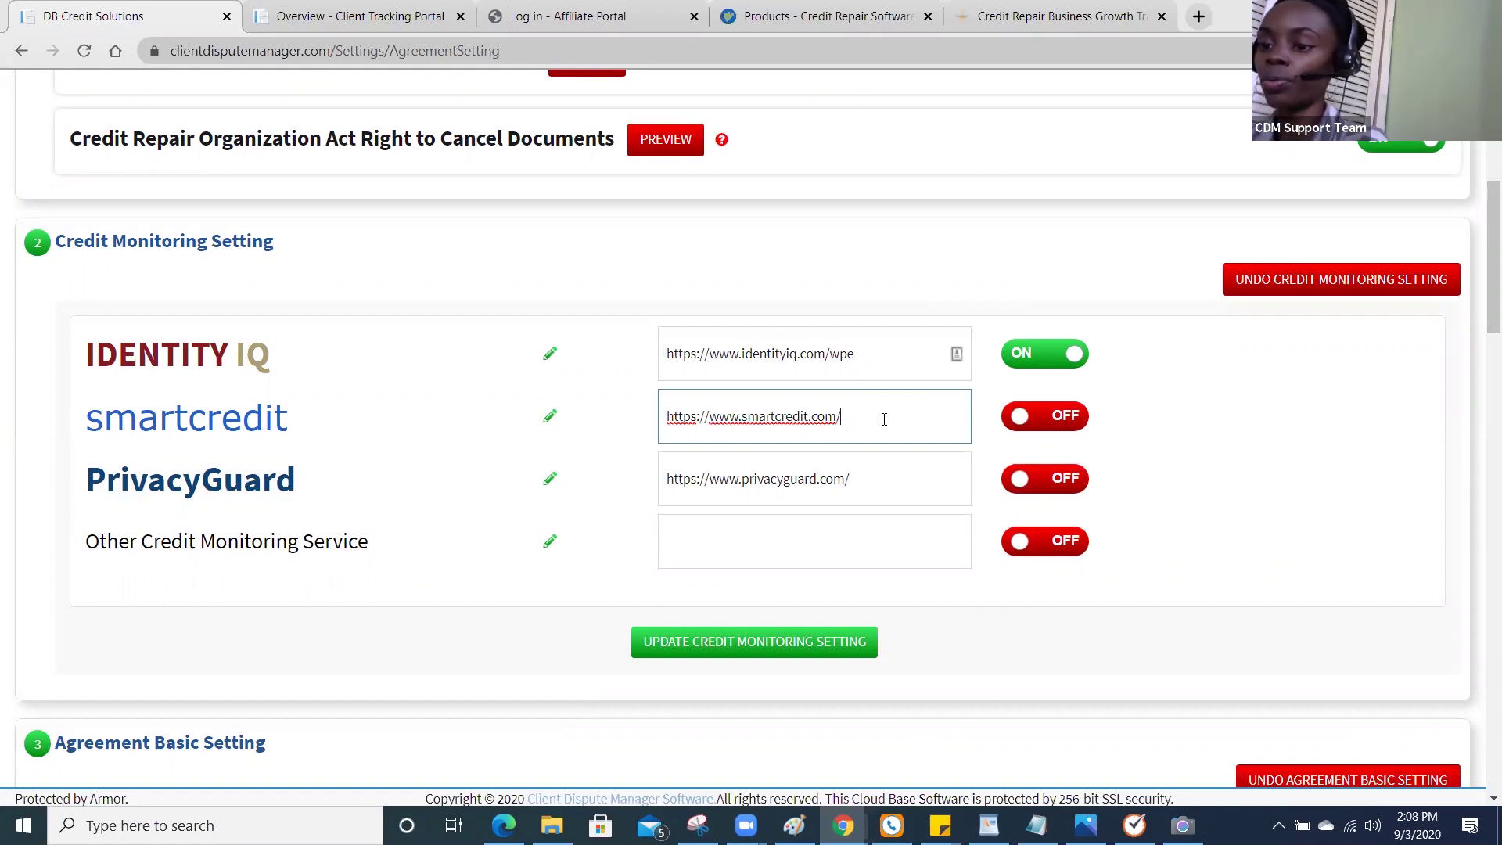
type("db")
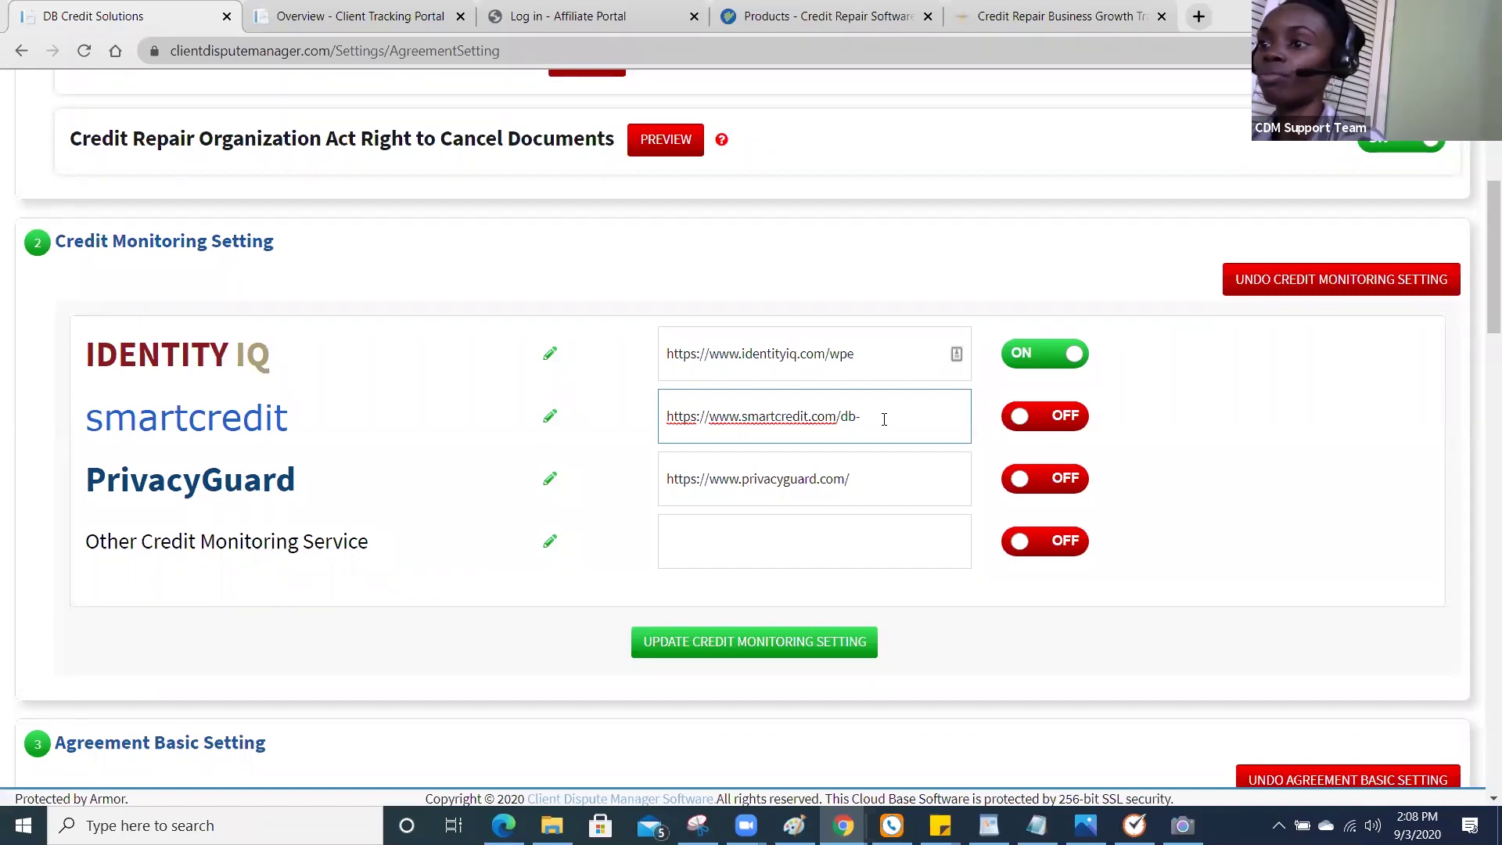
type("-wp")
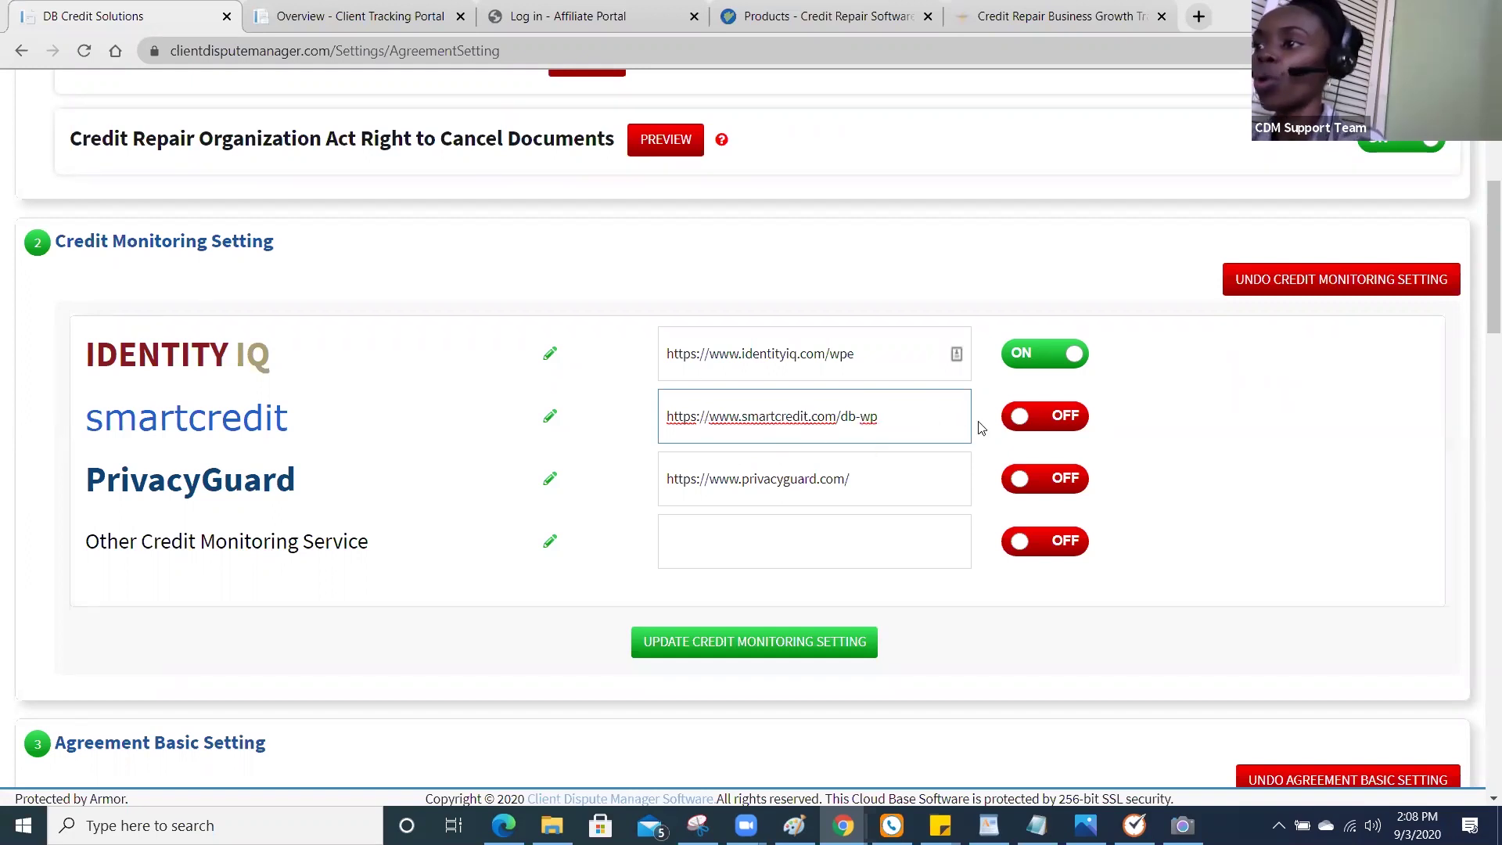
left_click(1028, 432)
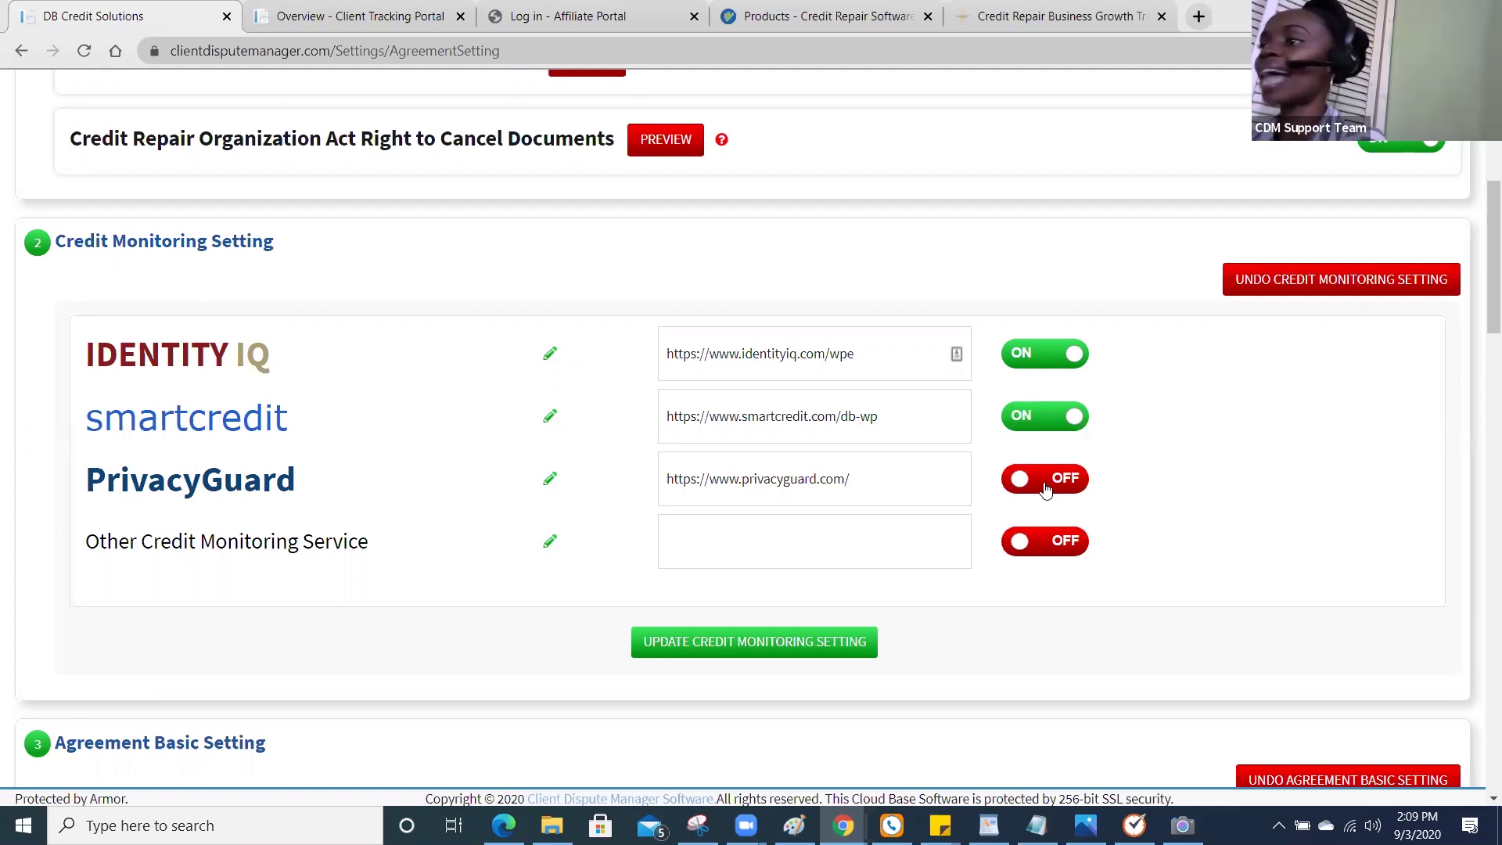
left_click(1024, 356)
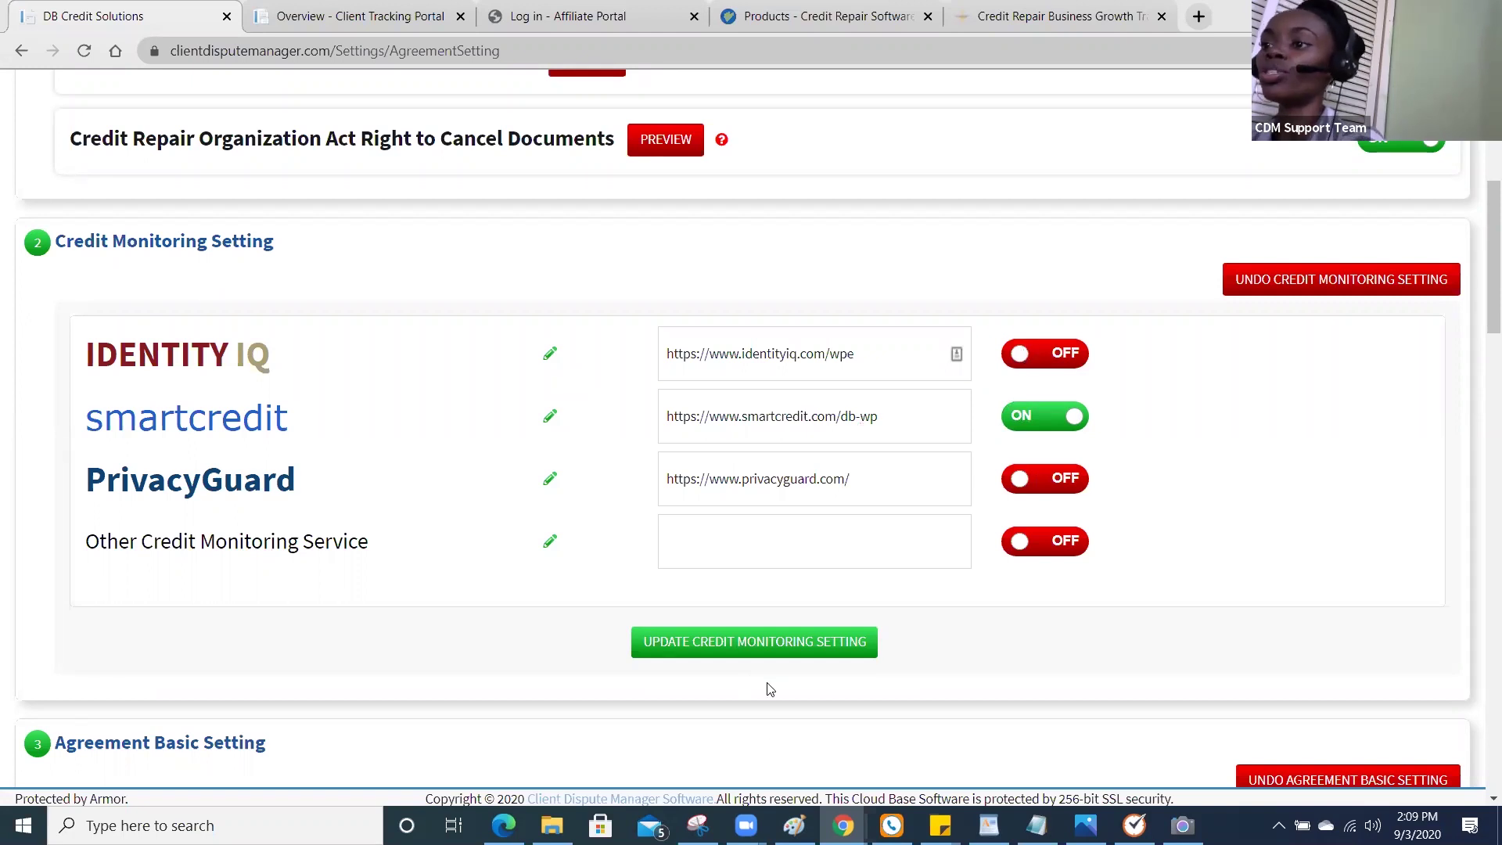
left_click(773, 650)
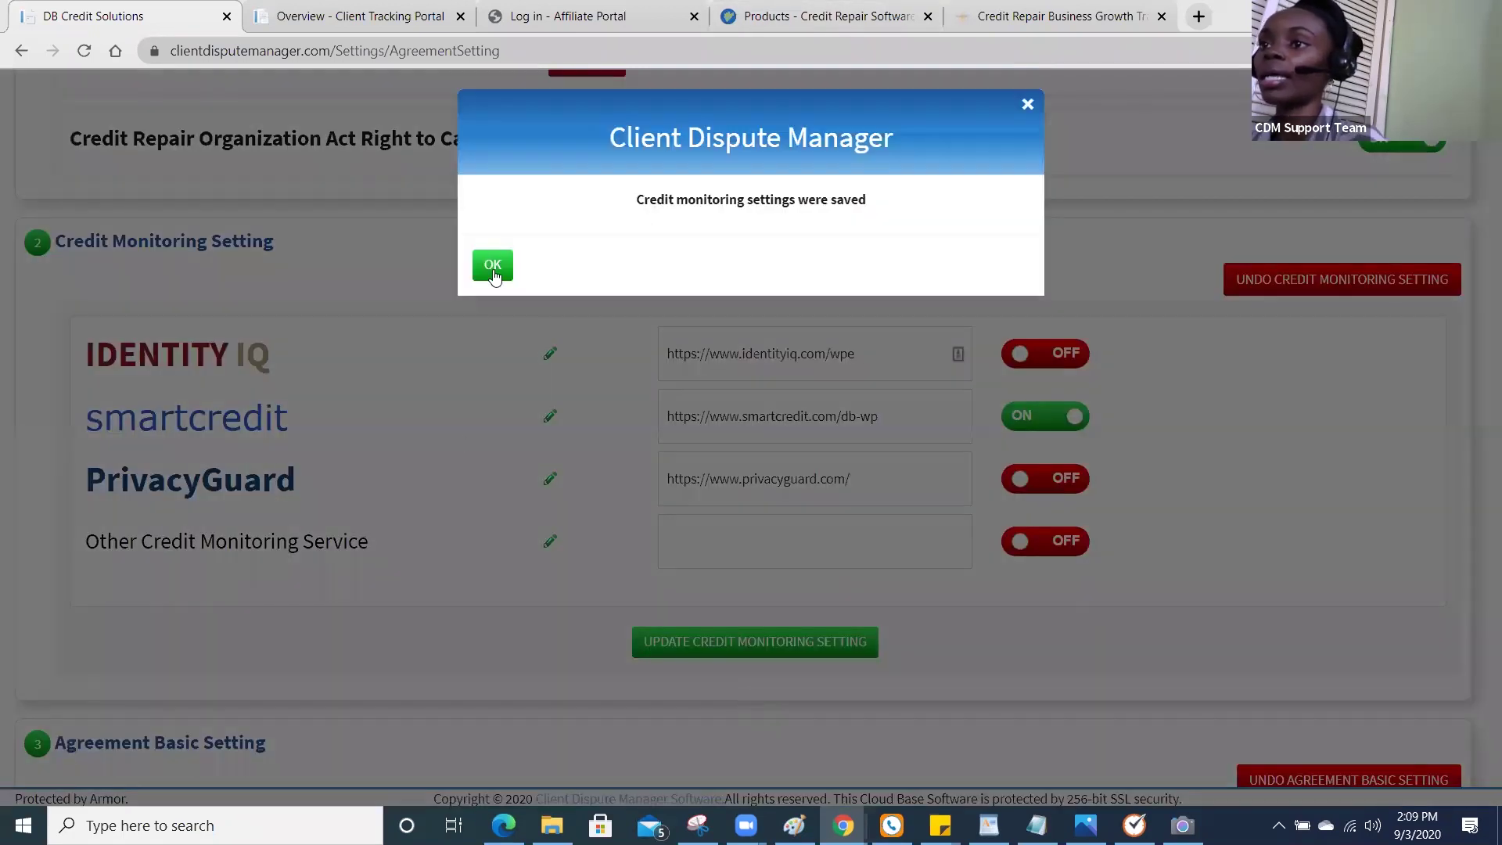
left_click(492, 268)
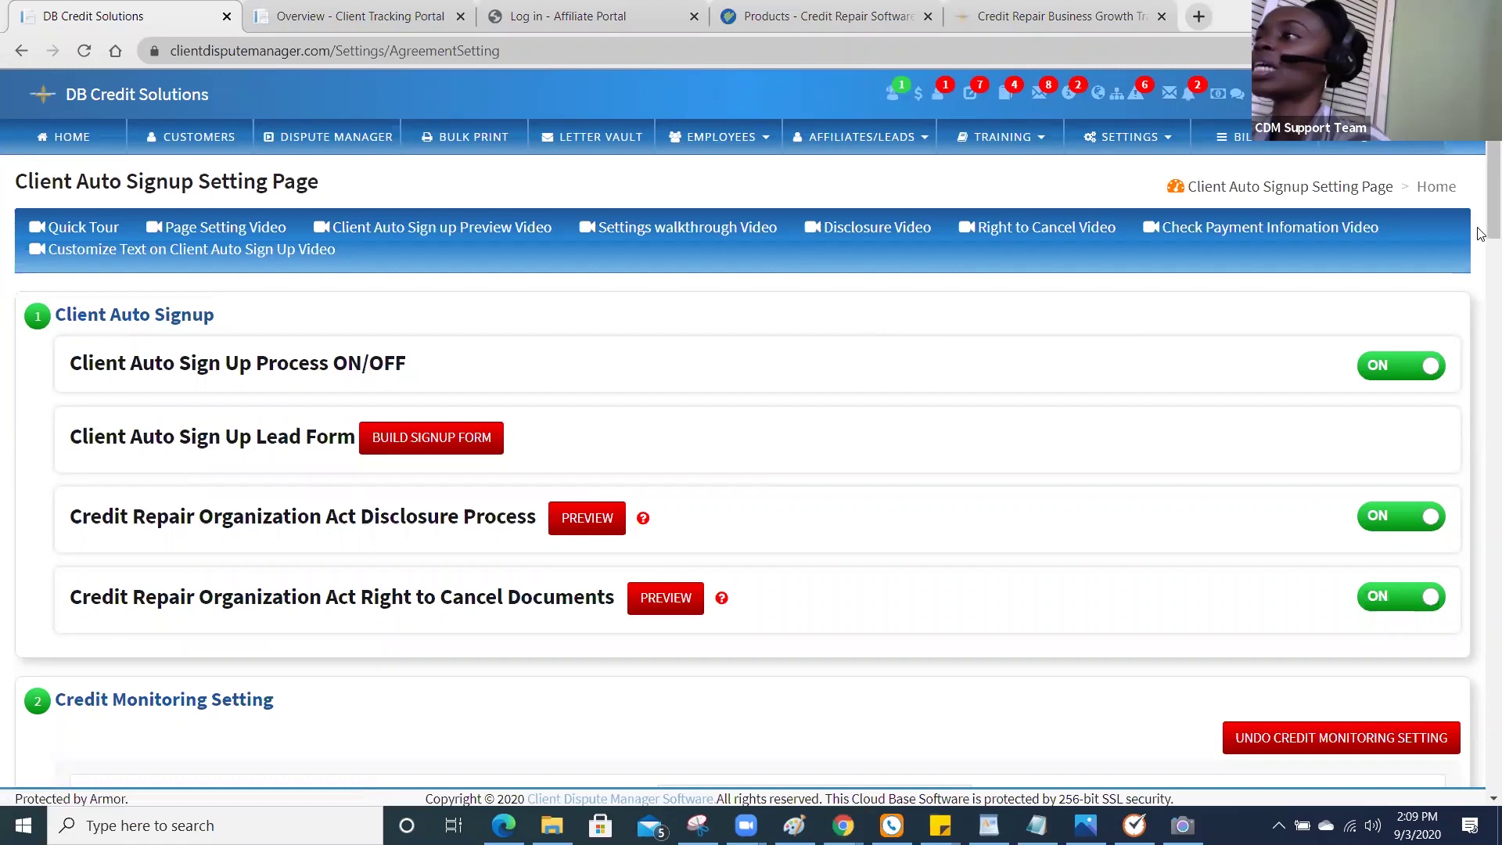
scroll(781, 327, "down", 6)
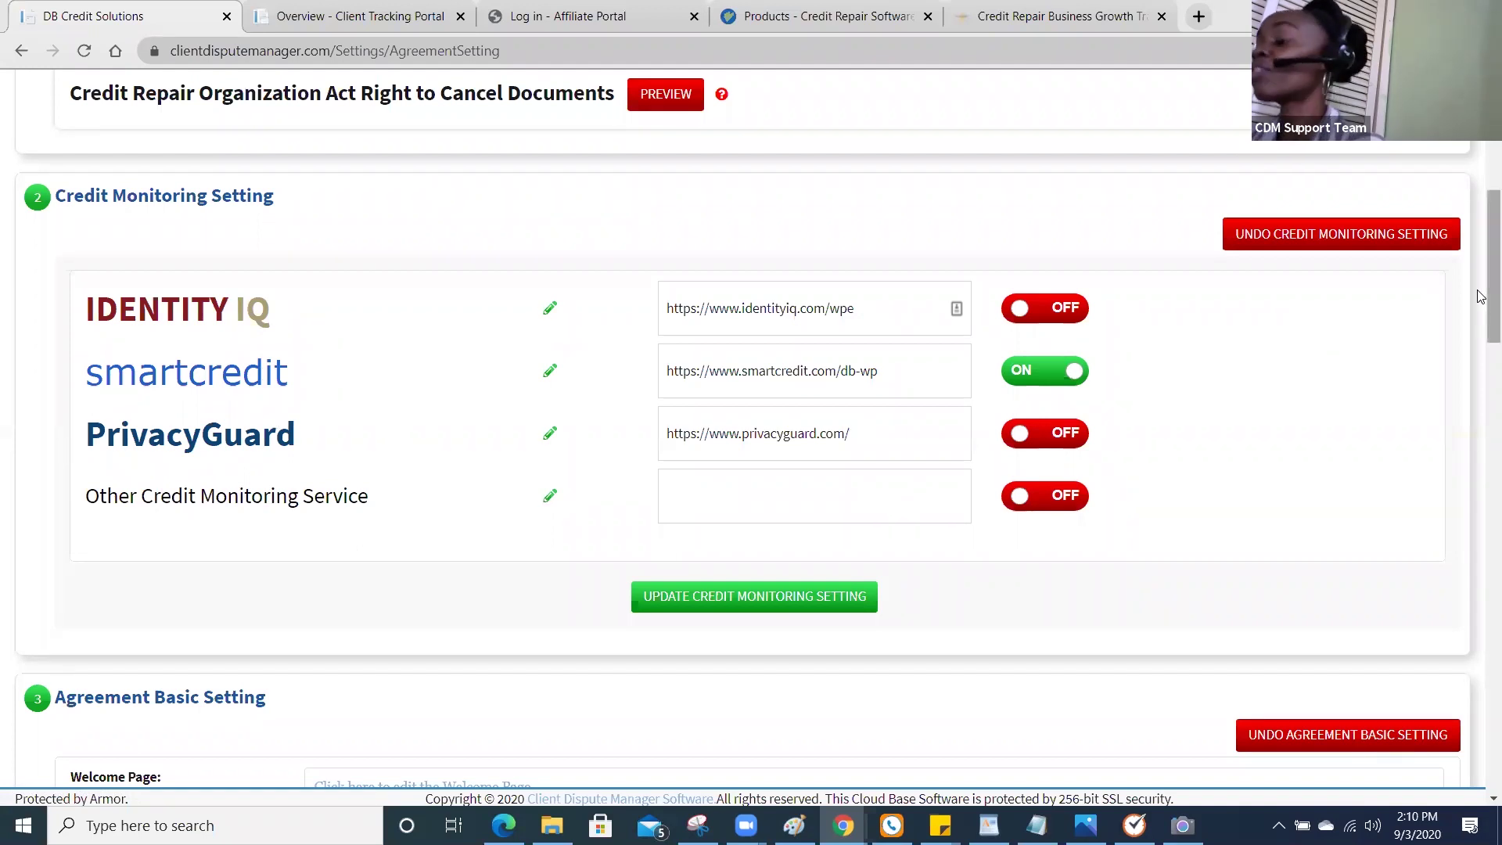
left_click_drag(1481, 296, 1481, 344)
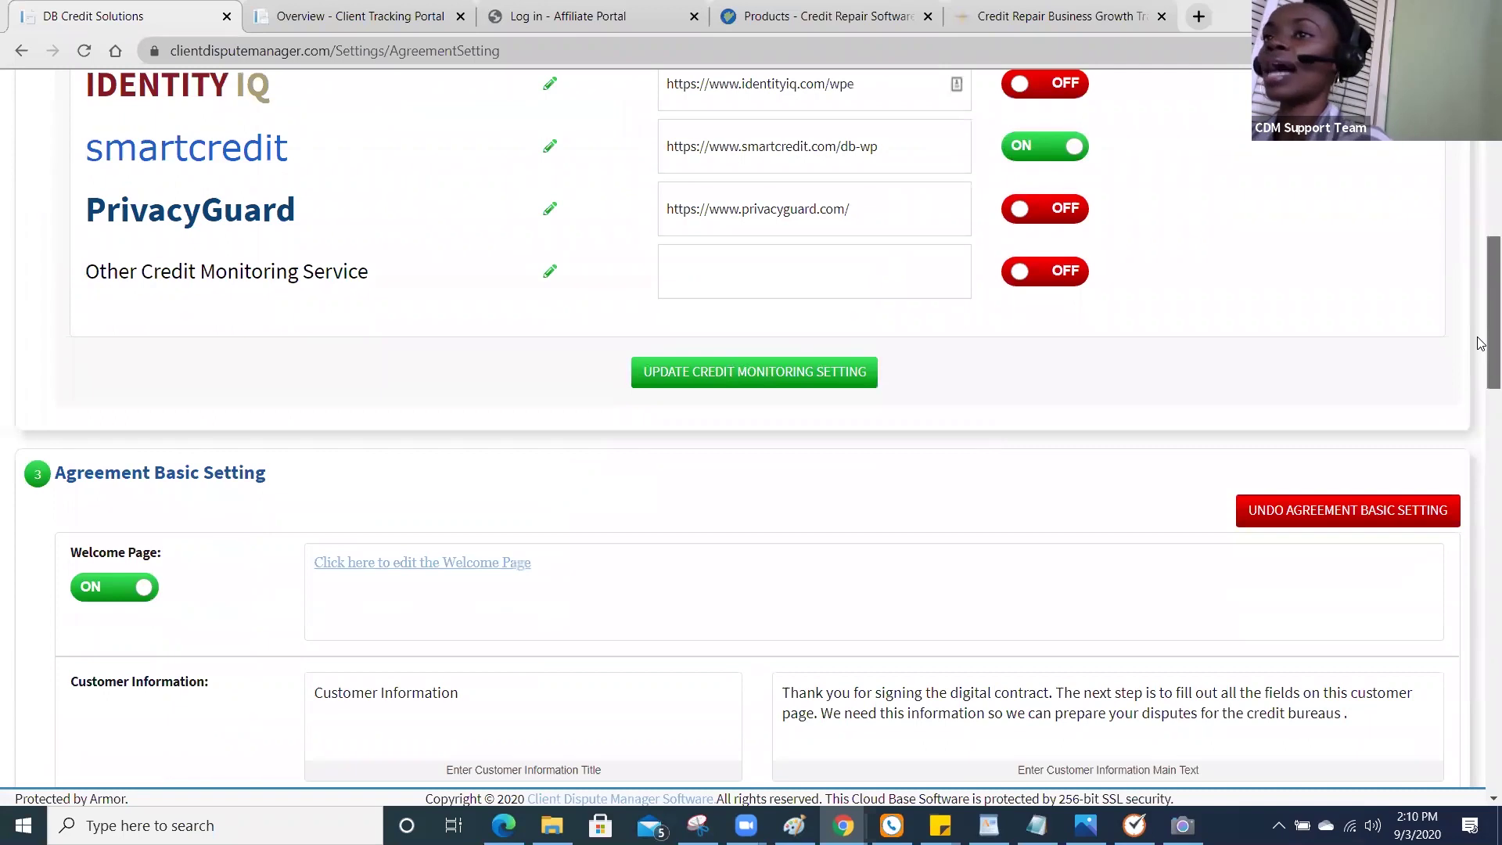
left_click_drag(1481, 344, 1481, 361)
scroll(1107, 211, "up", 3)
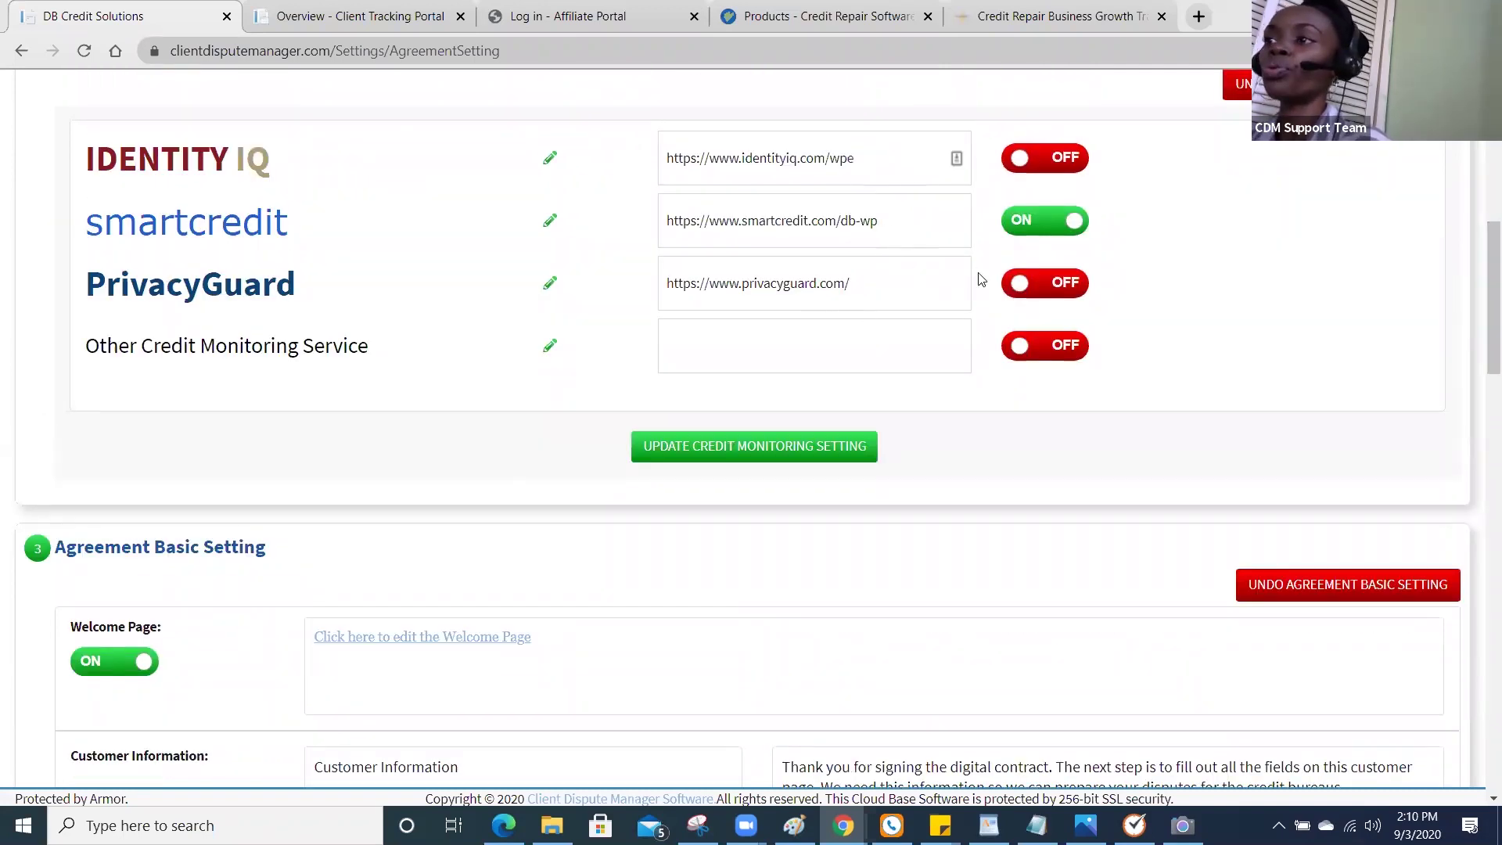
left_click_drag(1481, 338, 1481, 416)
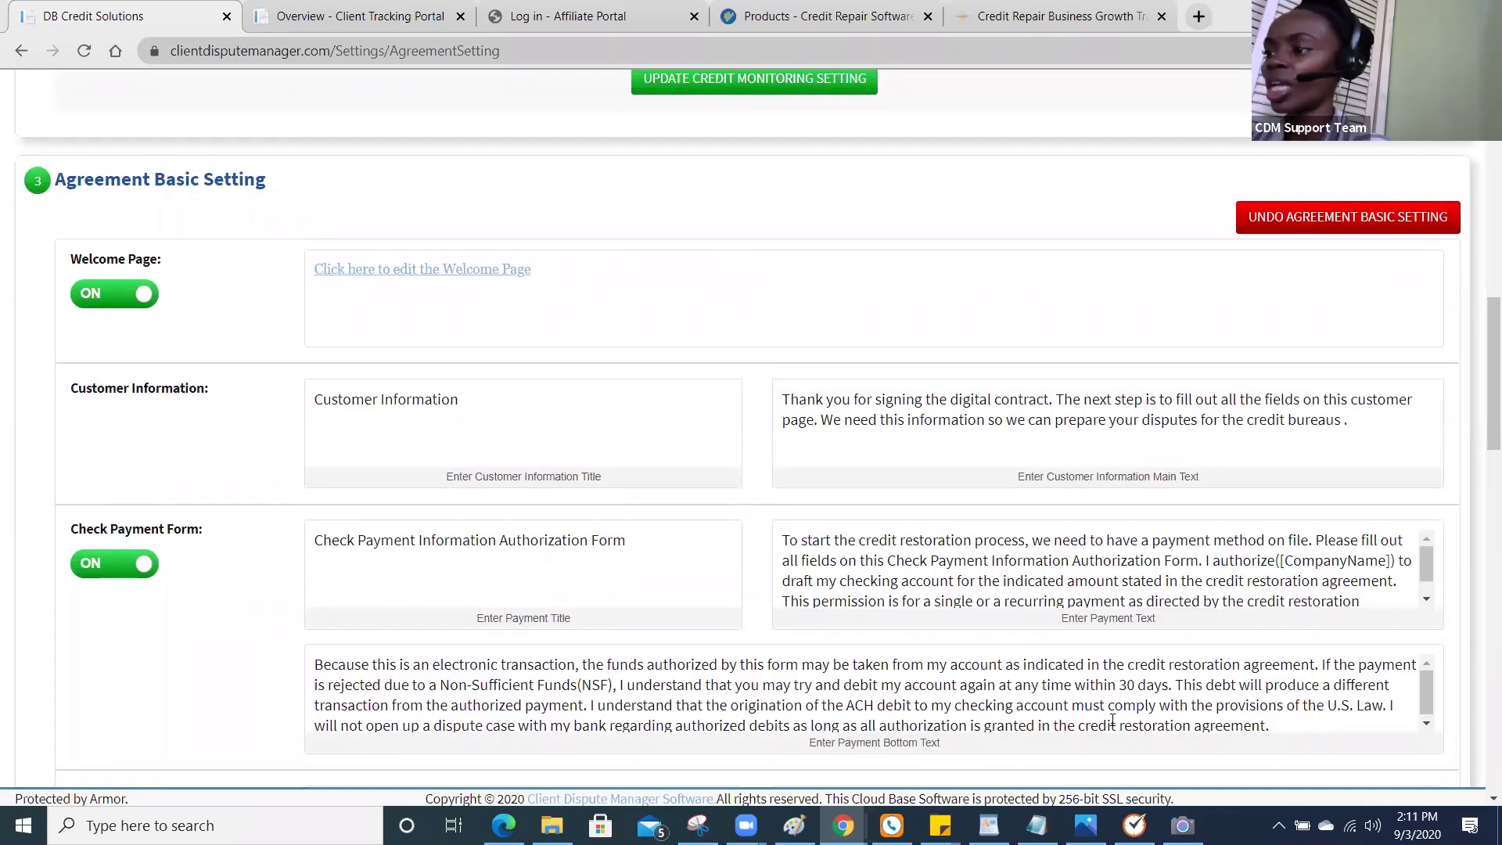
left_click_drag(1481, 457, 1481, 532)
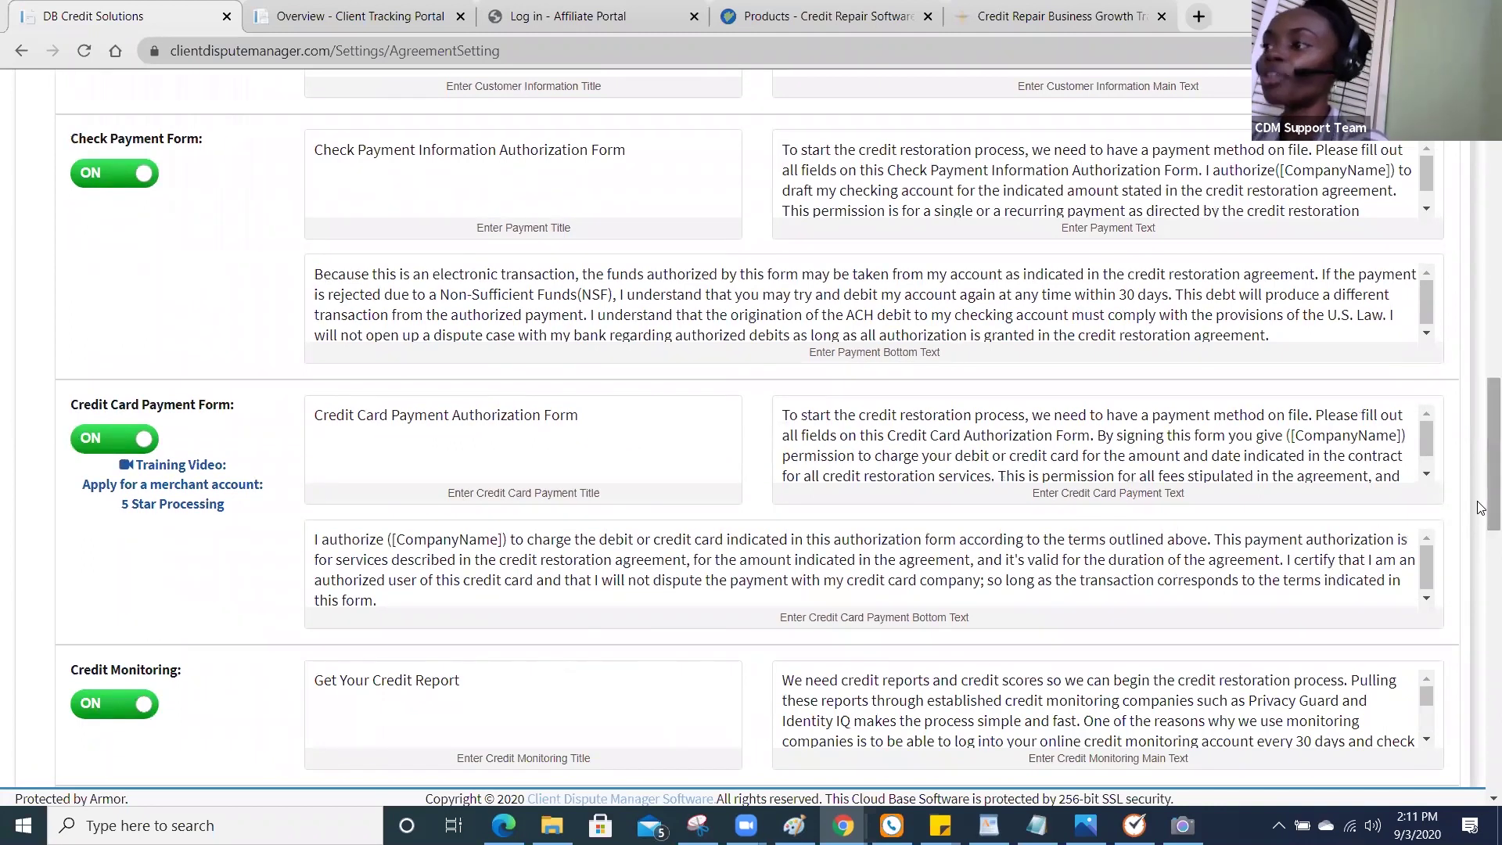
scroll(784, 619, "down", 1)
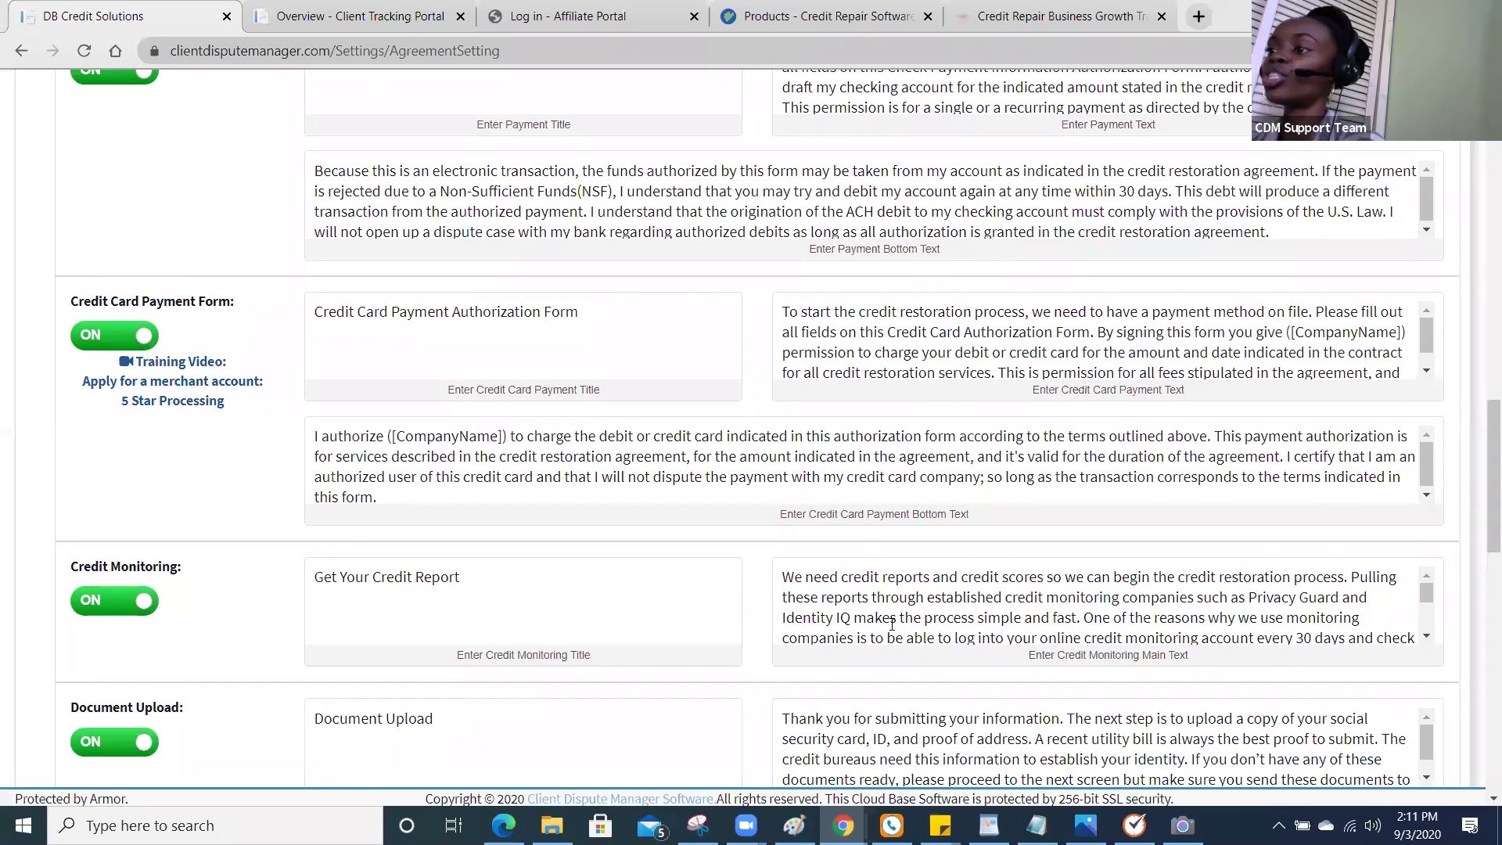
scroll(1481, 474, "up", 1)
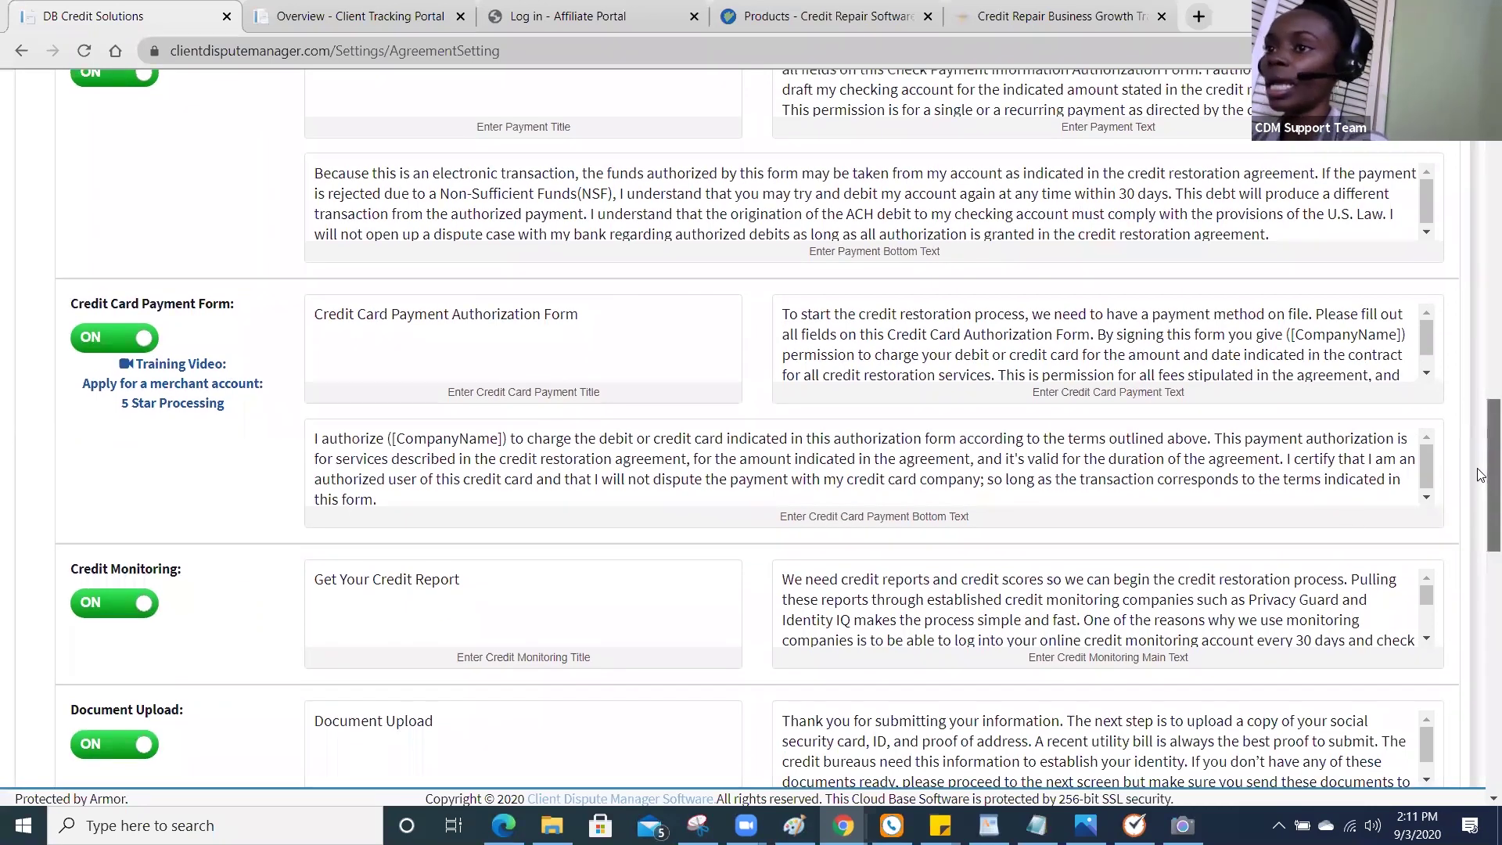
scroll(1481, 475, "up", 3)
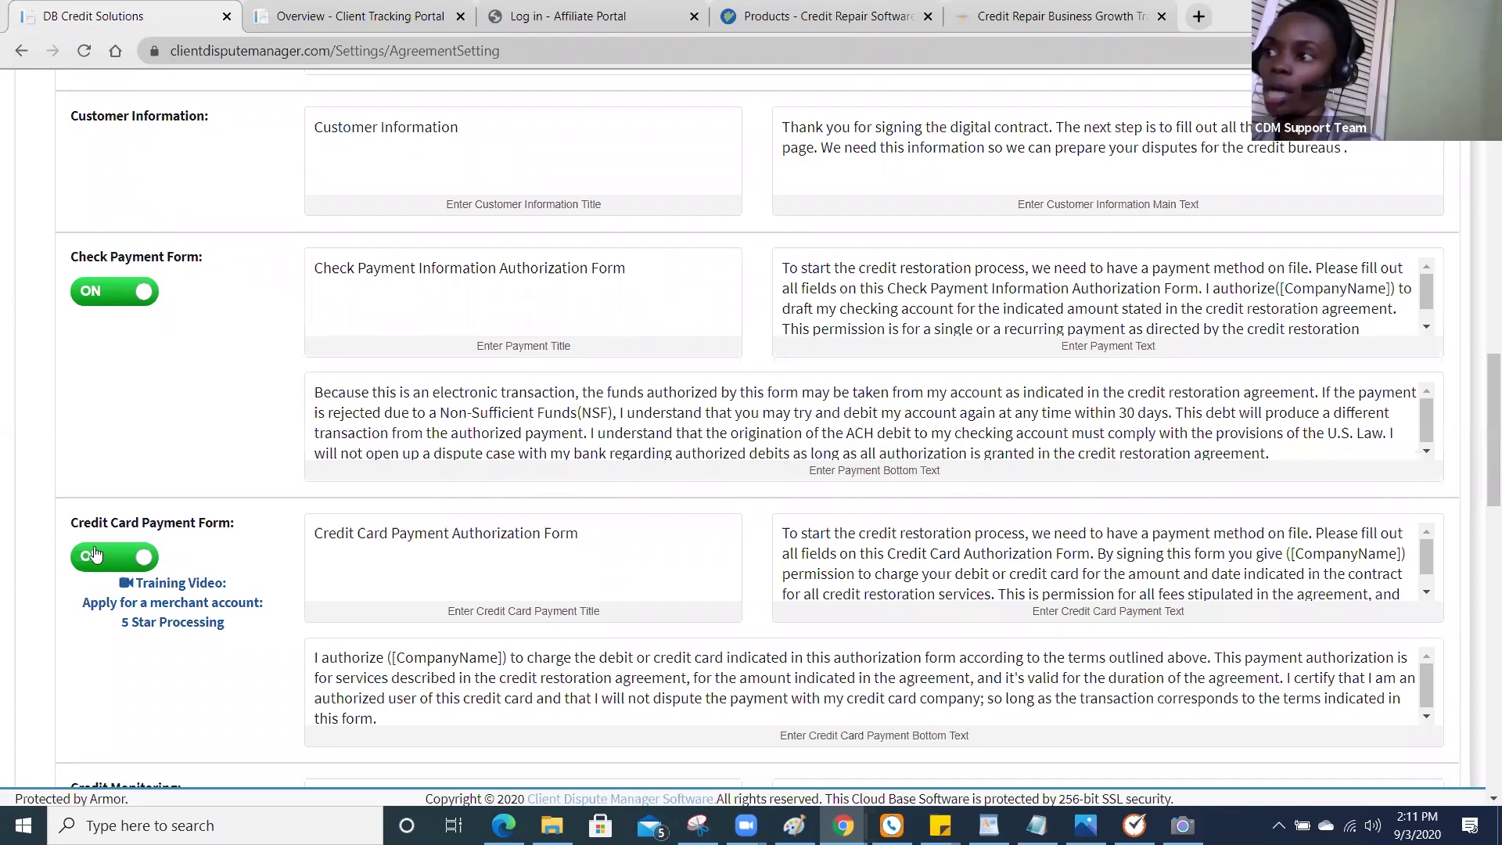
left_click_drag(1479, 456, 1479, 601)
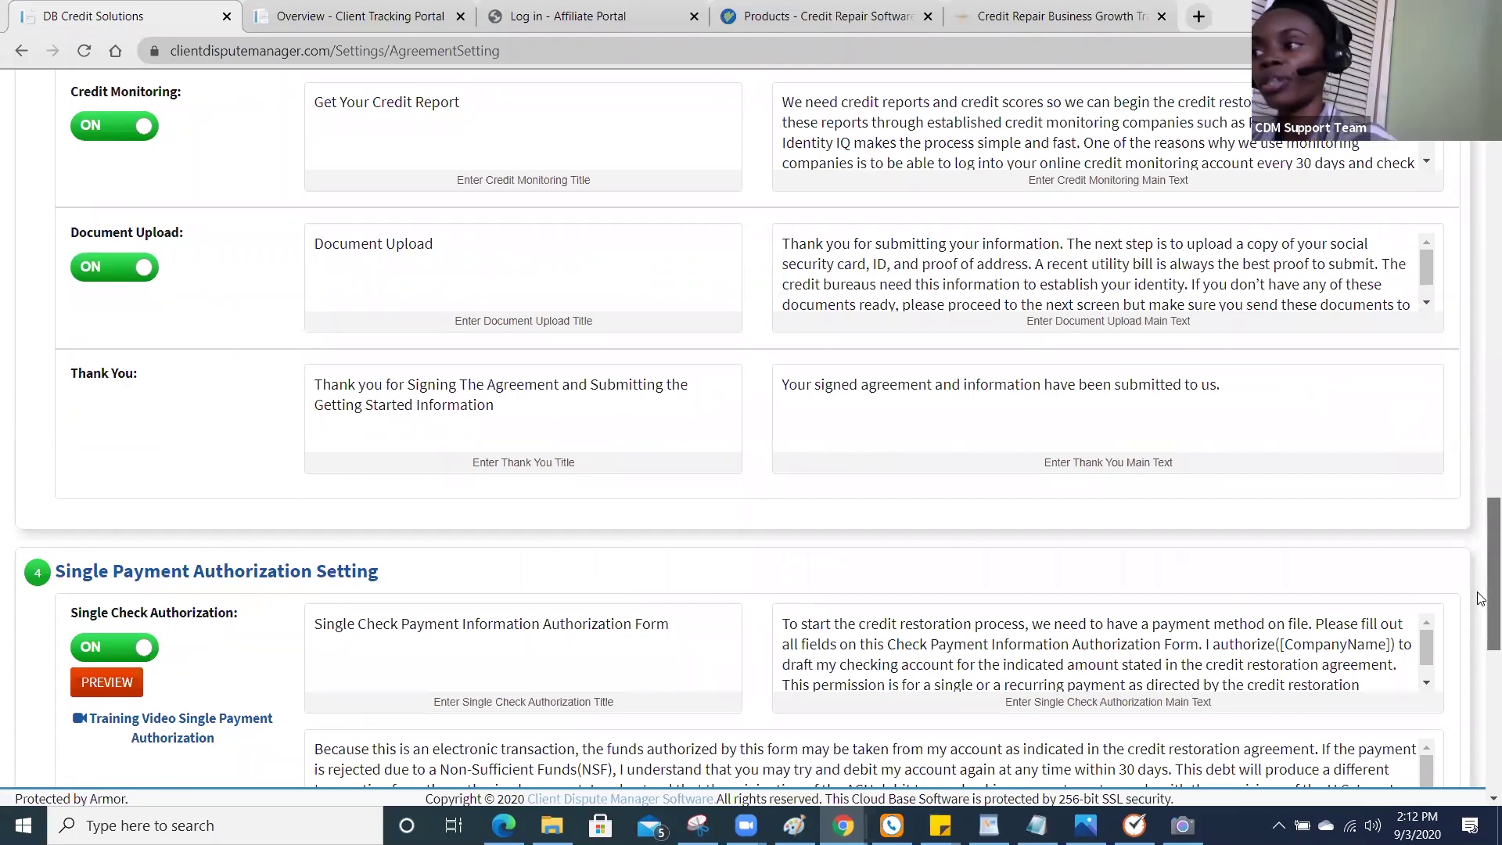
left_click_drag(1479, 601, 1478, 608)
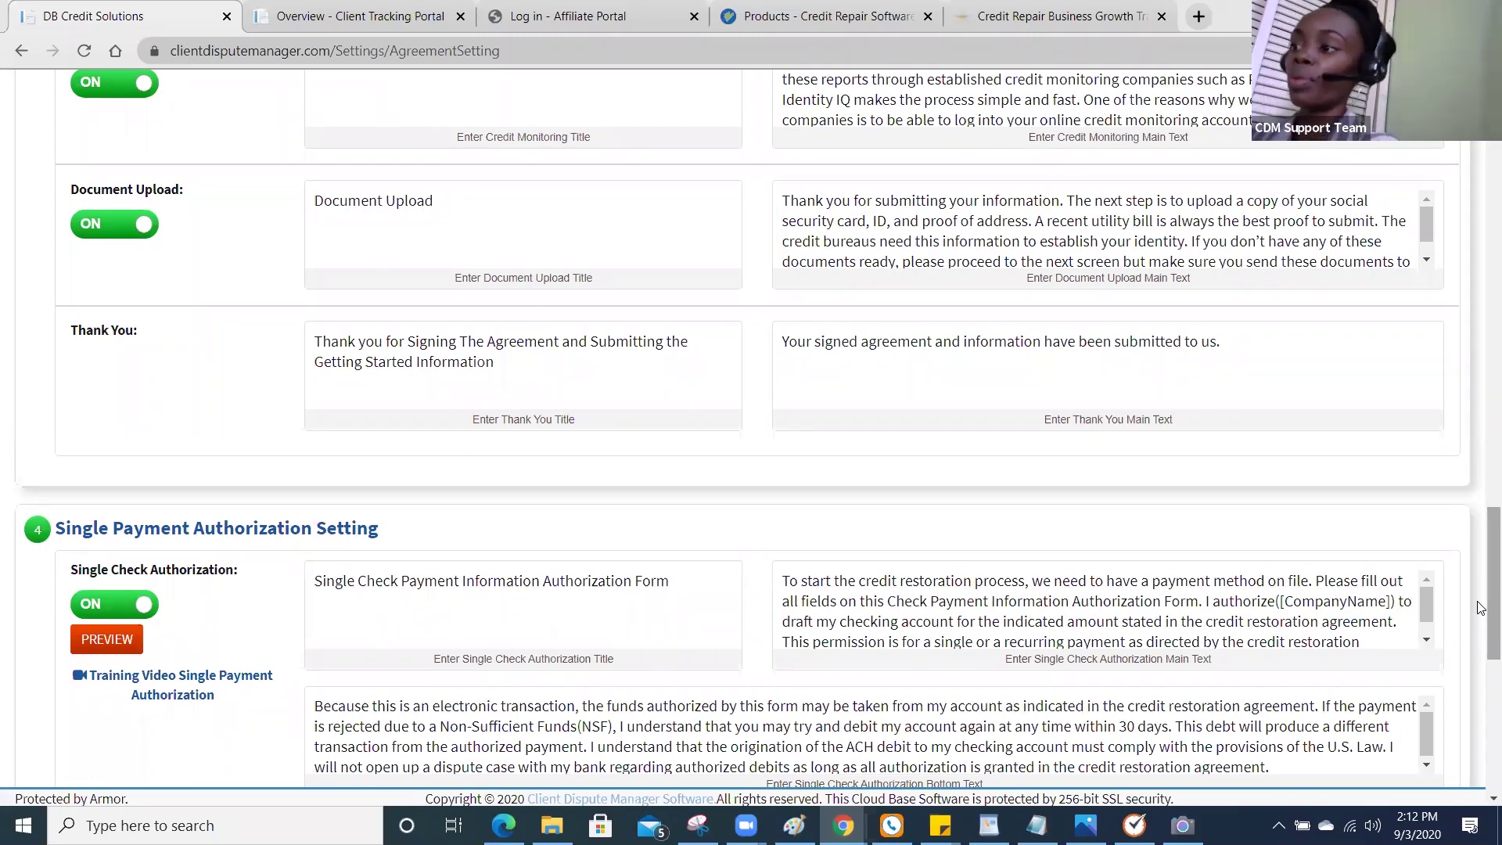
scroll(1486, 608, "down", 4)
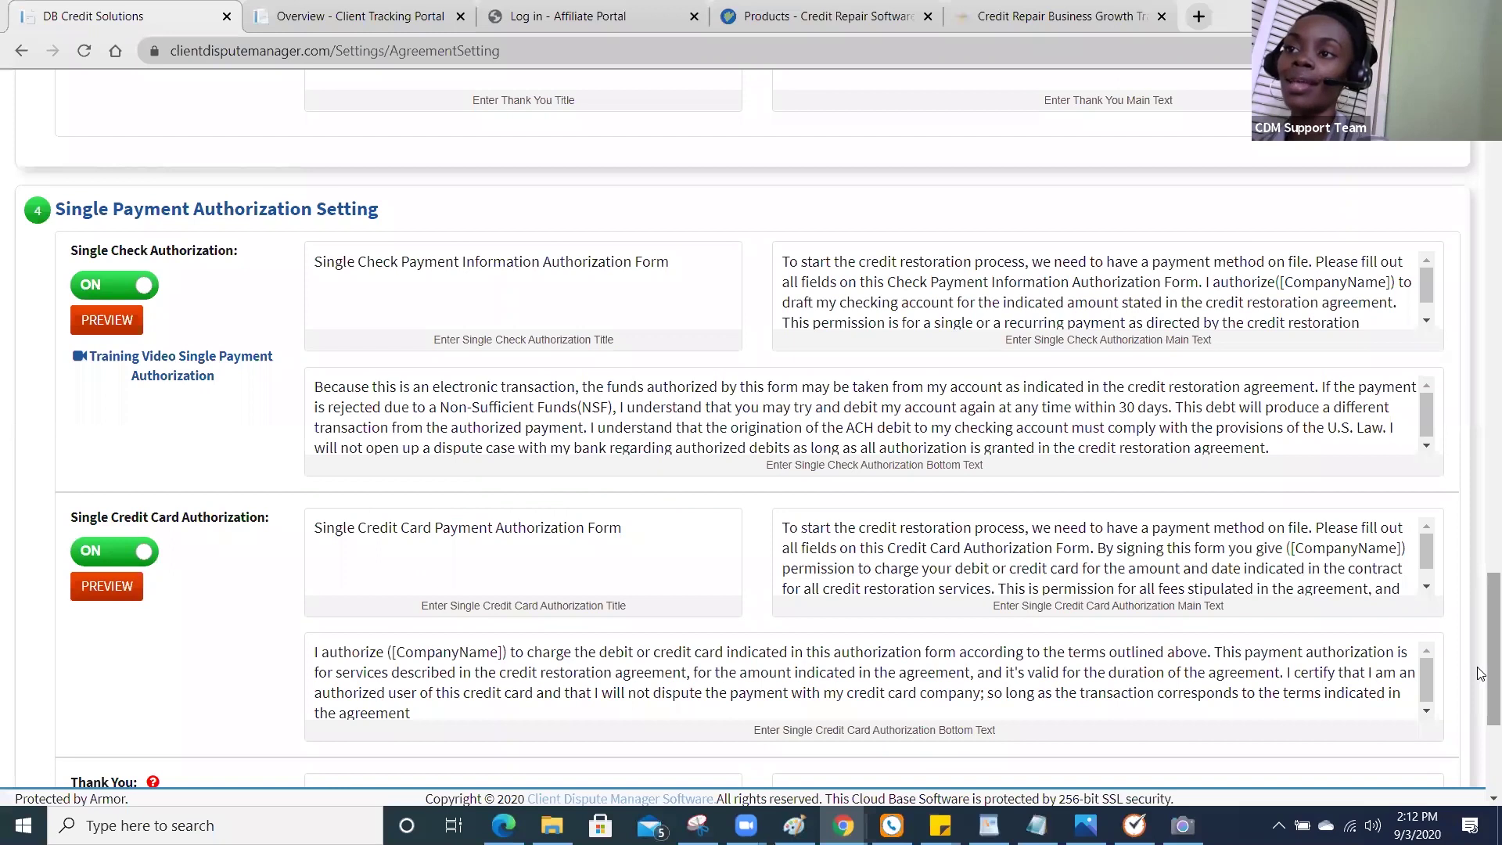
left_click_drag(1479, 673, 1480, 711)
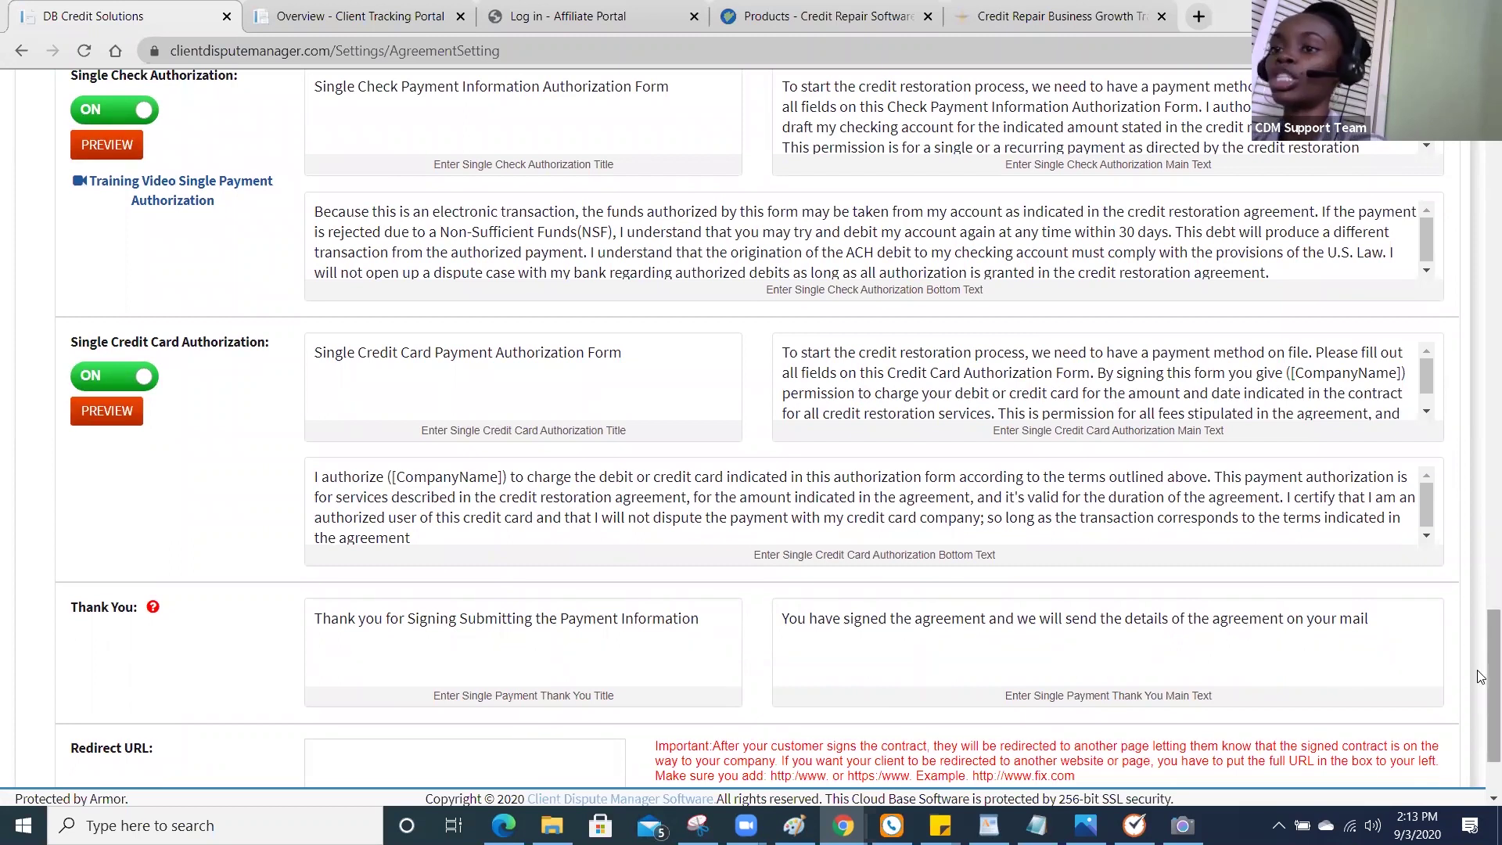
left_click_drag(1479, 676, 1480, 706)
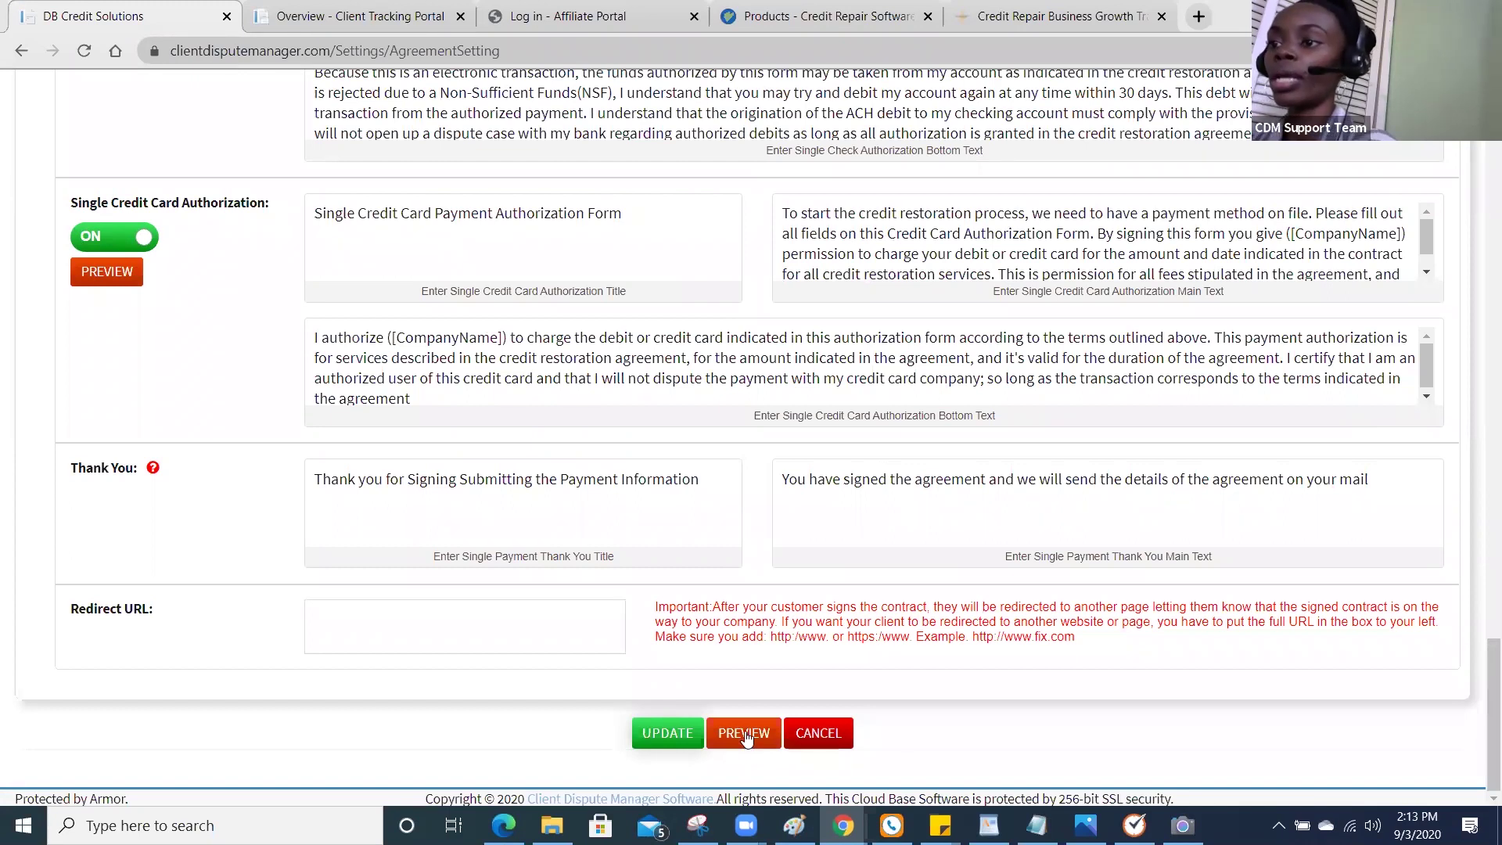
Preview the client agreement and advance past the welcome and customer information pages.
left_click(745, 732)
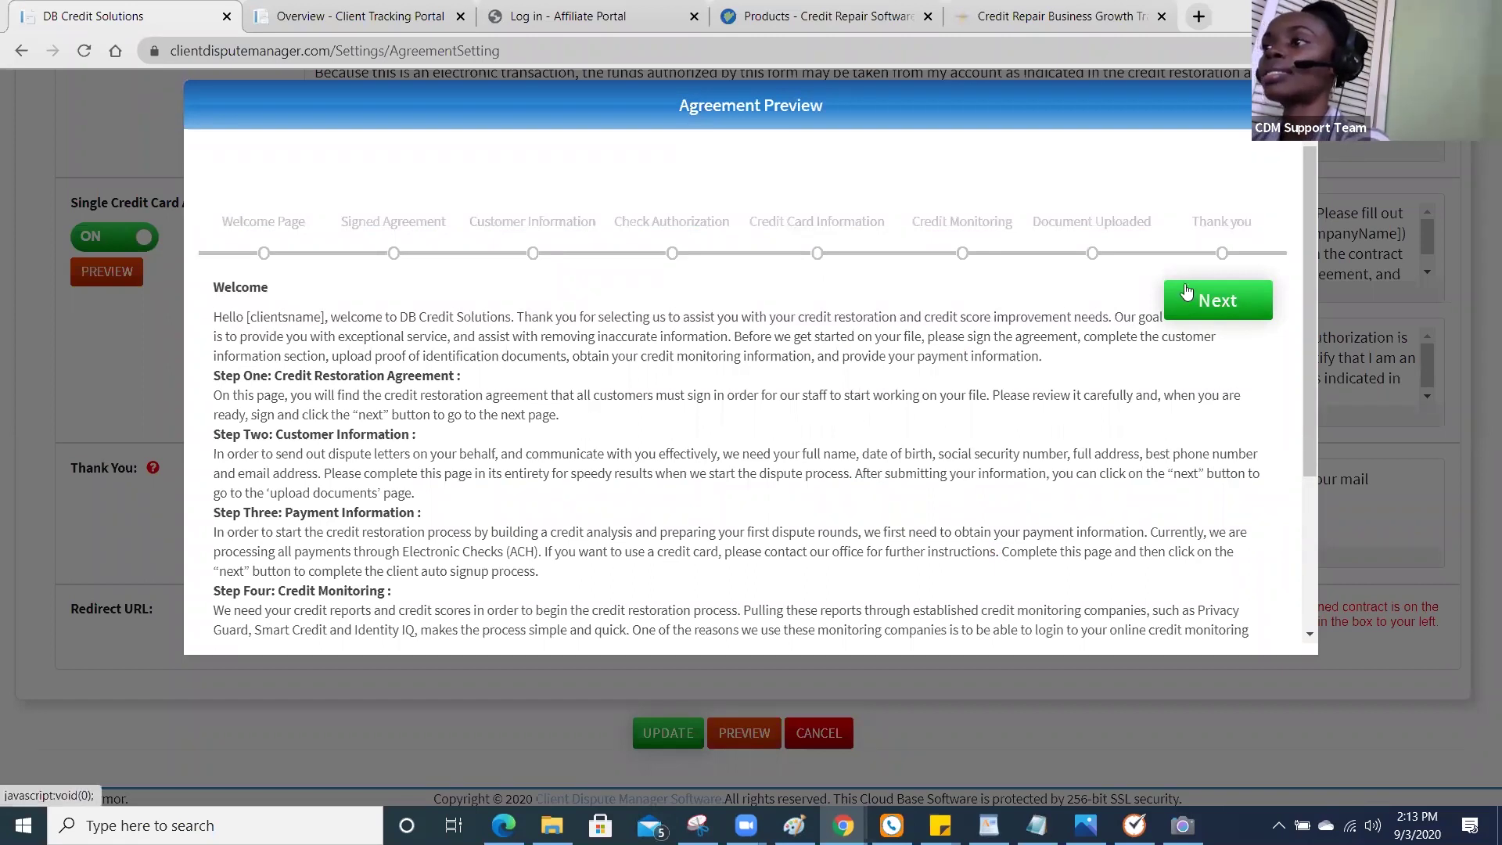
left_click_drag(1312, 299, 1278, 317)
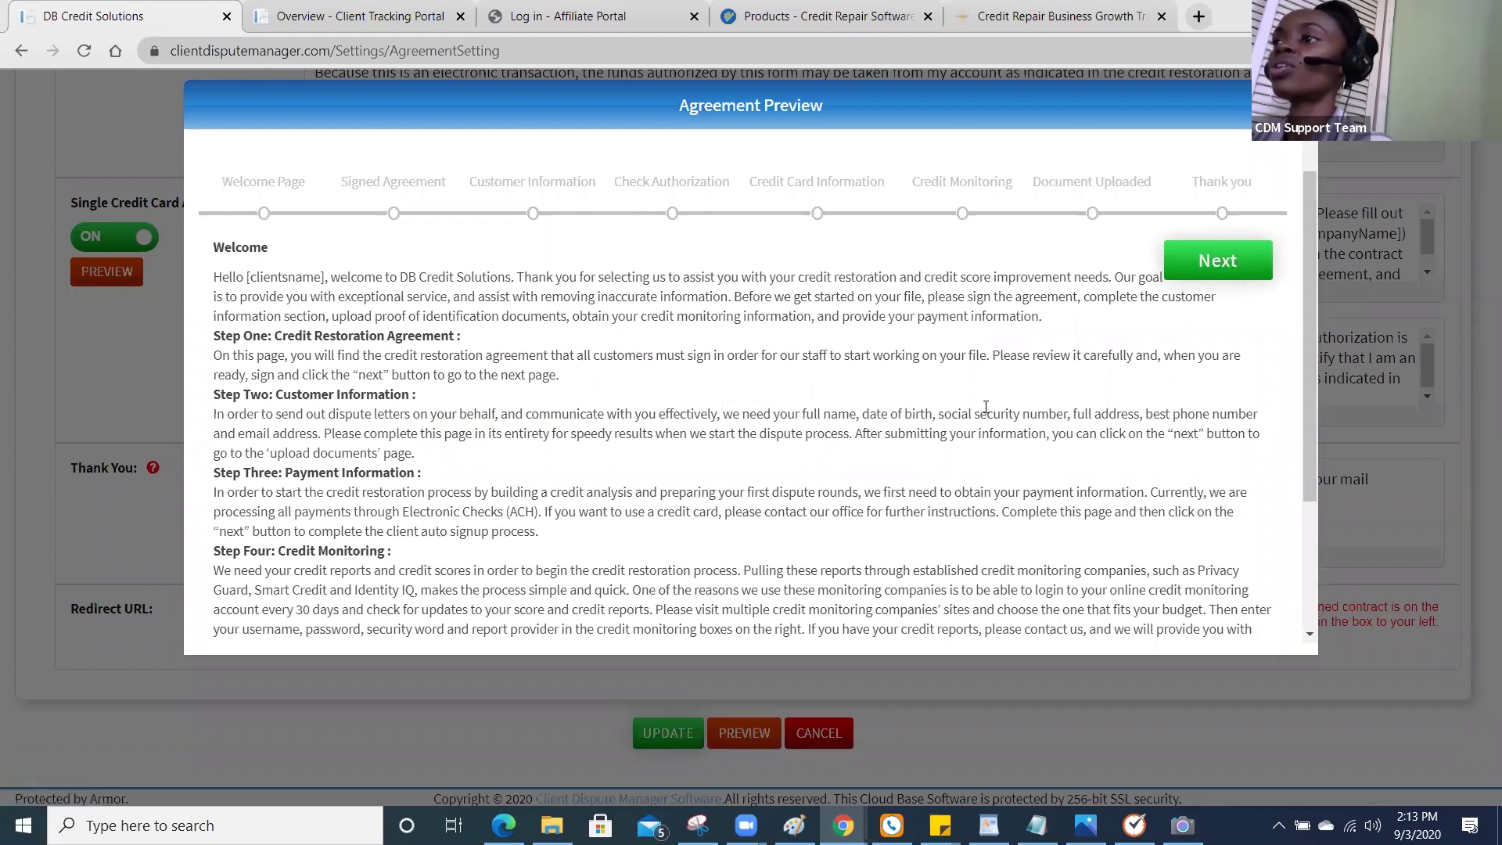
left_click(1172, 273)
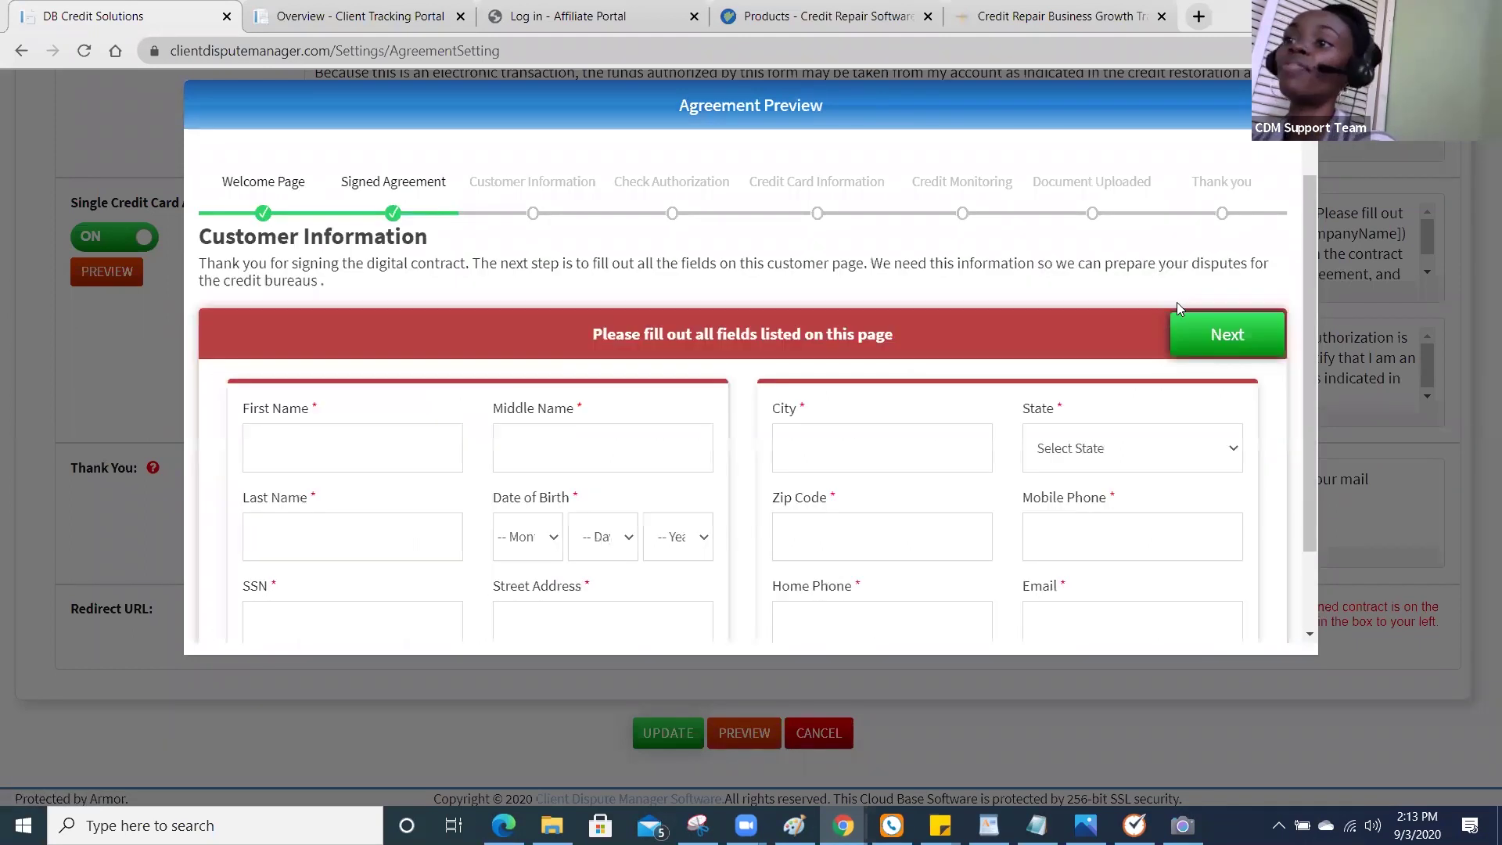
left_click_drag(1309, 393, 1309, 448)
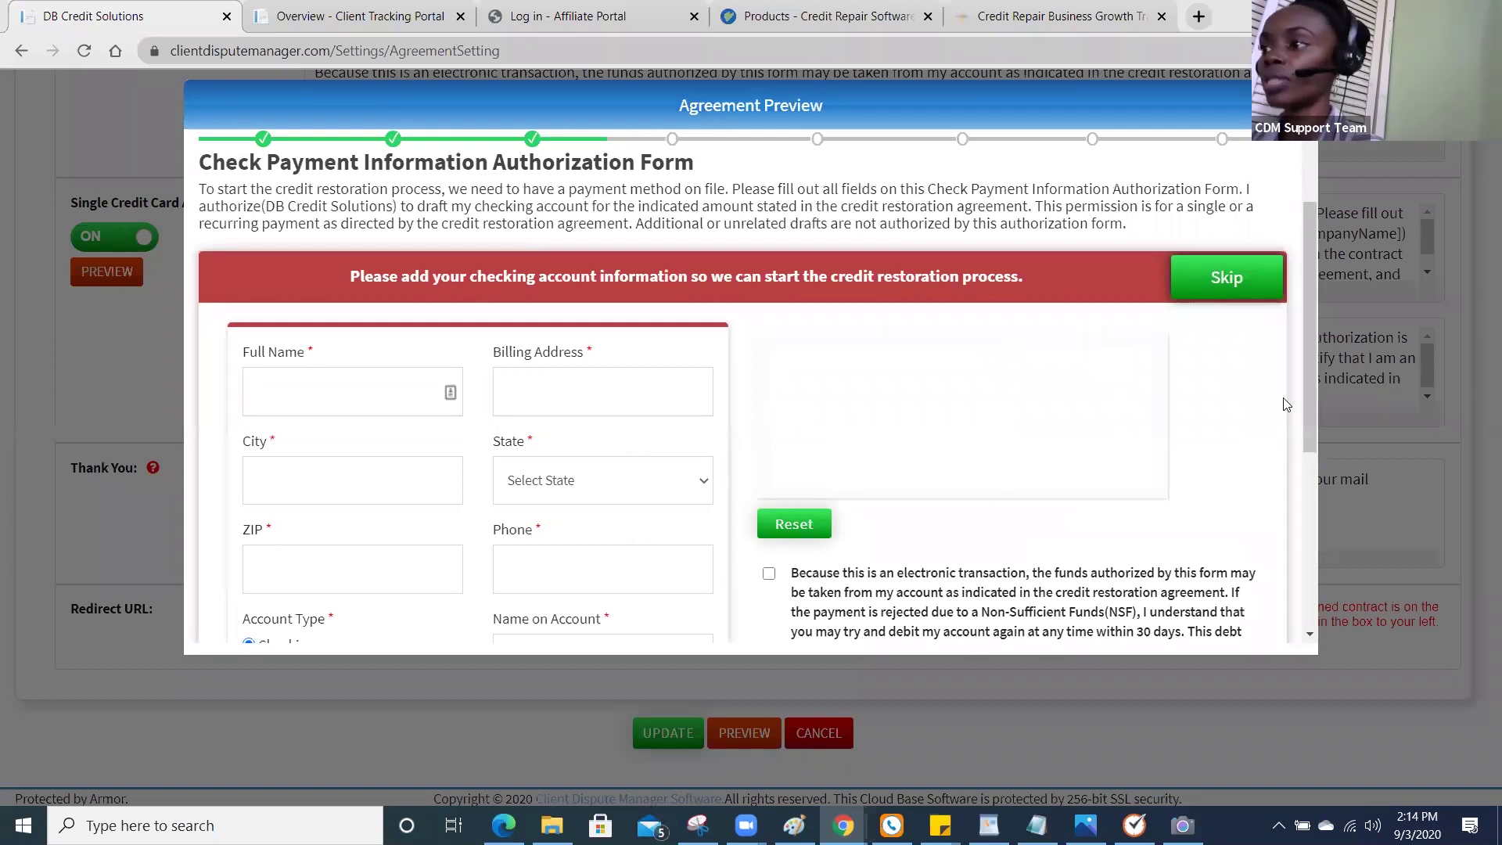
Draw a signature on the check authorization form, then skip ahead to the credit card authorization form.
left_click_drag(1310, 411, 1305, 475)
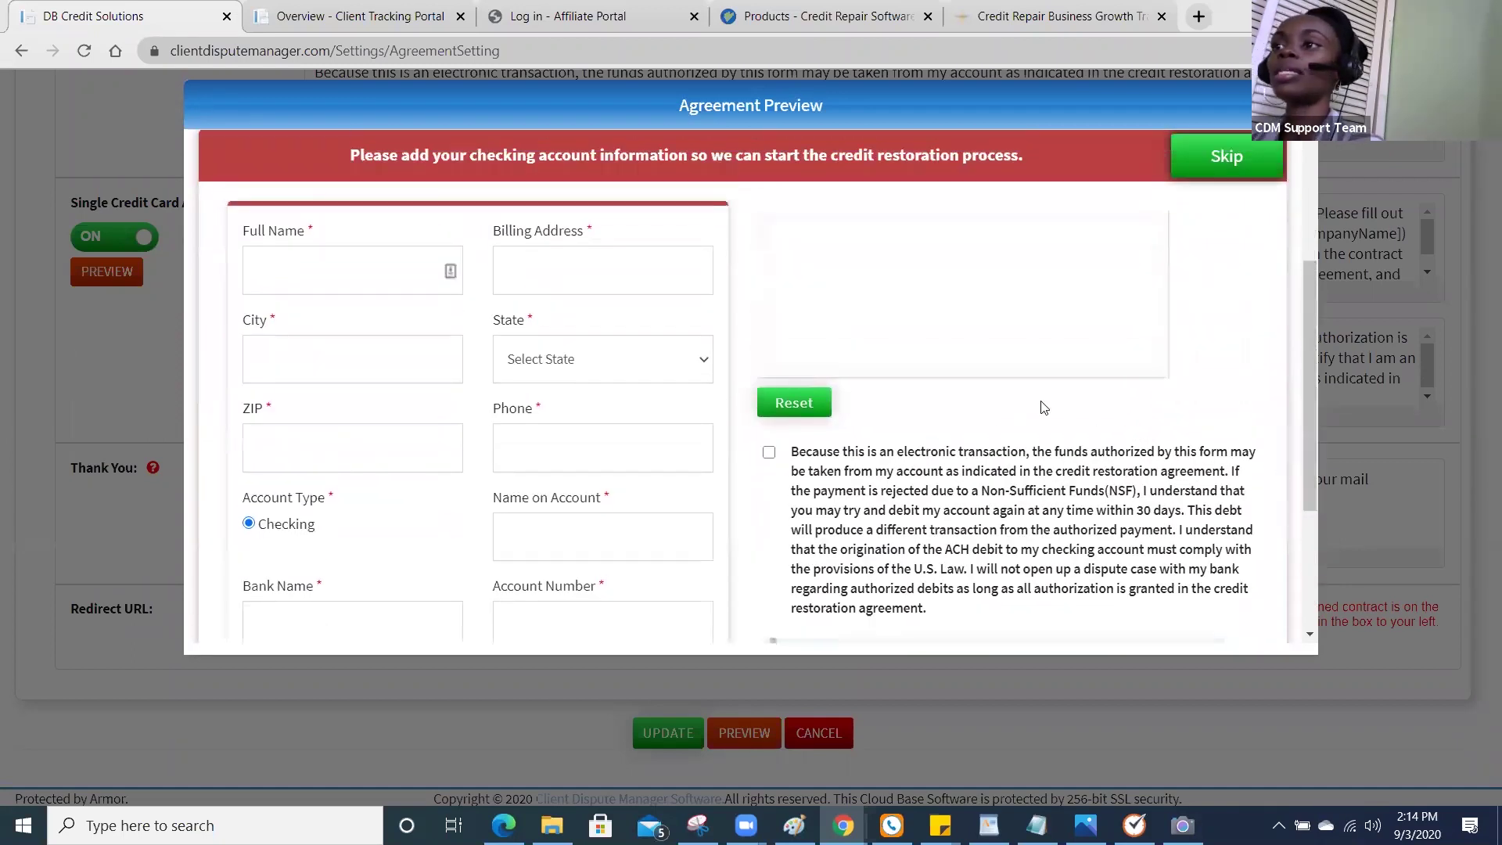
mouse_move(845, 317)
left_mouse_down()
mouse_move(1026, 275)
mouse_move(1021, 288)
mouse_move(845, 287)
mouse_move(897, 334)
mouse_move(974, 318)
mouse_move(1072, 346)
left_mouse_up()
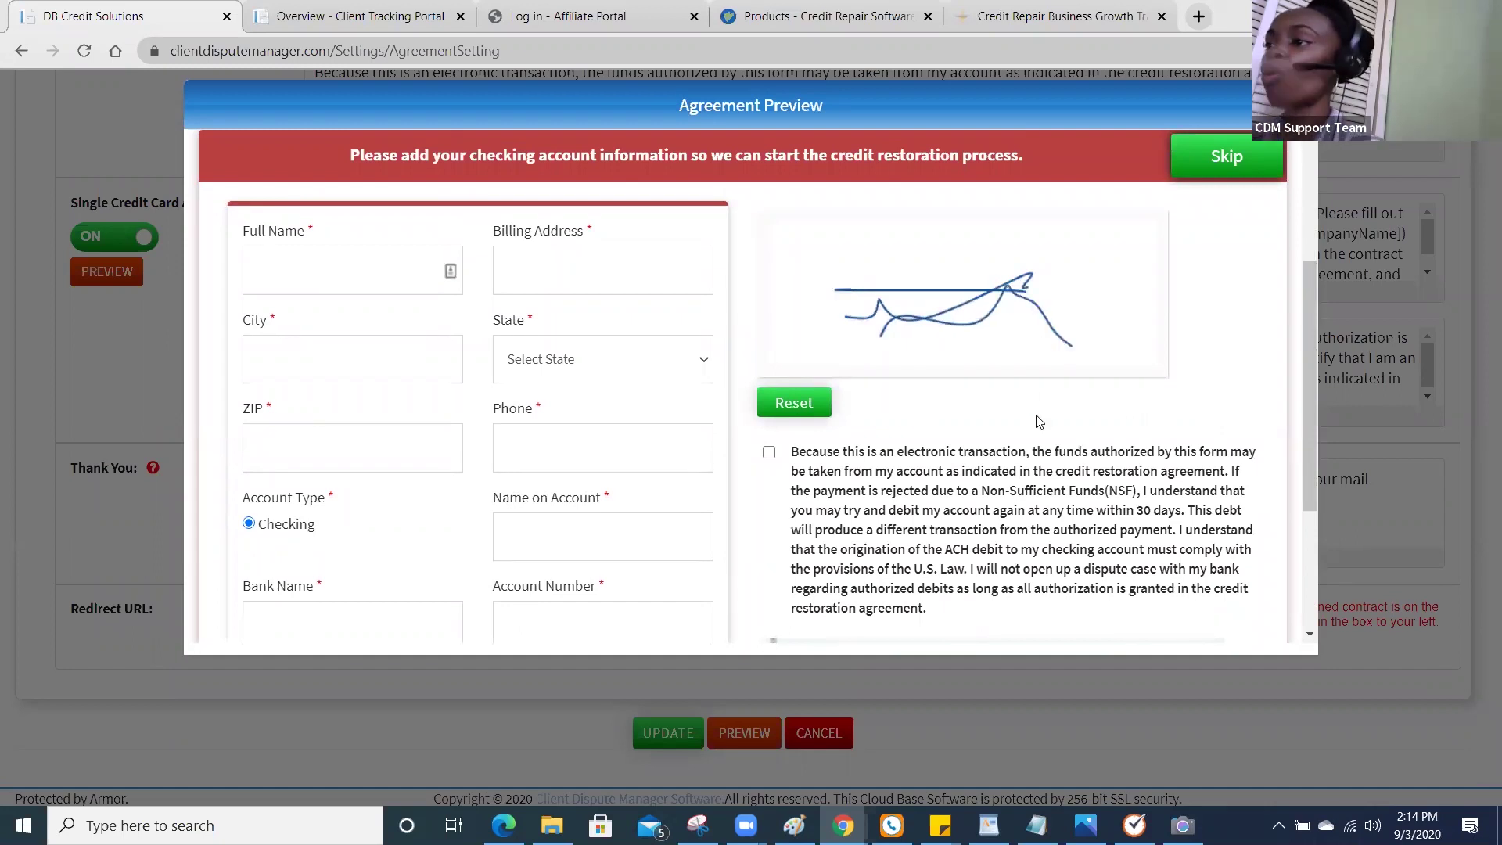
left_click_drag(1305, 454, 1308, 368)
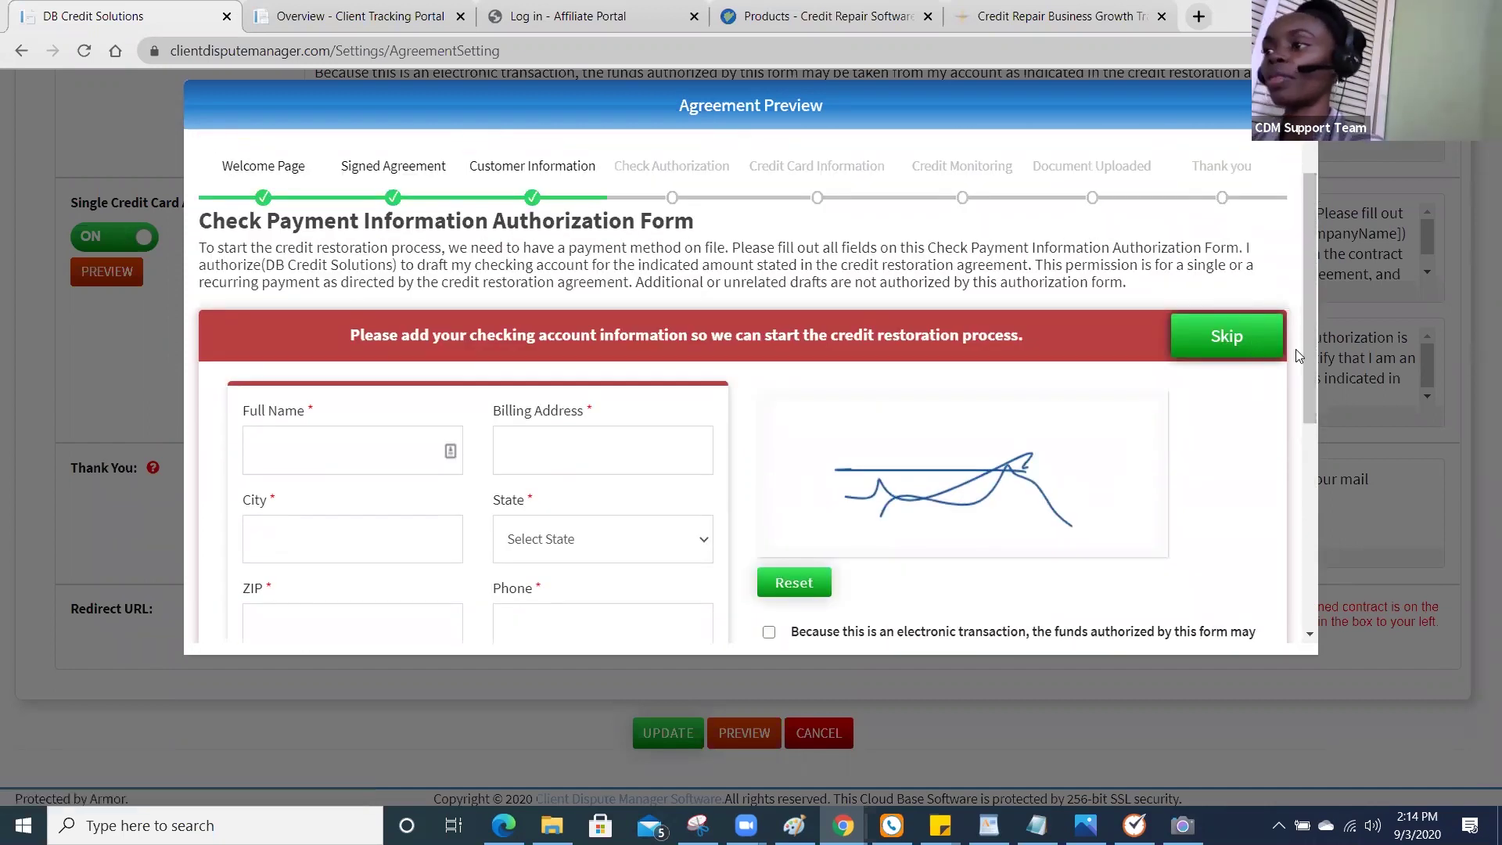
left_click(1242, 341)
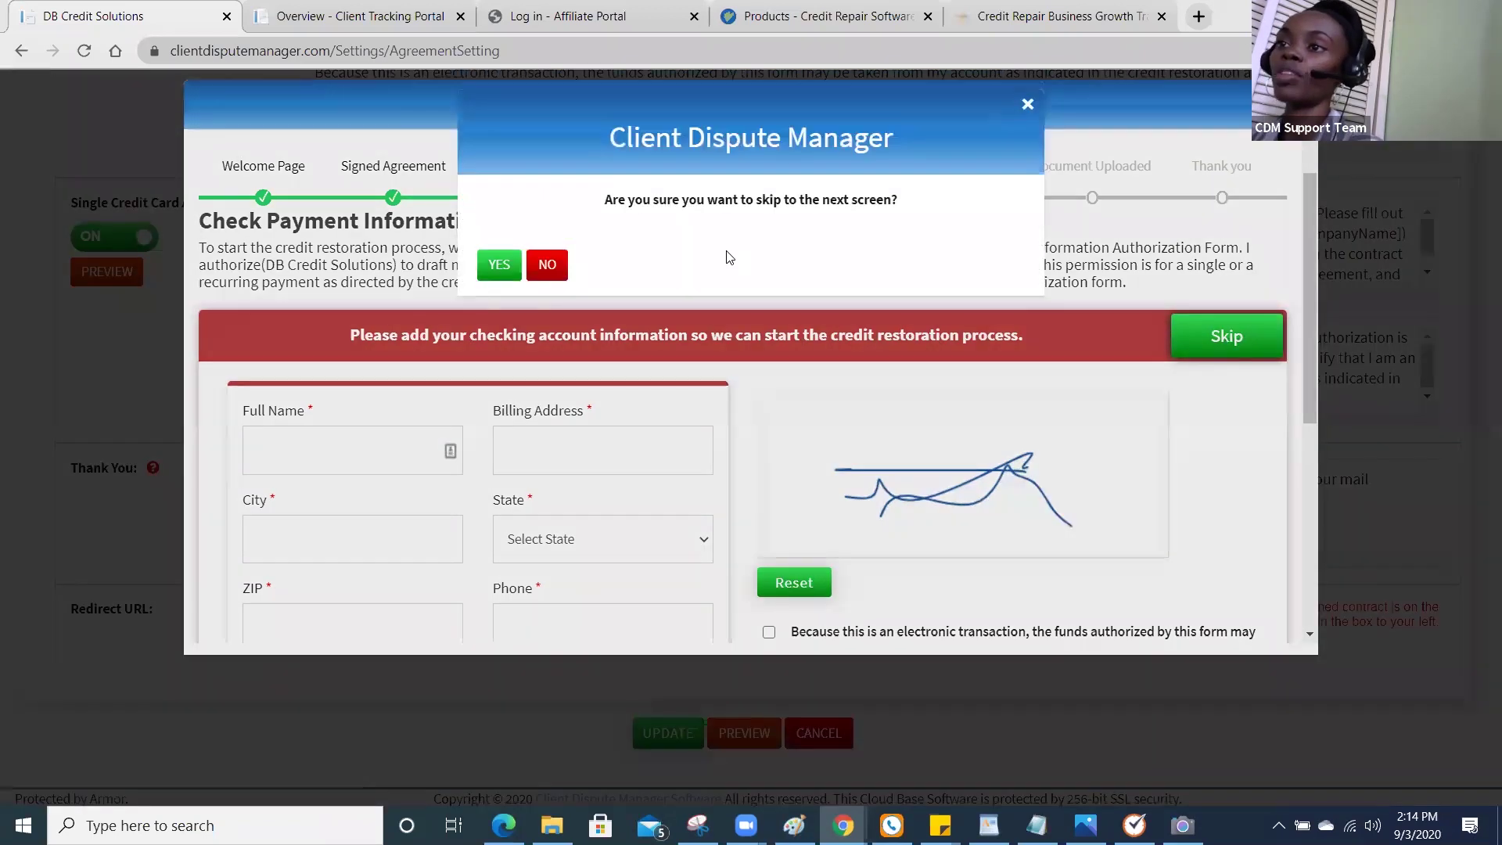
left_click(505, 266)
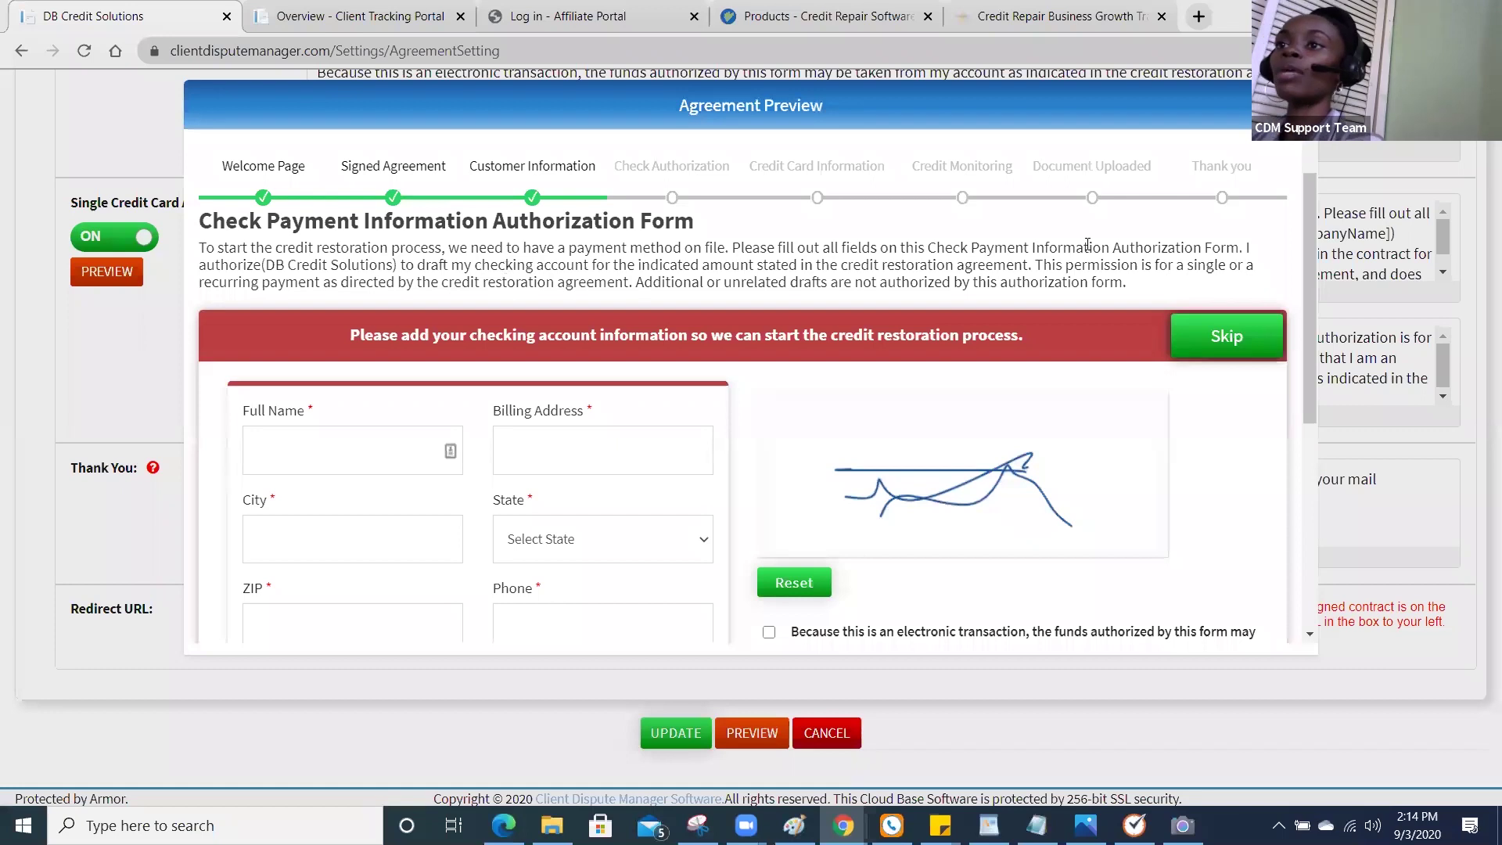
left_click_drag(1313, 258, 1315, 278)
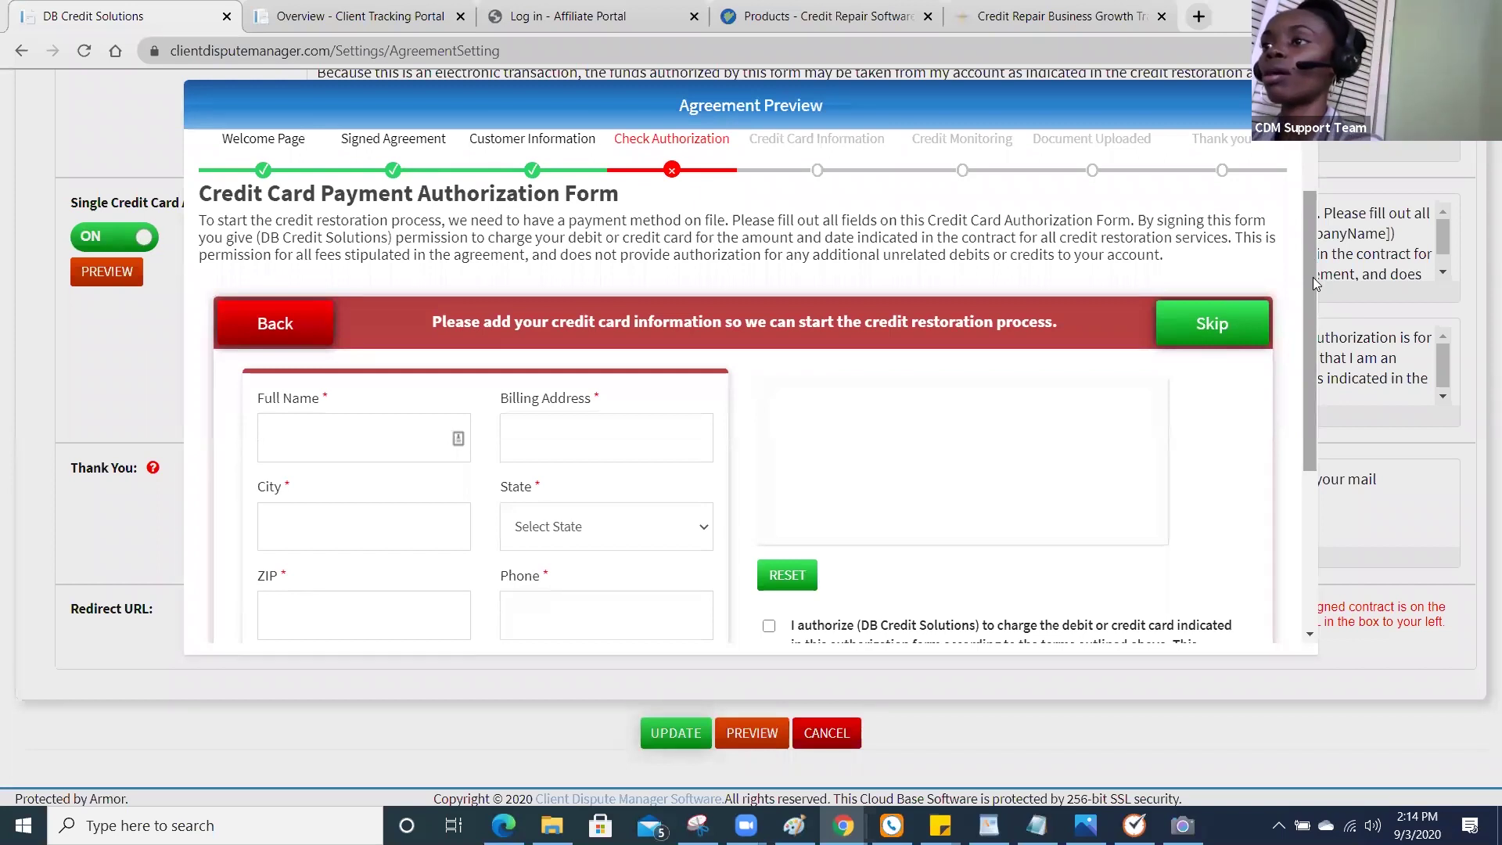
Sign the credit card authorization form, agree to its terms, and choose Skip.
left_click_drag(1317, 315, 1301, 392)
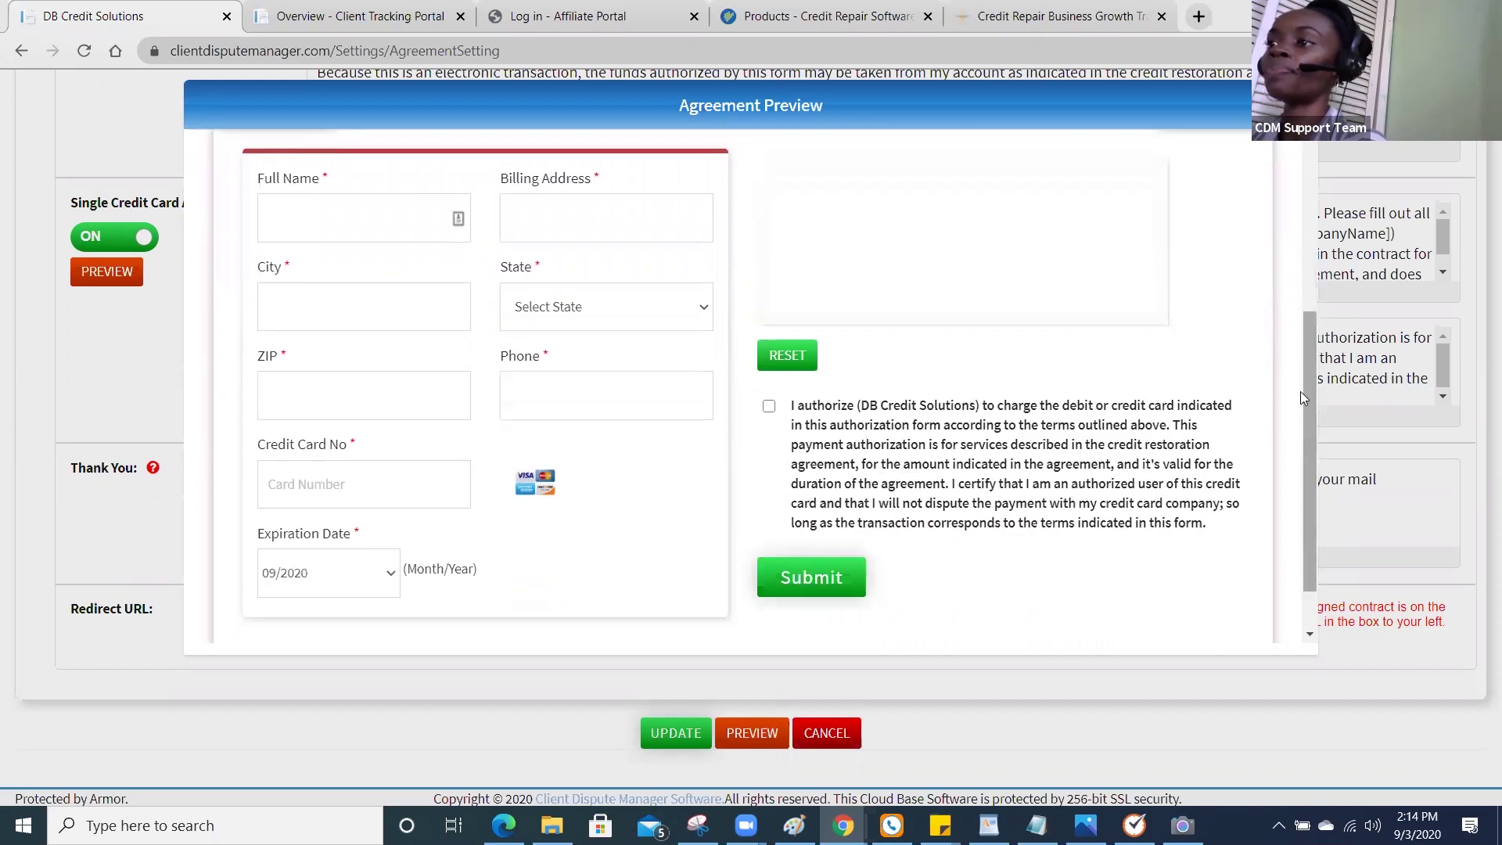
mouse_move(911, 260)
left_mouse_down()
mouse_move(1011, 268)
mouse_move(1050, 288)
mouse_move(828, 291)
mouse_move(920, 325)
mouse_move(1025, 284)
mouse_move(818, 313)
left_mouse_up()
left_click(769, 406)
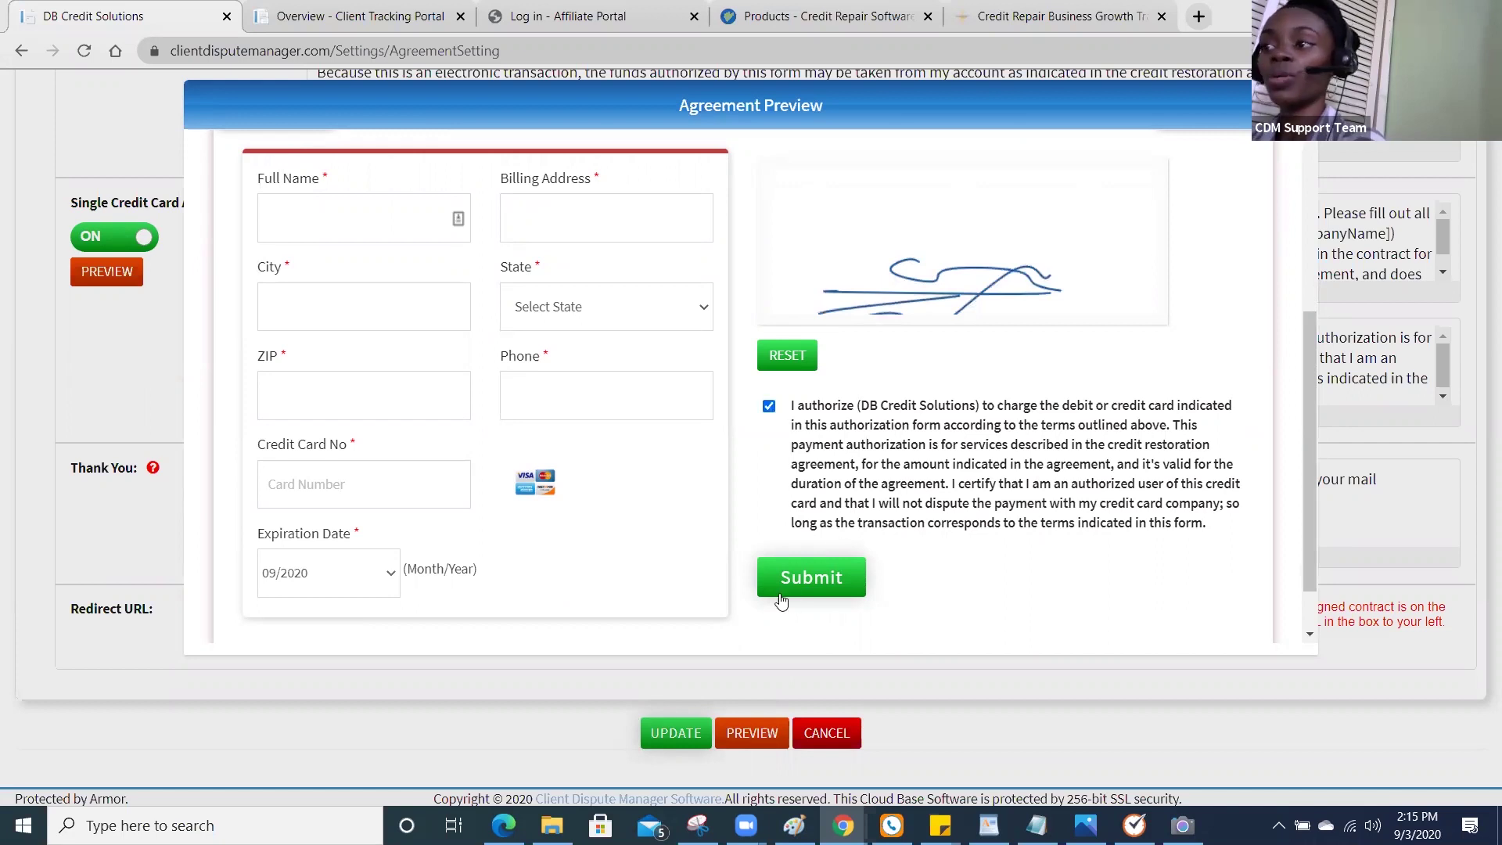
left_click_drag(1309, 488, 1305, 329)
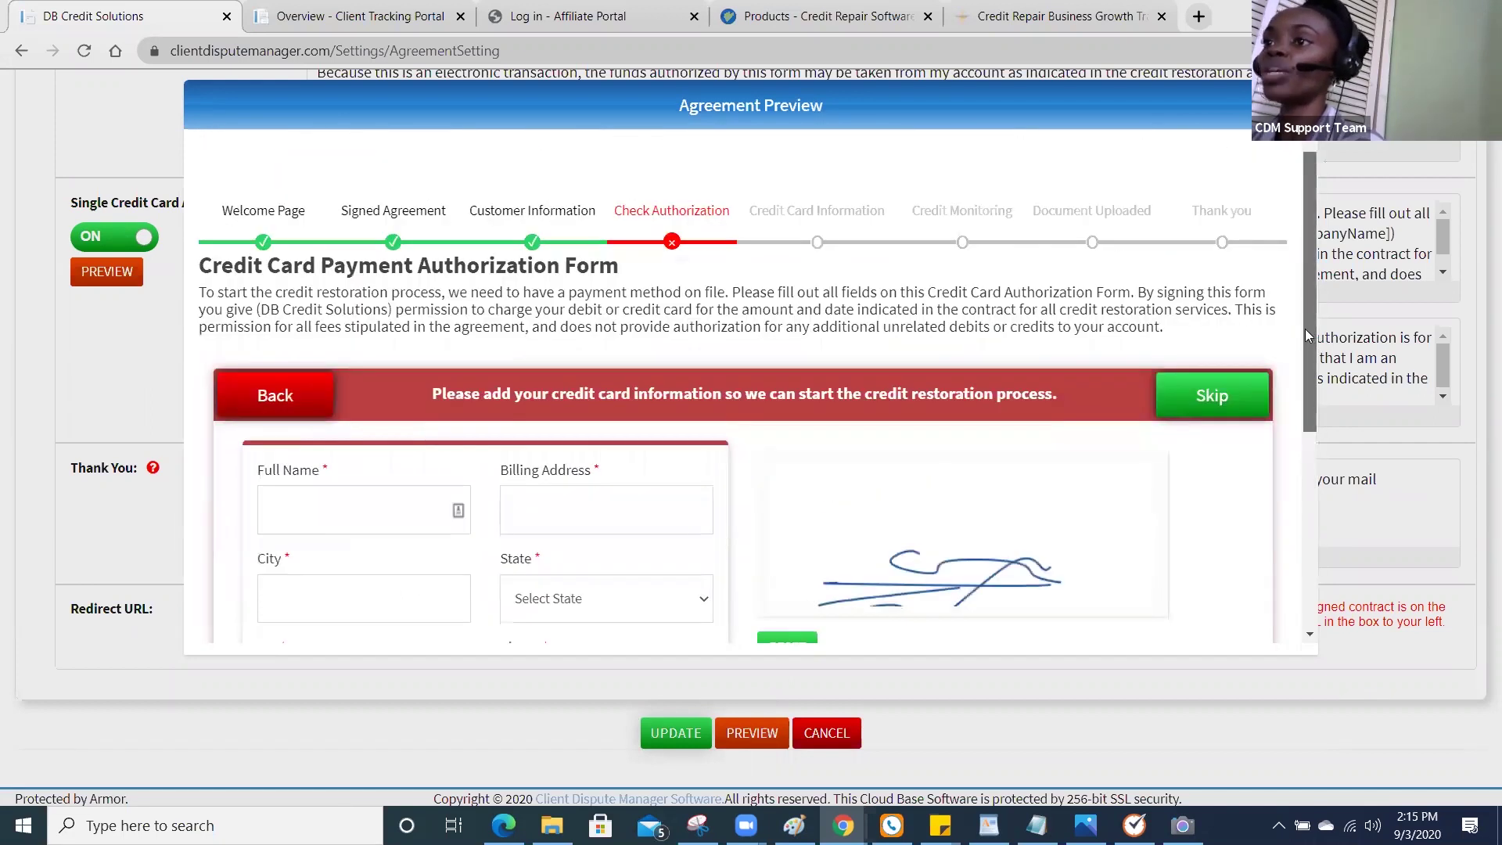
left_click(1222, 398)
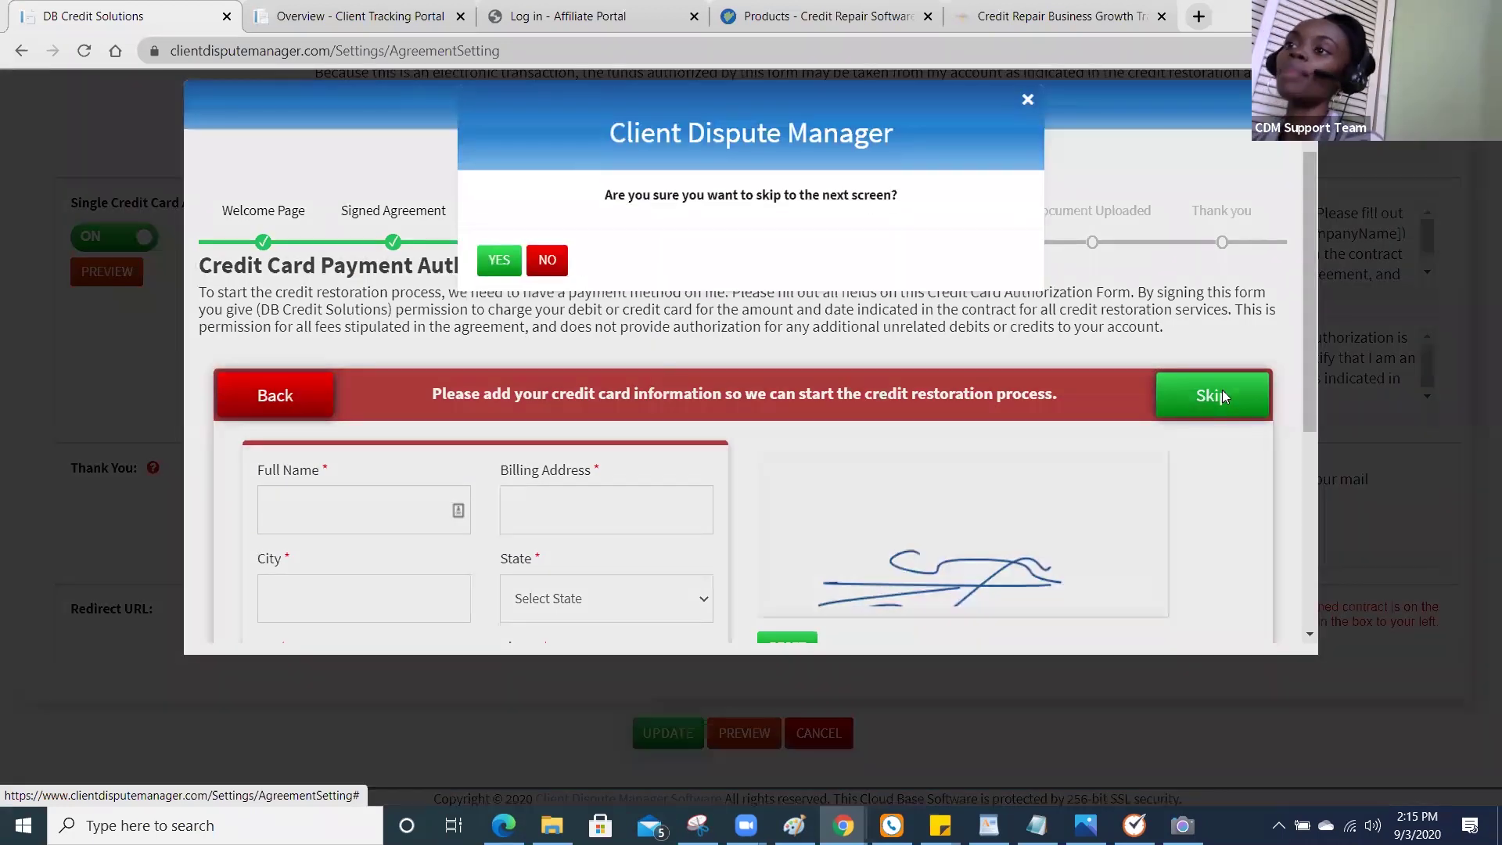
Skip the credit card information and credit monitoring steps, leaving all details blank.
left_click(510, 263)
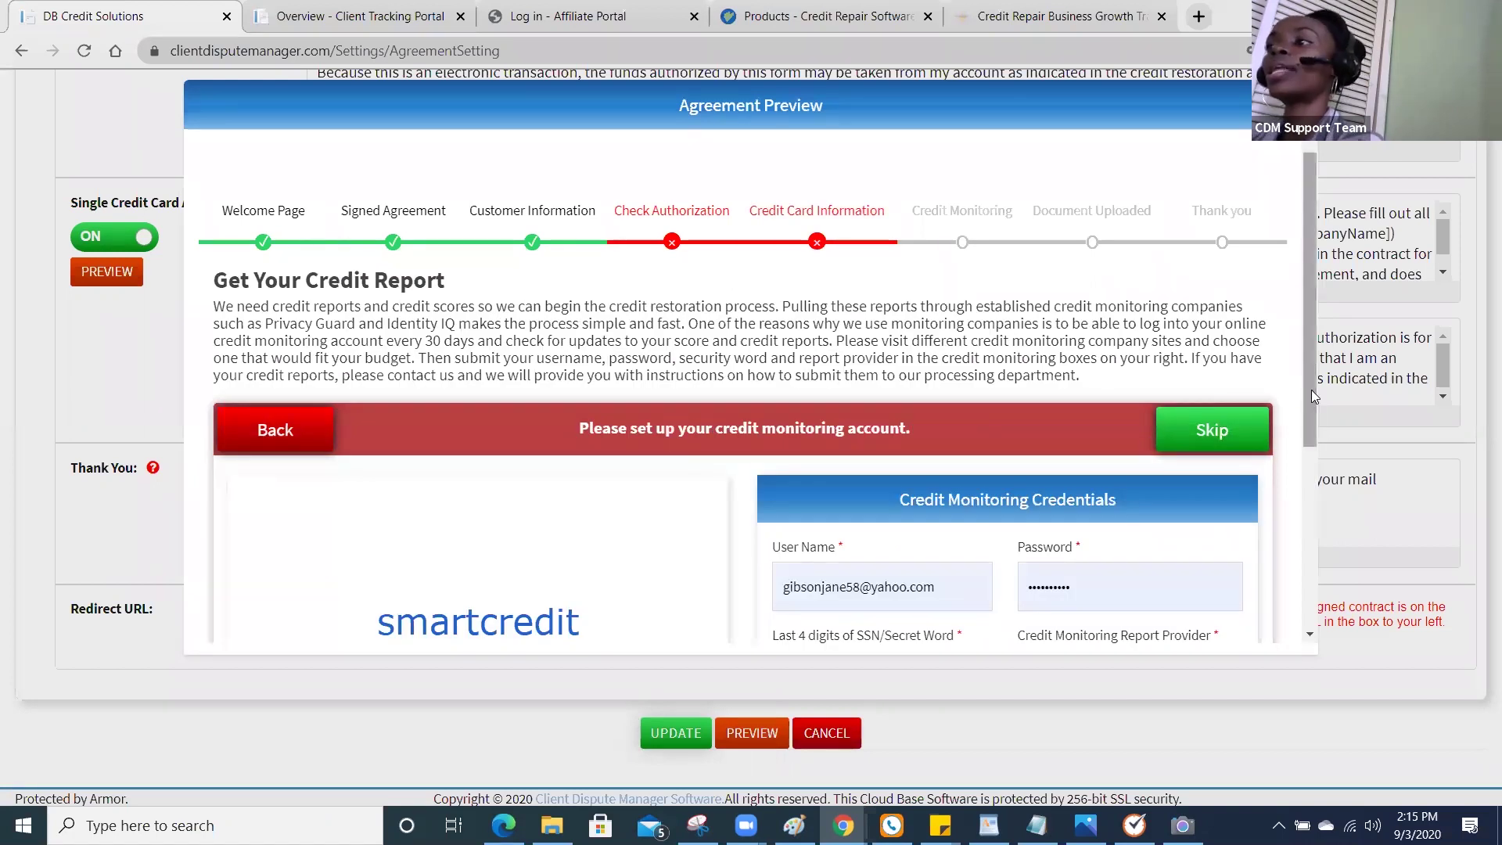
left_click_drag(1313, 391, 1313, 464)
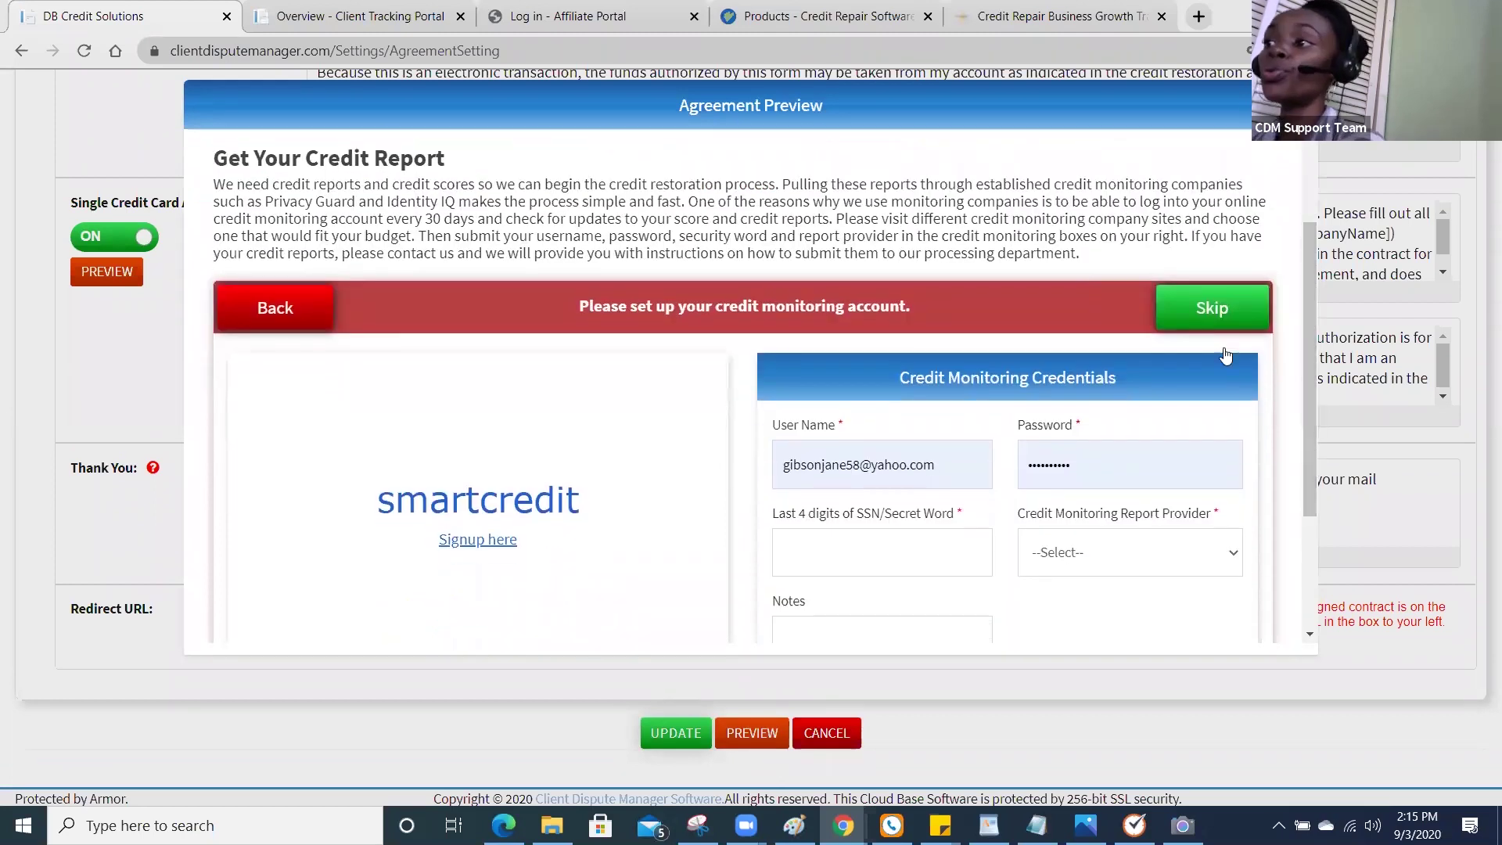
left_click(1205, 310)
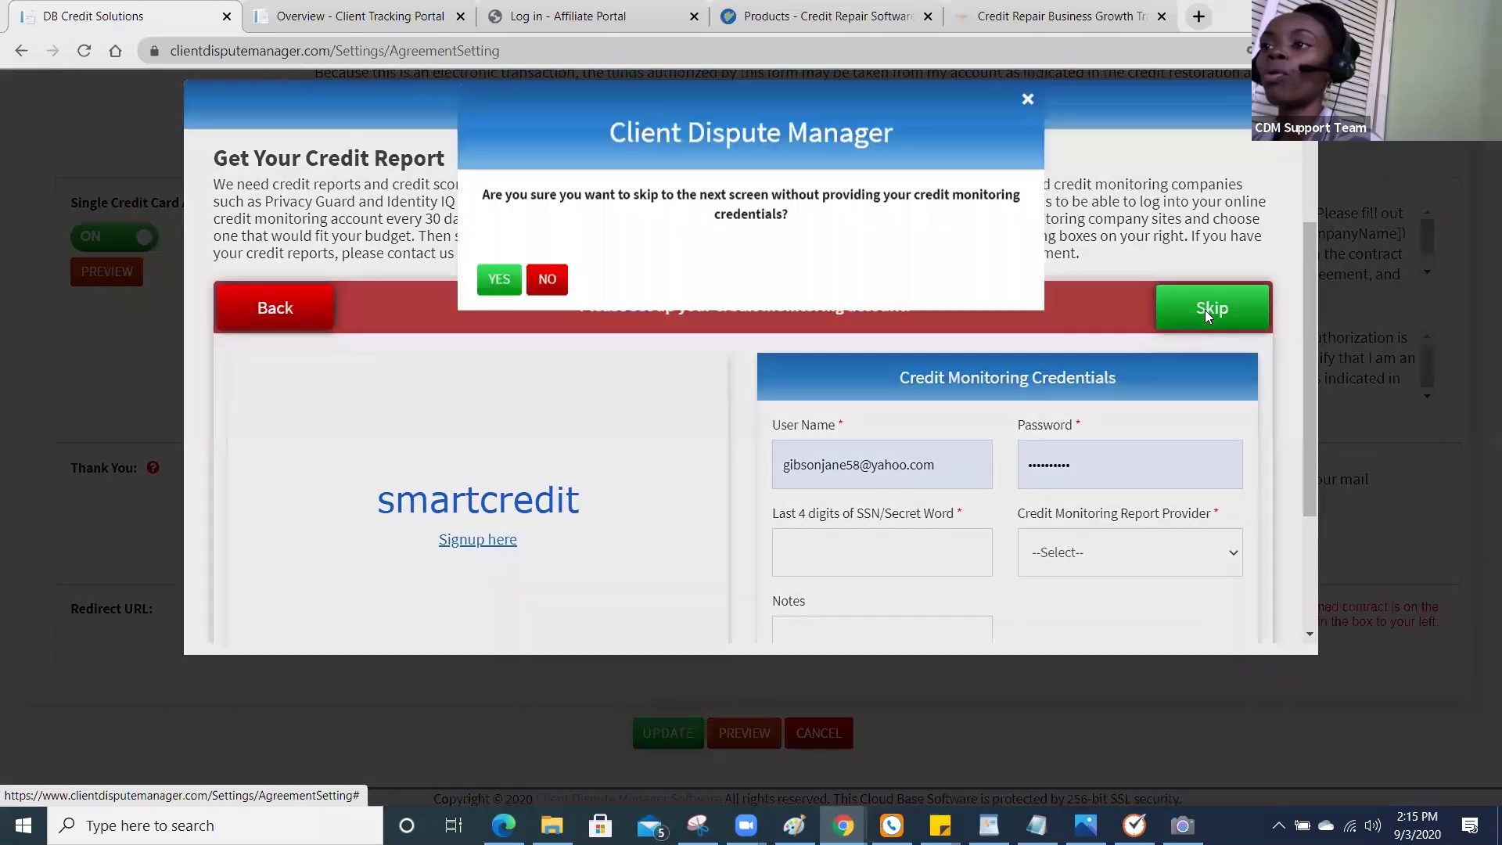
left_click(500, 284)
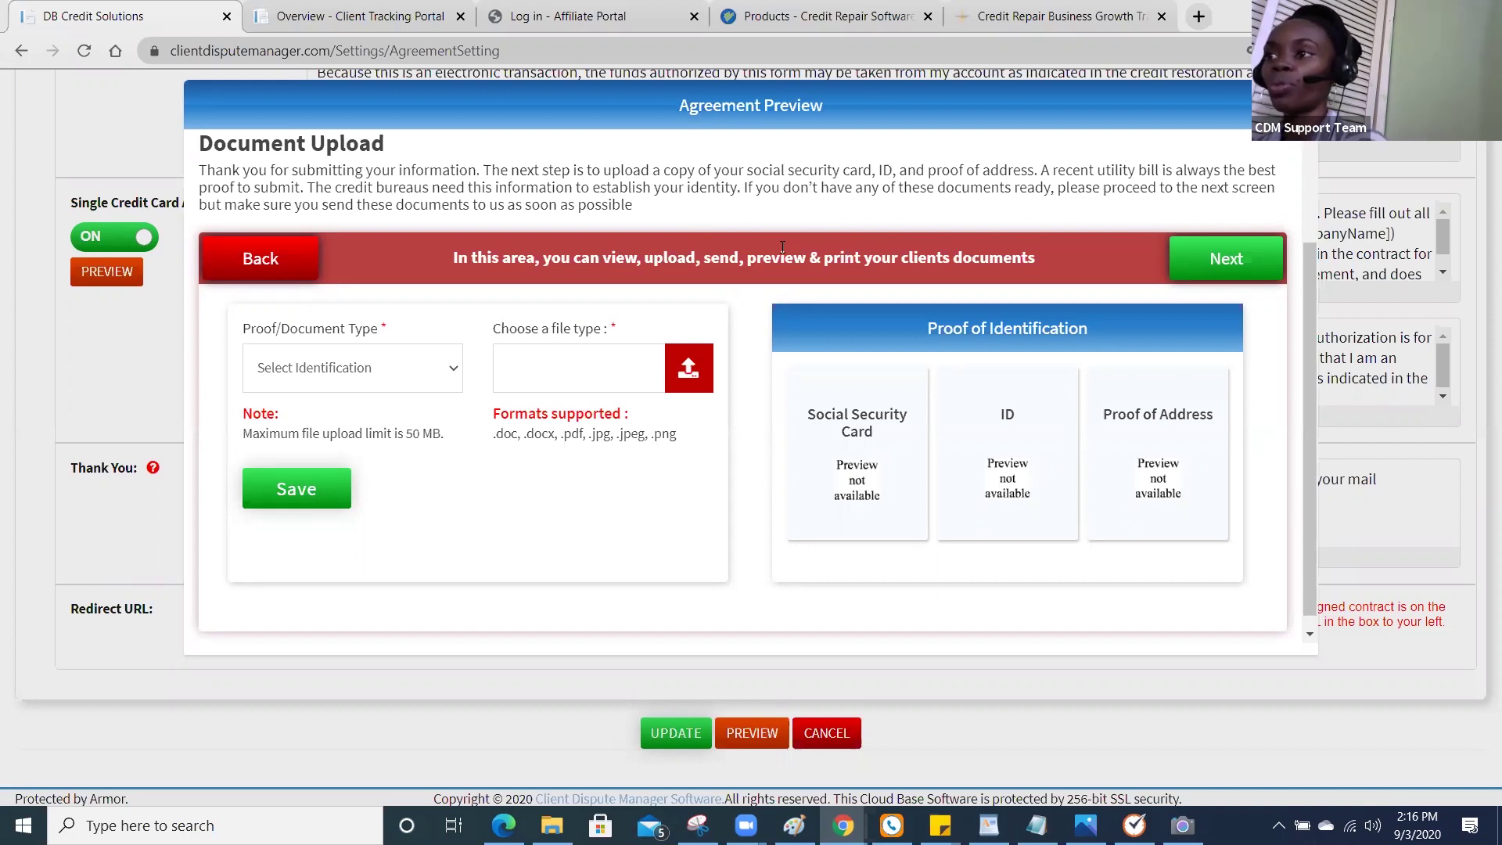
Move past Document Upload without uploading any files.
left_click(1196, 266)
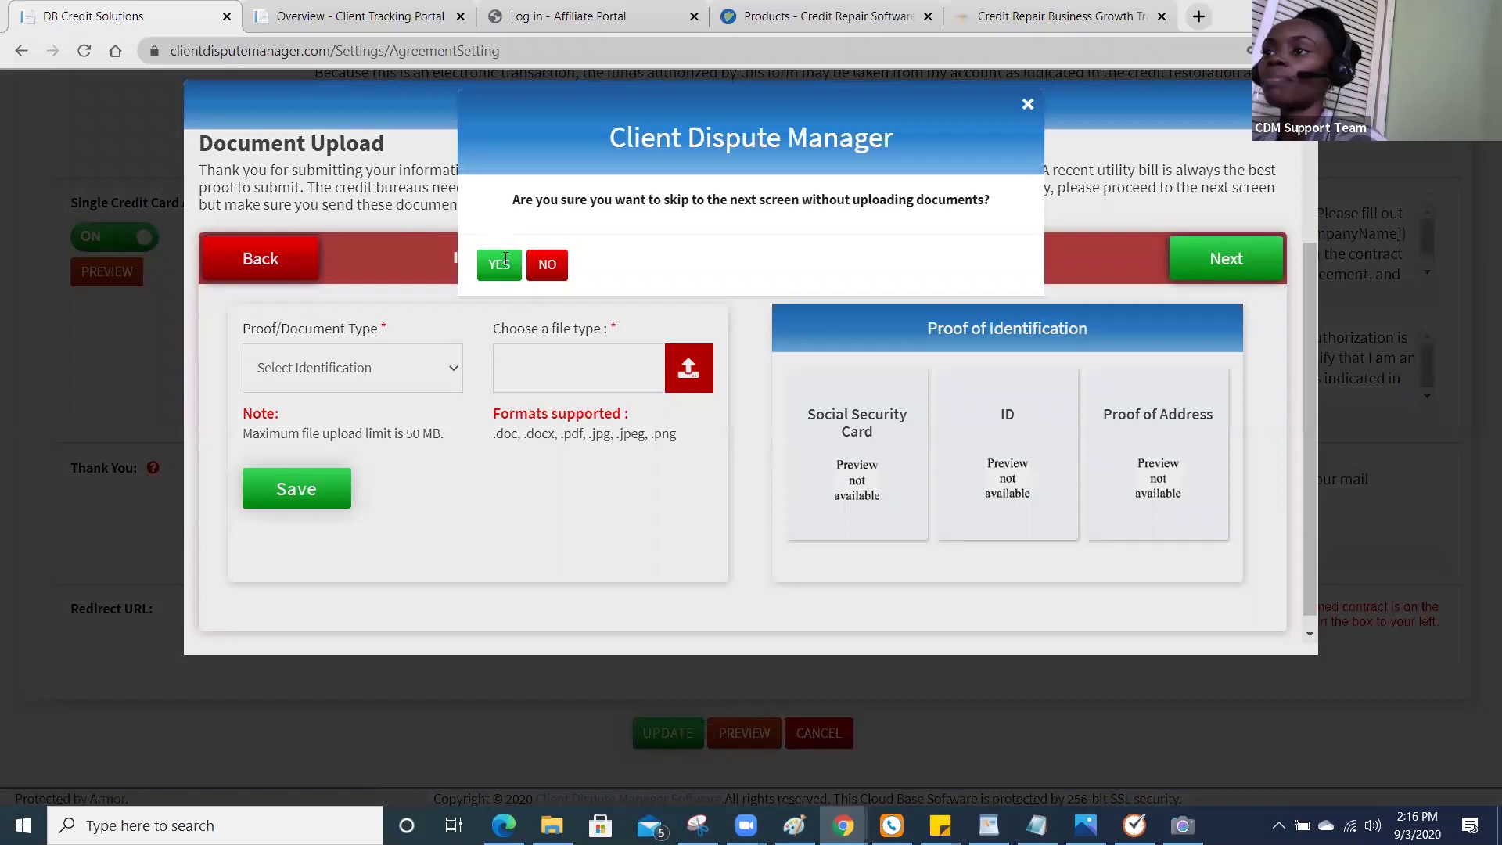
left_click(499, 265)
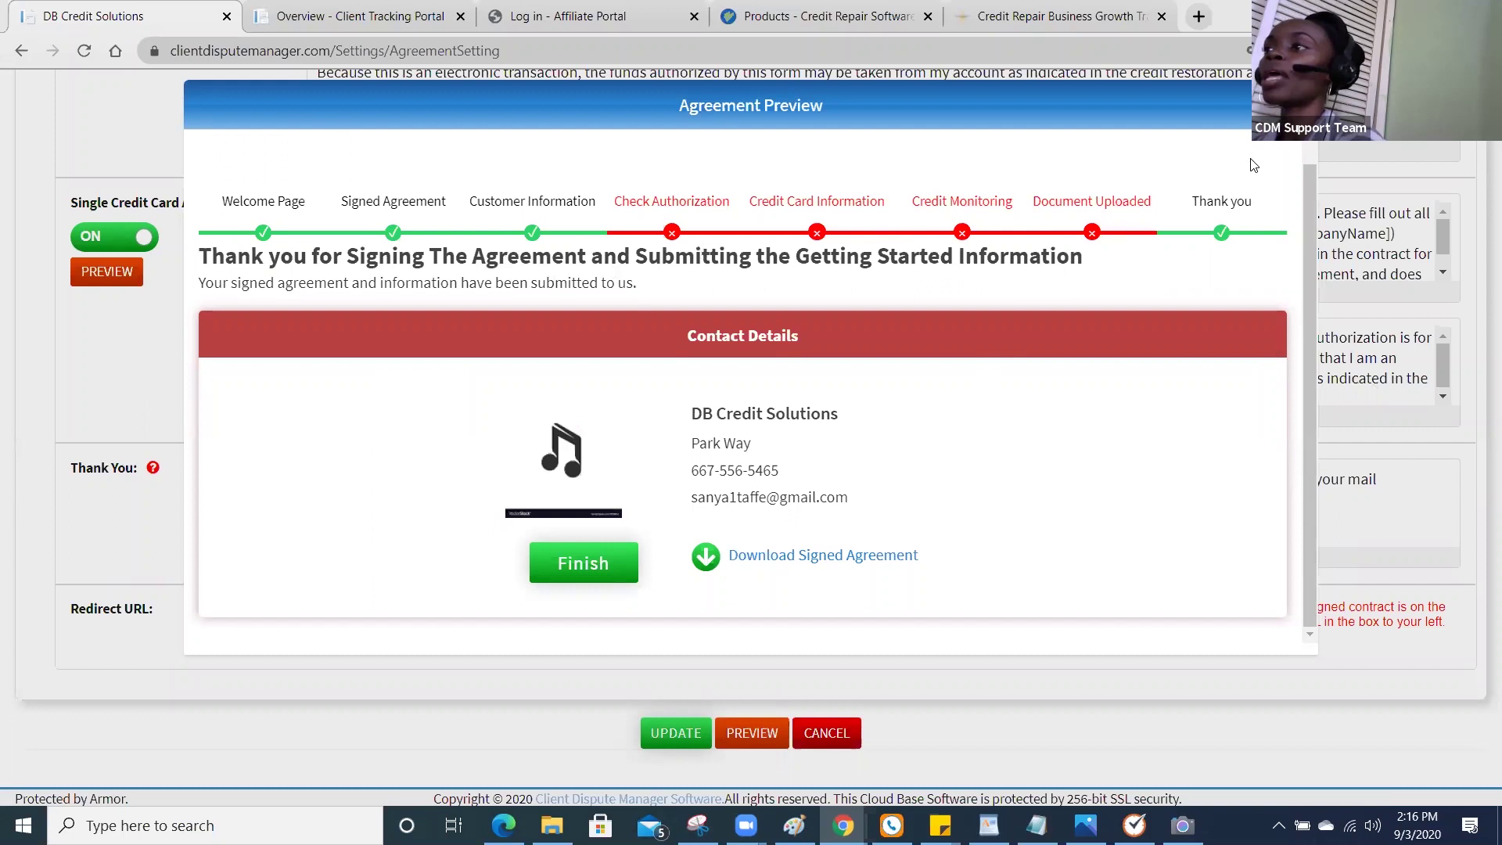
Close the Agreement Preview and scroll back to the top of the settings page.
left_click(1226, 97)
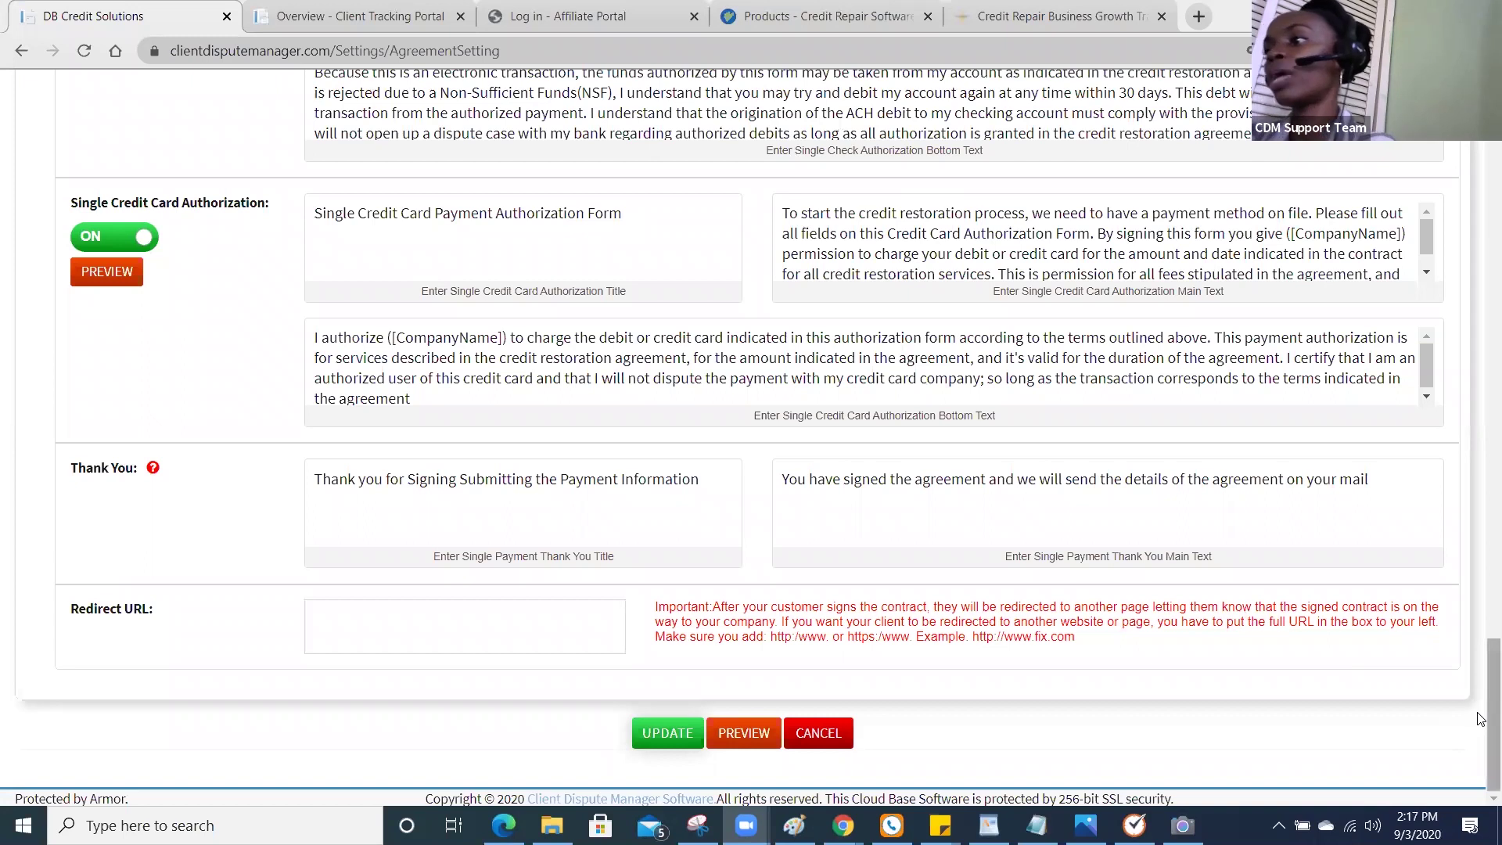
left_click_drag(1480, 708, 1480, 137)
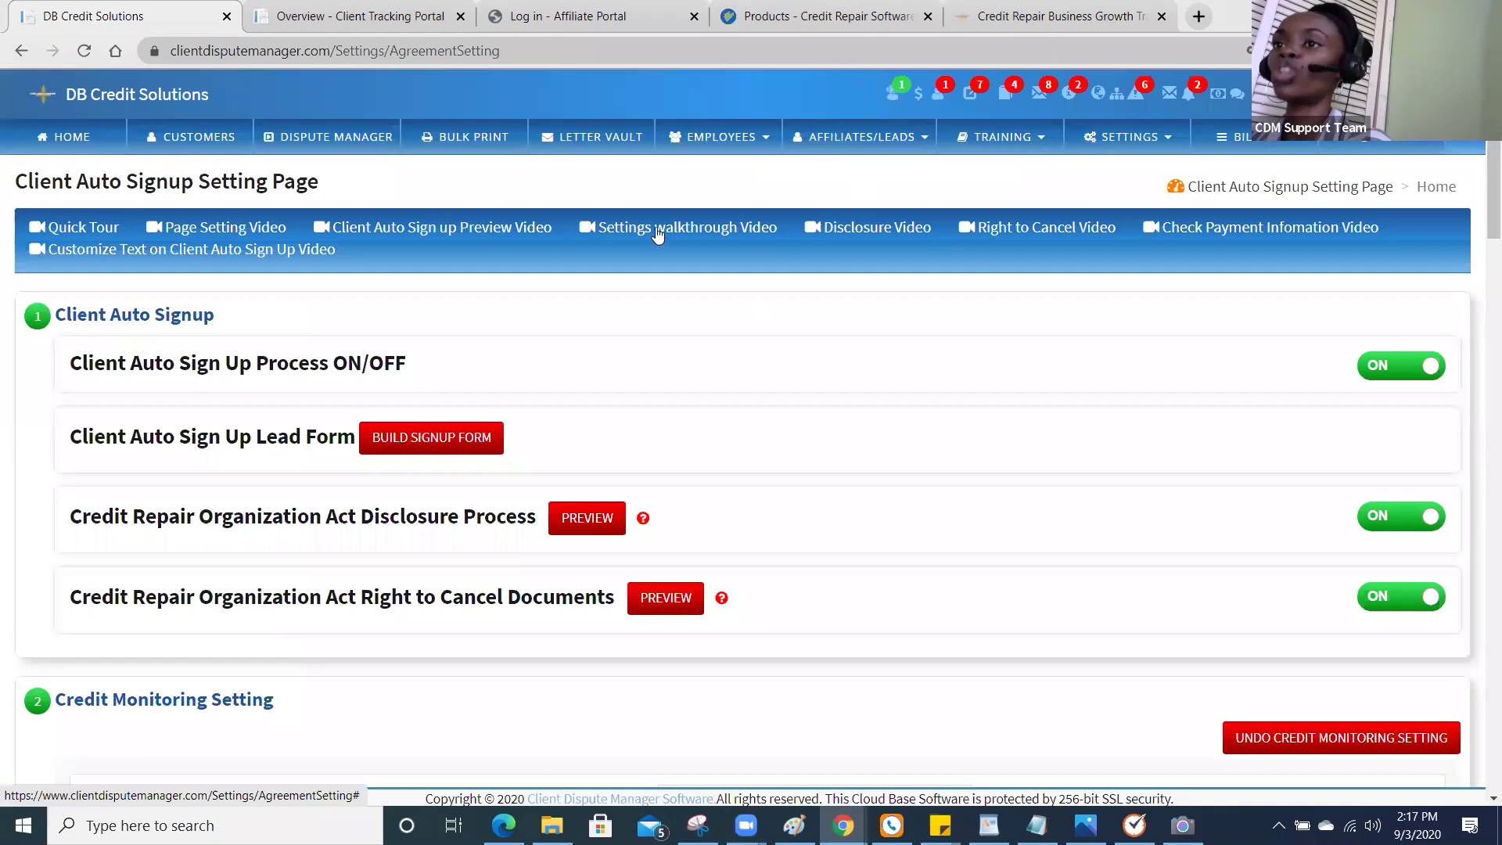
Open the Customers list and the Send Emails template menu for the first customer.
left_click(214, 142)
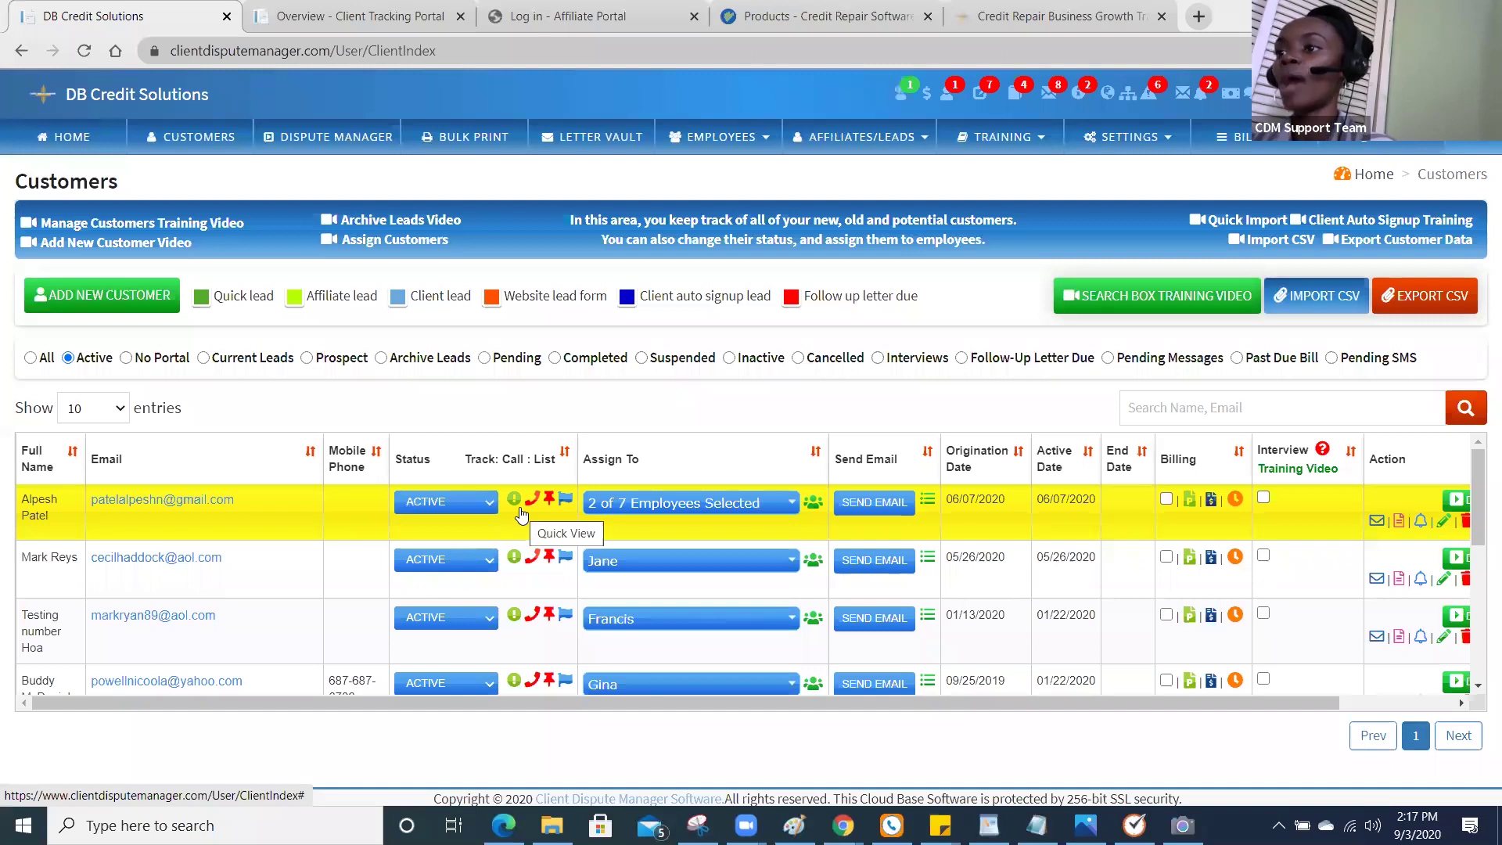
left_click(876, 502)
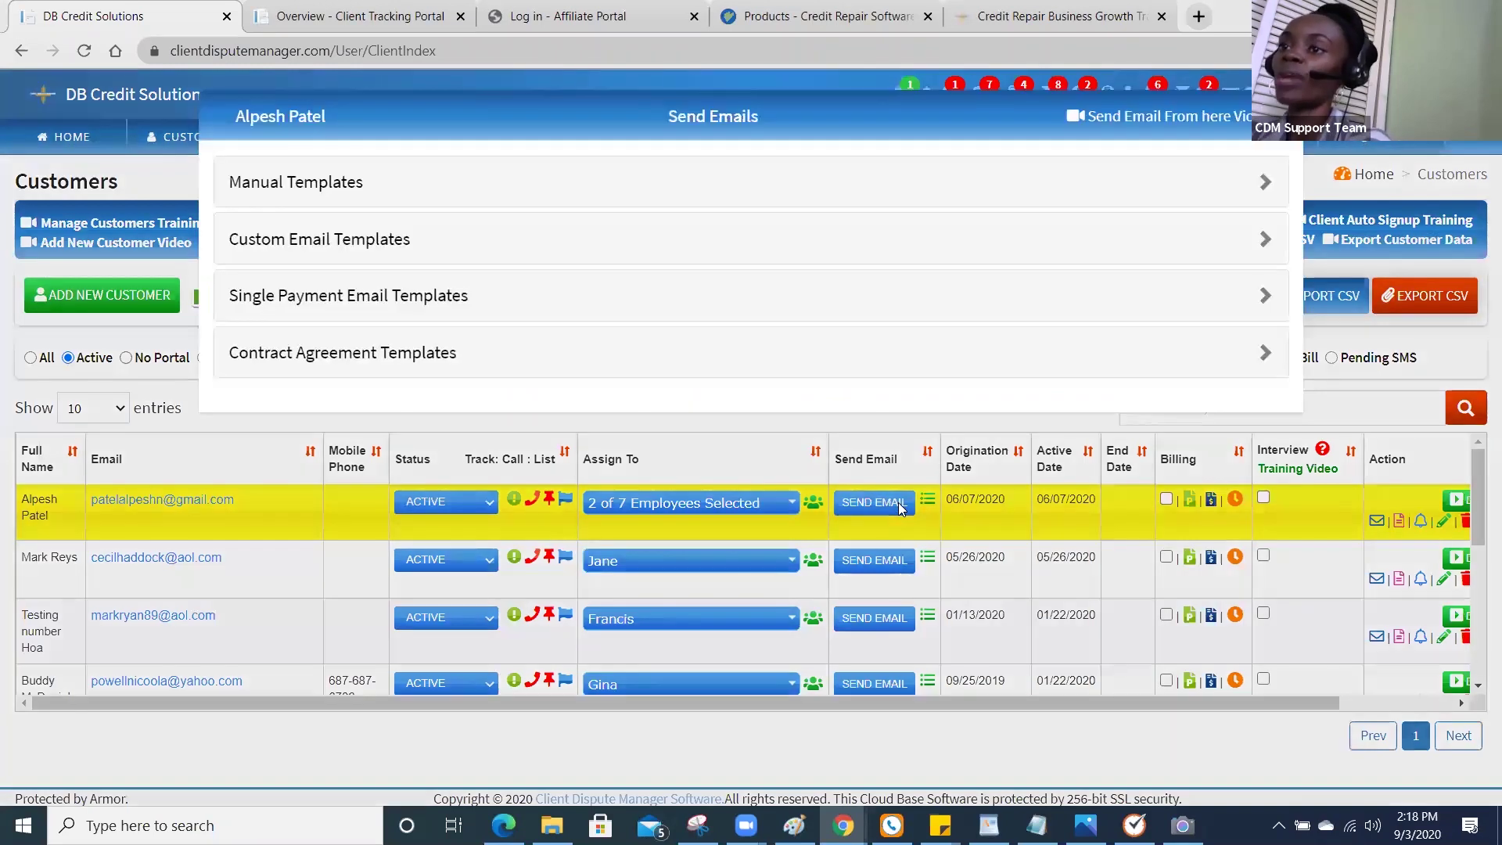
left_click(900, 505)
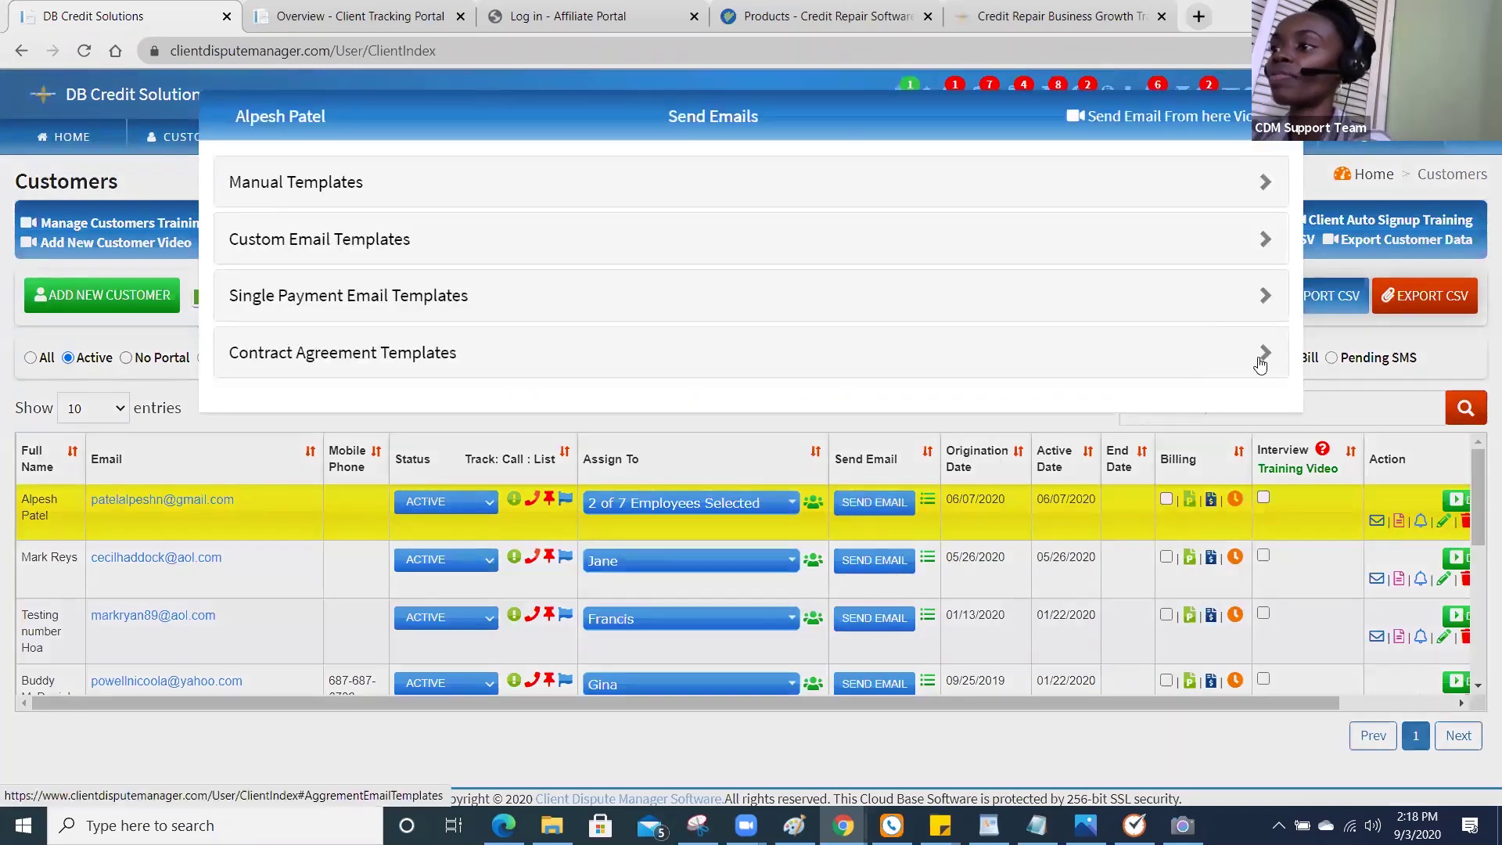
Browse the first customer's Contract Agreement and Custom Email templates, then open their Dispute notes activity.
left_click(1259, 362)
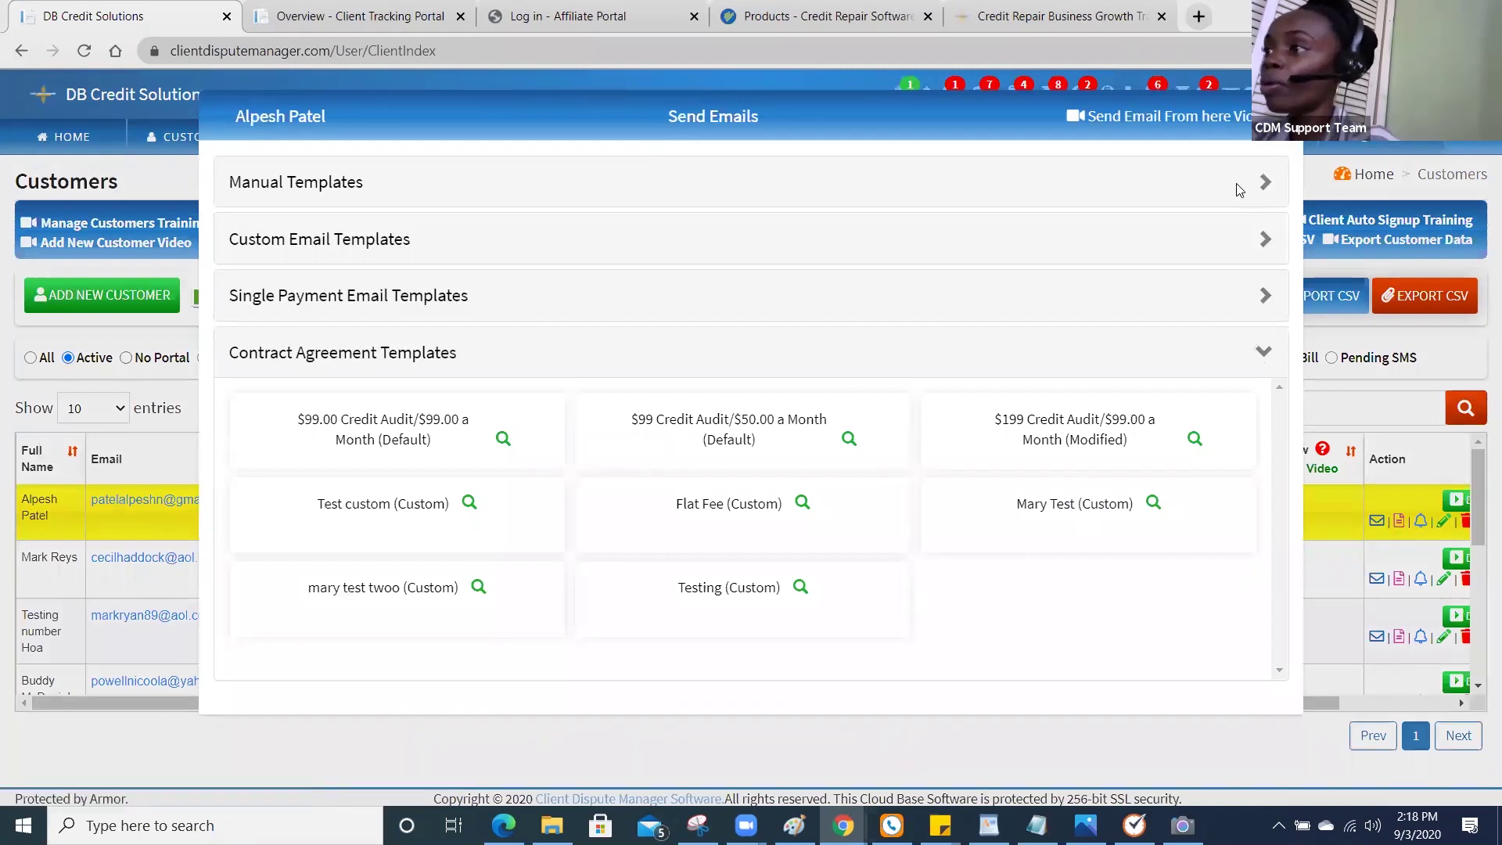
left_click(1279, 116)
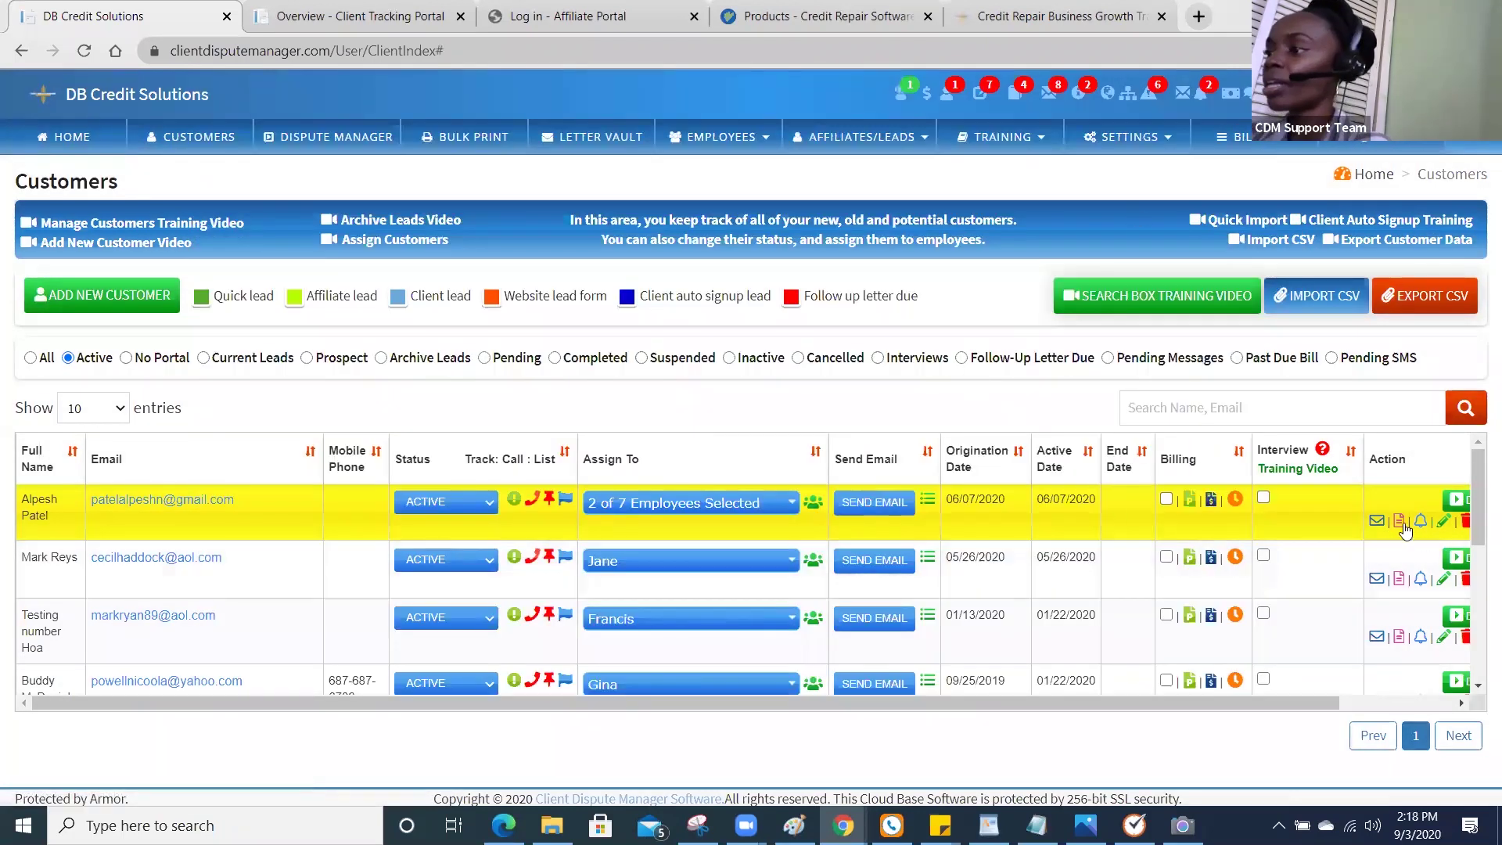
left_click(889, 505)
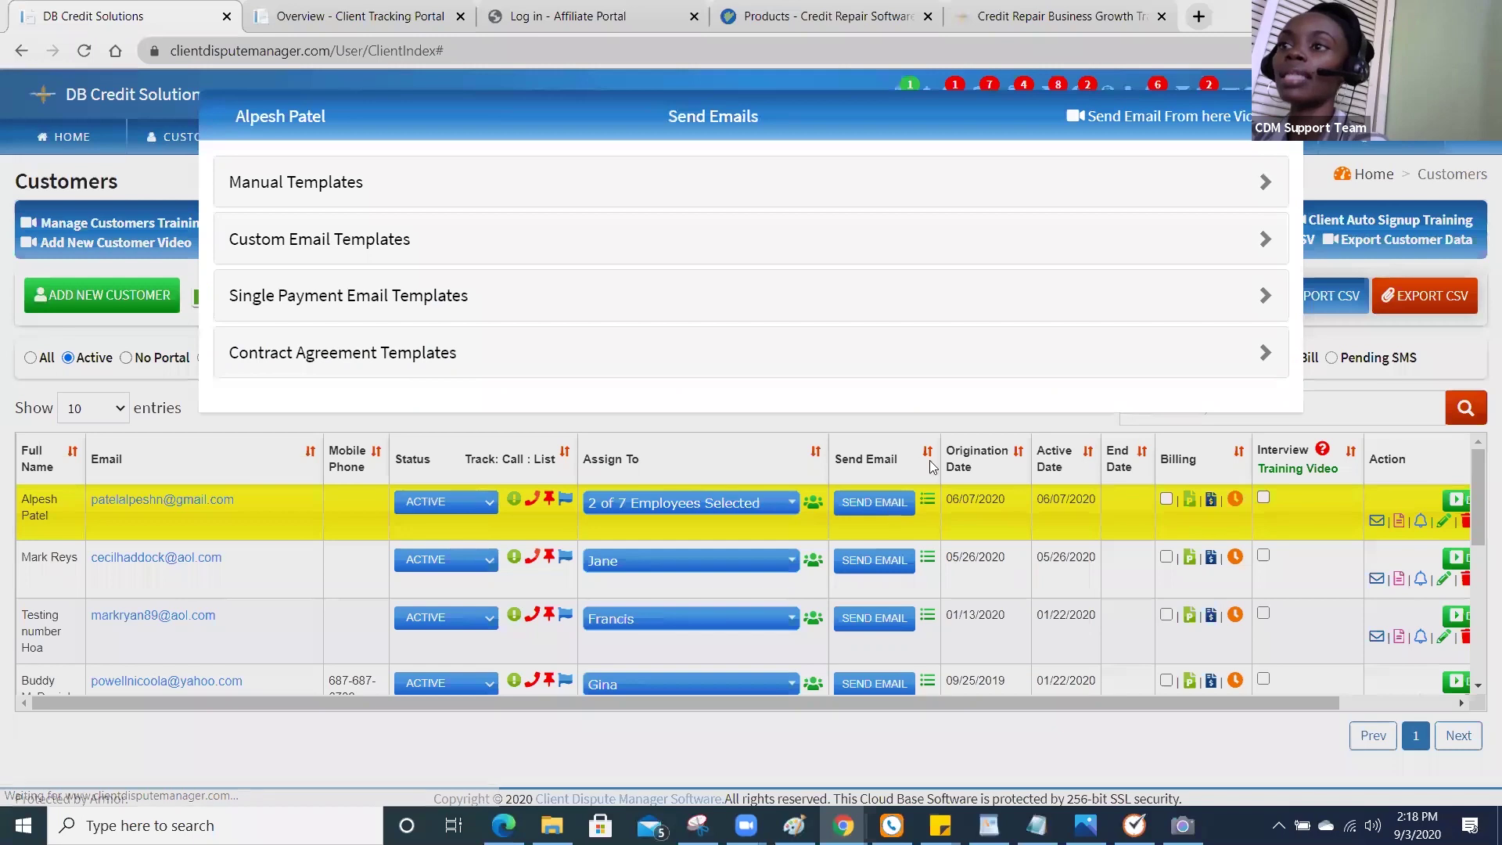
left_click(1266, 244)
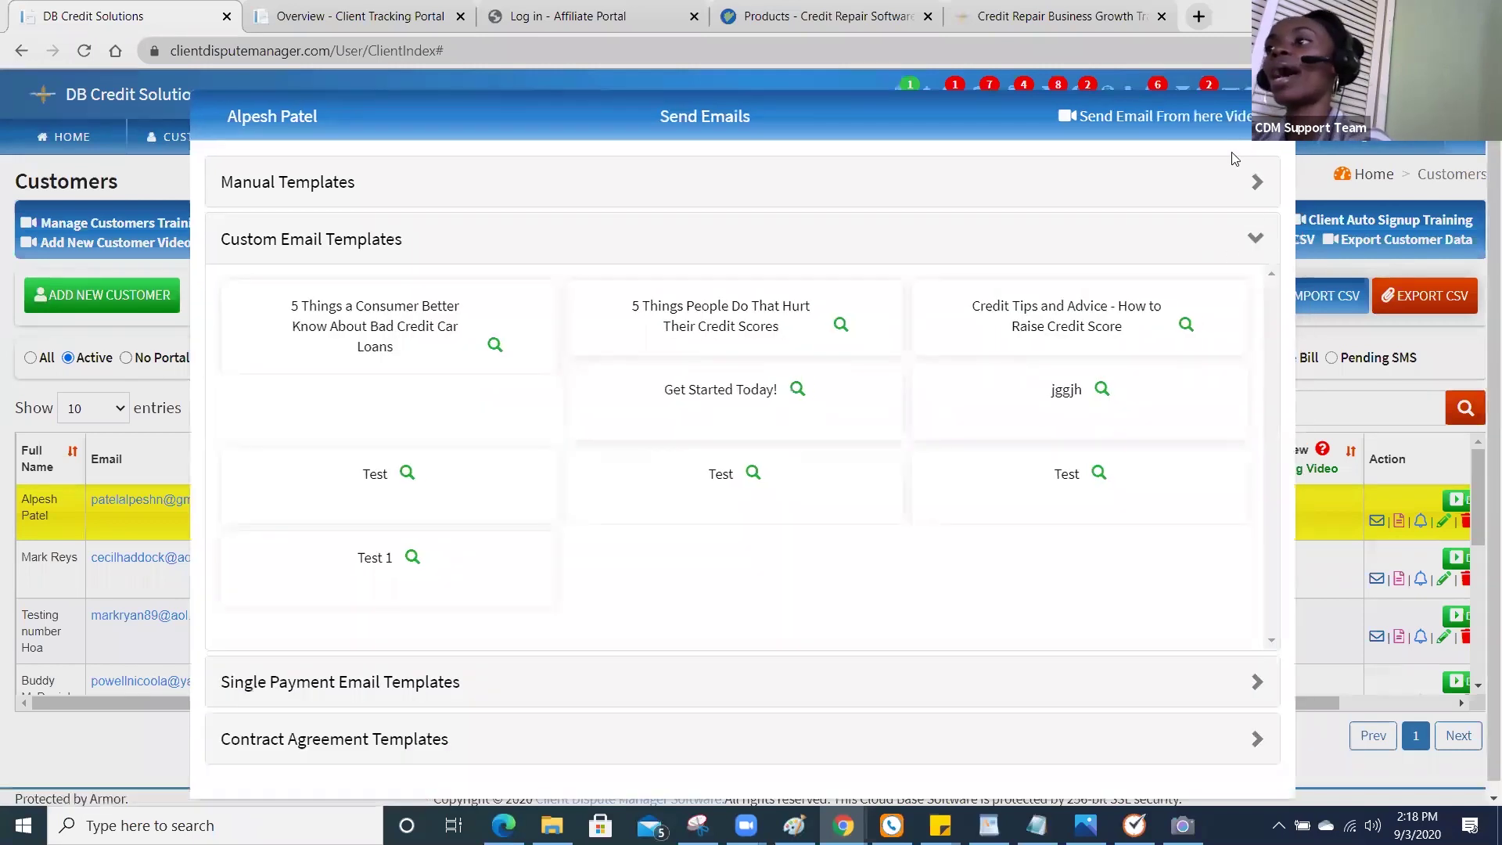
left_click(1275, 116)
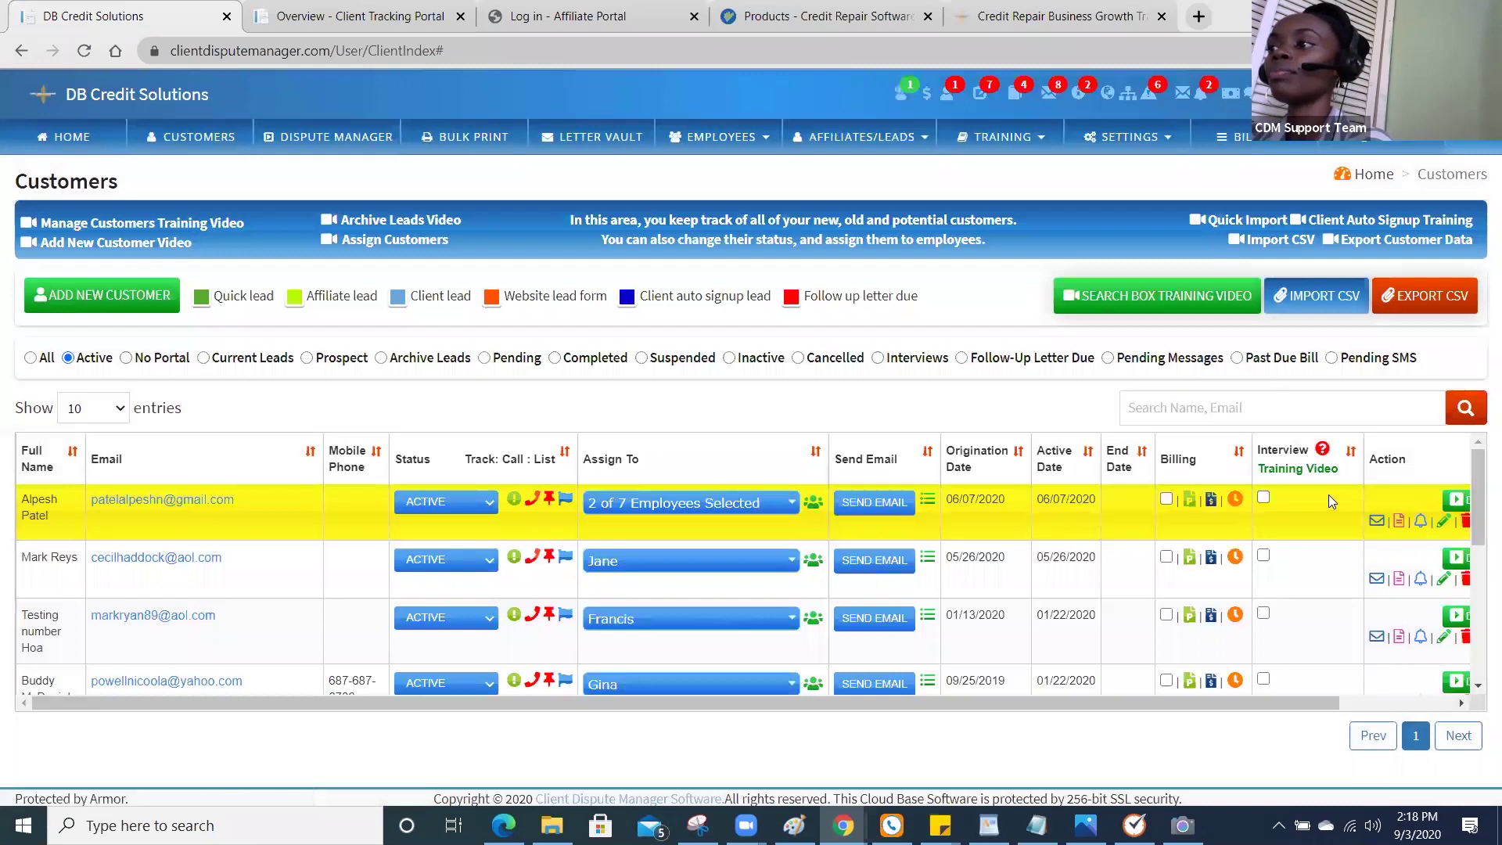
left_click(1399, 521)
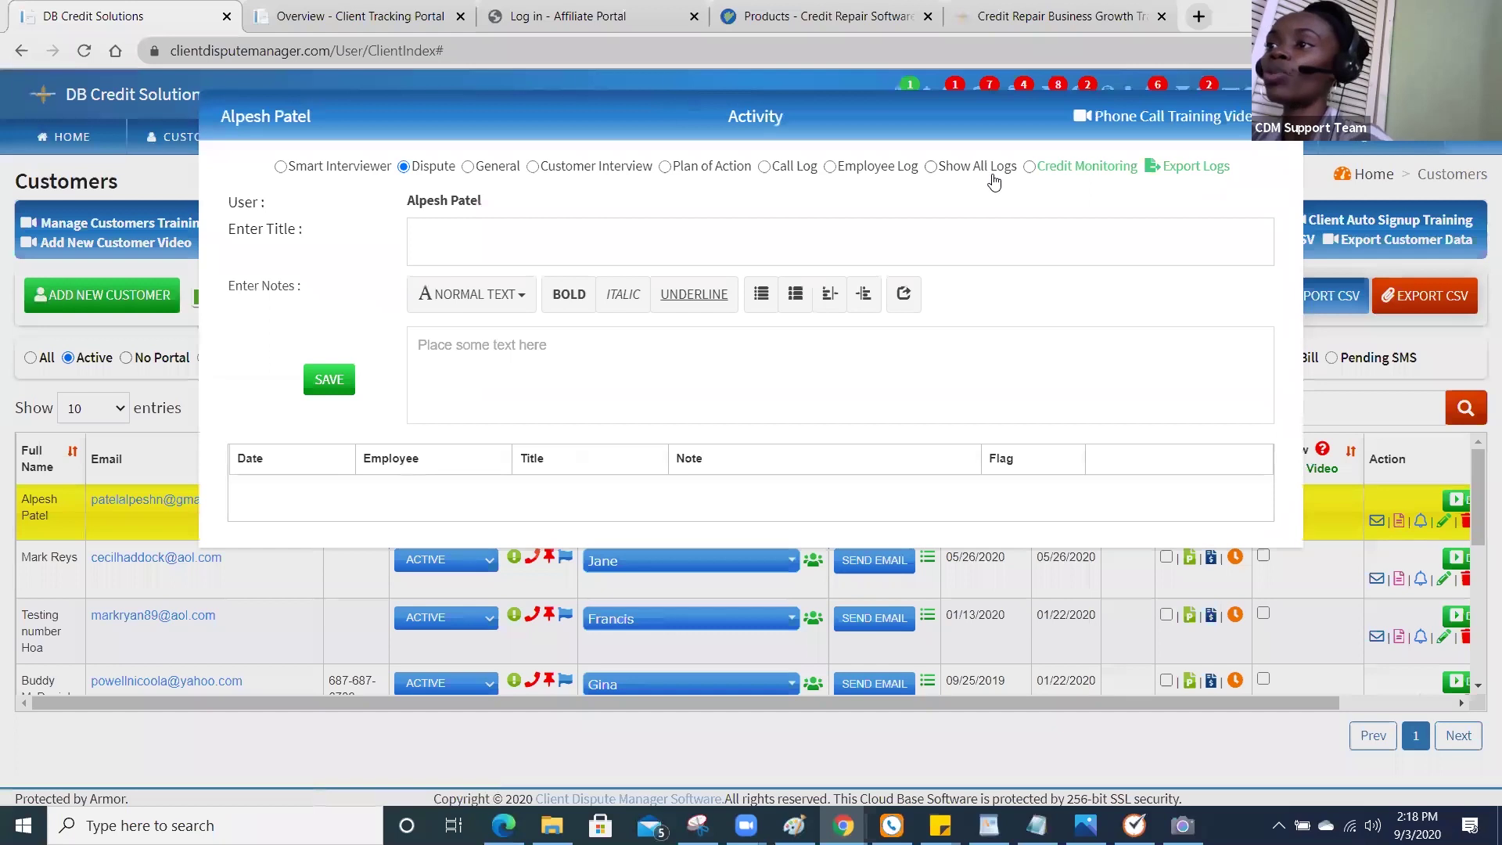
left_click(1029, 167)
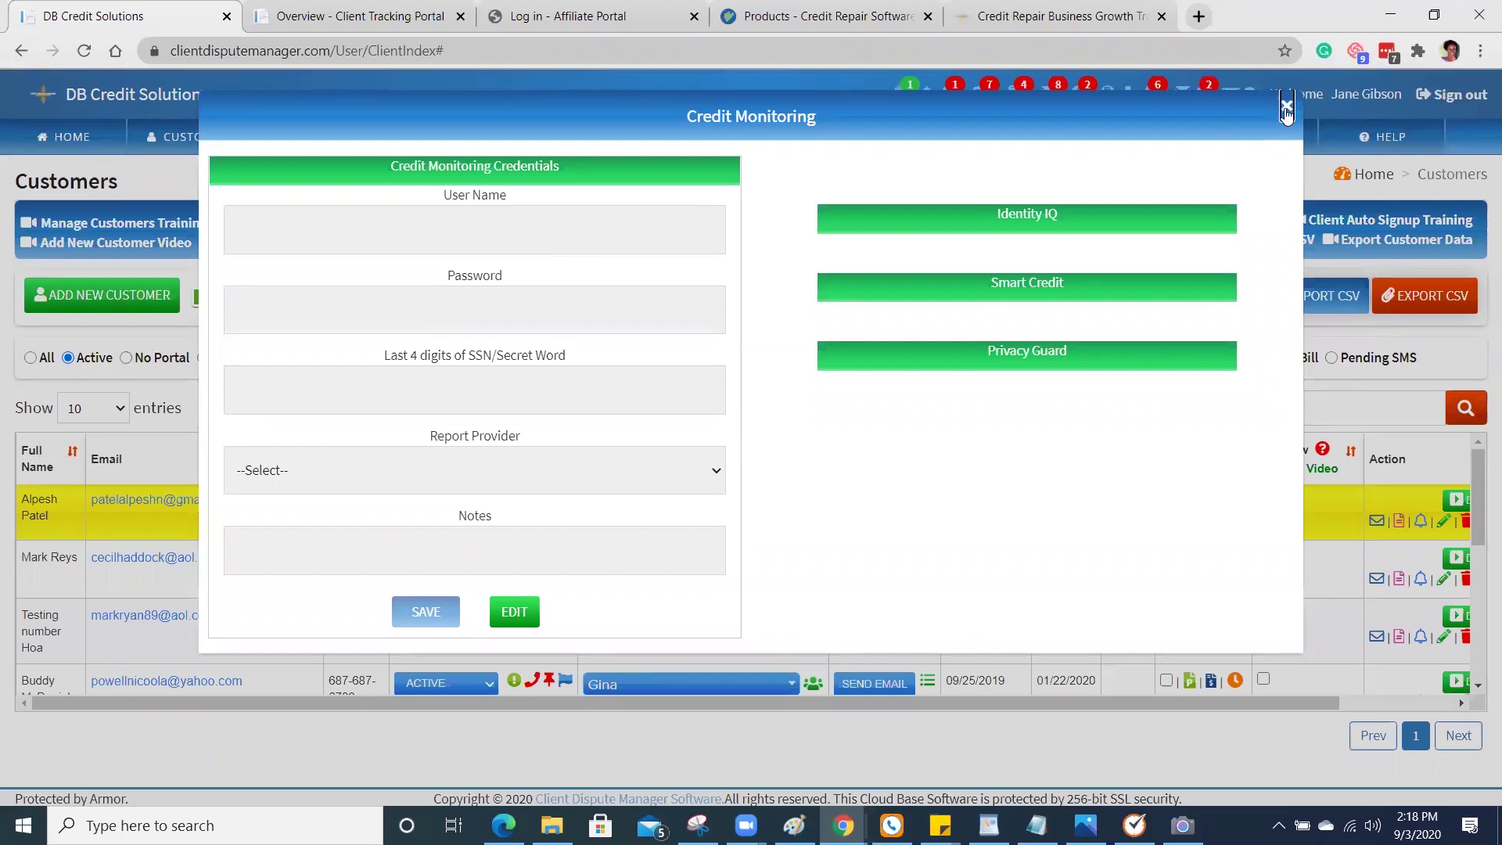
left_click(1286, 106)
left_click(1286, 107)
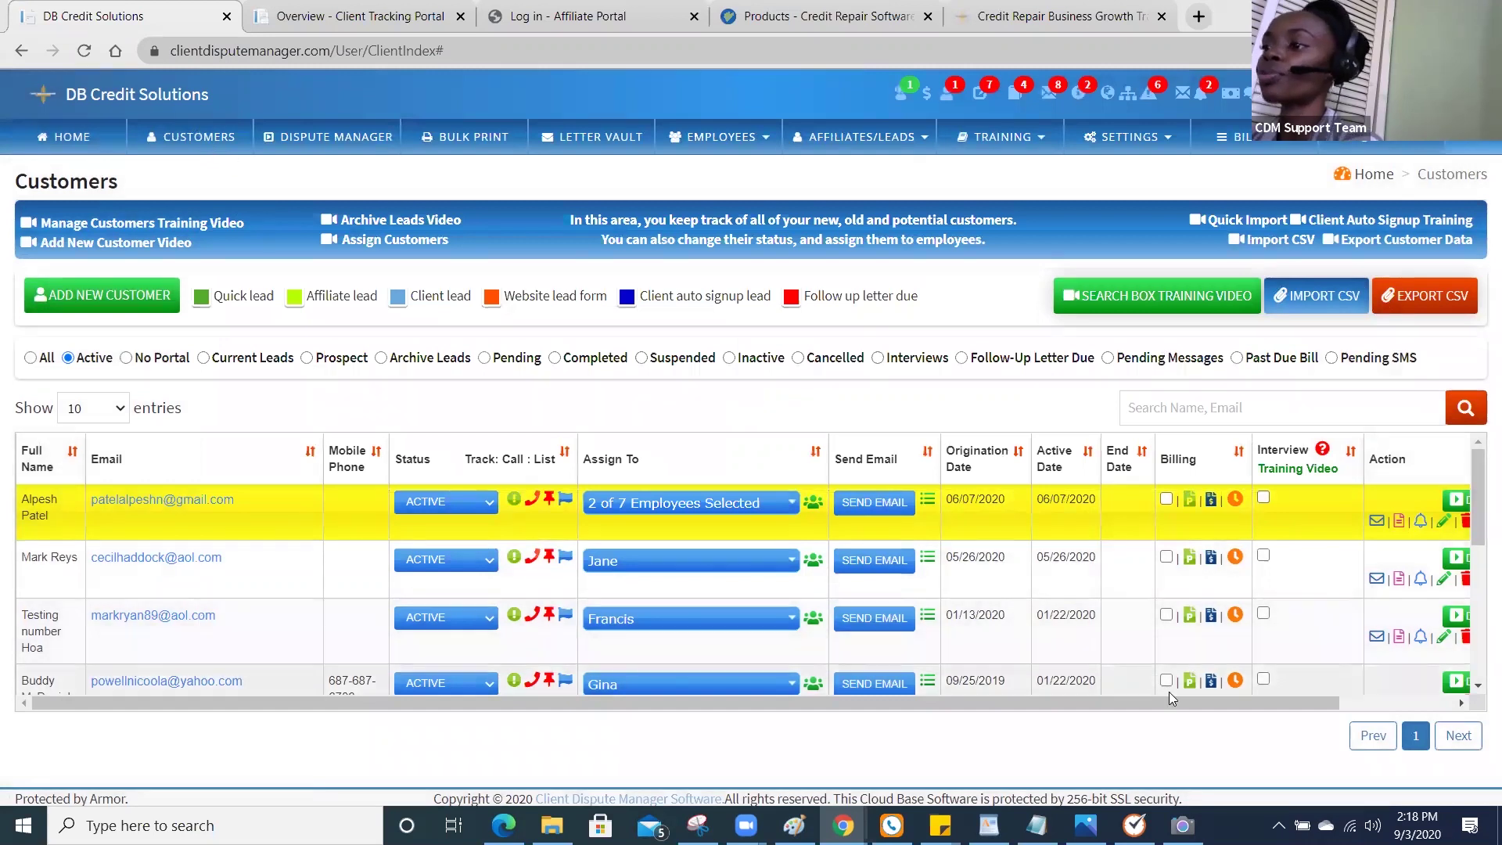
left_click_drag(1178, 704, 1269, 698)
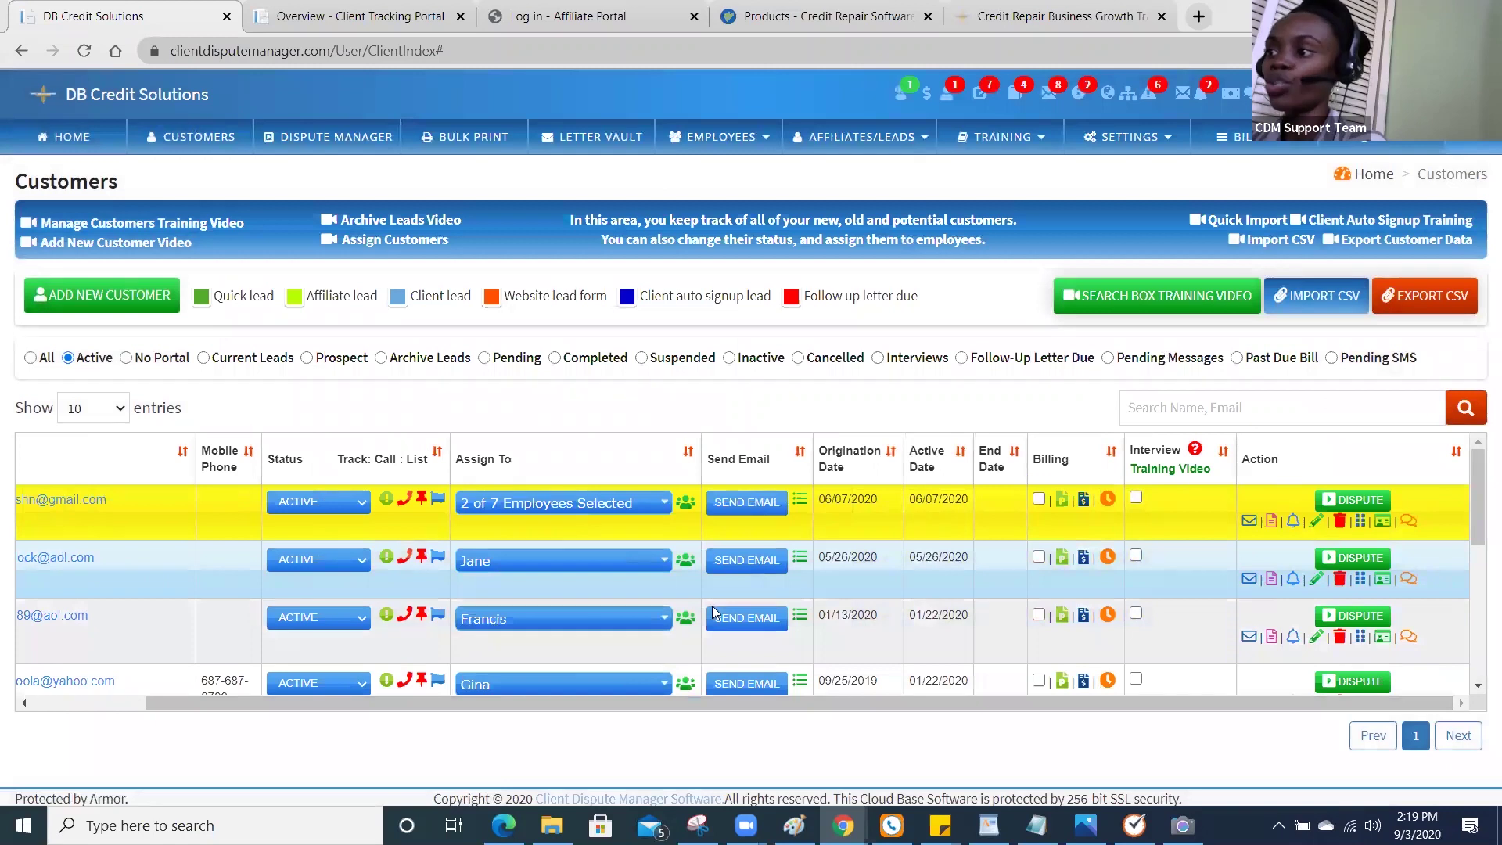
left_click(1270, 582)
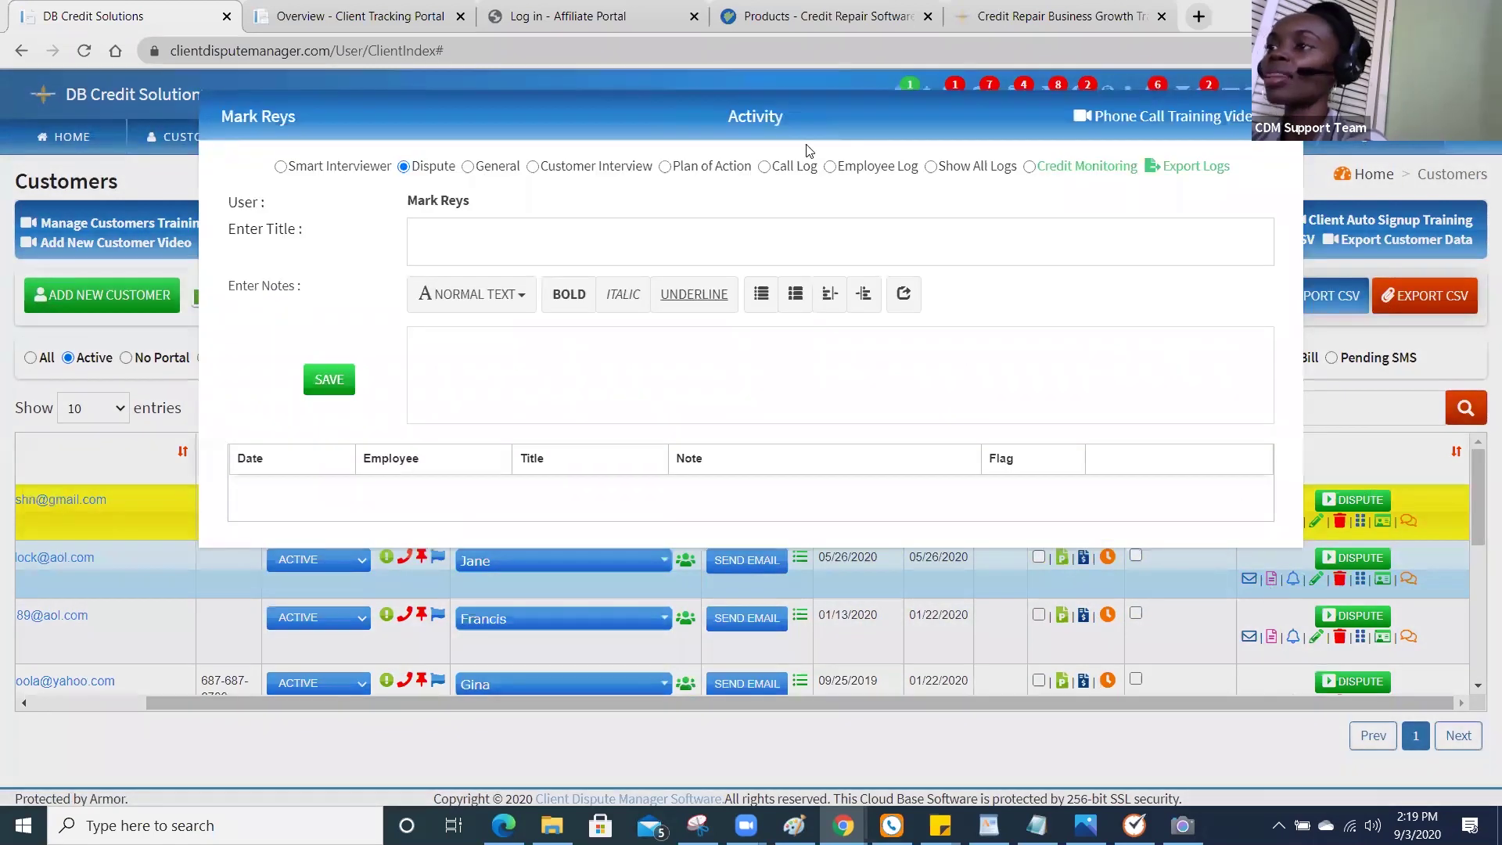
left_click(1039, 167)
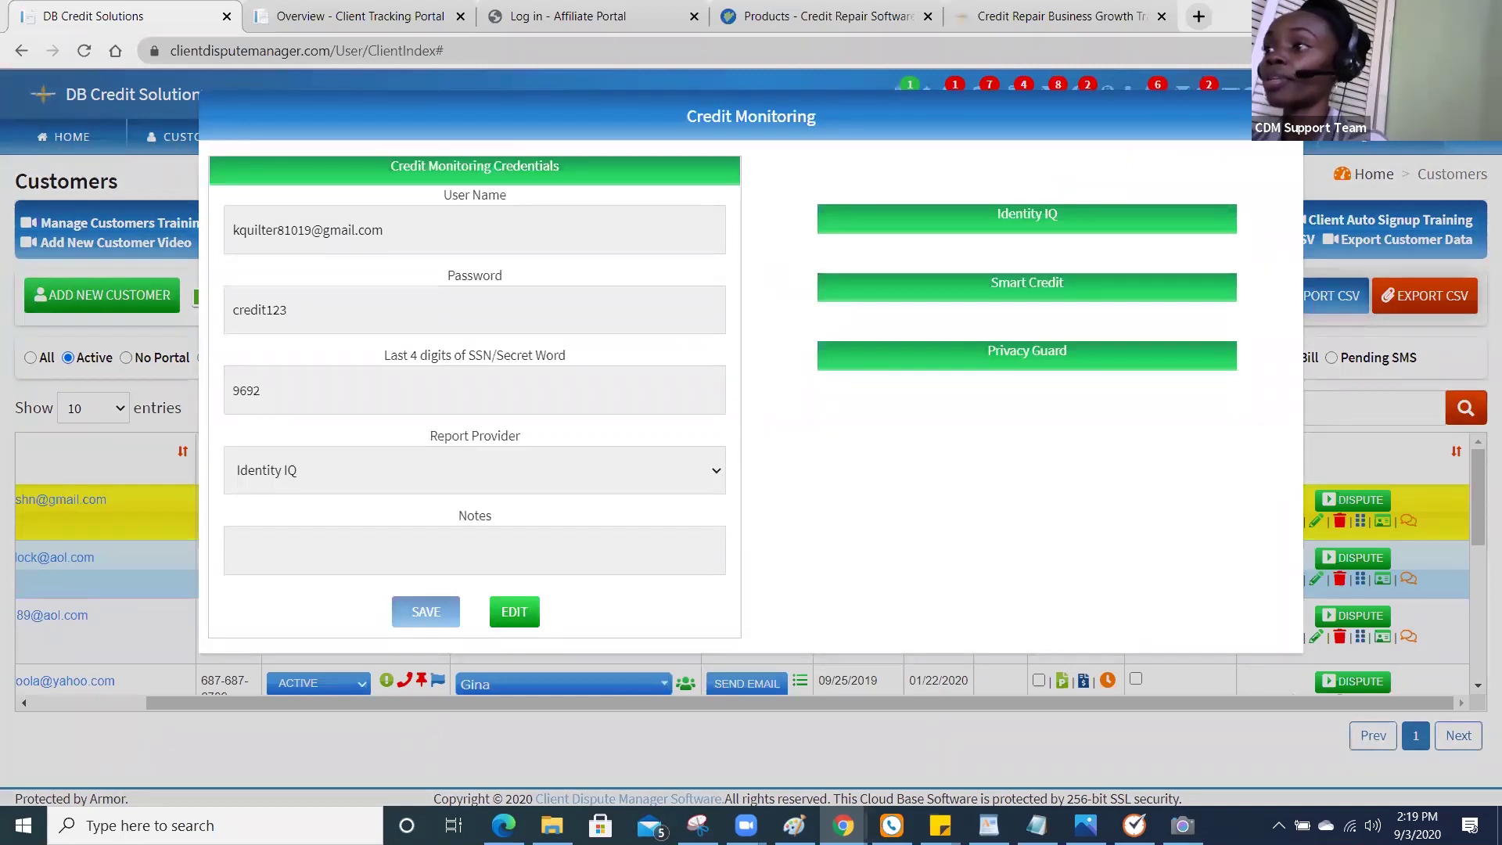
left_click(1276, 115)
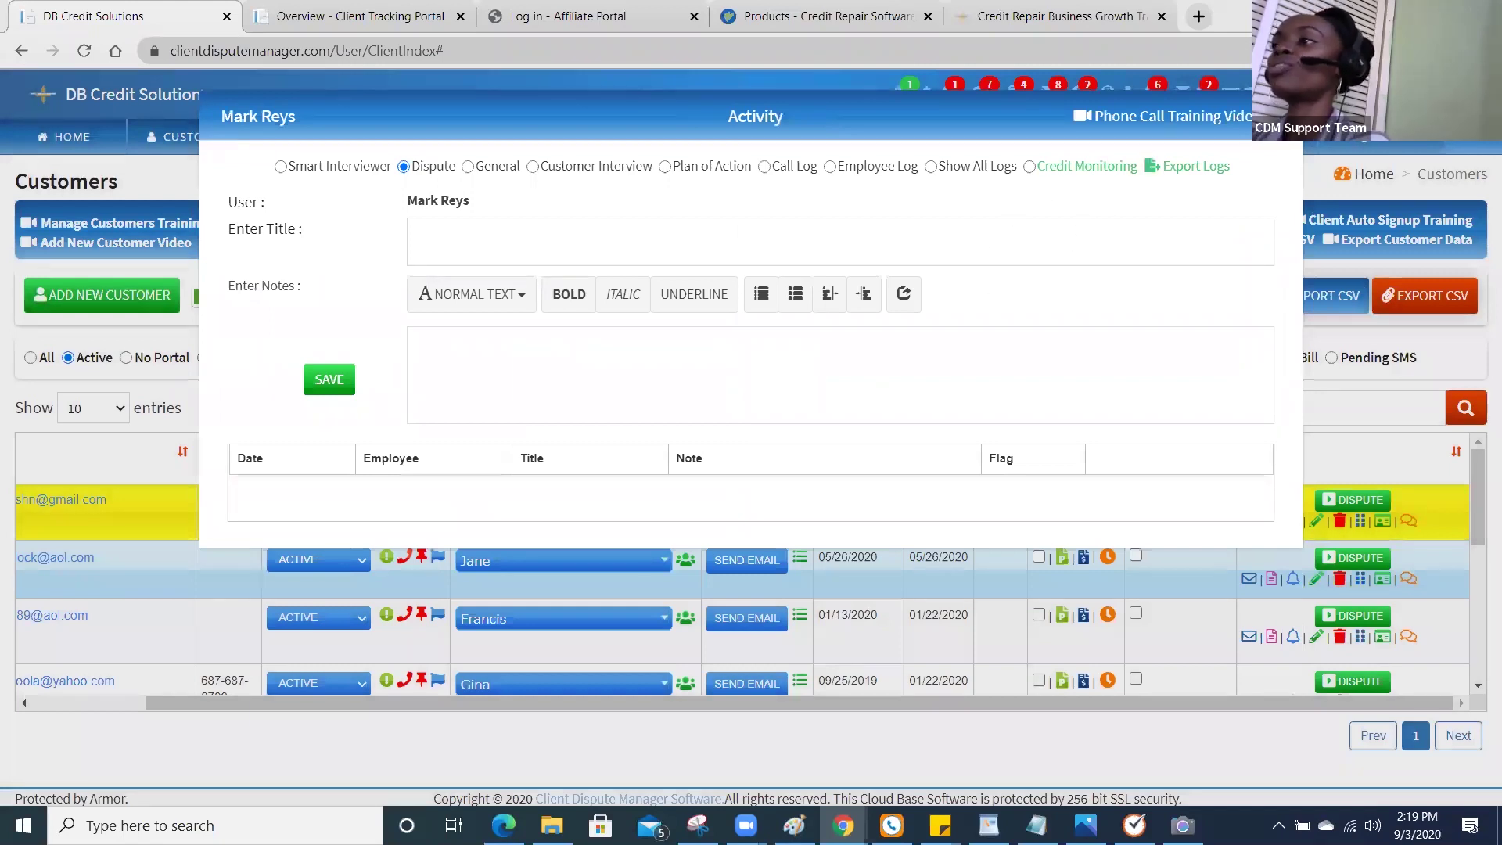
left_click(1283, 116)
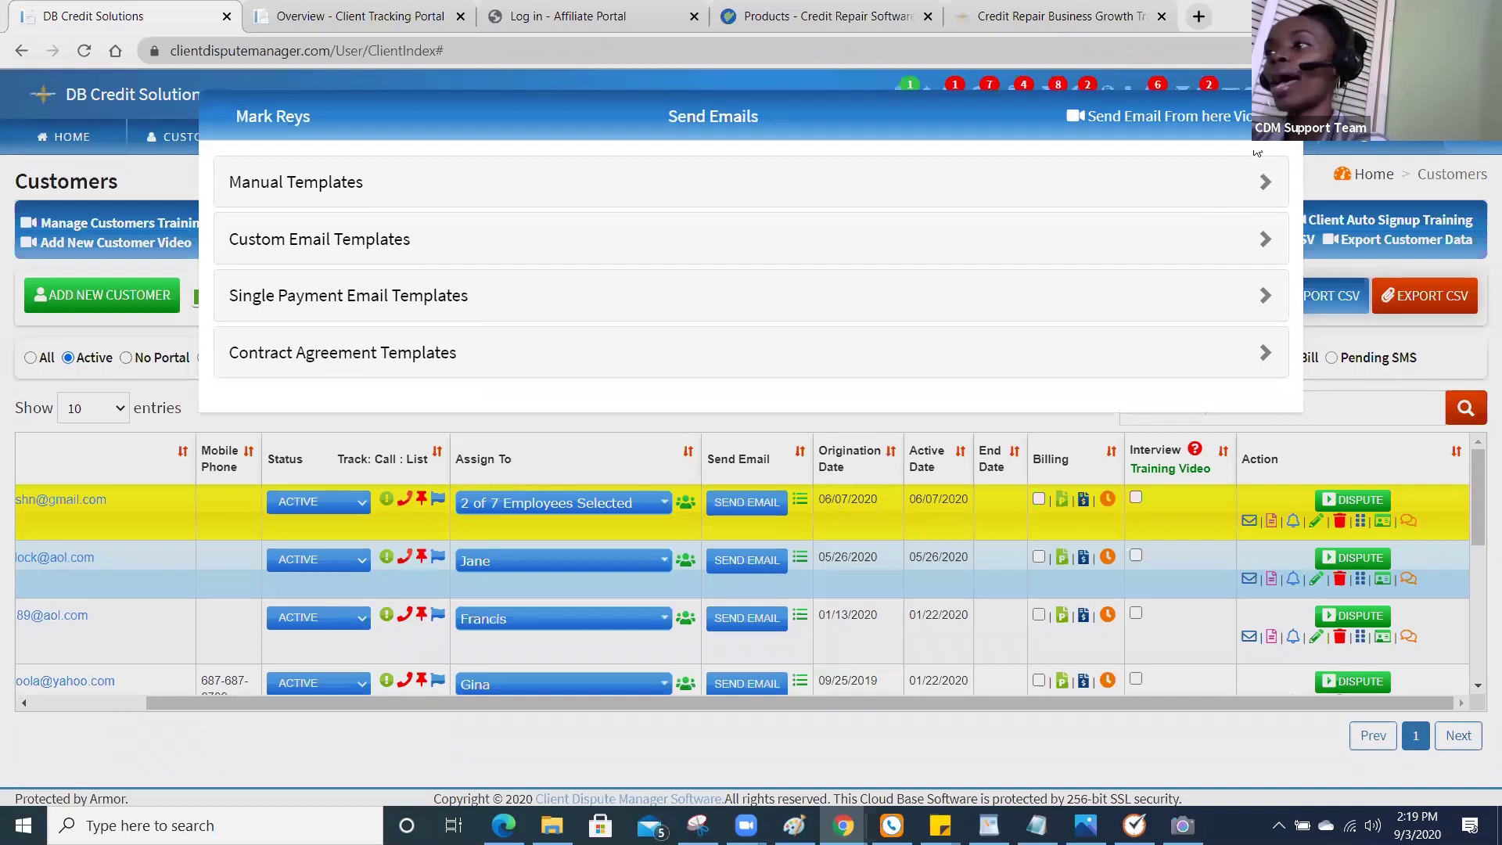
left_click(1283, 116)
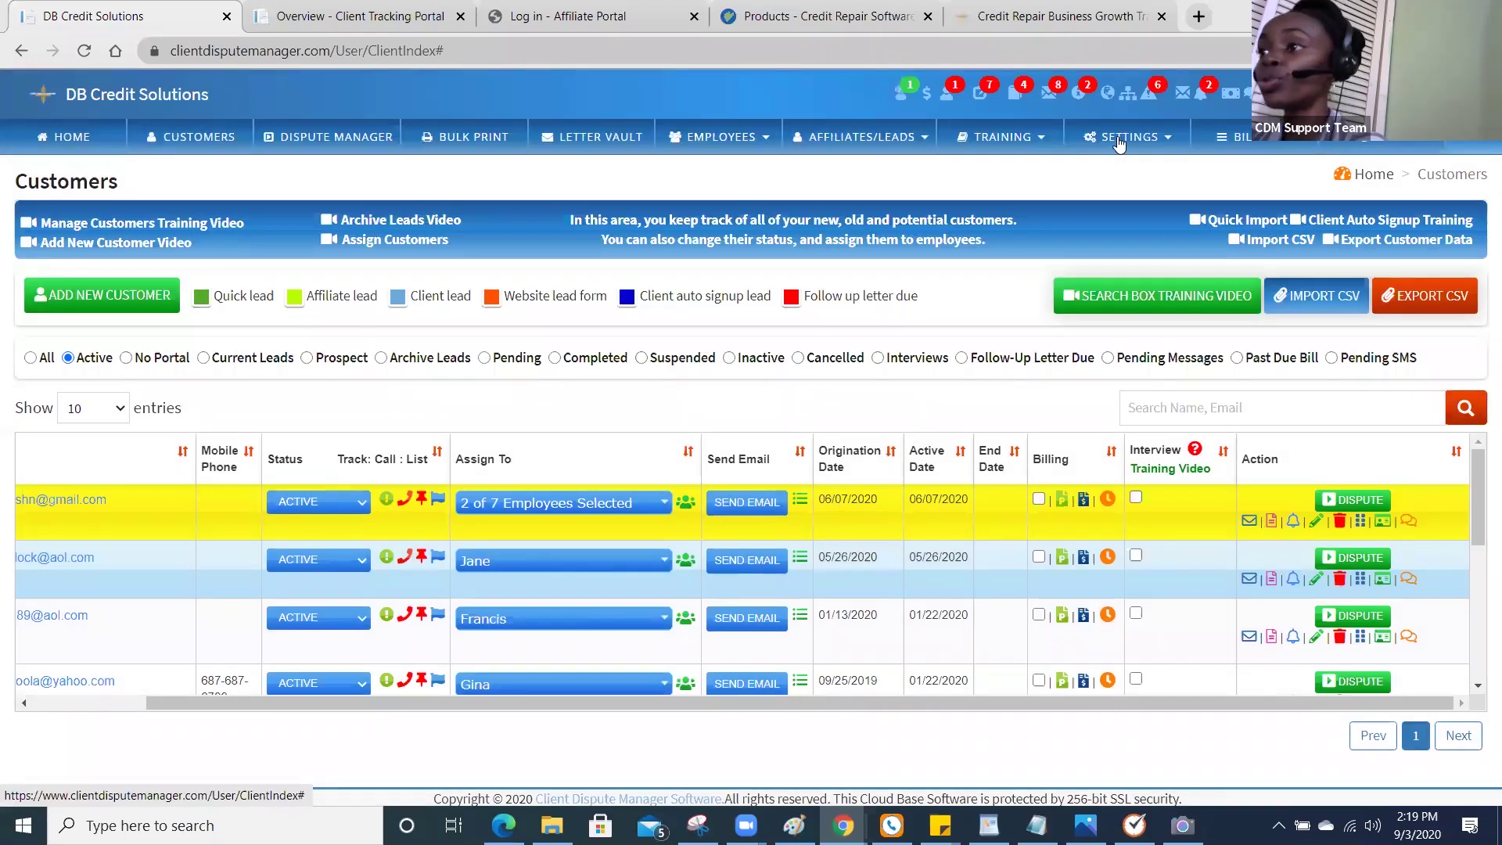
Go to Settings > Quick Import/Credit Analysis and preview the August 18 2020 credit analysis.
left_click(1130, 137)
left_click(1125, 239)
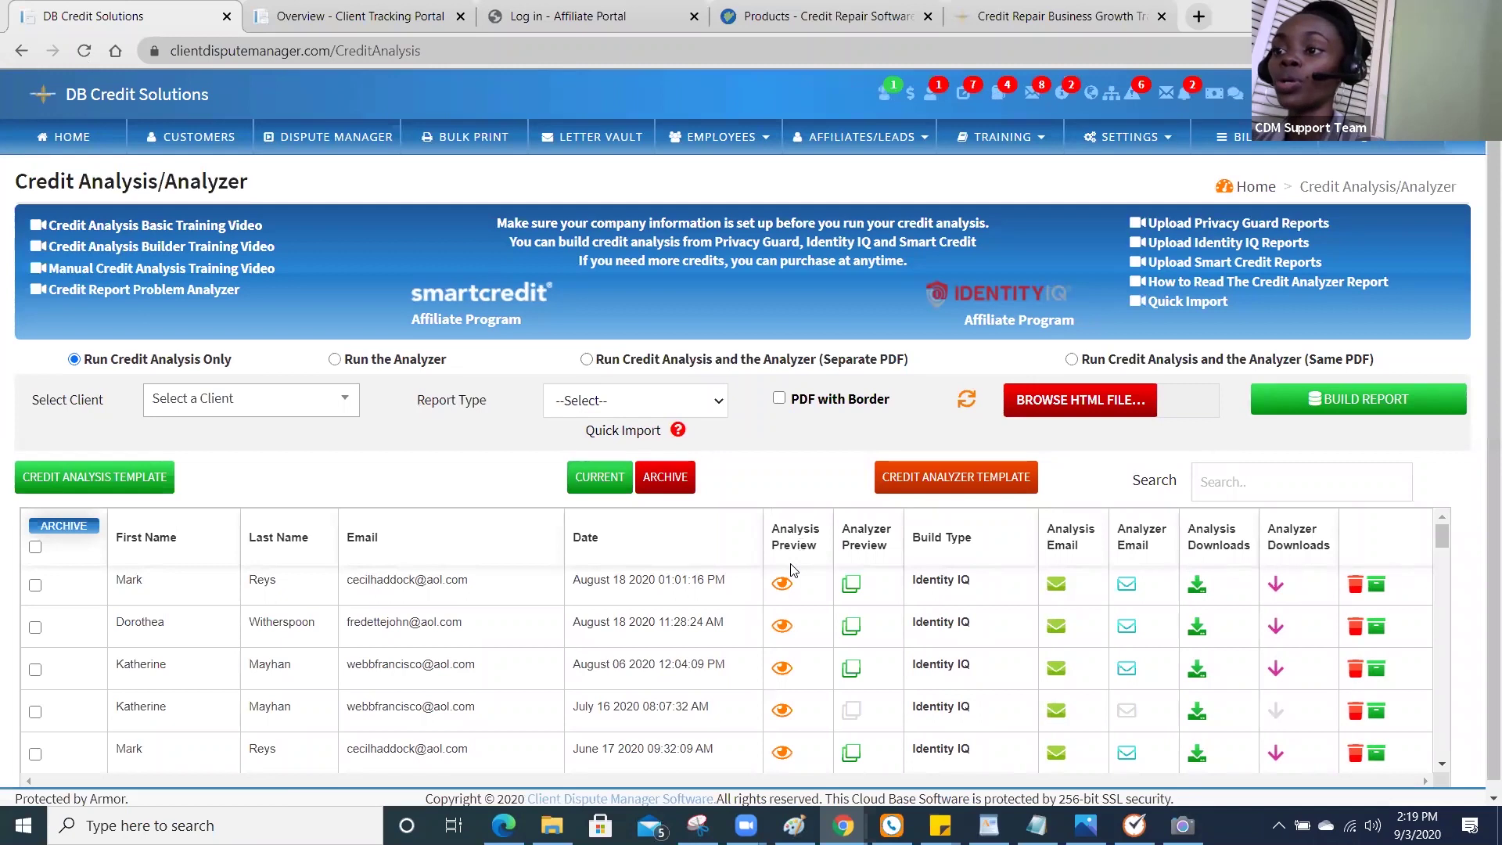
left_click(785, 590)
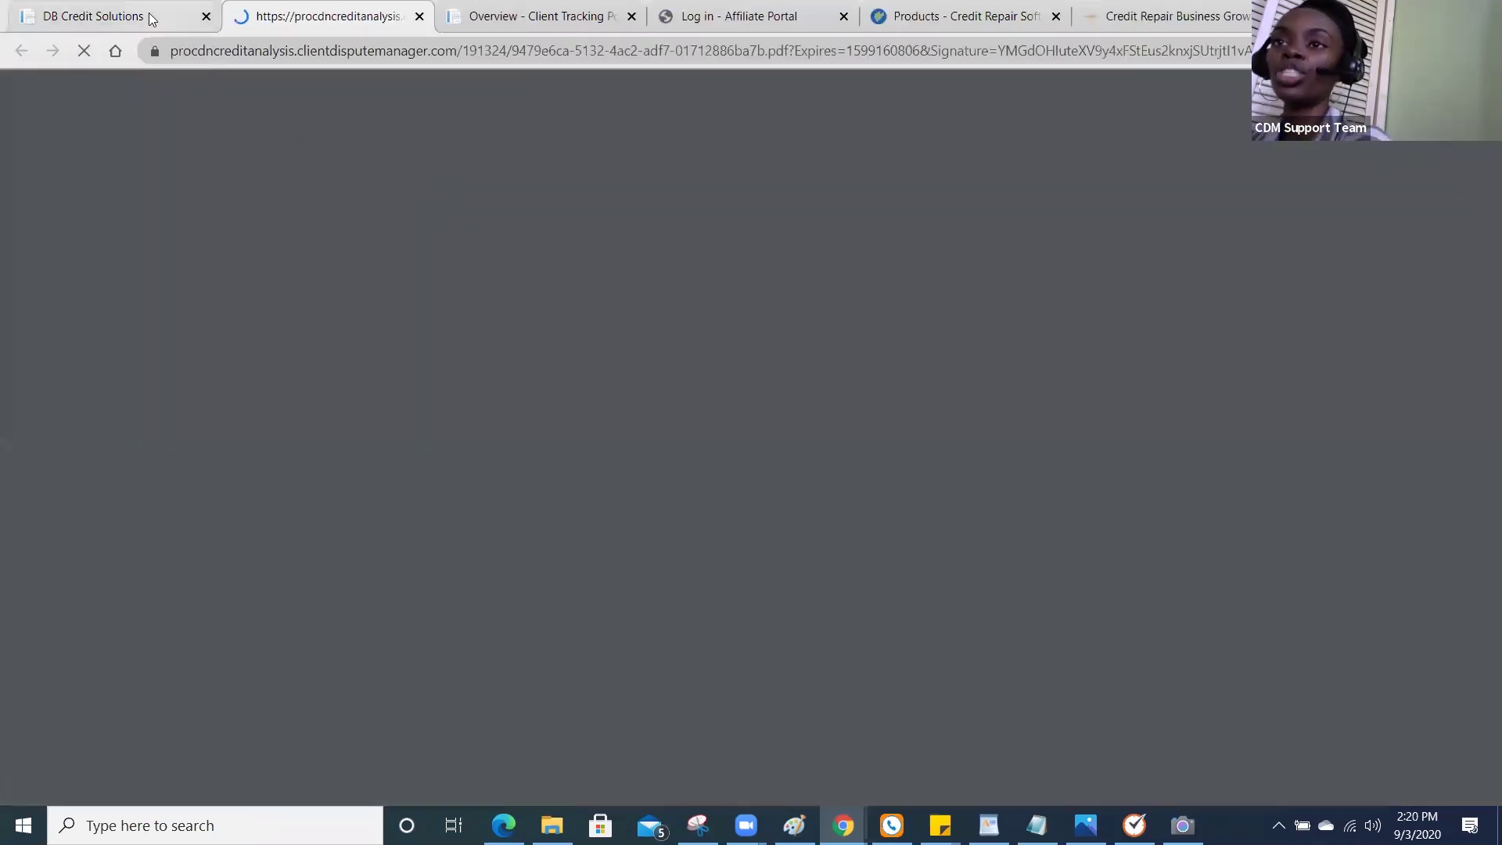
Choose 'Run Credit Analysis and the Analyzer (Separate PDF)' and select a client.
left_click(152, 19)
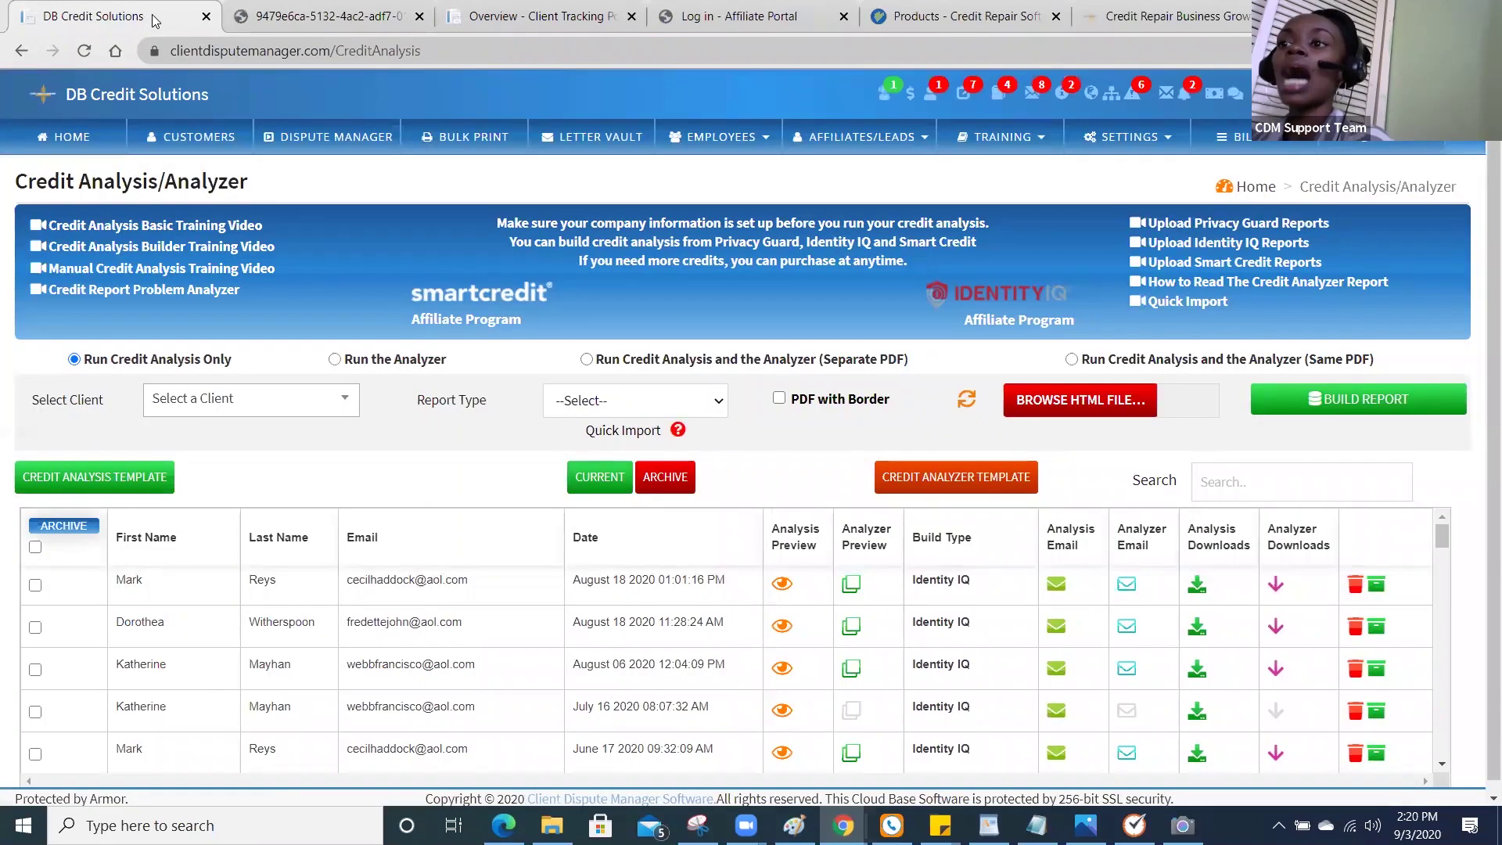
left_click(587, 359)
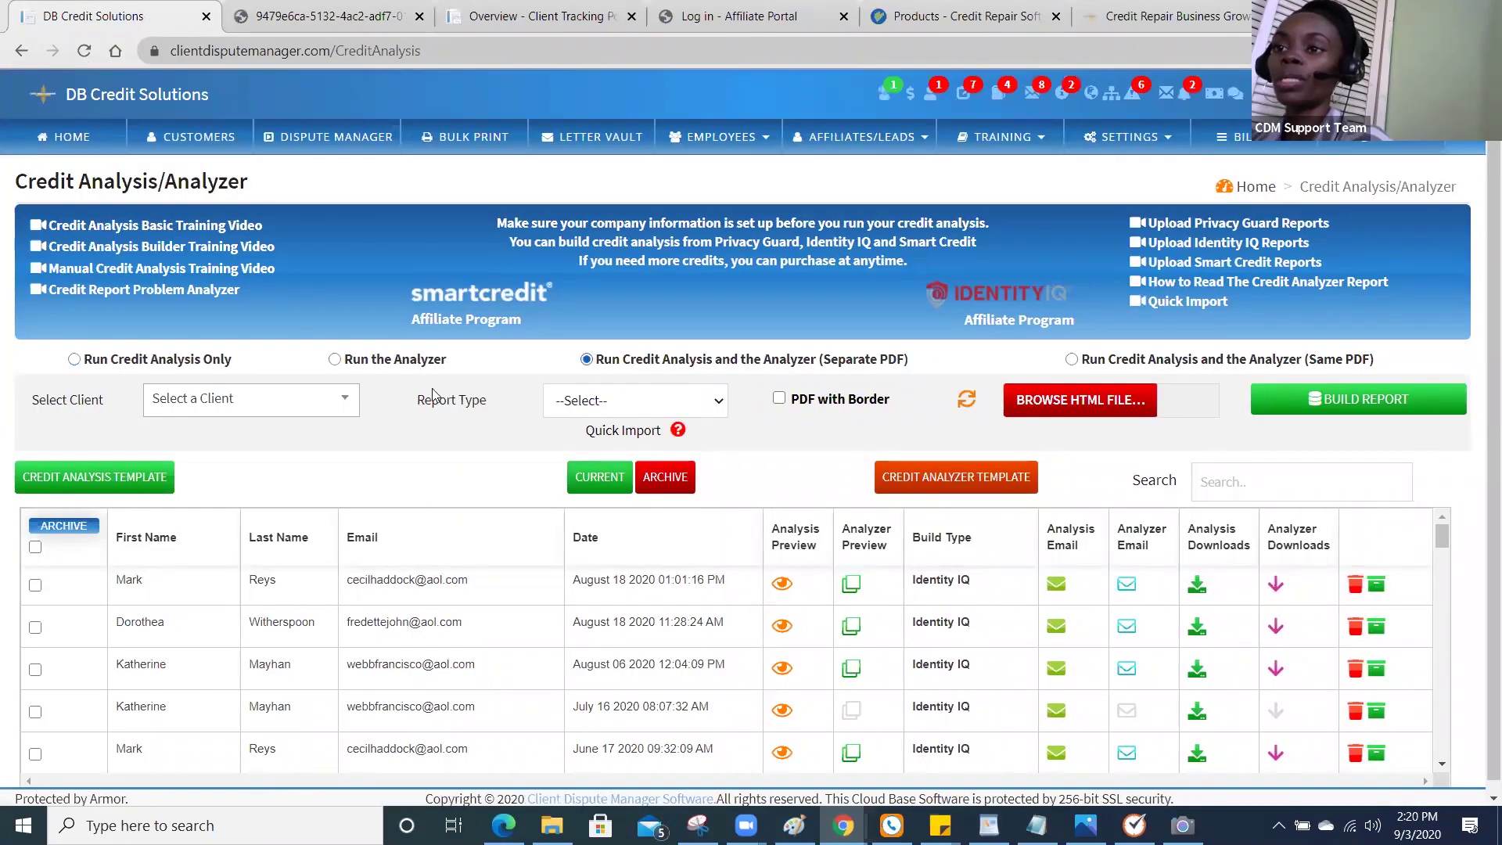
left_click(343, 401)
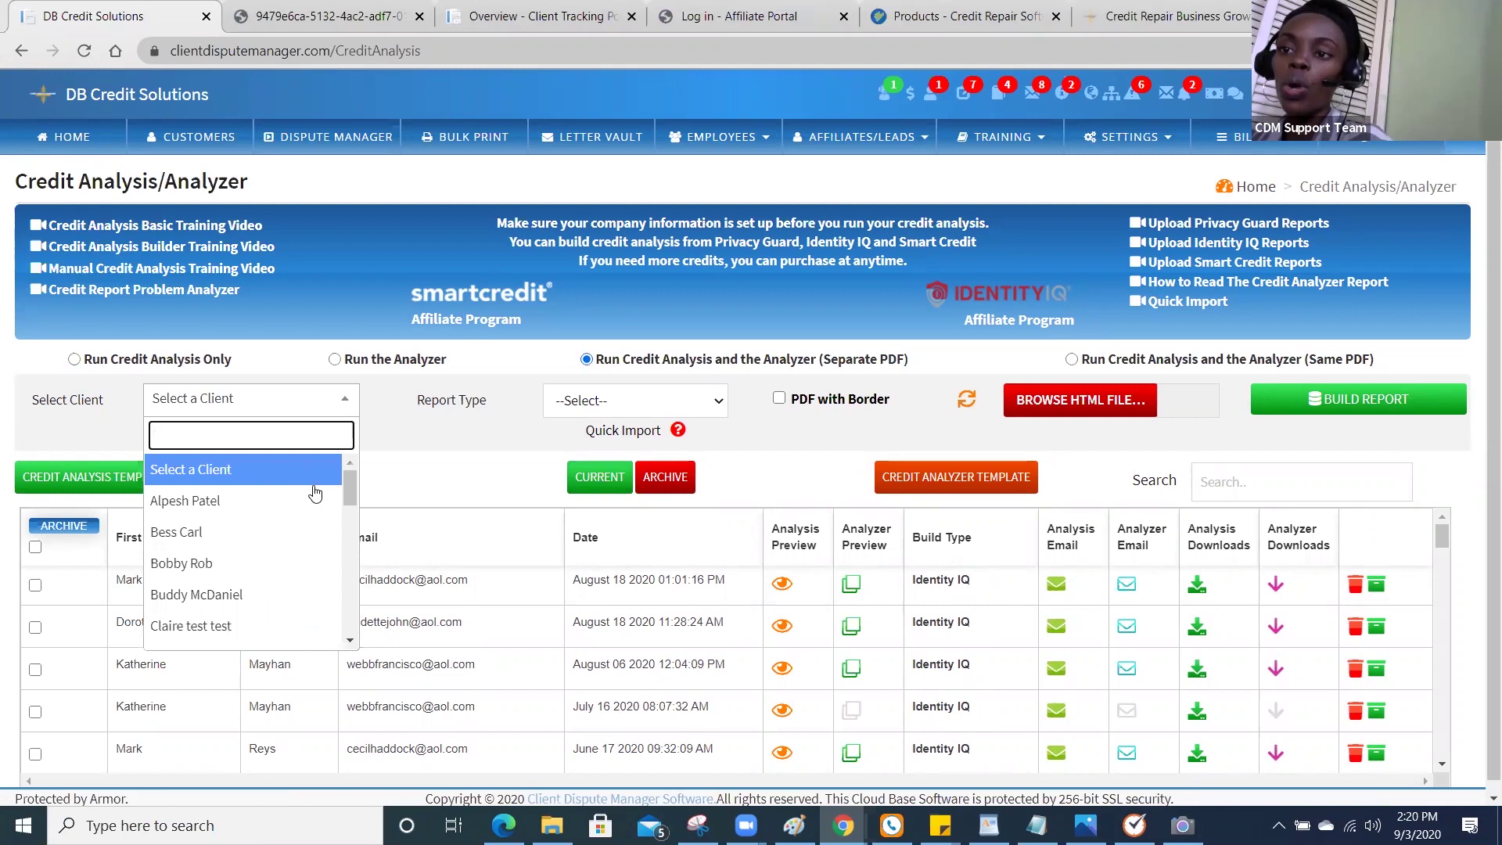
left_click(312, 563)
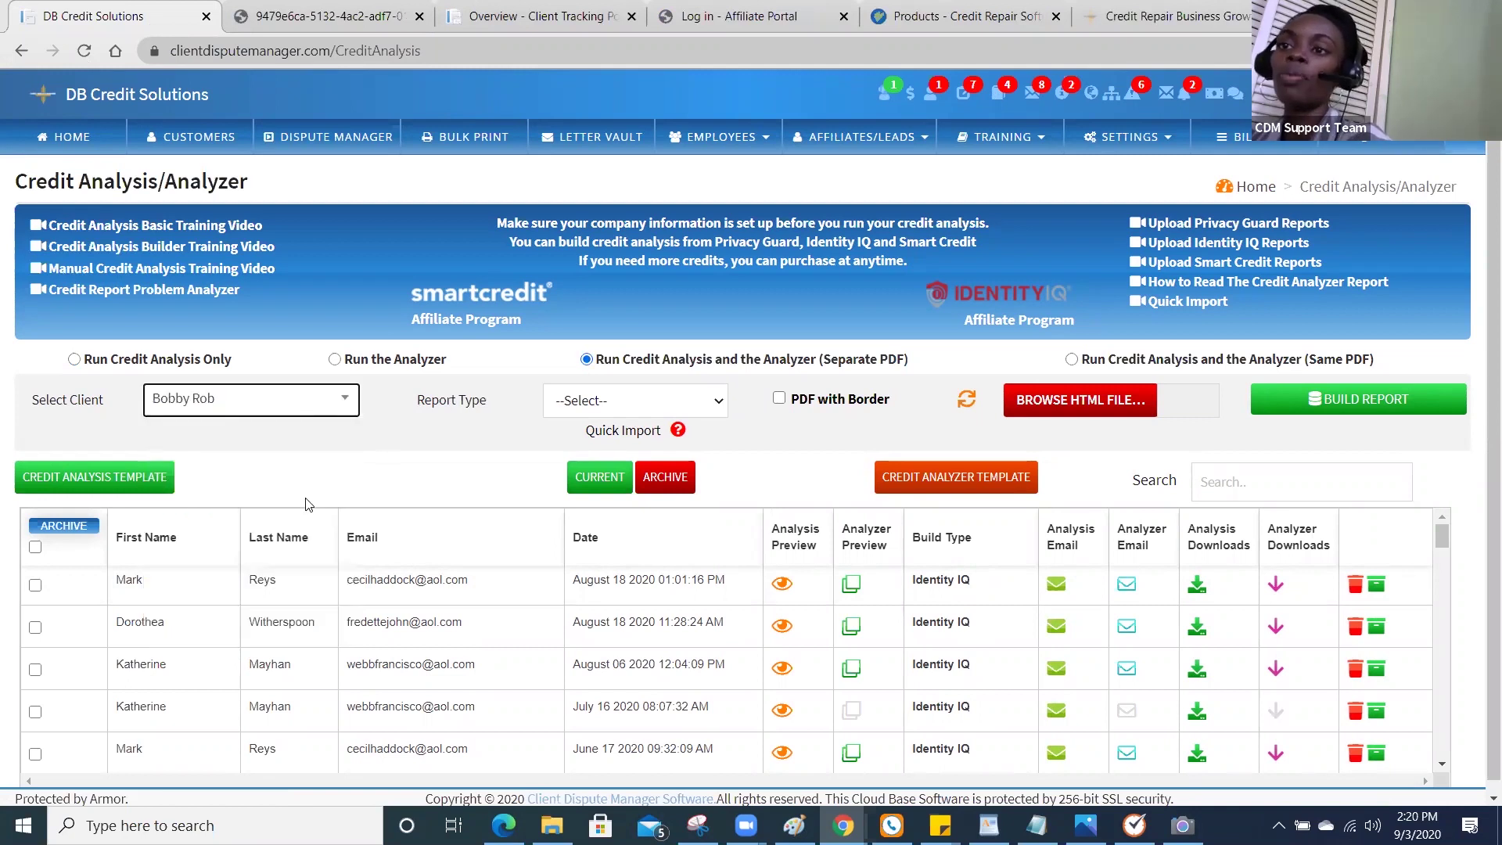
Set the Report Type to Smart Credit, after briefly trying Identity IQ.
left_click(634, 404)
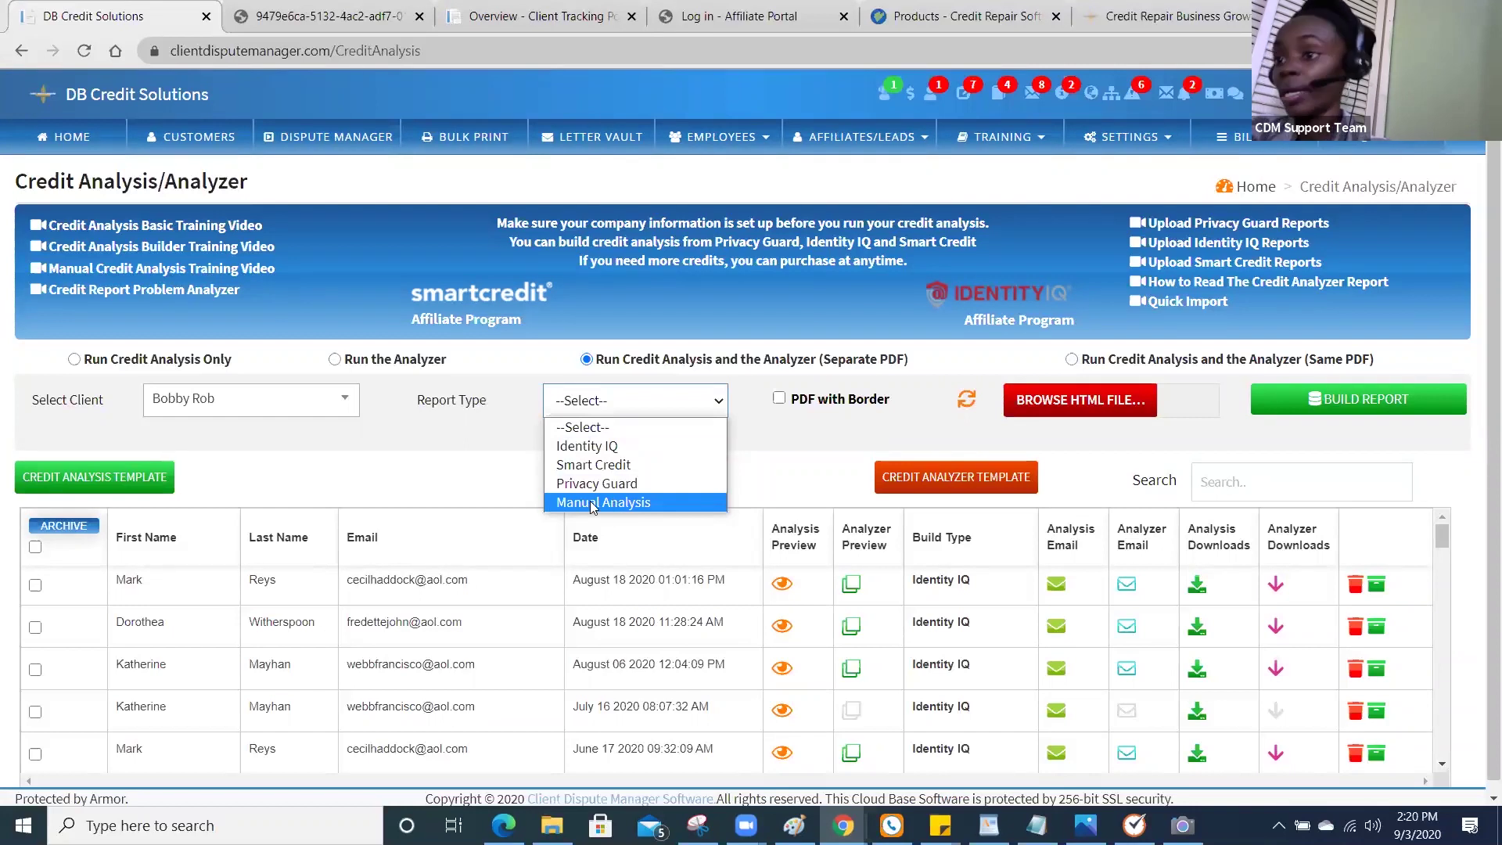
left_click(636, 445)
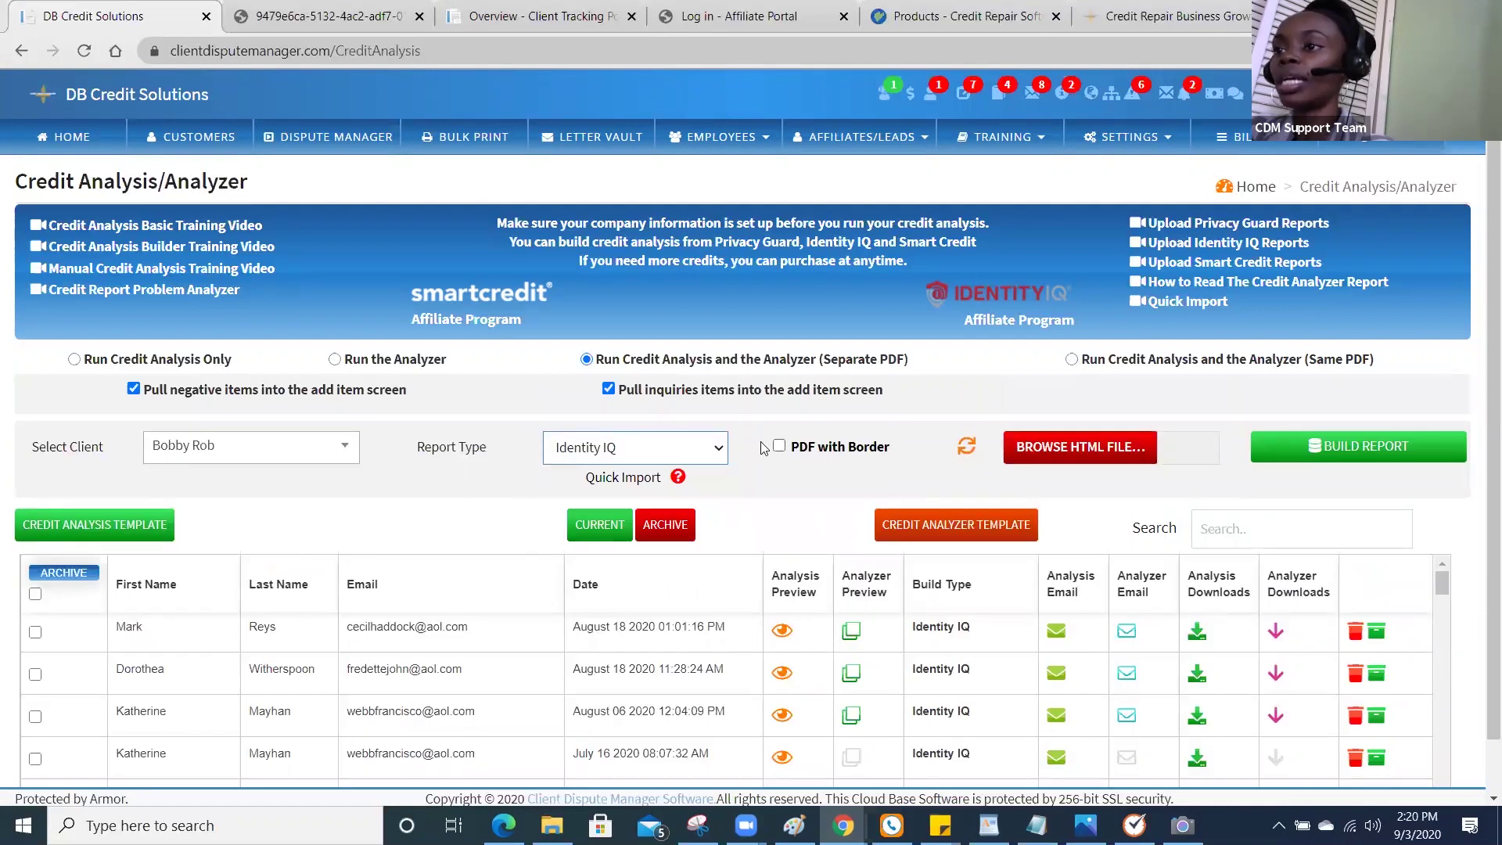
left_click(686, 447)
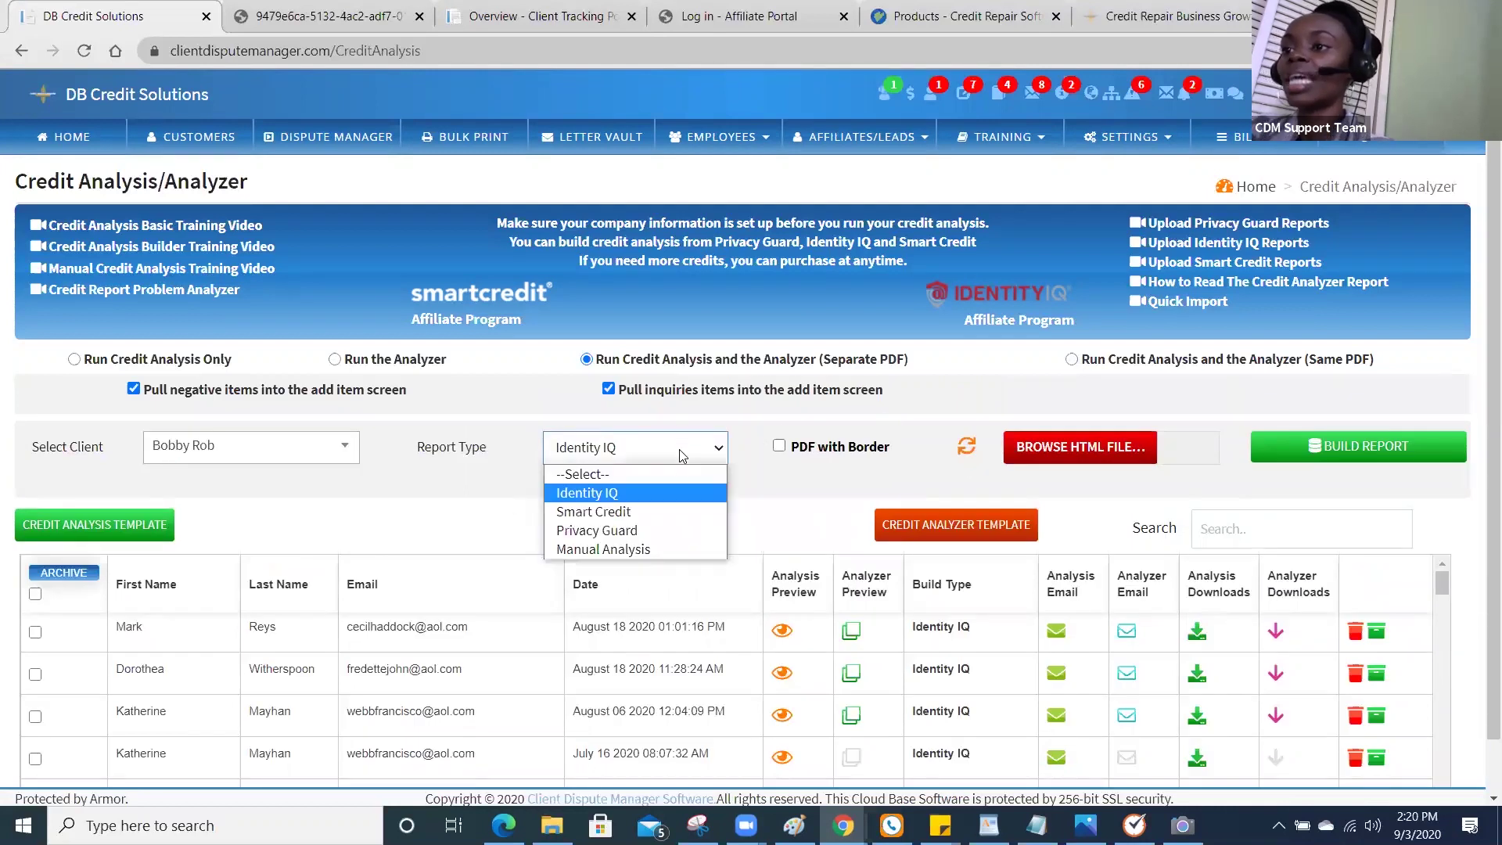
left_click(673, 509)
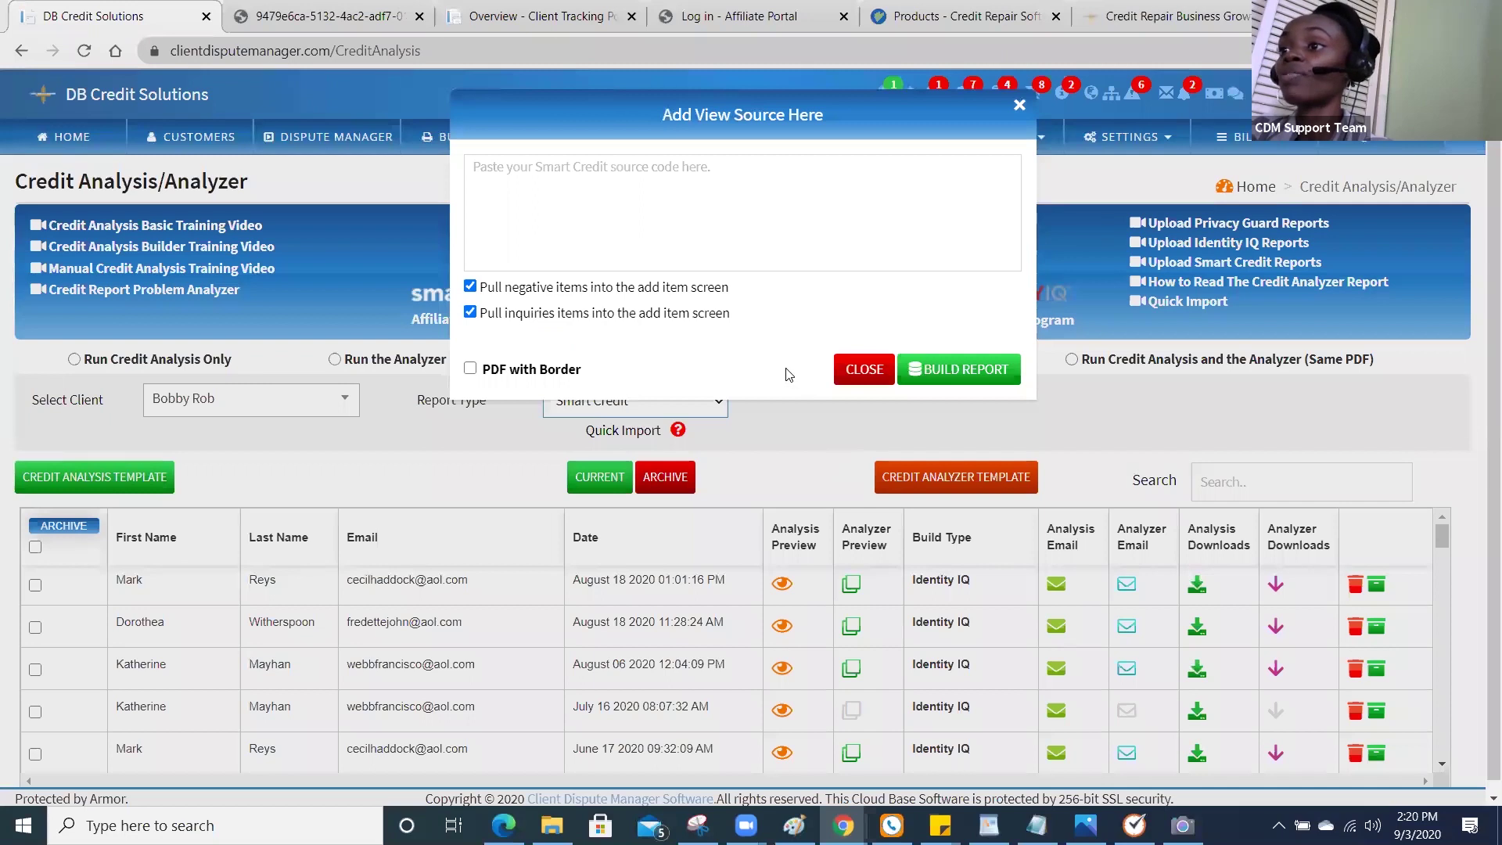
Tick 'PDF with Border', close the source-code box, and switch to the generated report PDF.
left_click(471, 370)
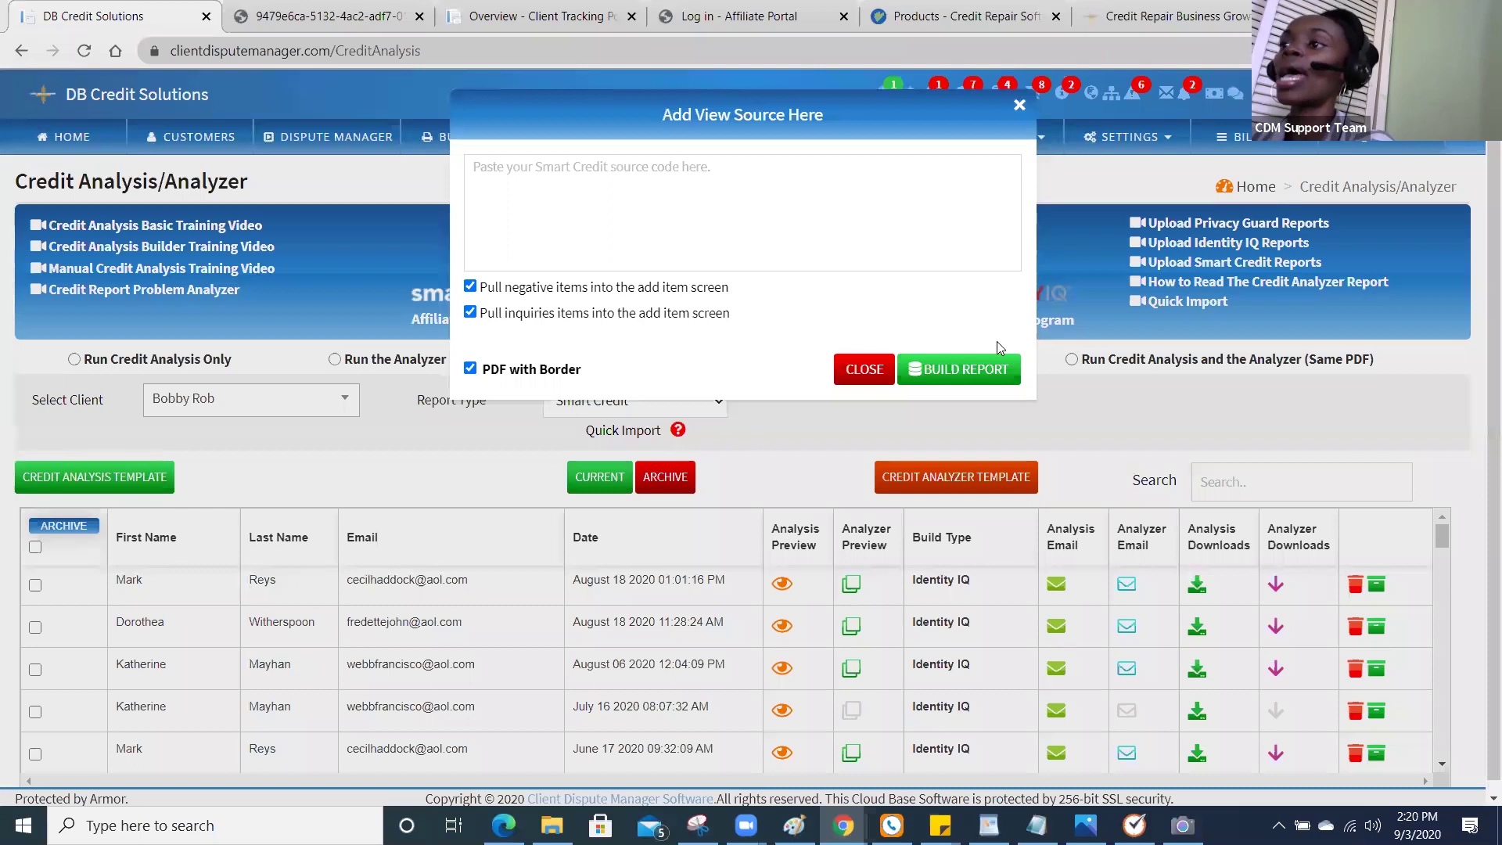
left_click(1019, 106)
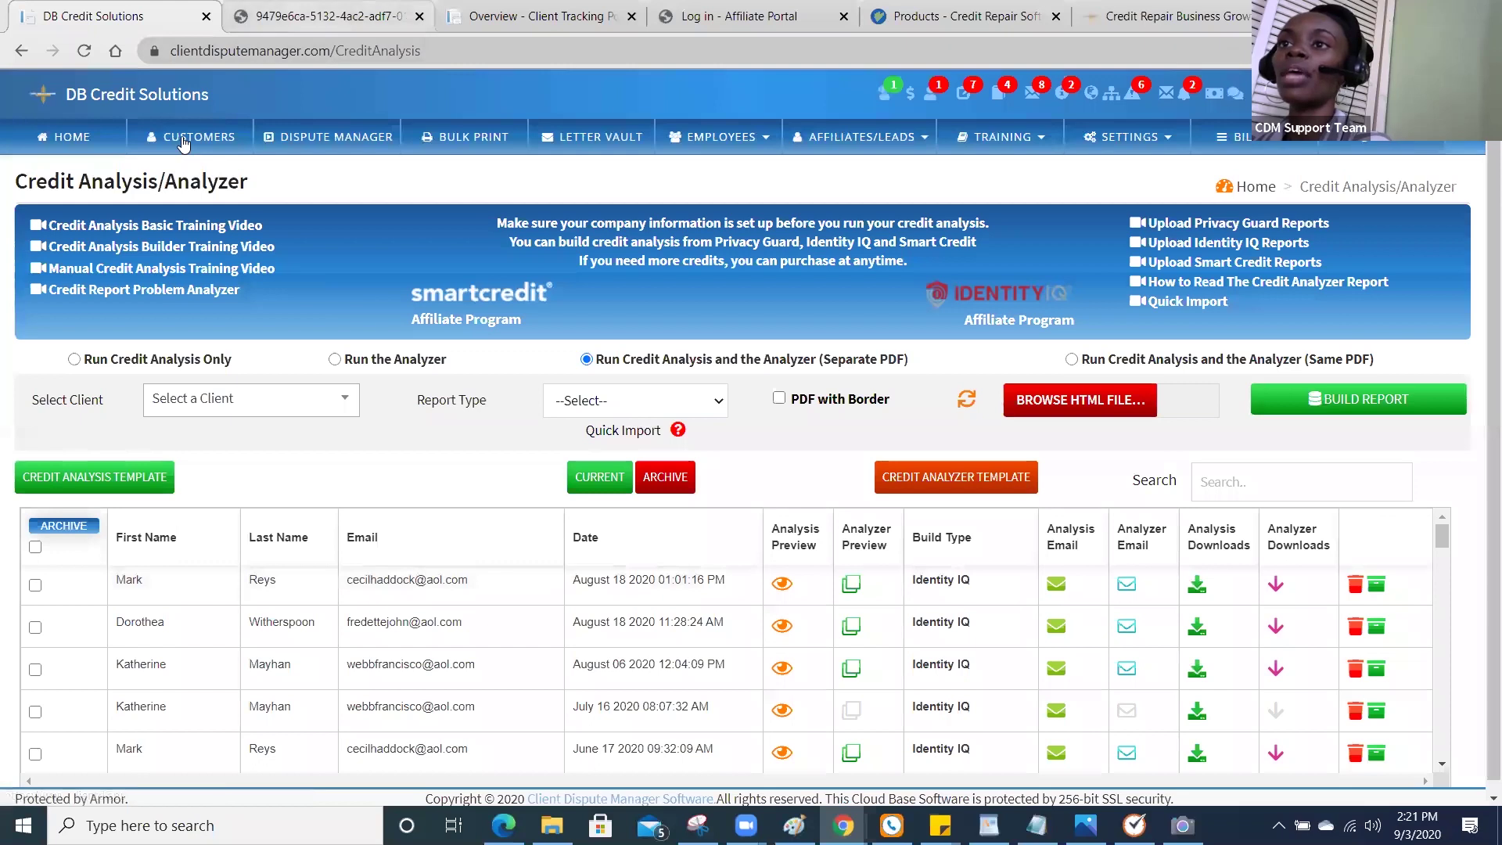
key("ctrl+Tab")
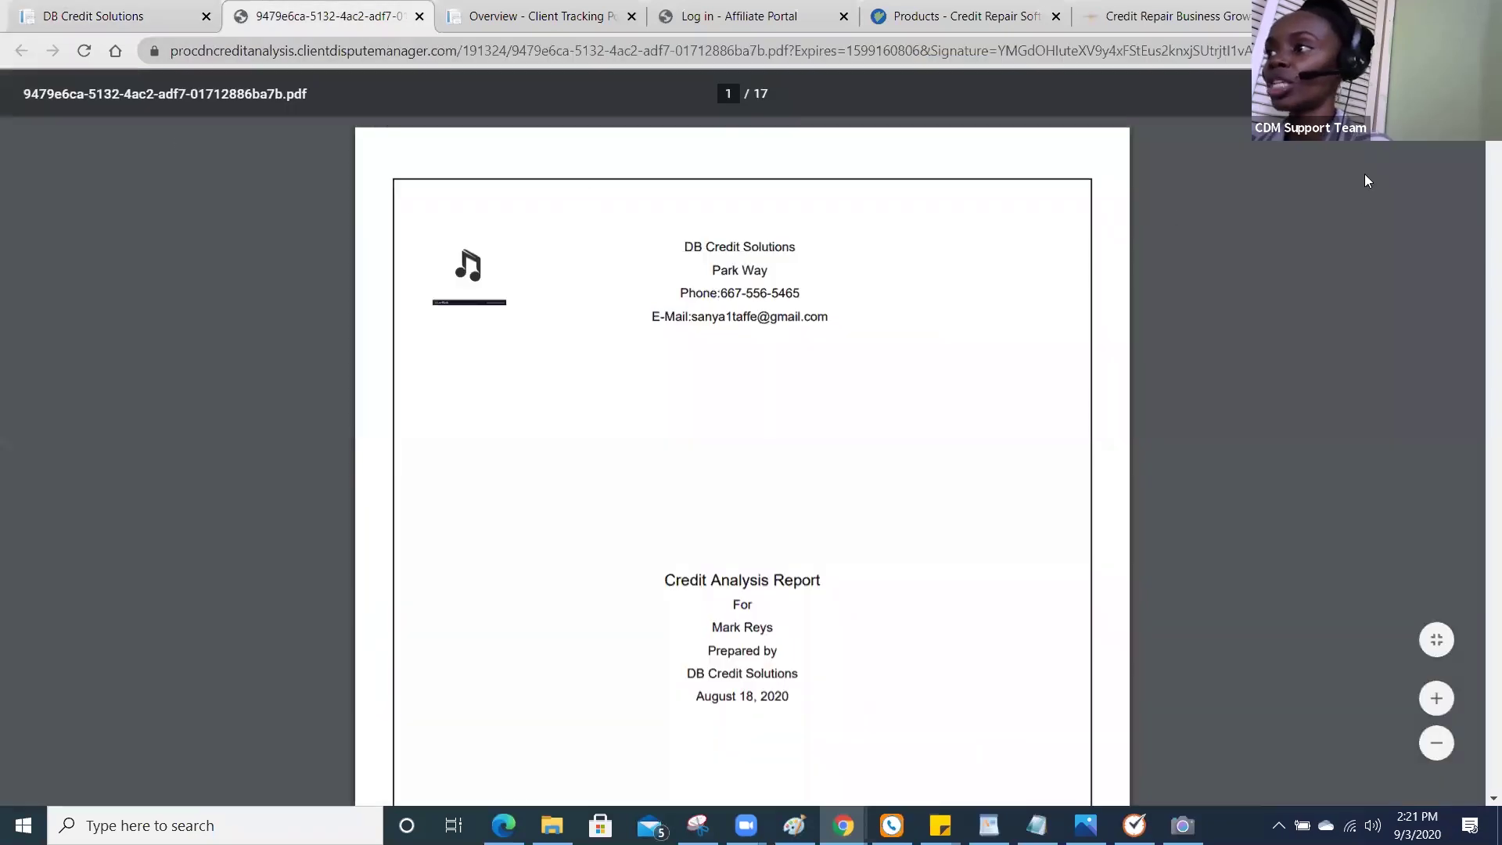
left_click_drag(1493, 156, 1474, 312)
scroll(1474, 311, "down", 5)
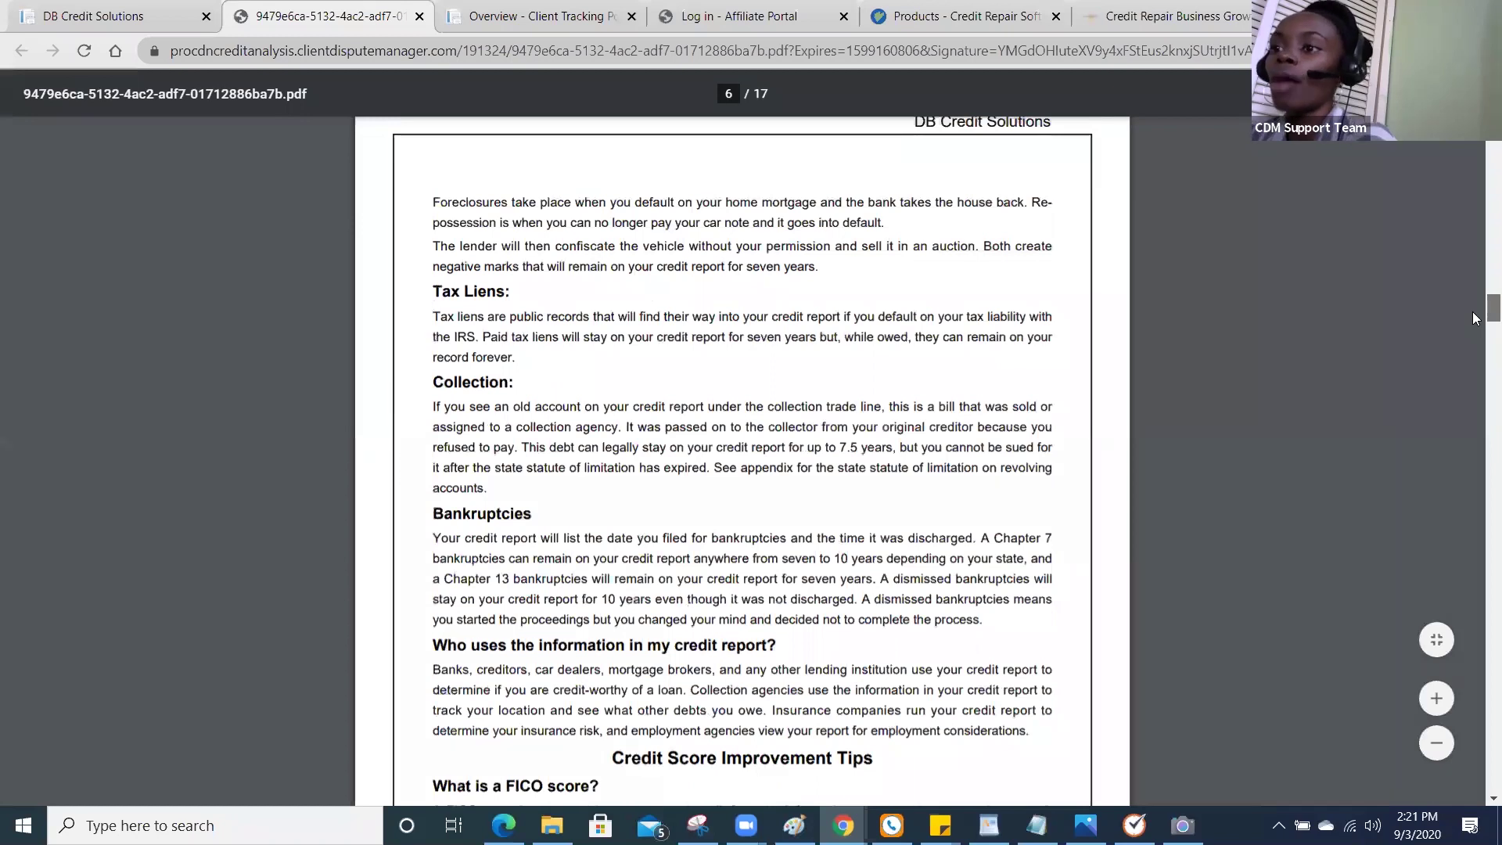
left_click_drag(1472, 312, 1479, 648)
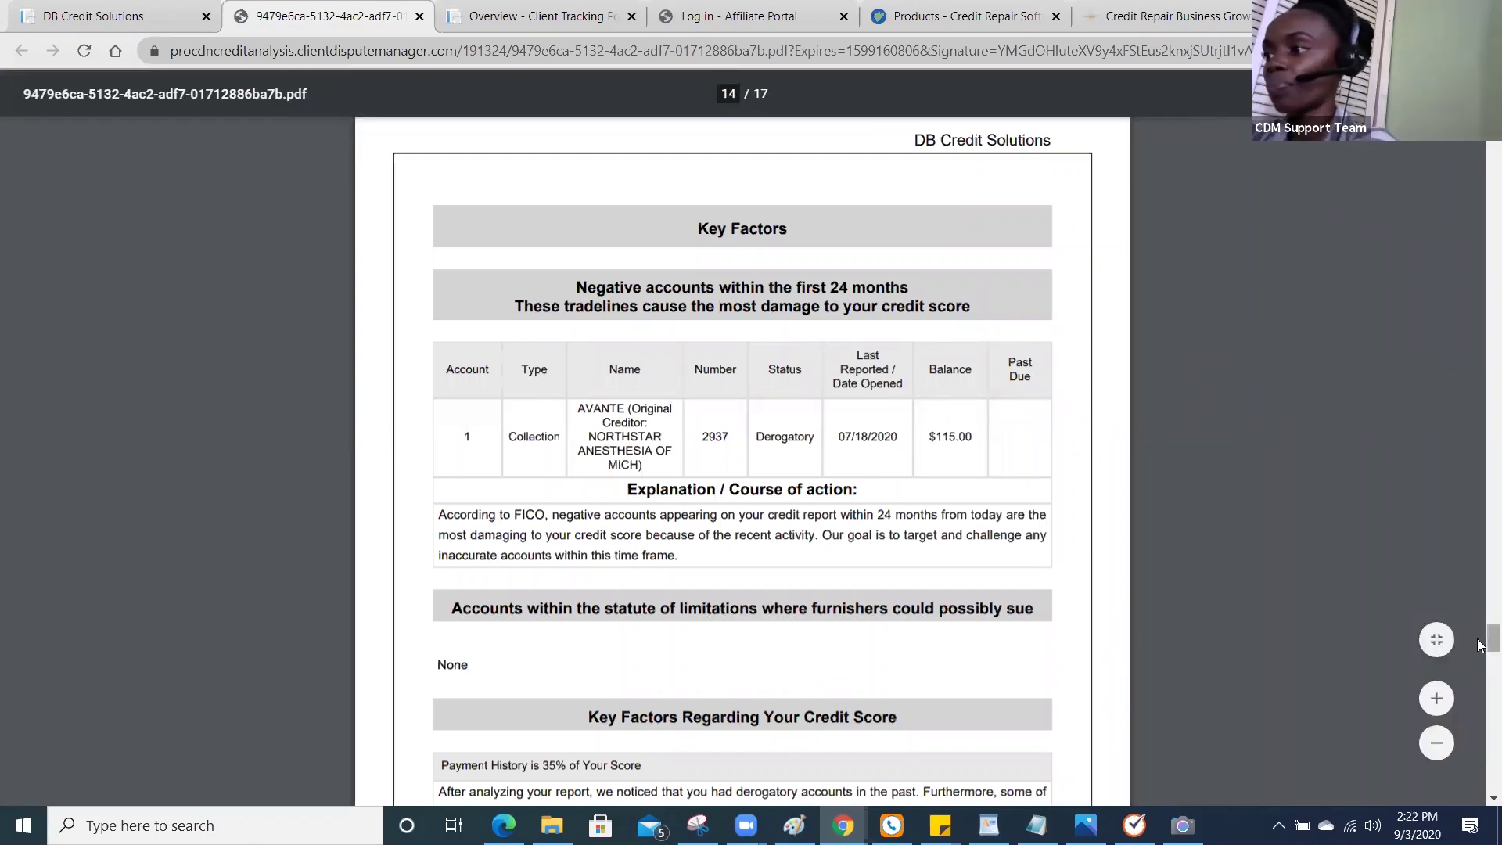
scroll(1480, 673, "down", 10)
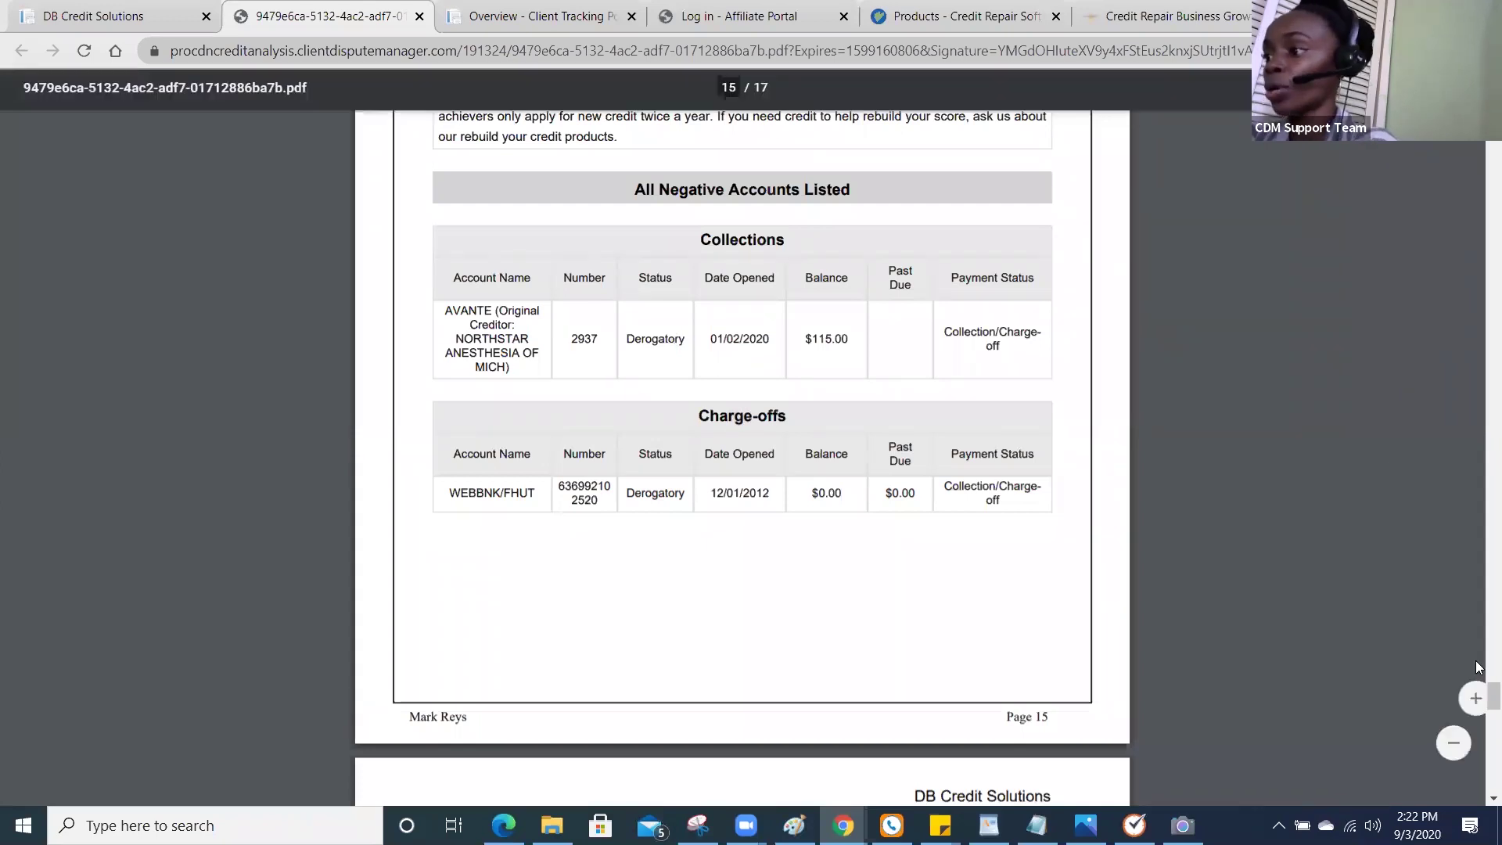
scroll(1478, 699, "down", 1)
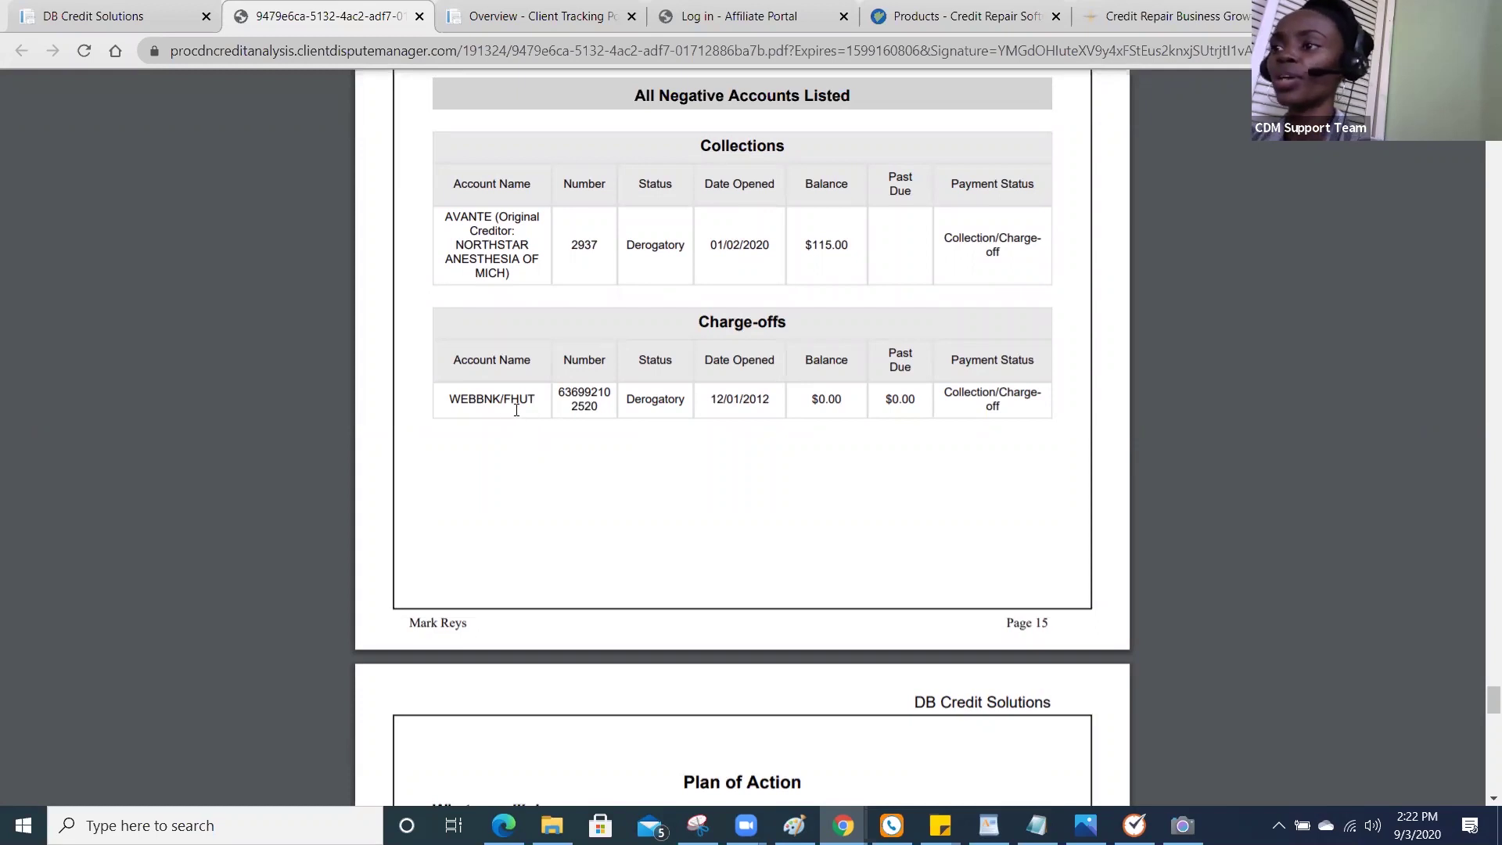
mouse_move(1479, 661)
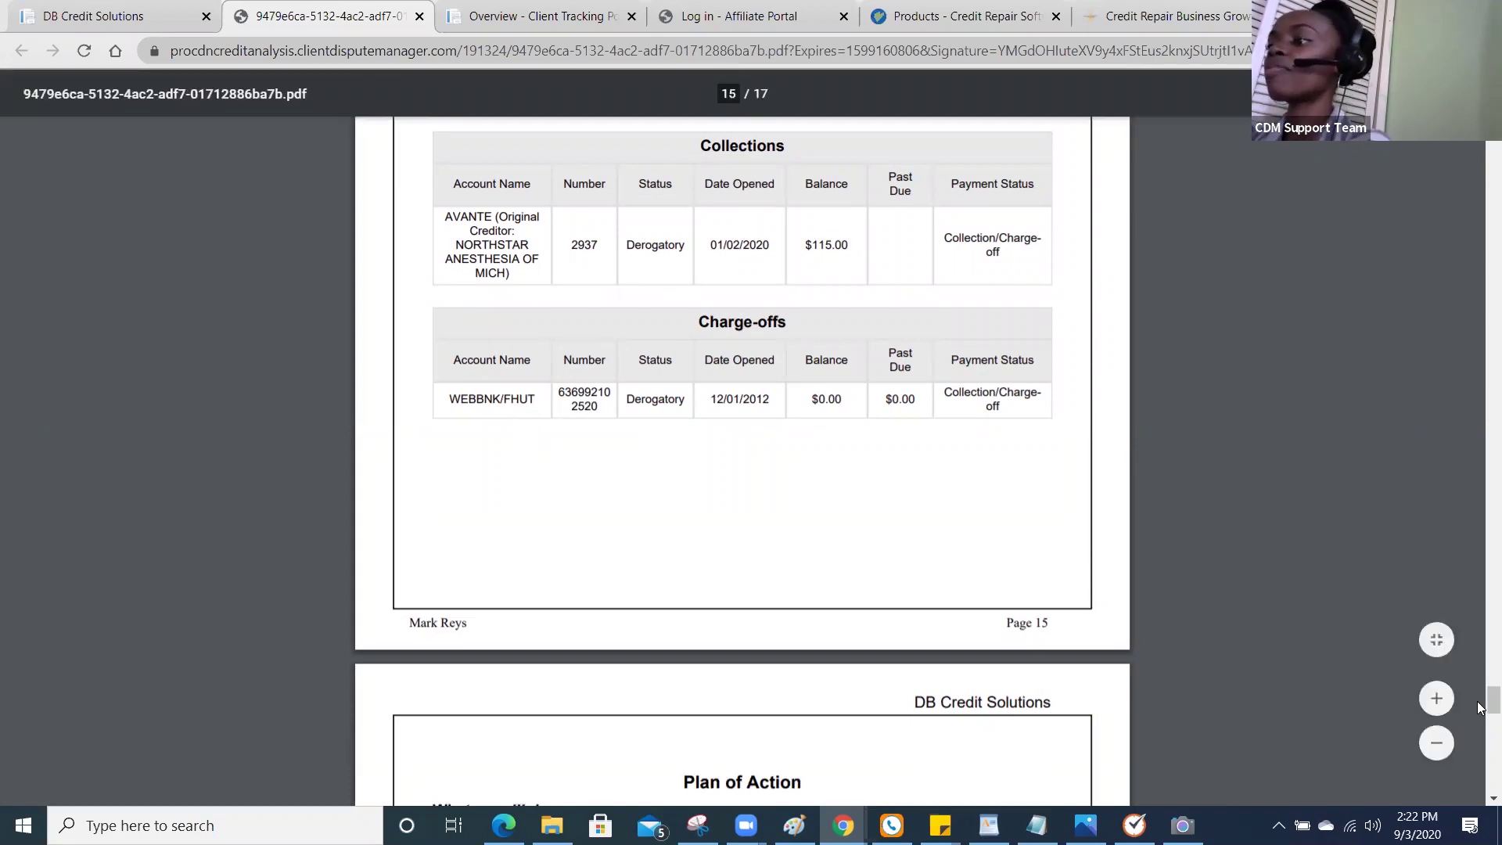
scroll(1480, 710, "down", 1)
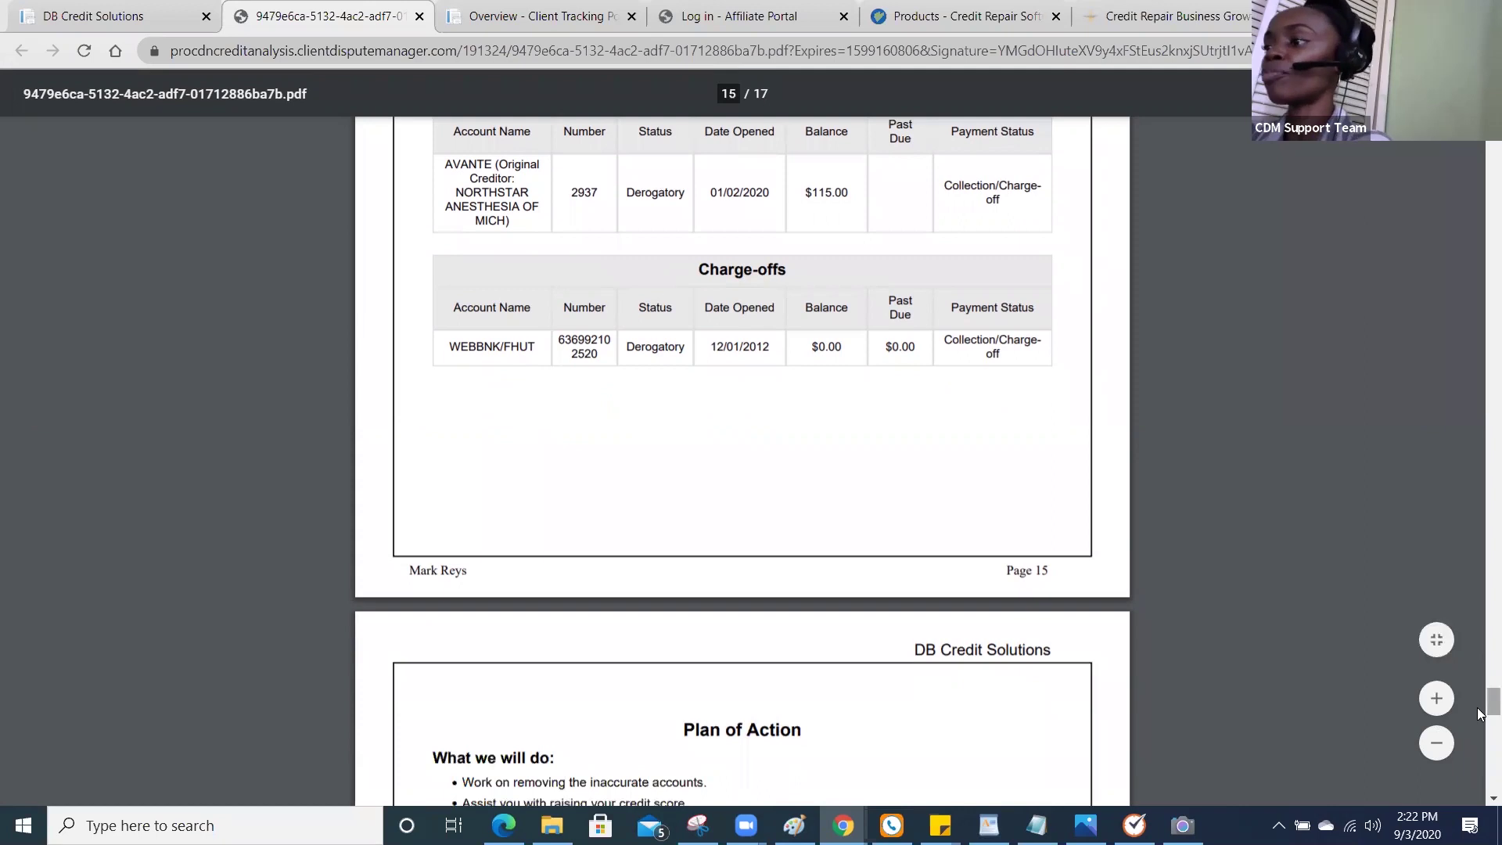
left_click_drag(1481, 709, 1481, 732)
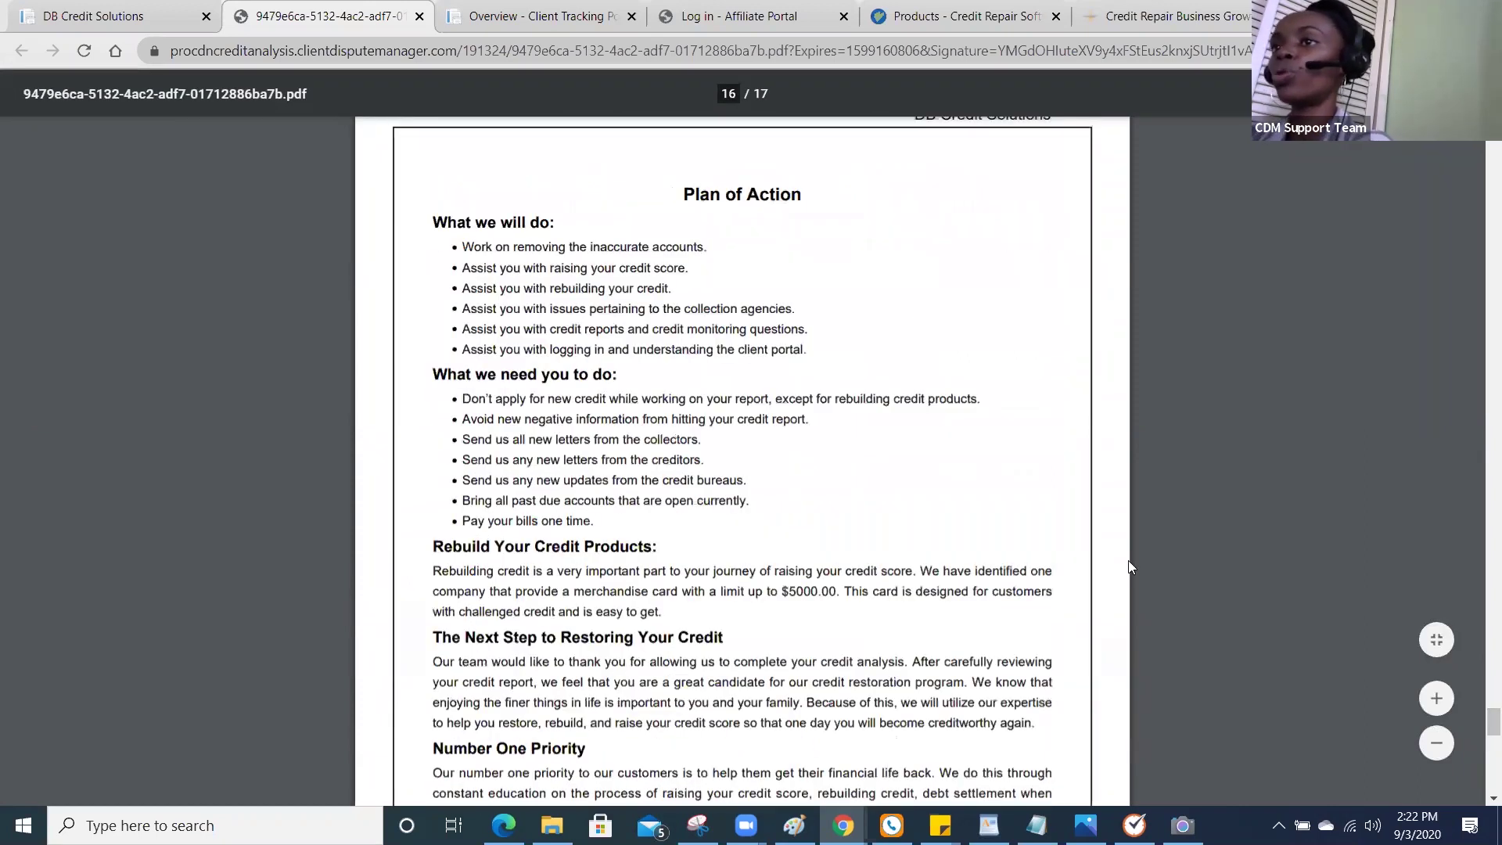
left_click(148, 27)
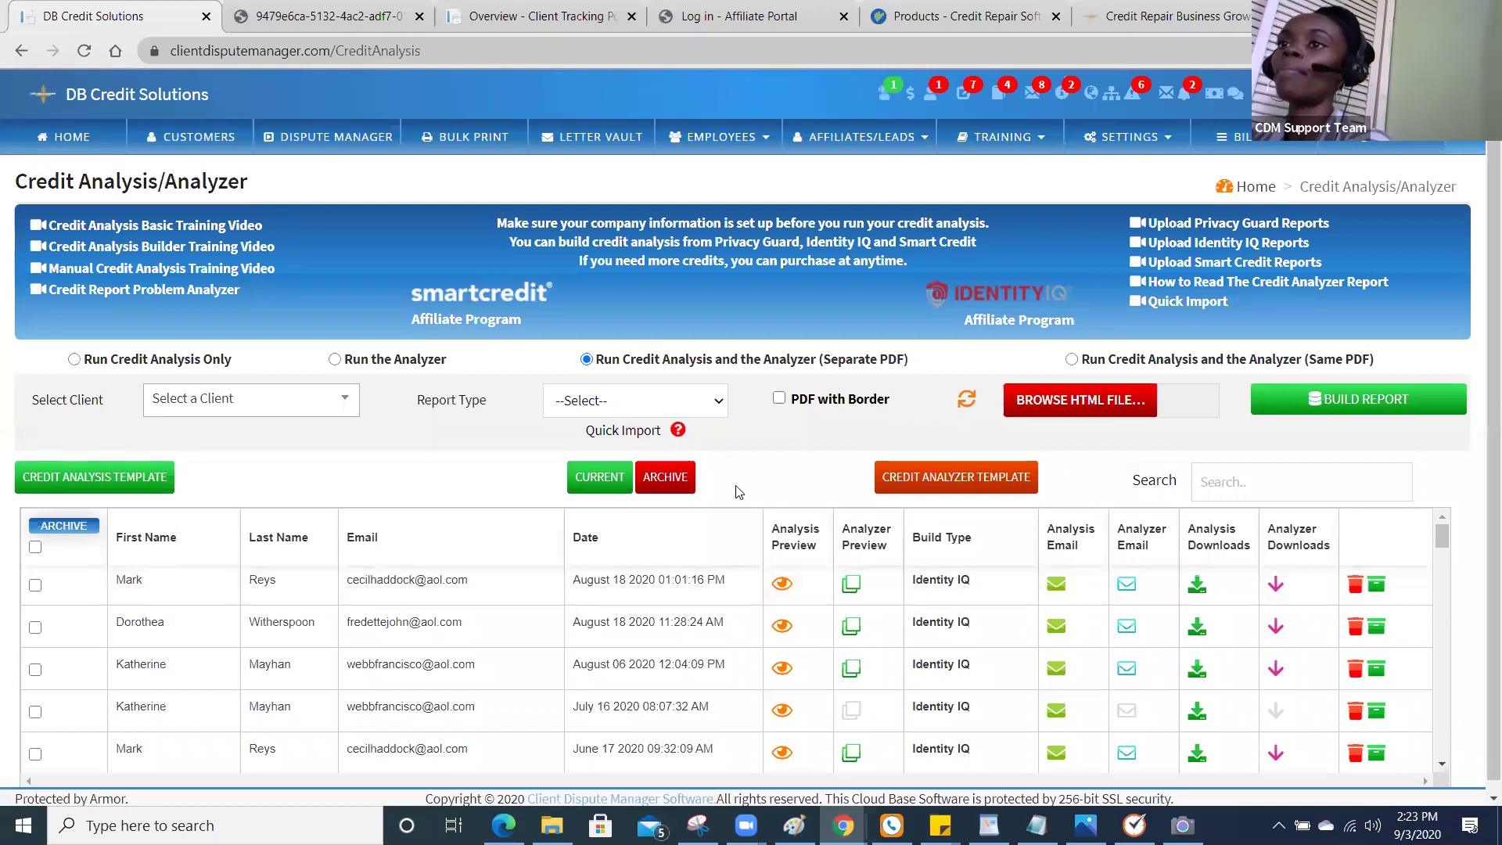
Dismiss the LastPass prompt and credit report interview pop-up in the Client Tracking Portal, then return to Customers.
left_click(208, 143)
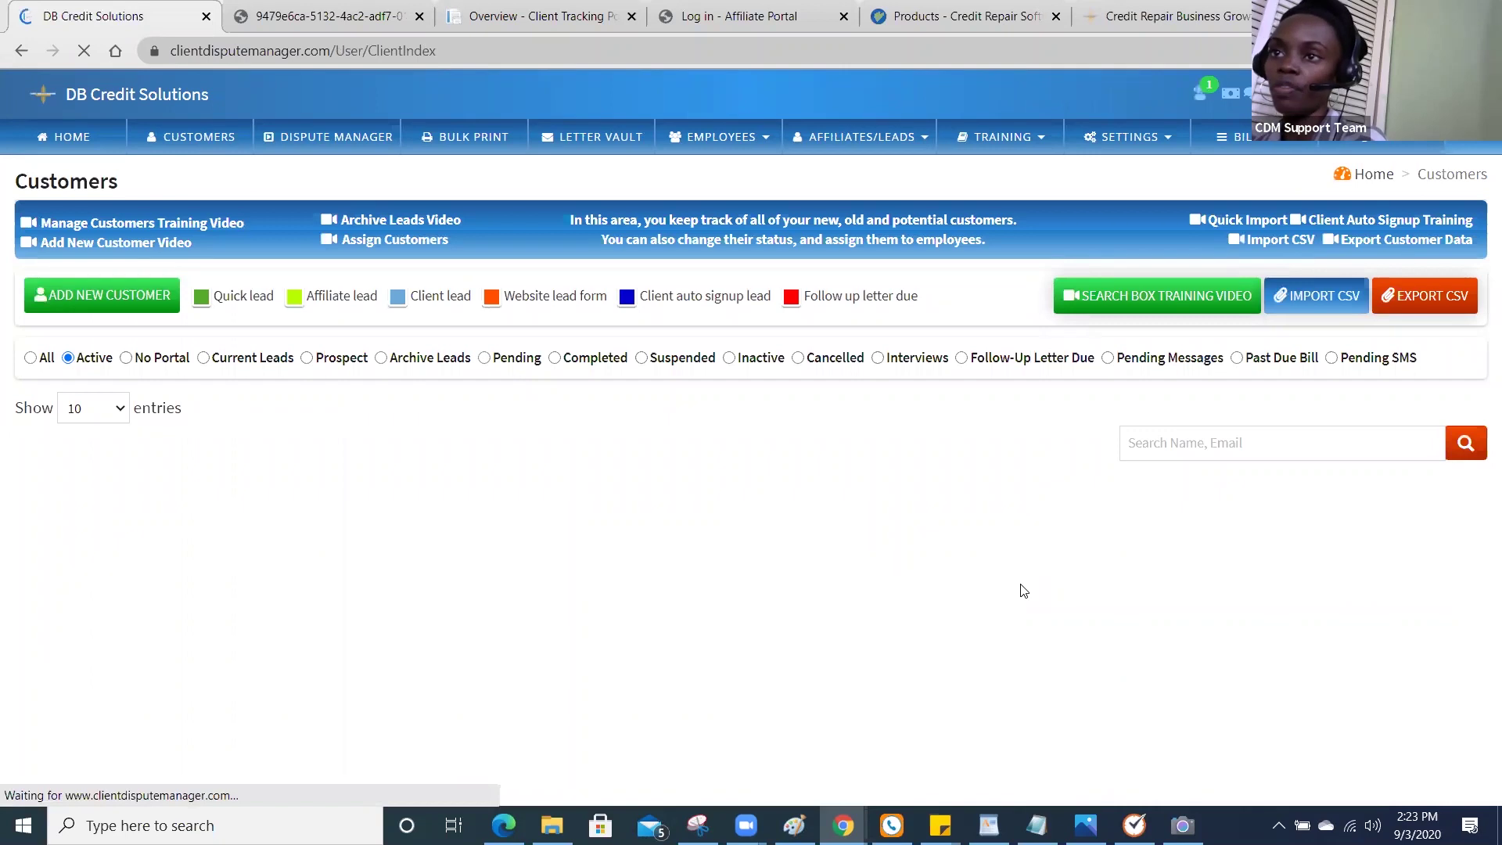
left_click(498, 10)
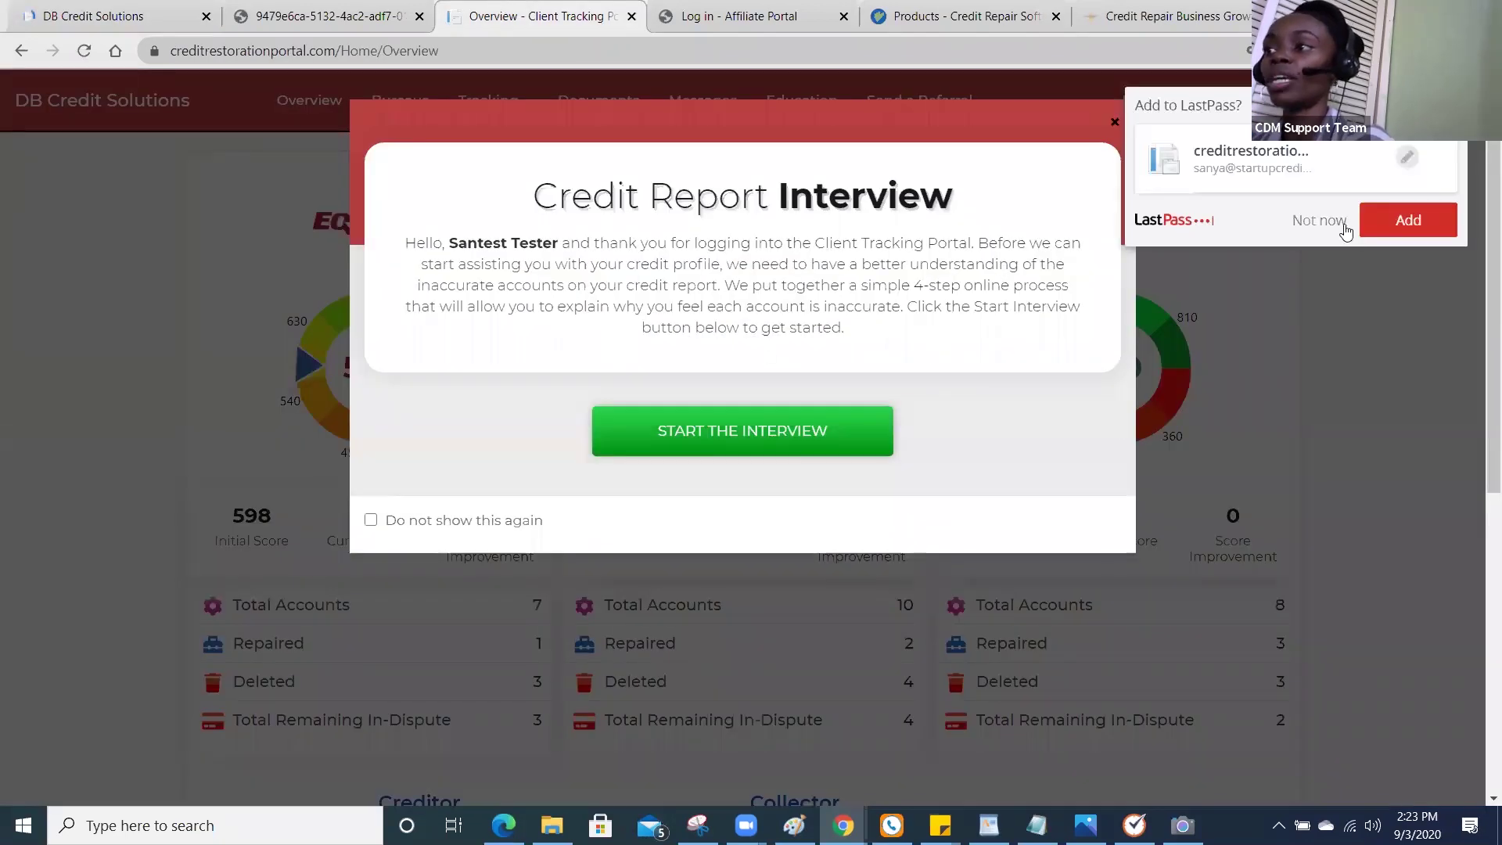
left_click(1346, 221)
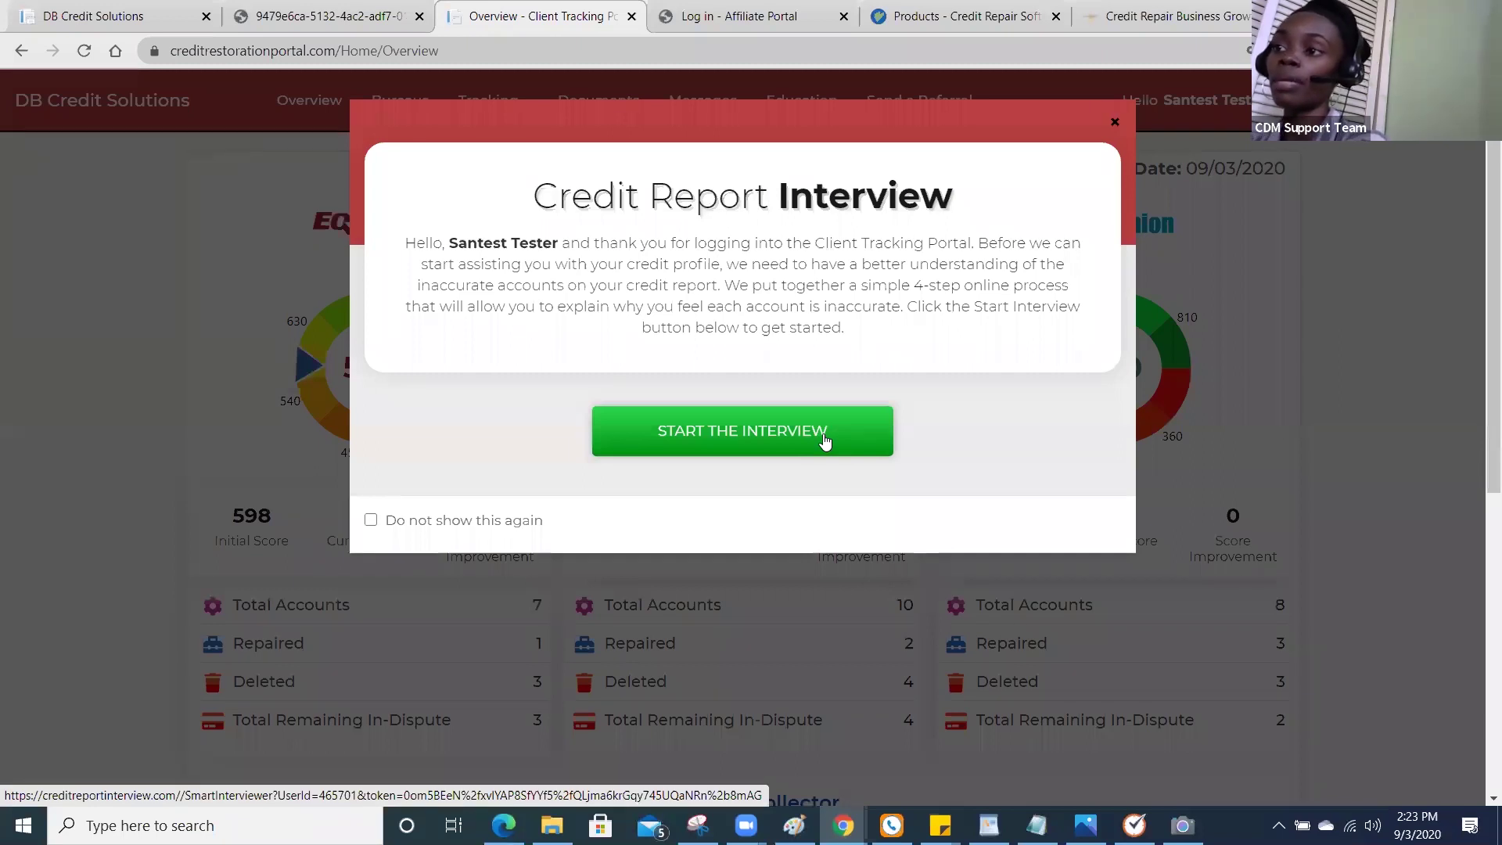
left_click(1115, 124)
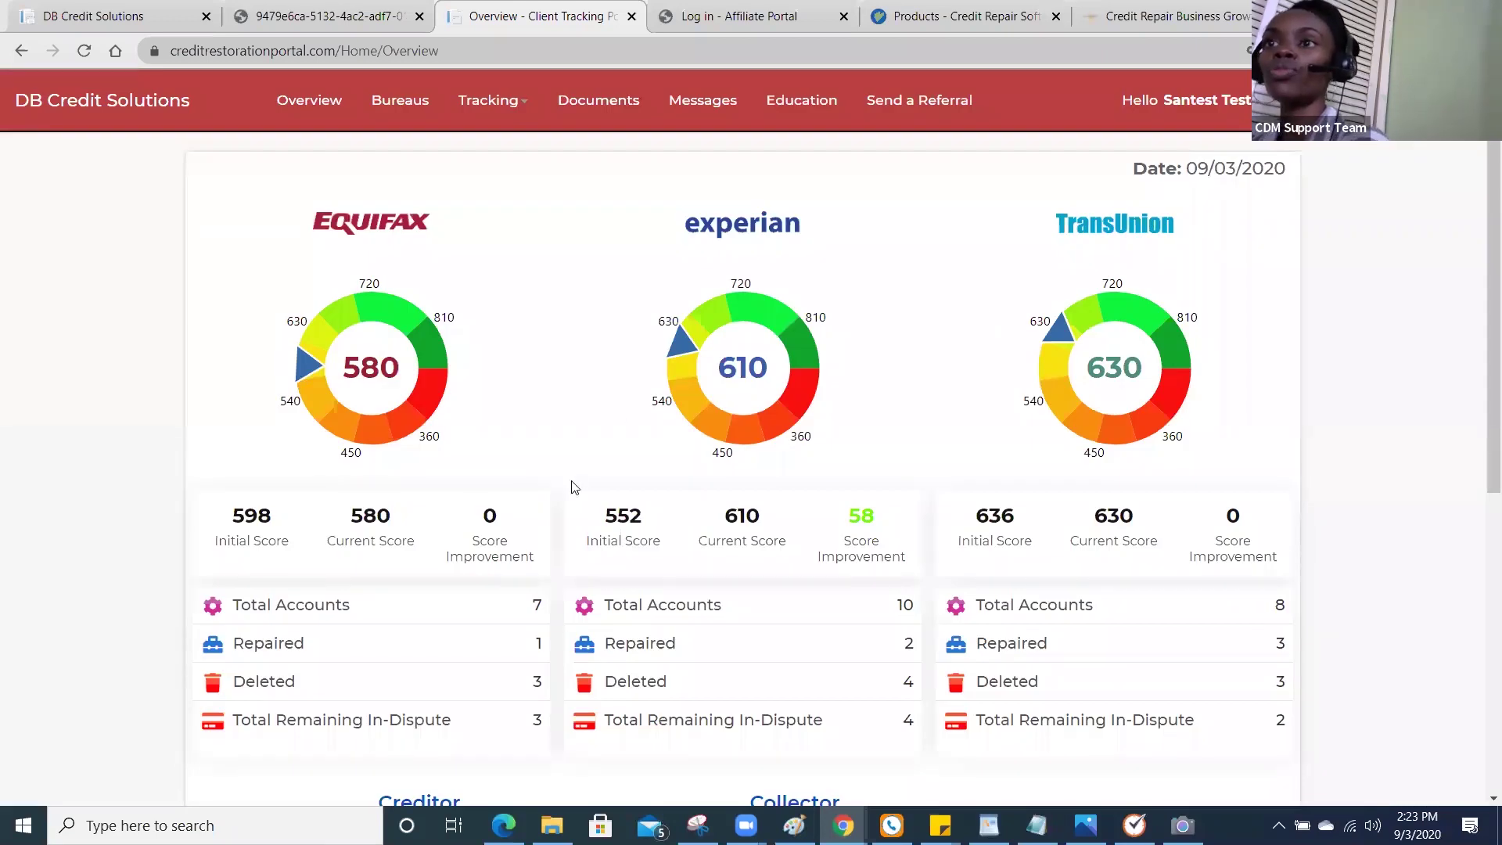
left_click(135, 25)
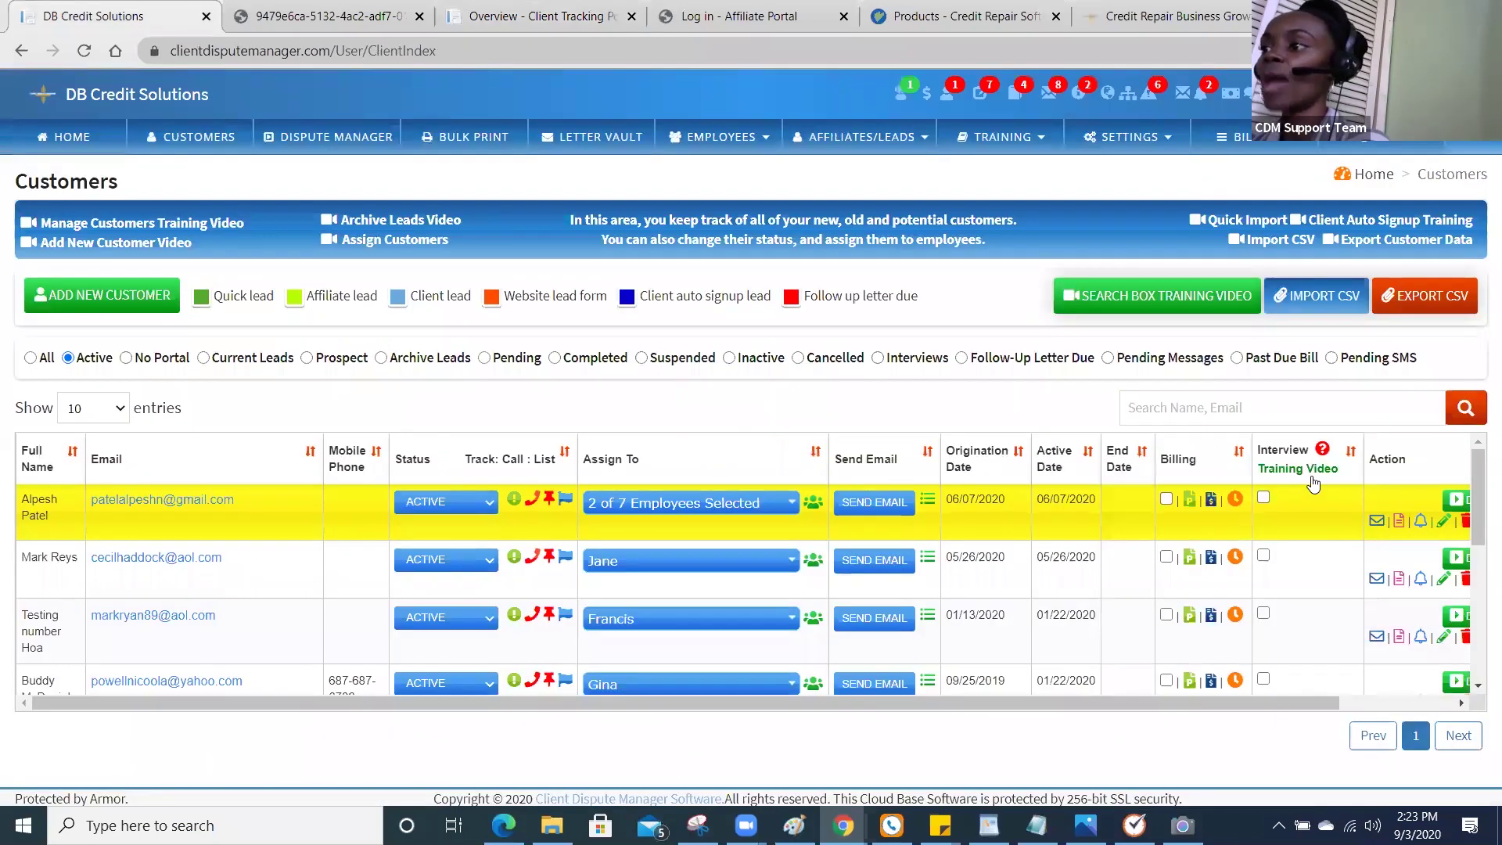
left_click(1264, 498)
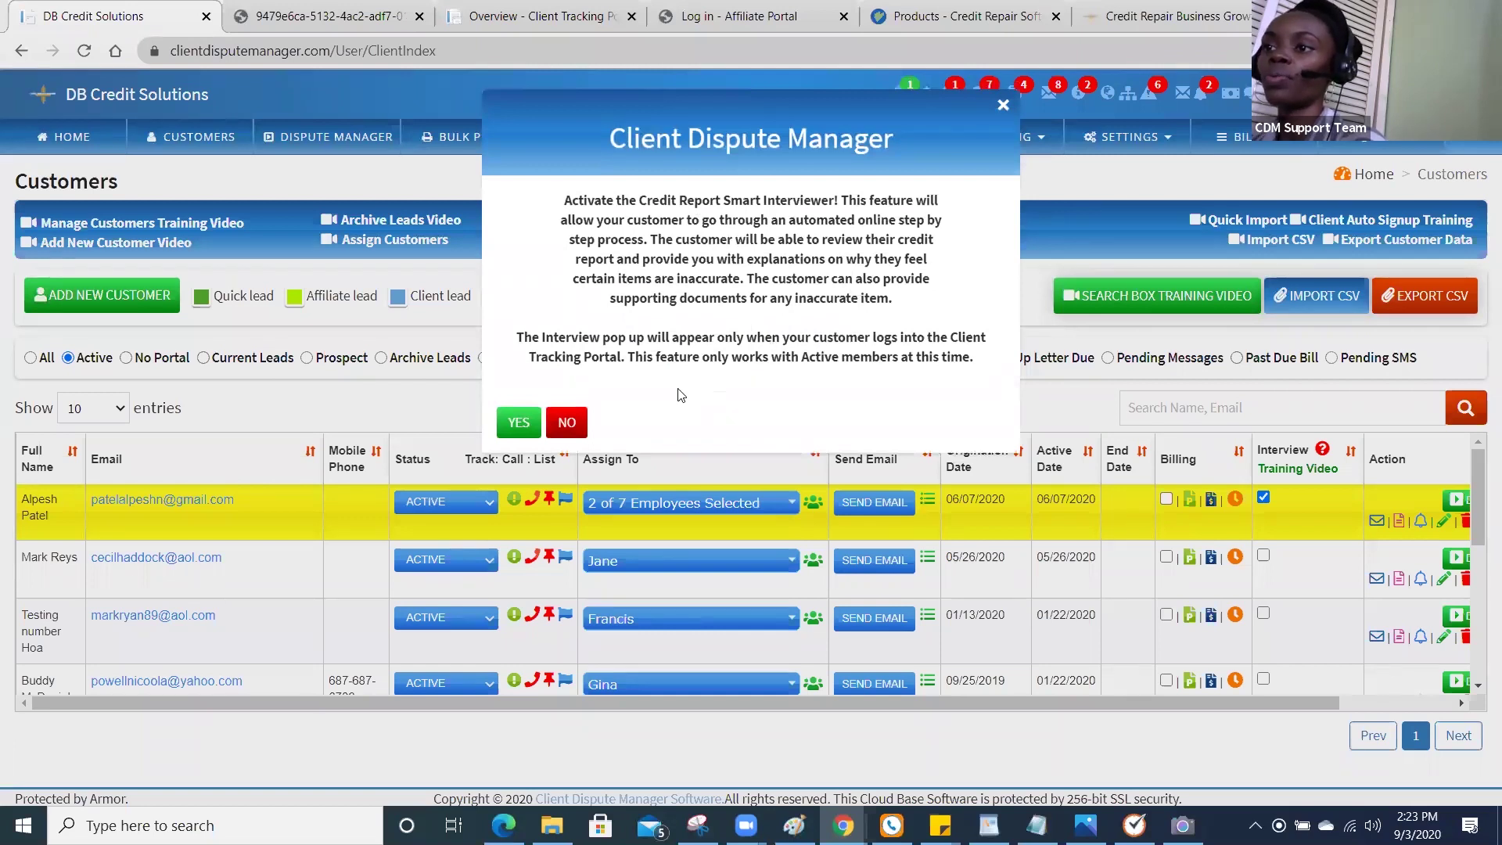
left_click(567, 423)
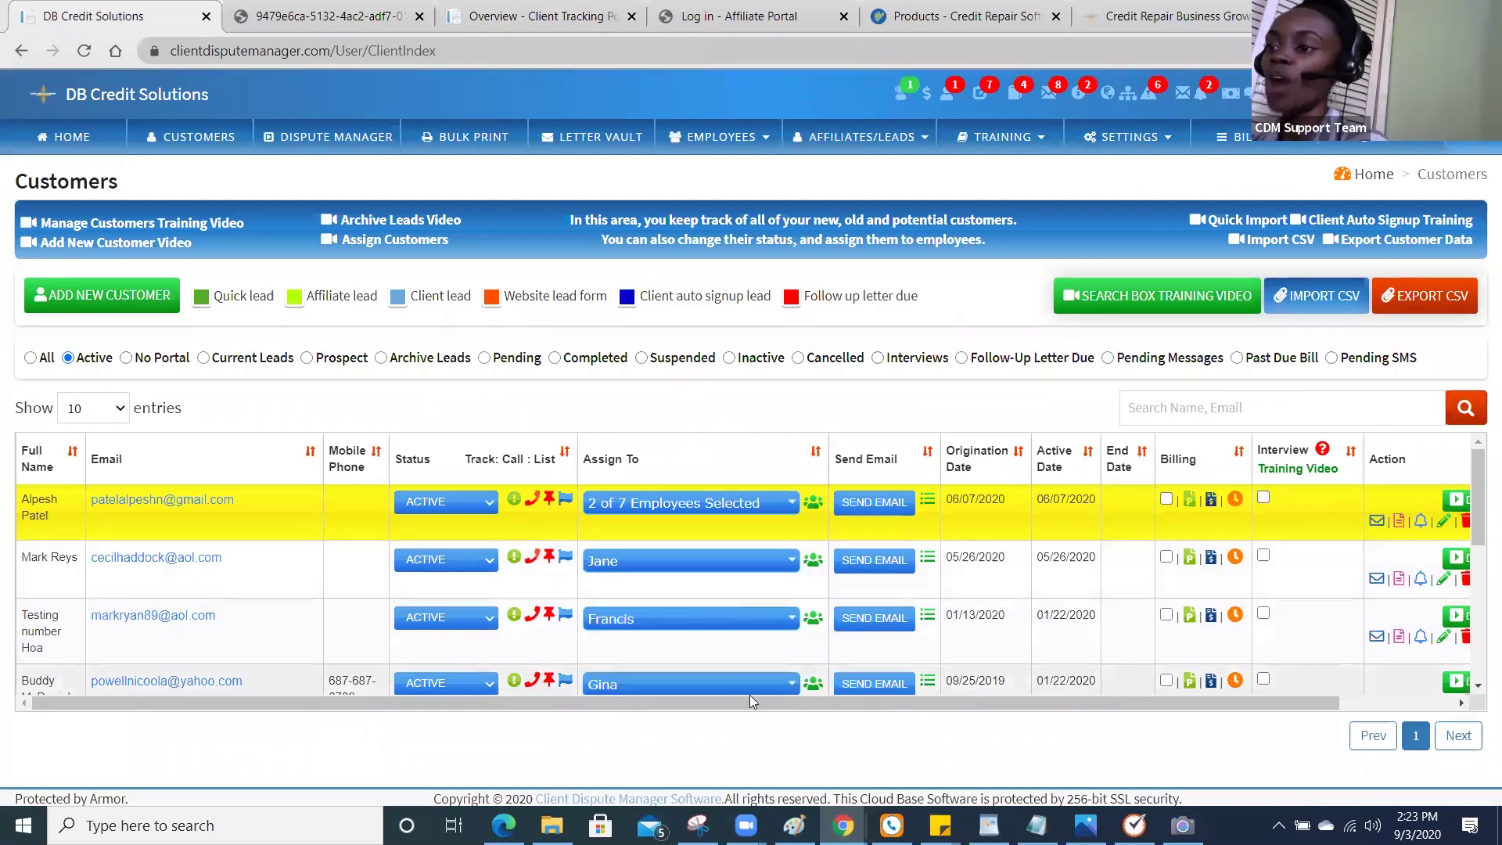
left_click_drag(753, 698, 867, 699)
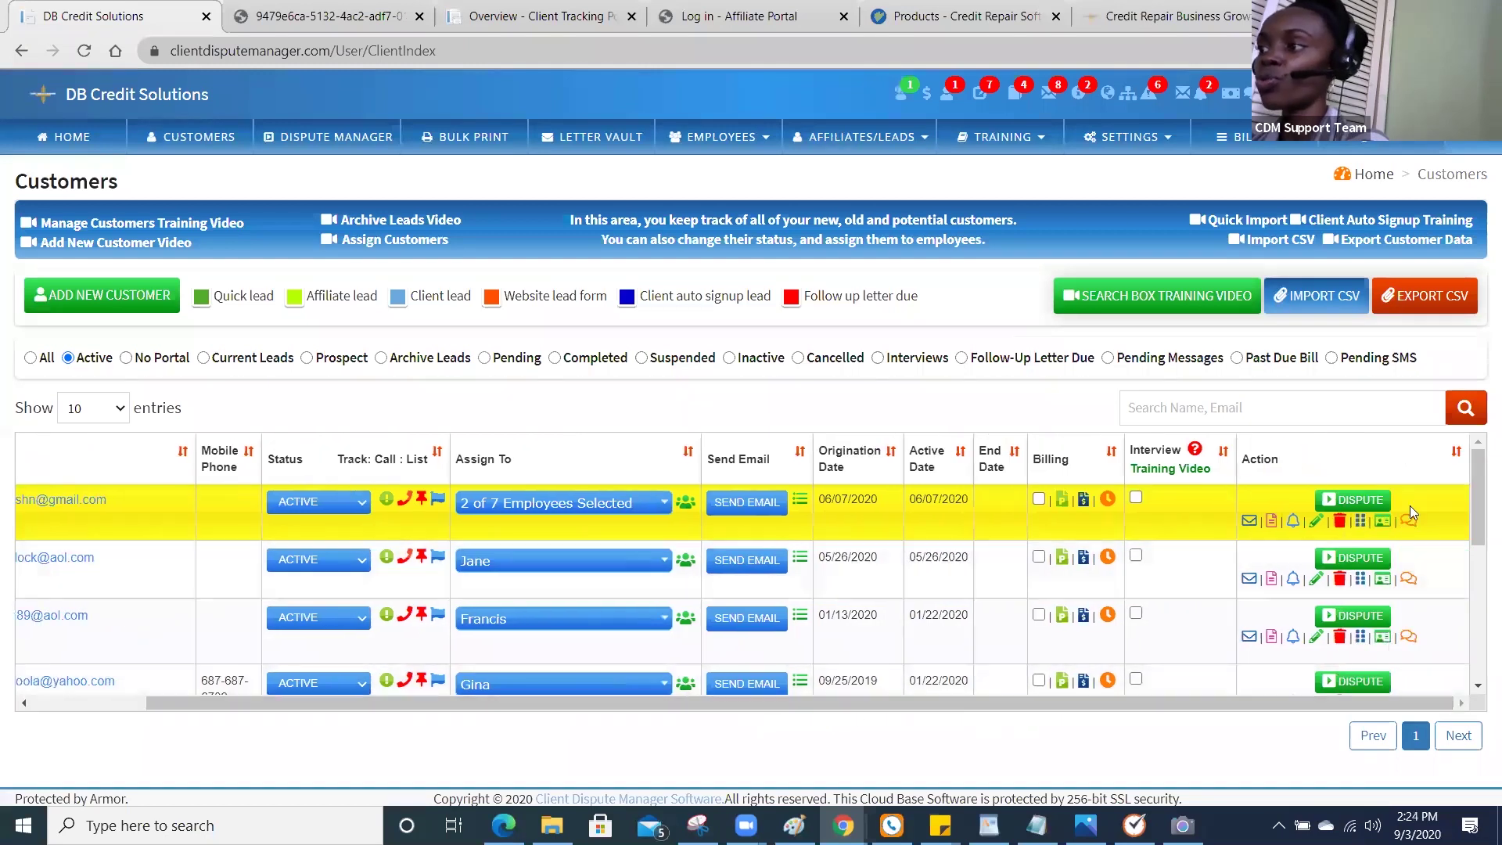
left_click_drag(1482, 509, 1481, 651)
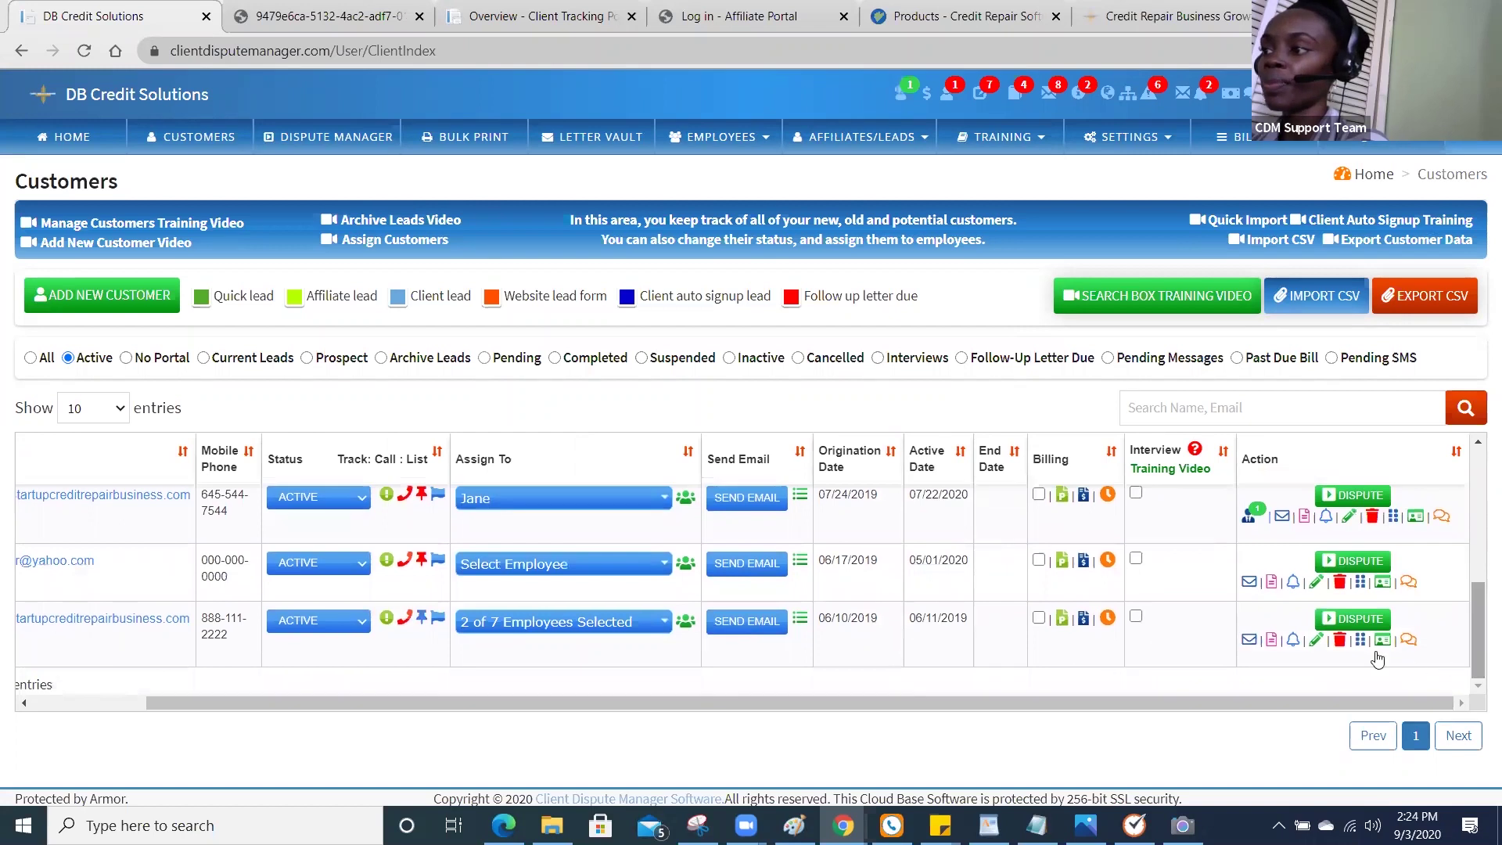
left_click(1348, 621)
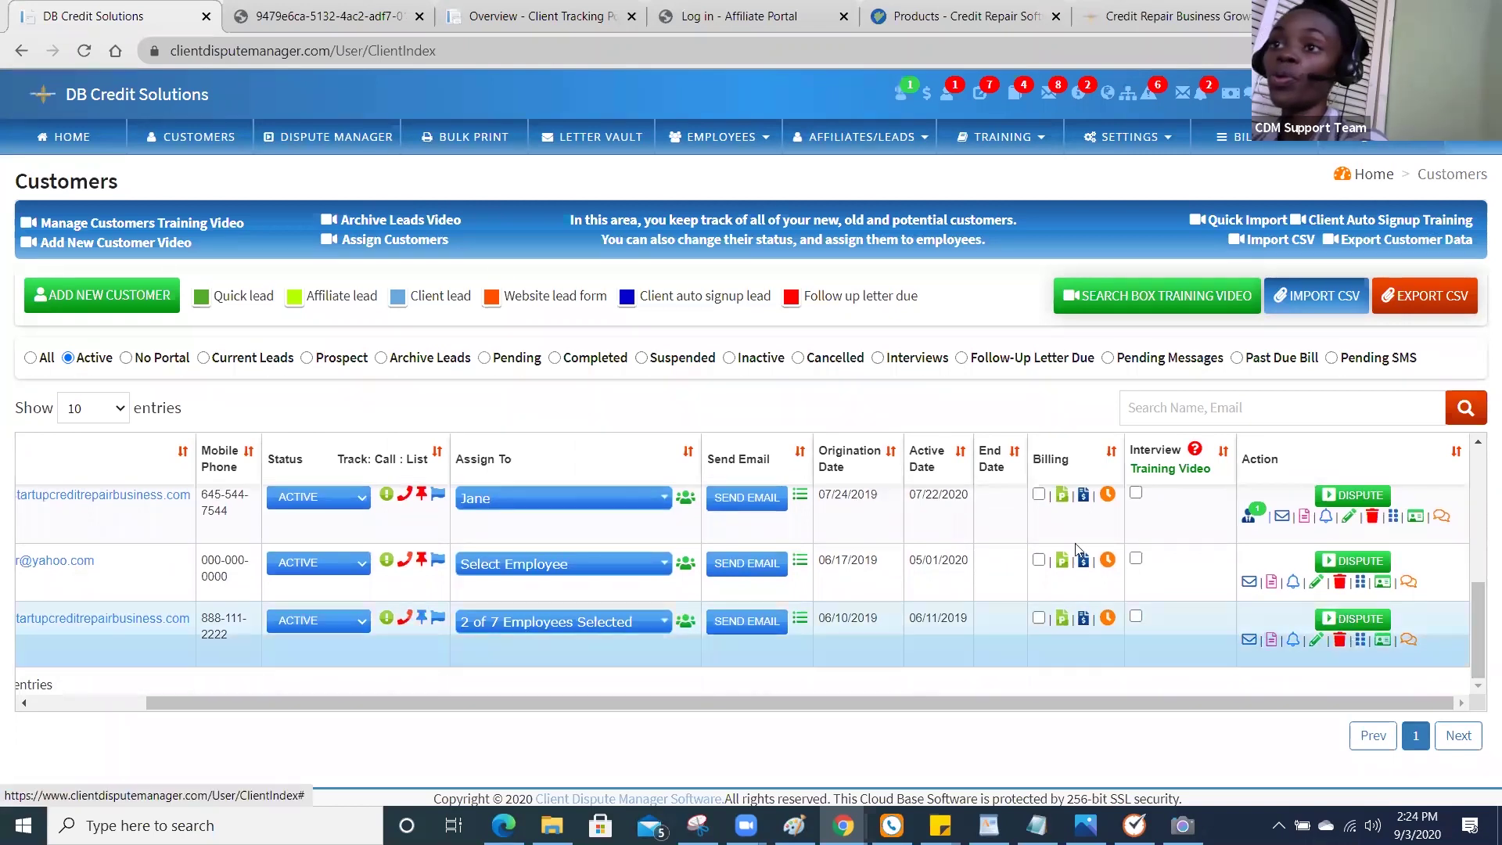
Open Dispute Manager showing initial scores 652/624/629 and current scores 557/557/526.
left_click(337, 149)
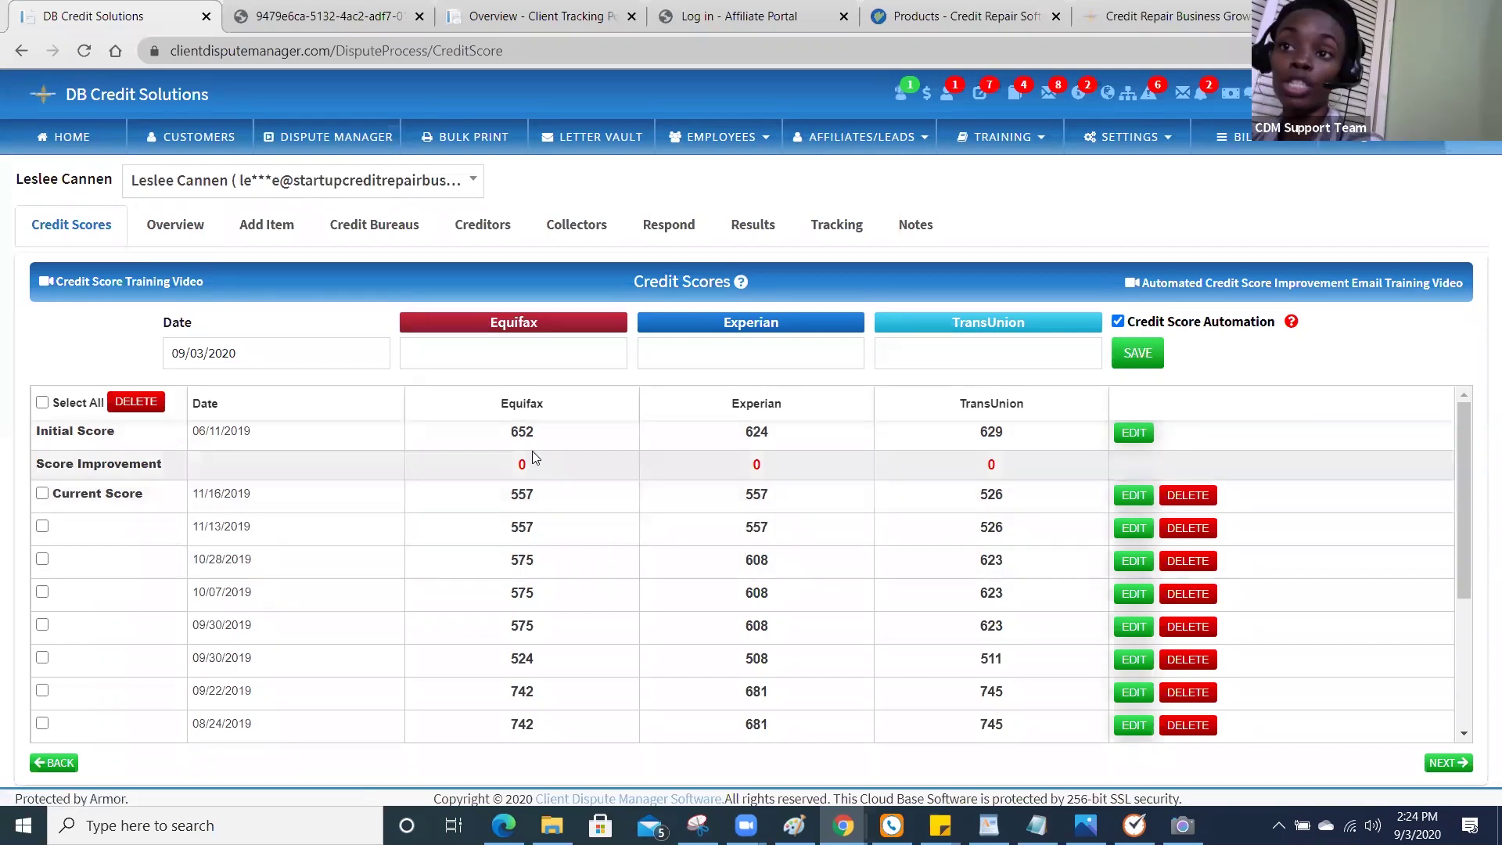
Switch to the Overview tab showing 17 items deleted, 6 repaired and 3 in dispute.
left_click(177, 235)
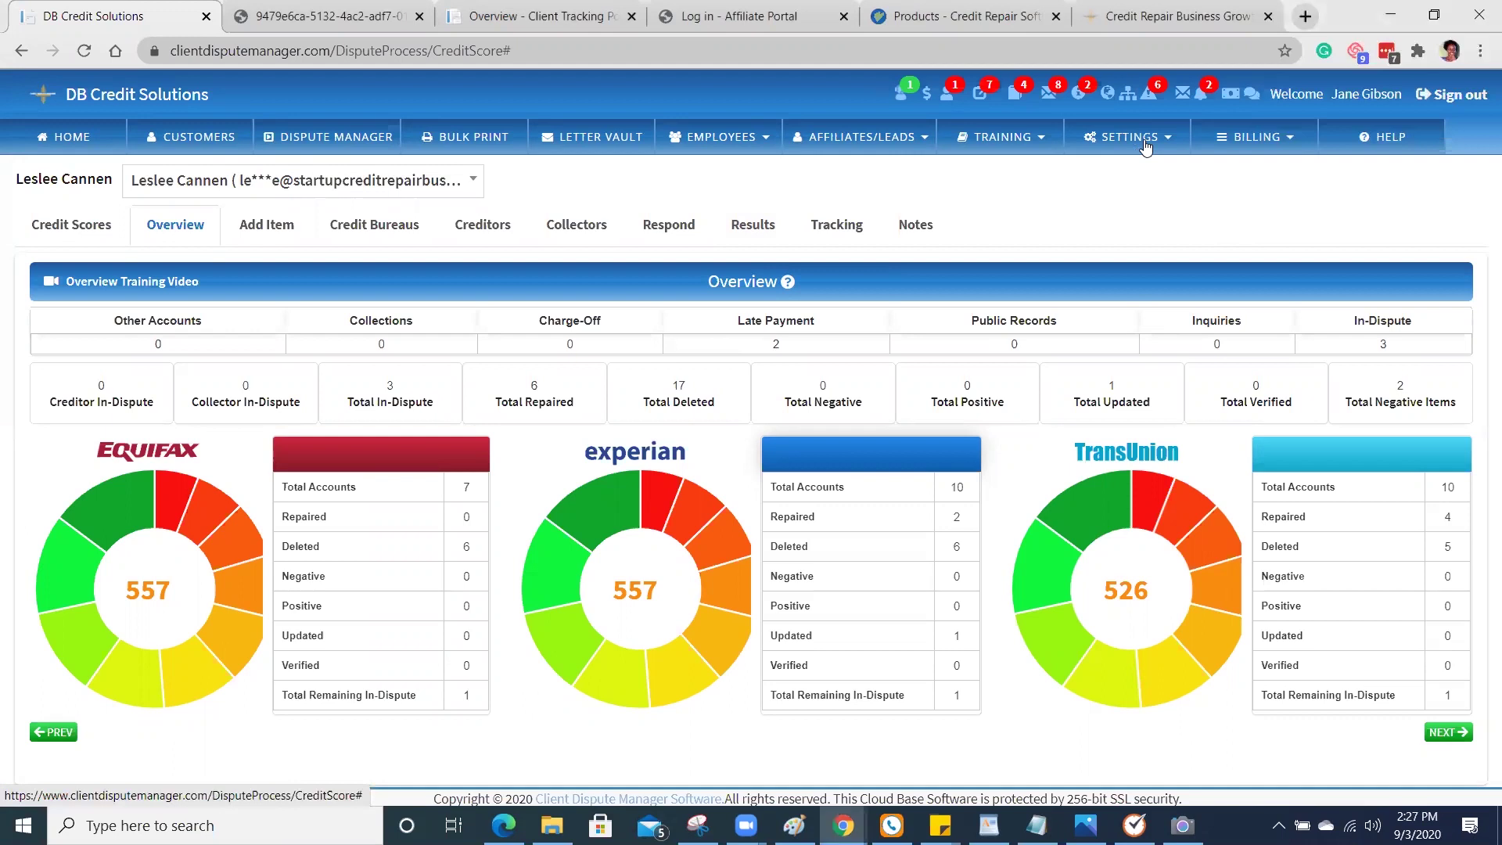
Open Settings > Client Auto Signup and scroll down to the Credit Monitoring Setting and back.
left_click(1145, 146)
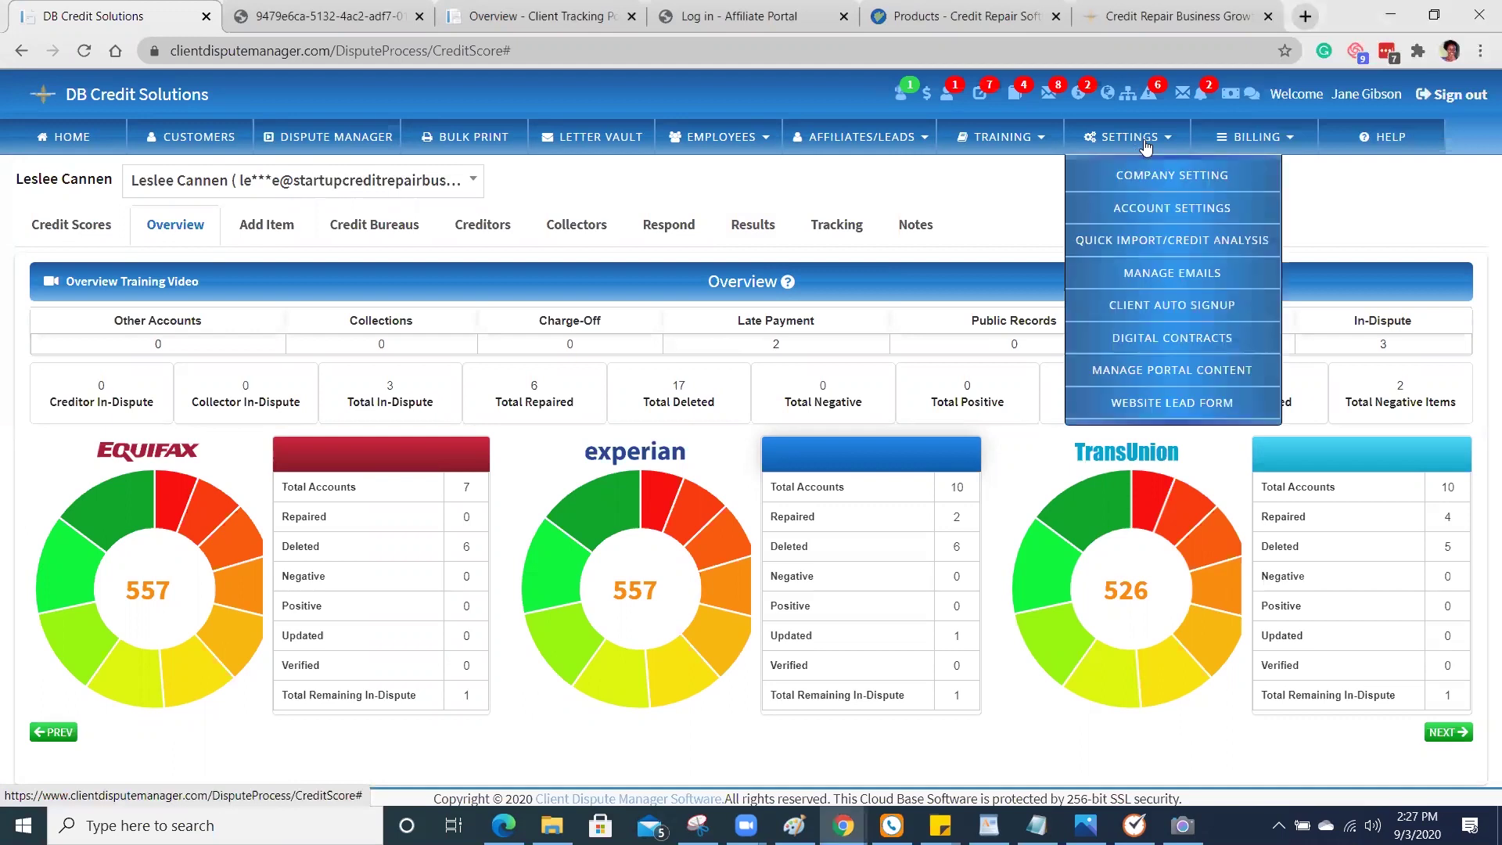
left_click(1159, 313)
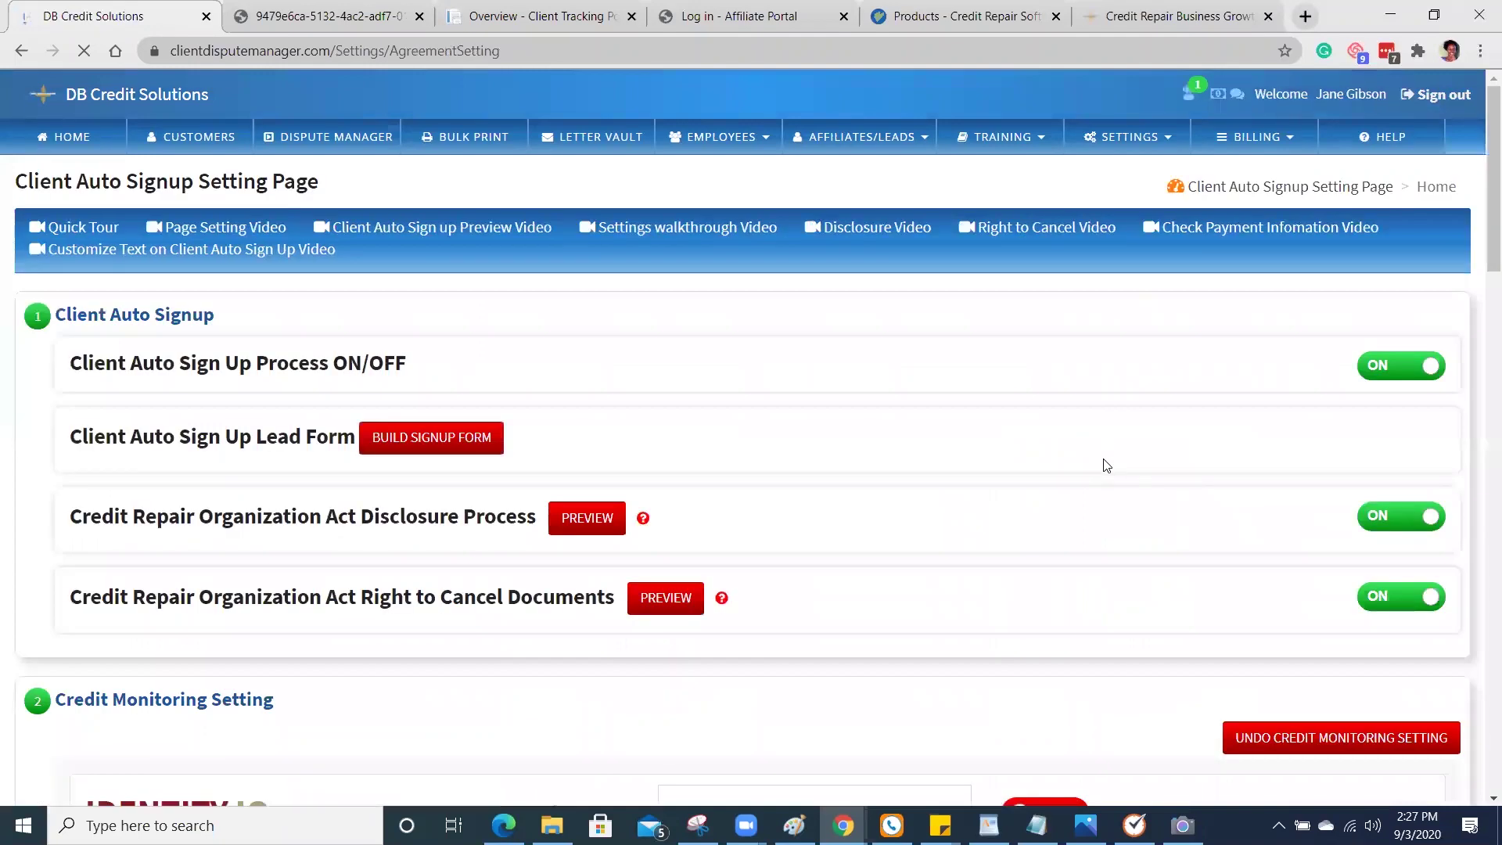
scroll(1106, 453, "down", 2)
scroll(1106, 465, "down", 4)
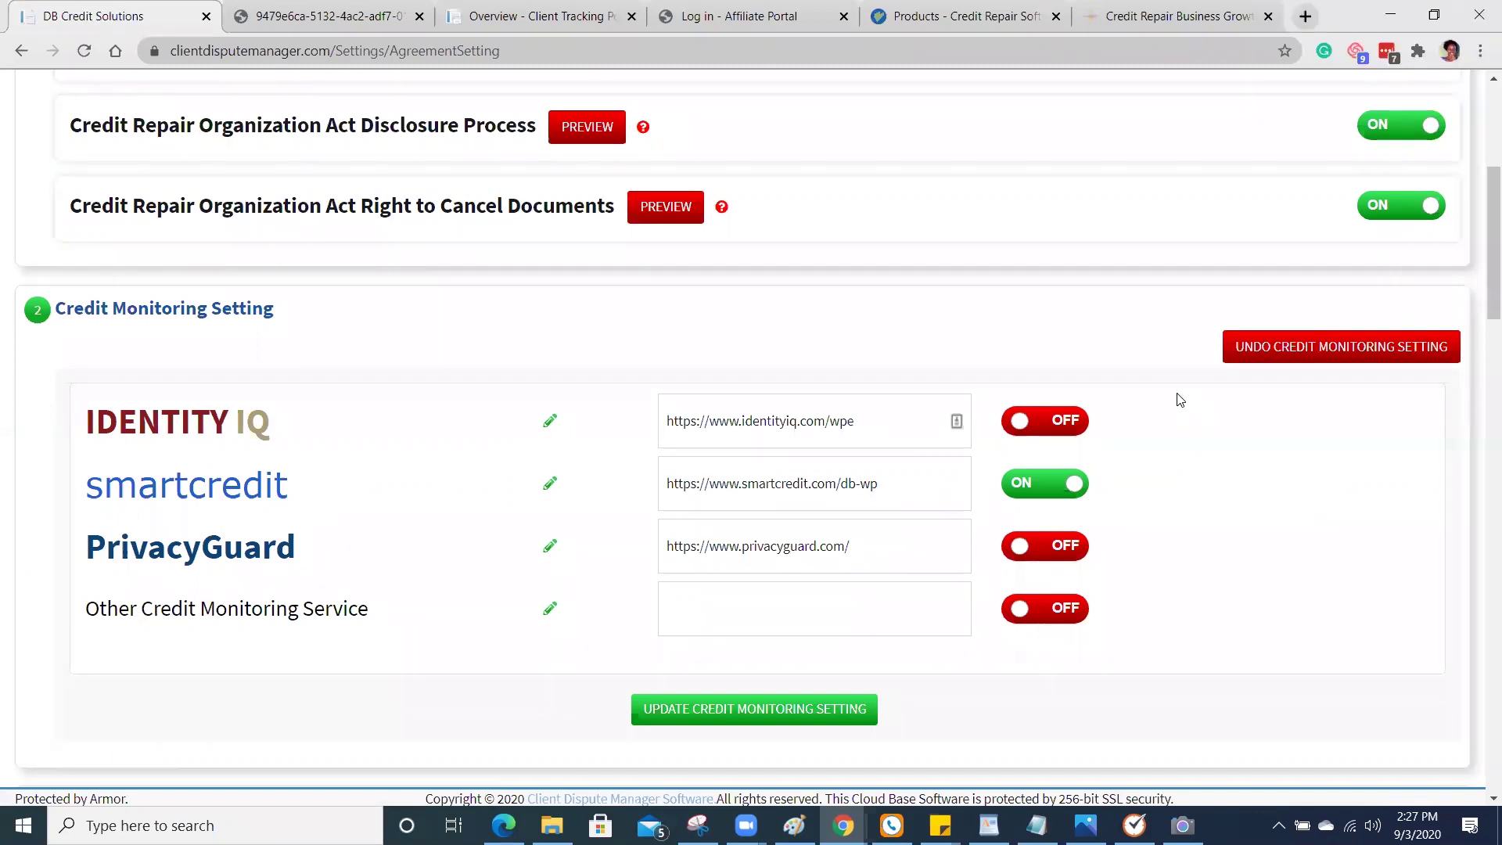
scroll(1179, 399, "up", 5)
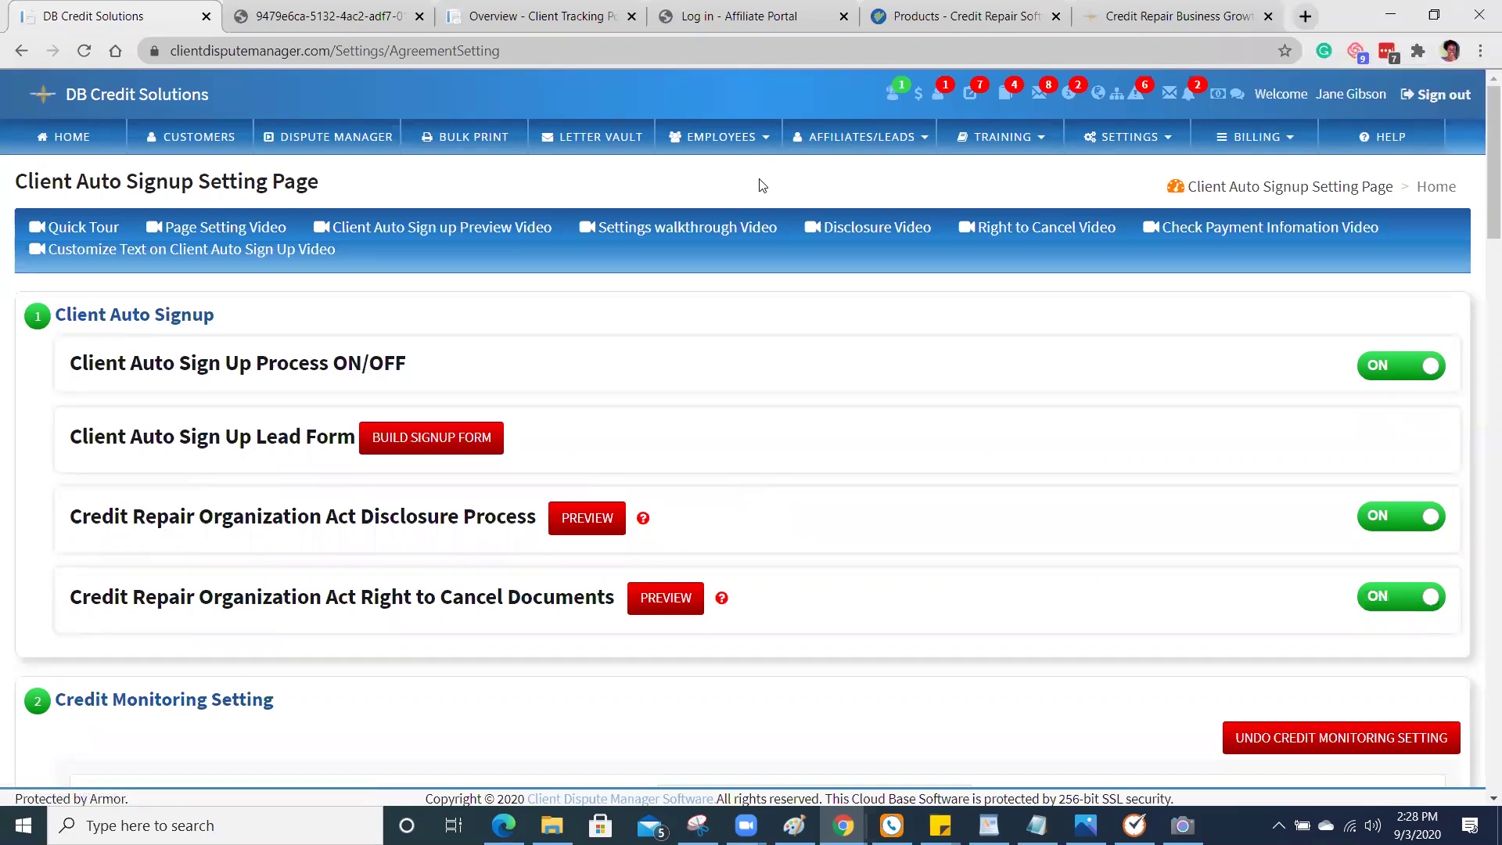
Open another client's empty Credit Scores page in Dispute Manager, then bring up the Settings menu.
left_click(371, 139)
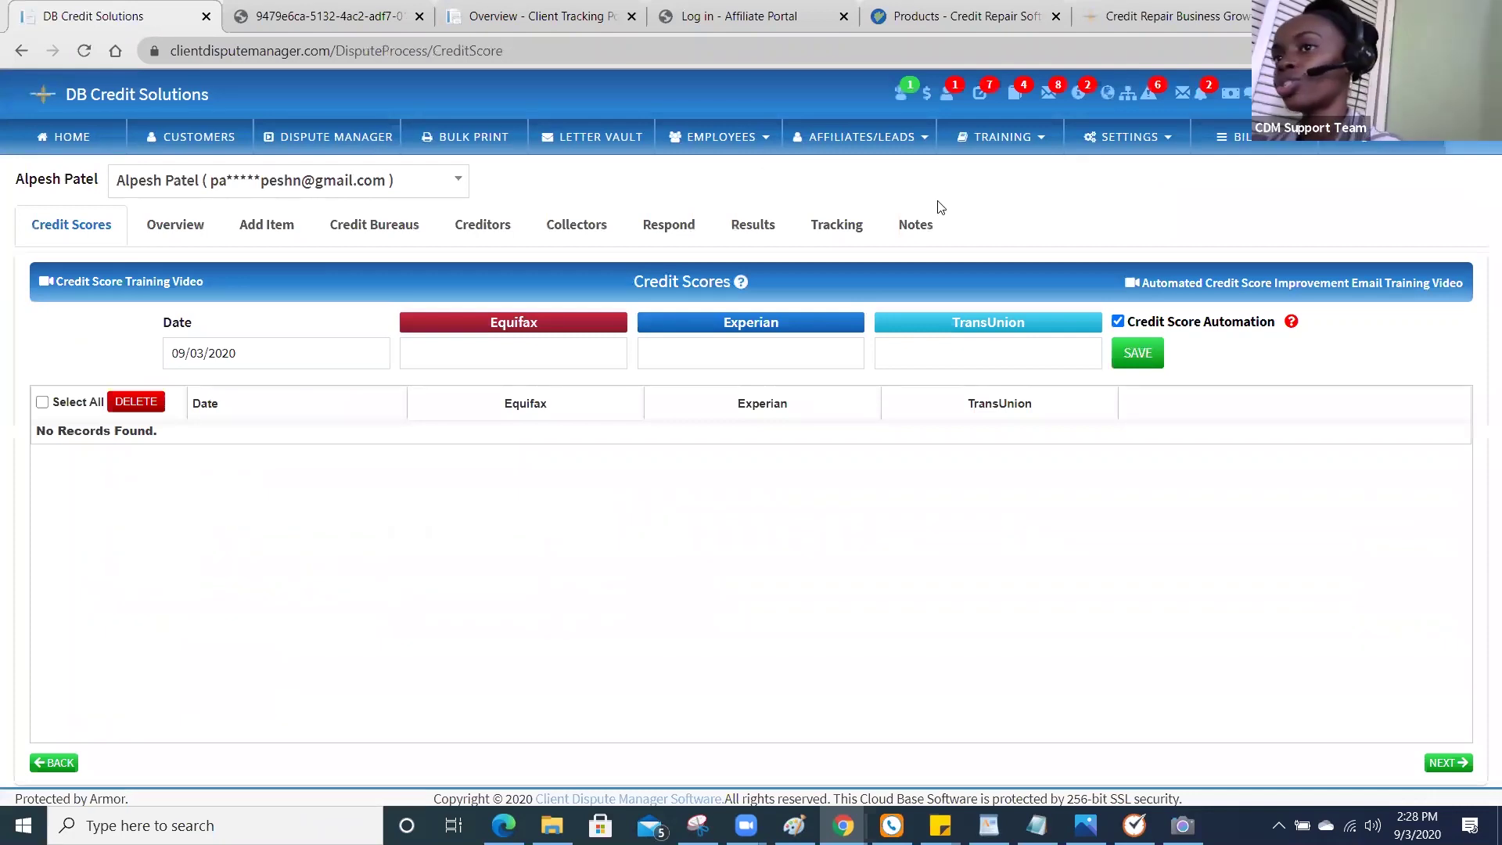
left_click(1141, 151)
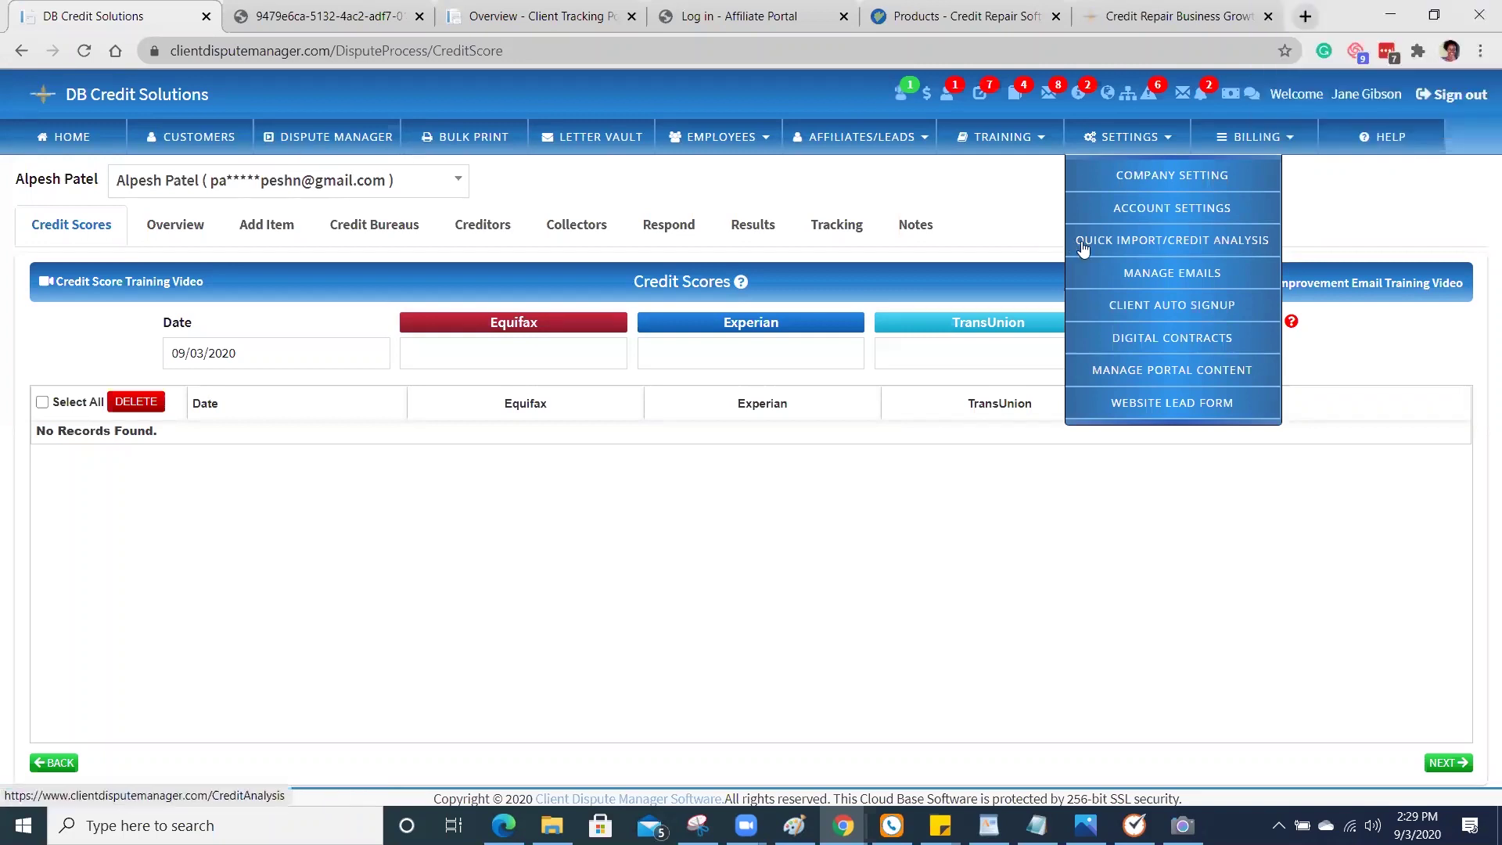
Go to the Customers list and bring up the email templates for the top customer.
left_click(202, 149)
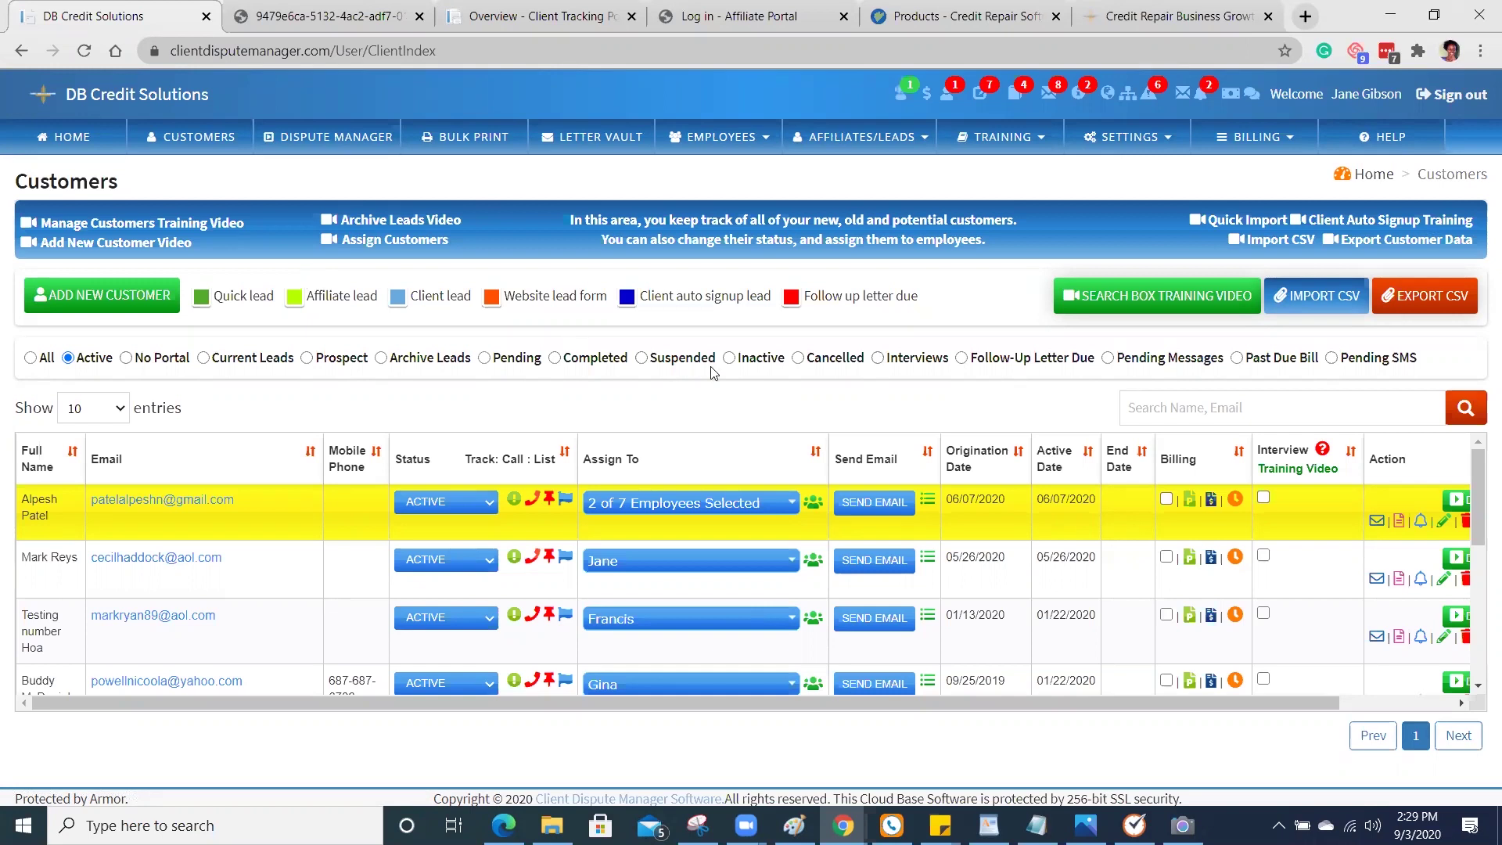
left_click(850, 502)
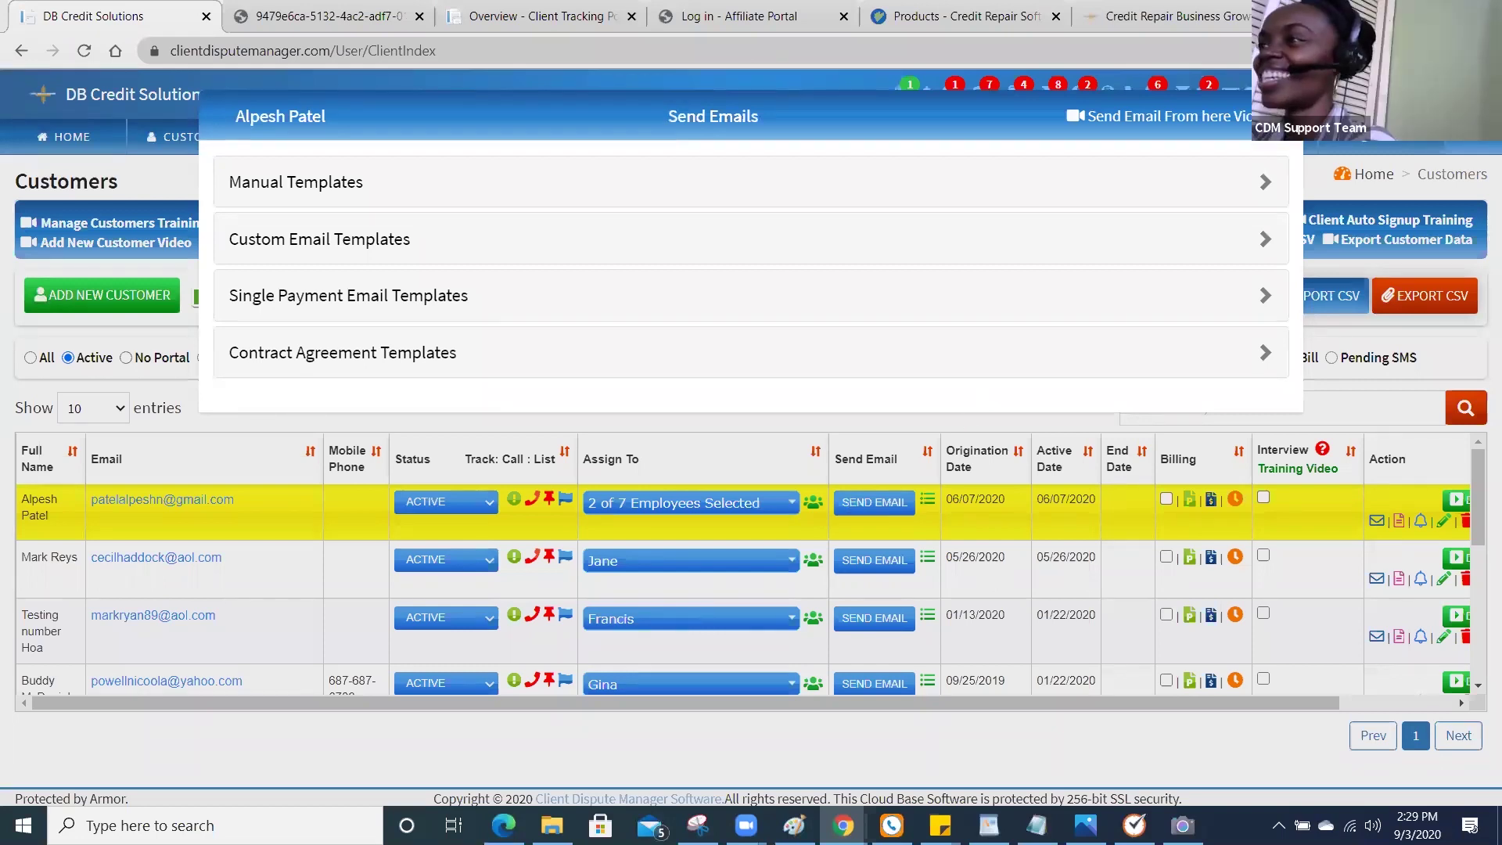
Close the email template menu and show the Settings dropdown on the Customers page.
left_click(1287, 106)
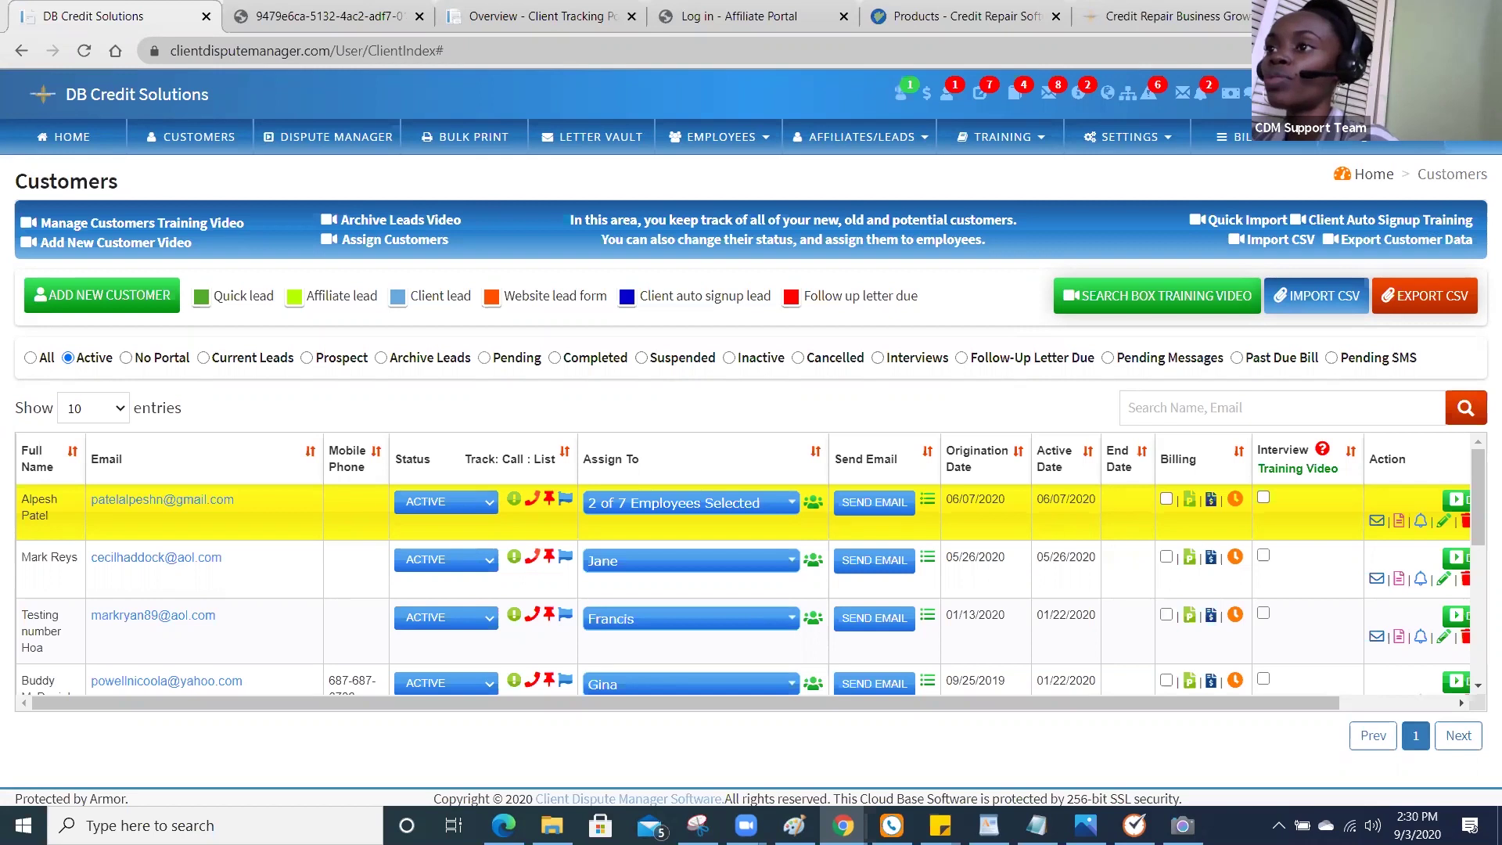
left_click(1147, 146)
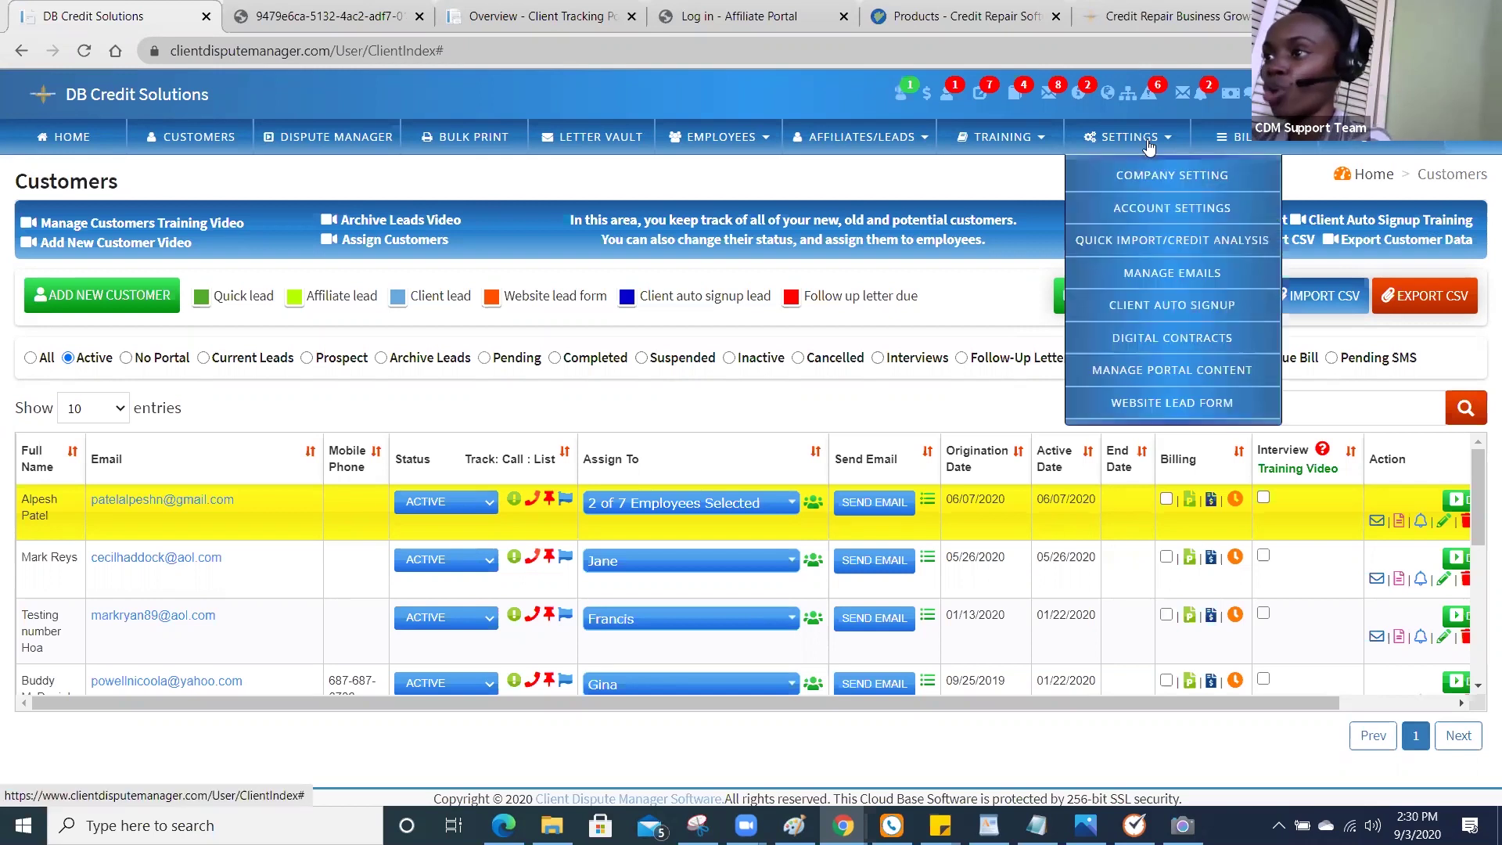
Go to Settings > Client Auto Signup to open its settings page.
left_click(1156, 305)
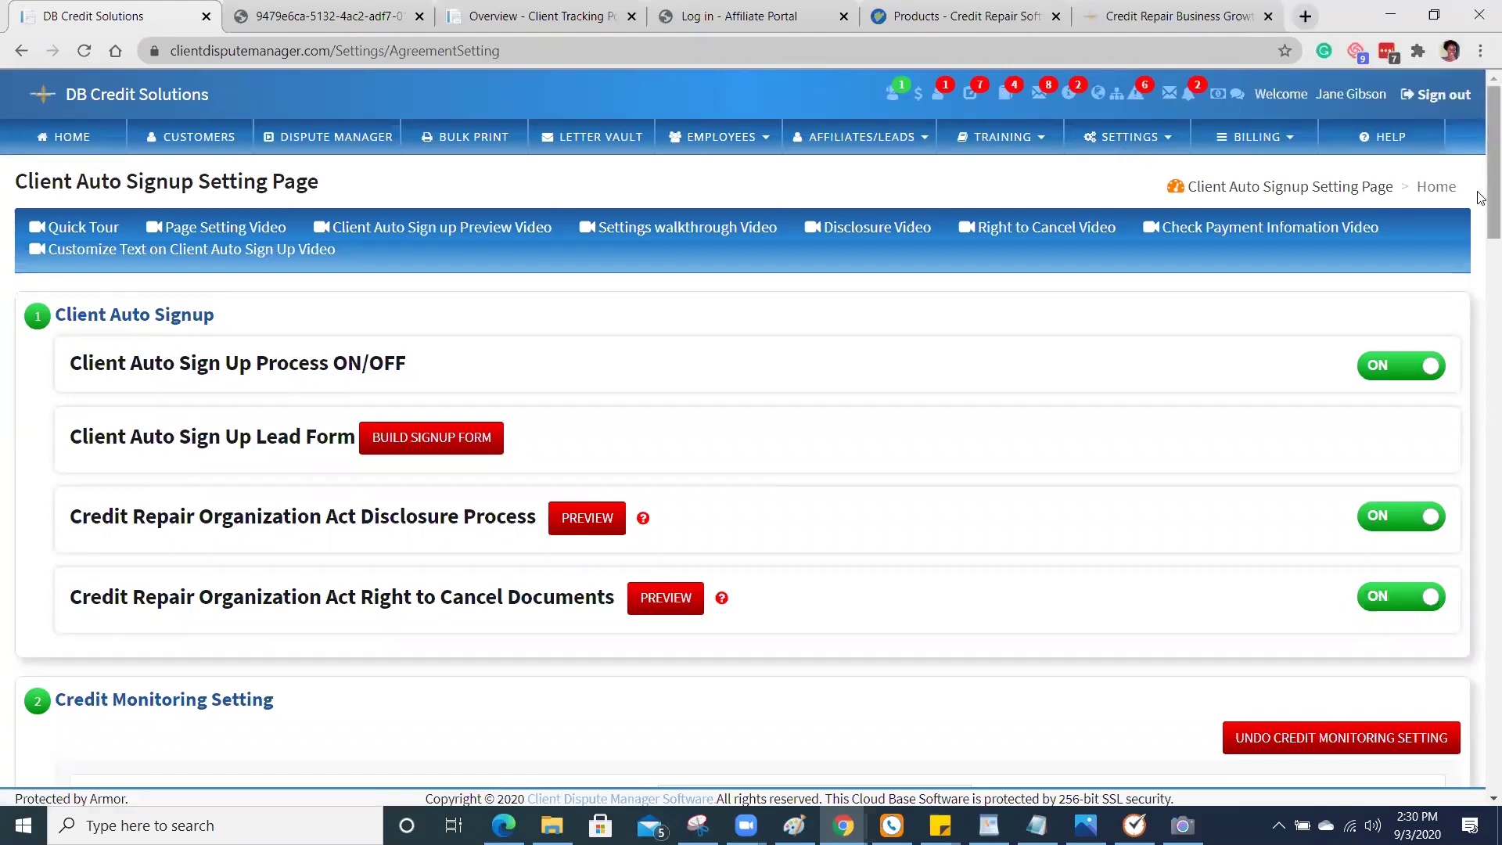
Scroll to Credit Monitoring Setting: SmartCredit ON; IdentityIQ, PrivacyGuard and Other OFF.
left_click_drag(1481, 196, 1336, 166)
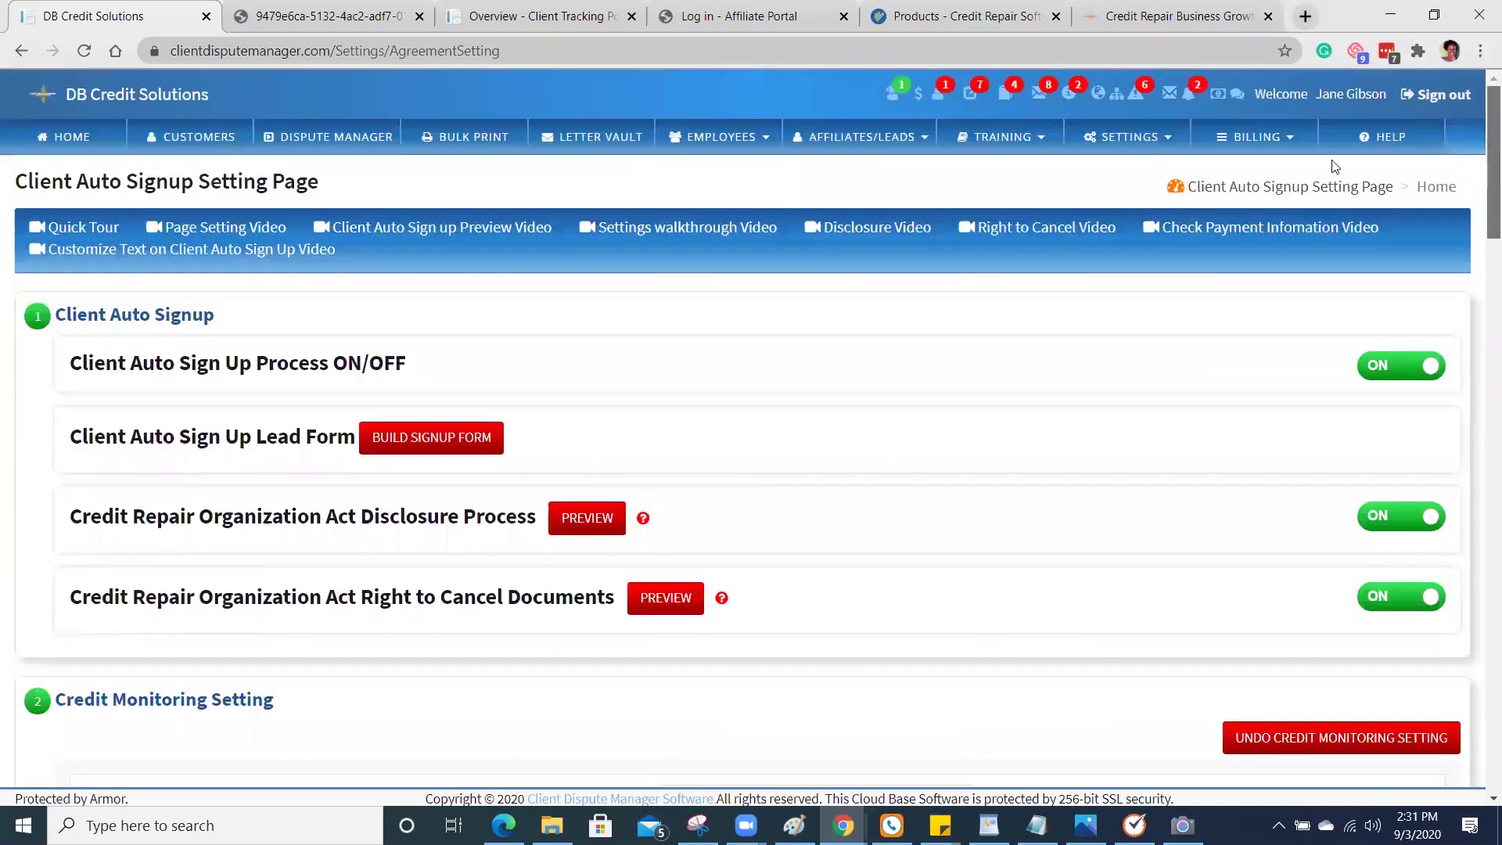
left_click(1161, 148)
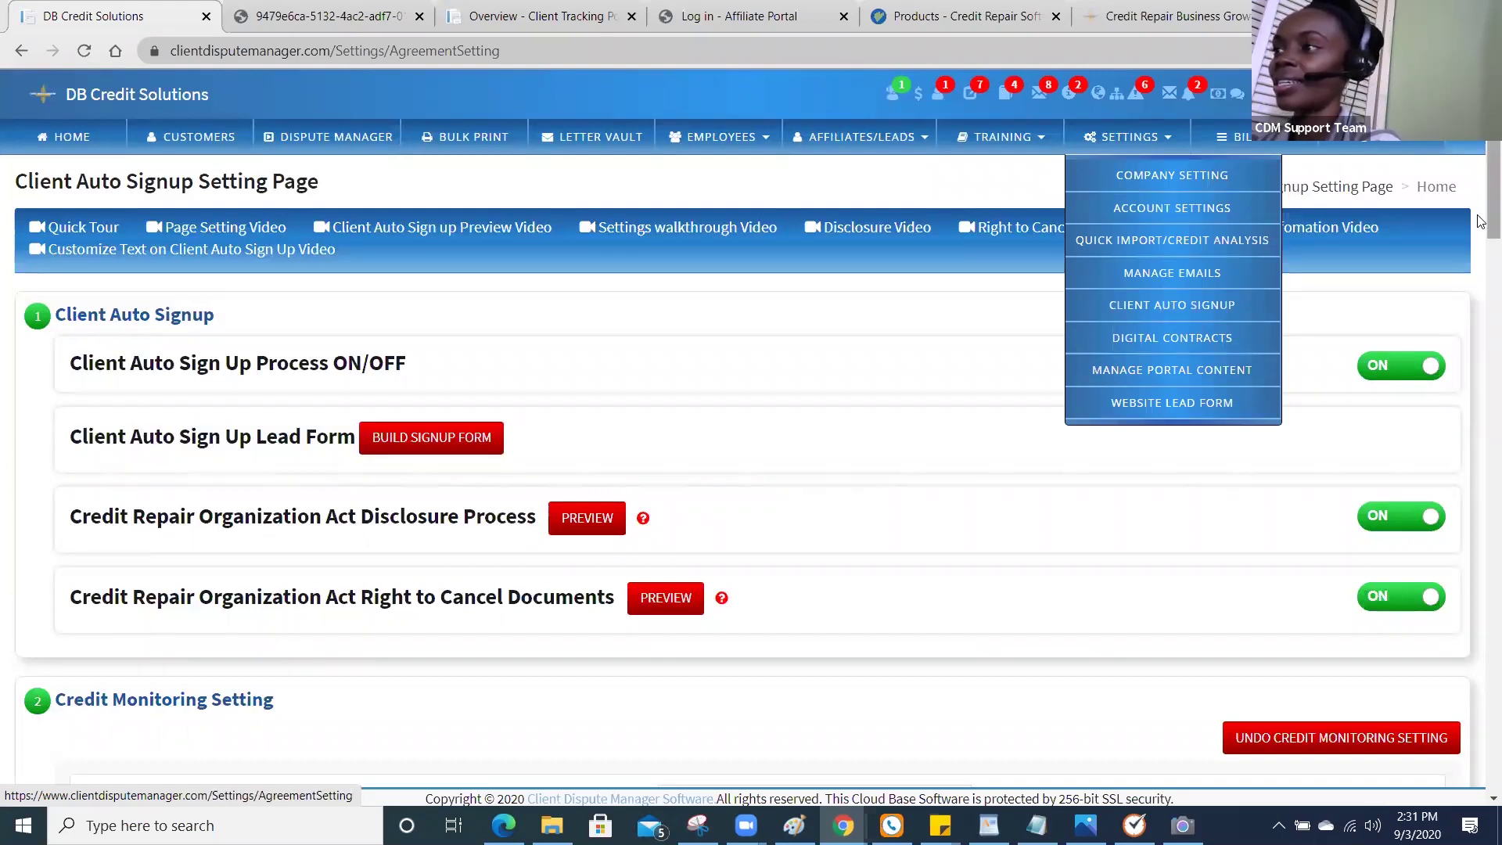
left_click_drag(1481, 220, 1481, 222)
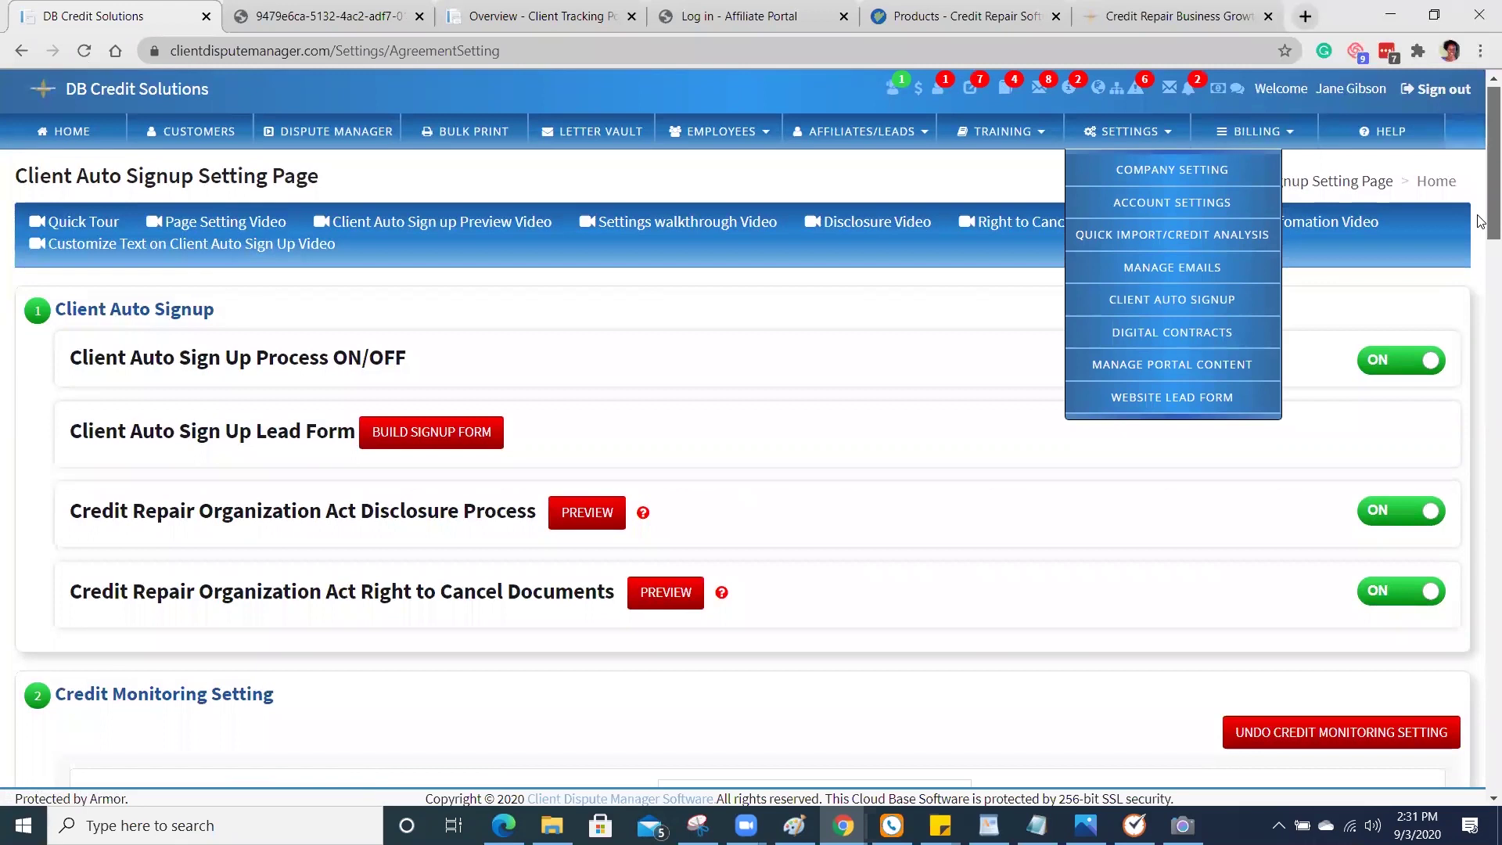
left_click_drag(1481, 238, 1481, 323)
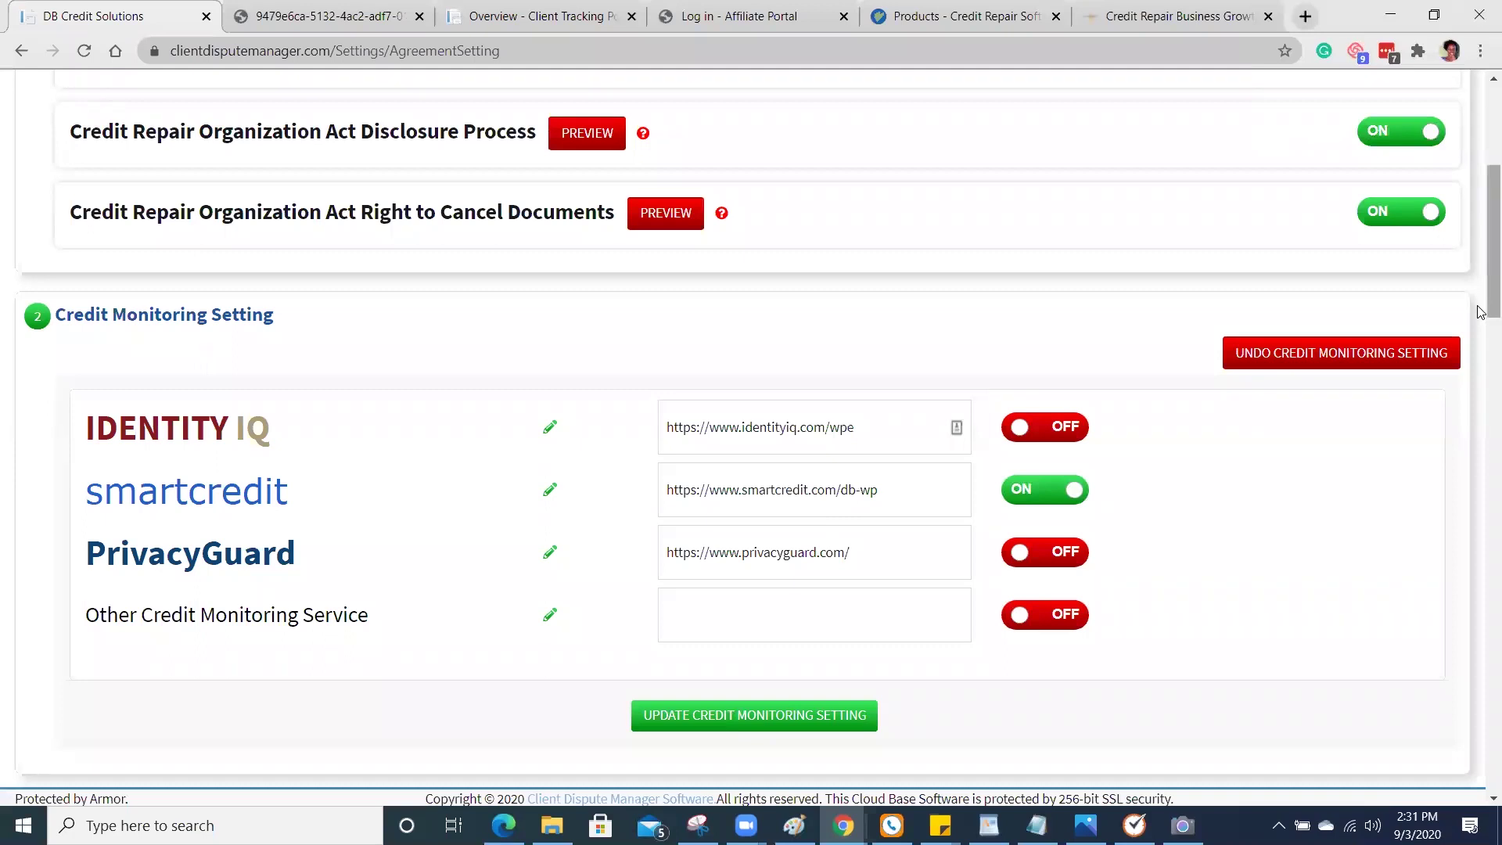
Review the auto signup page, then go to Settings > Quick Import/Credit Analysis.
scroll(1482, 324, "down", 1)
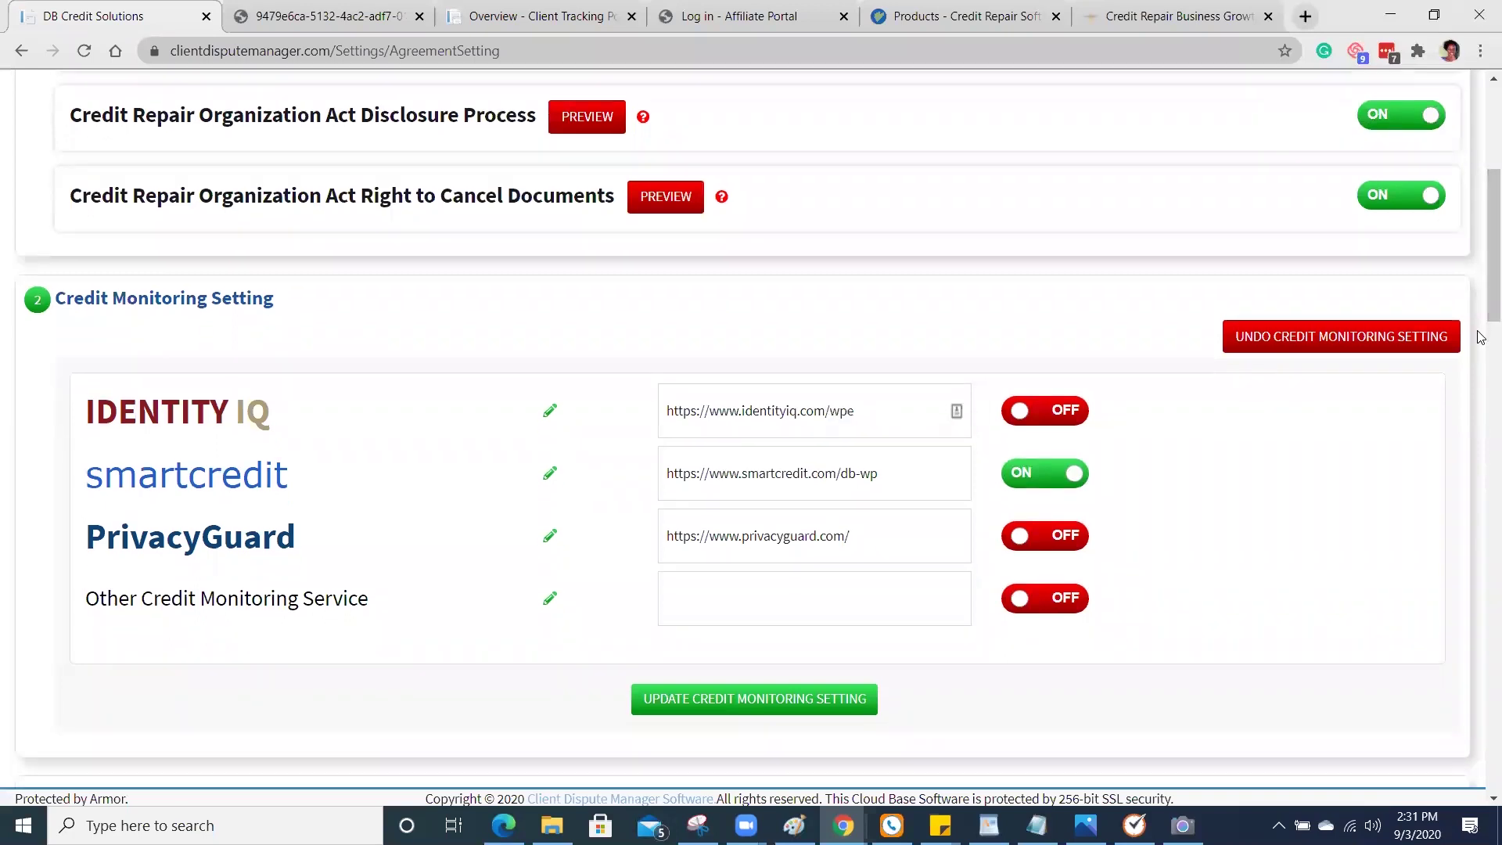
scroll(1481, 328, "down", 1)
scroll(1481, 323, "down", 2)
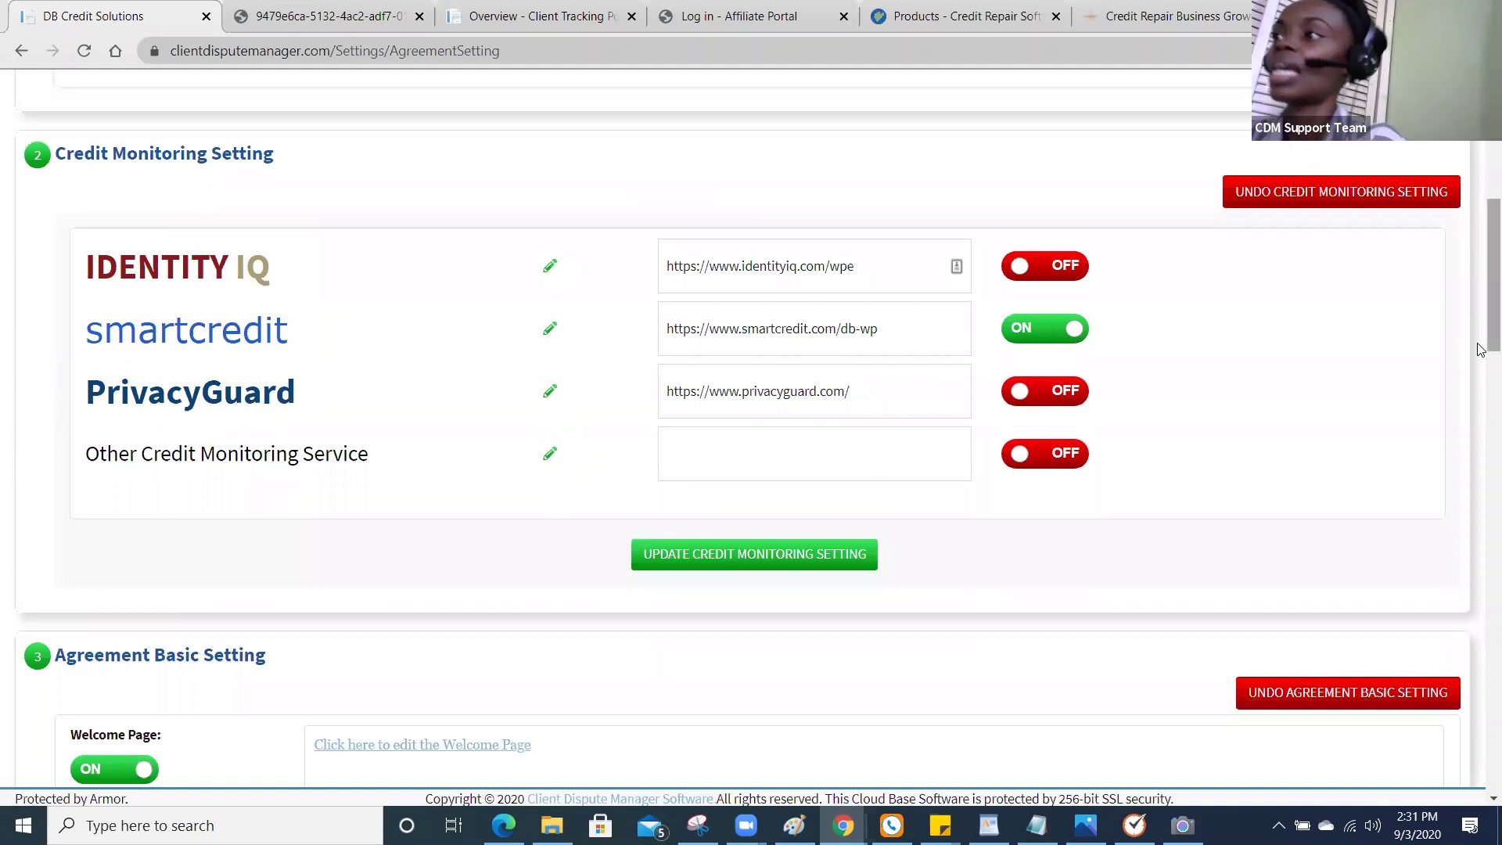
scroll(1481, 348, "up", 7)
mouse_move(1131, 137)
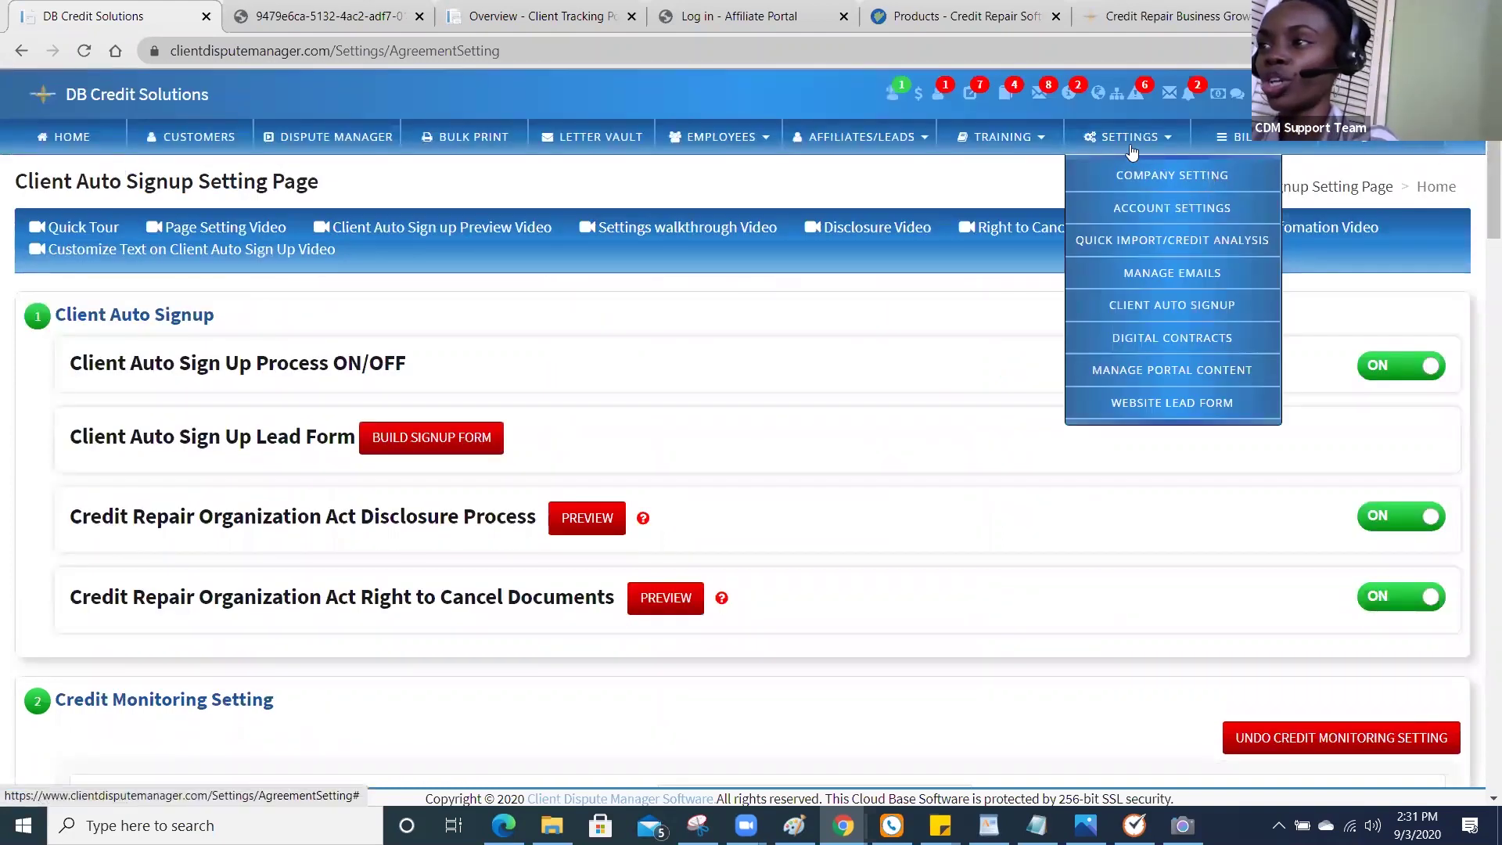
left_click(1130, 240)
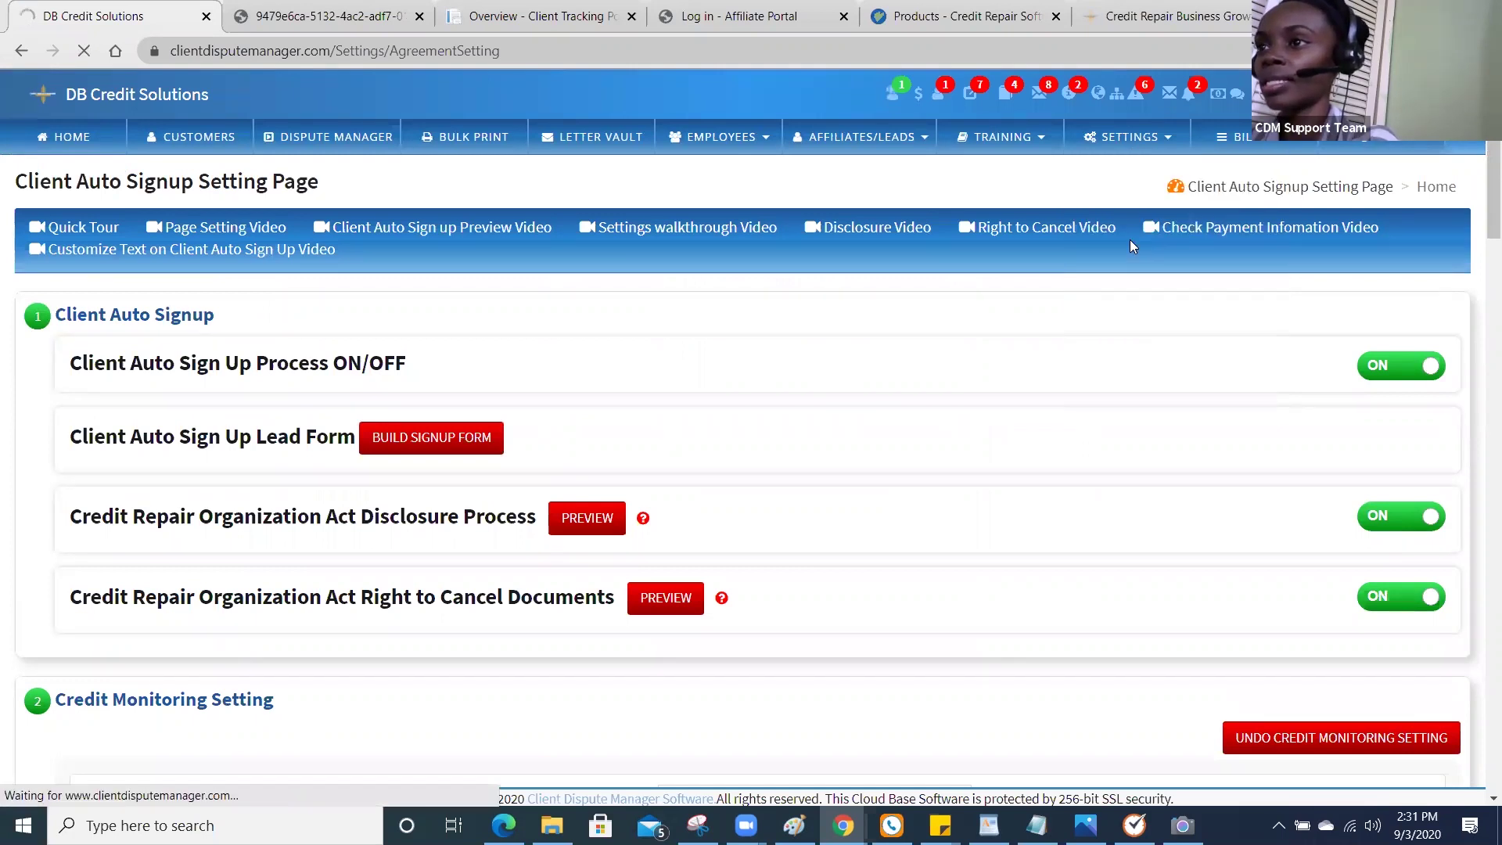
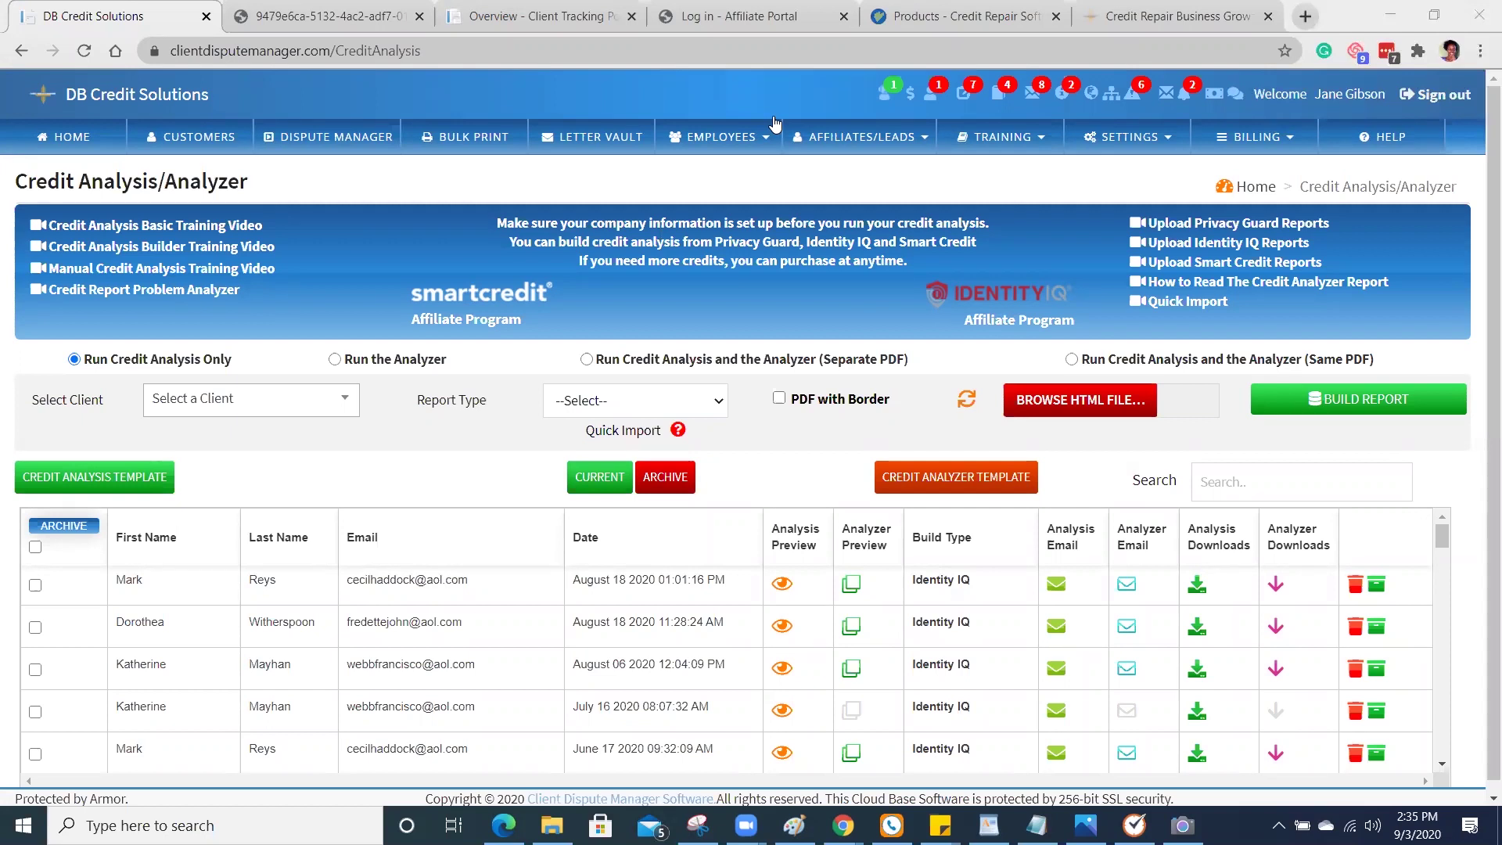
Select the 'Run Credit Analysis and the Analyzer (Separate PDF)' option.
left_click(587, 361)
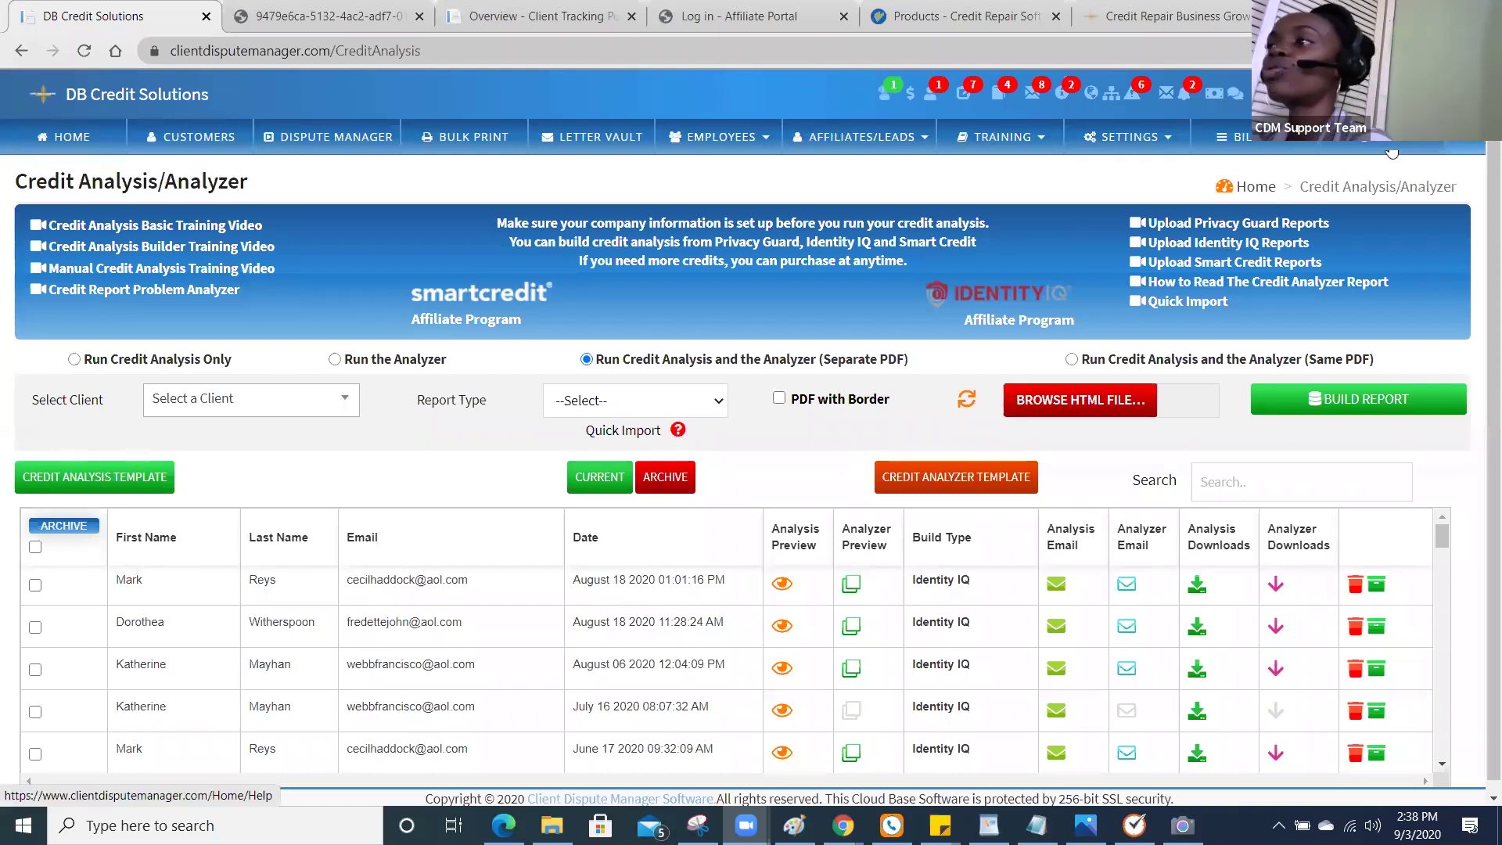
Go to the Contact Support page.
left_click(1293, 224)
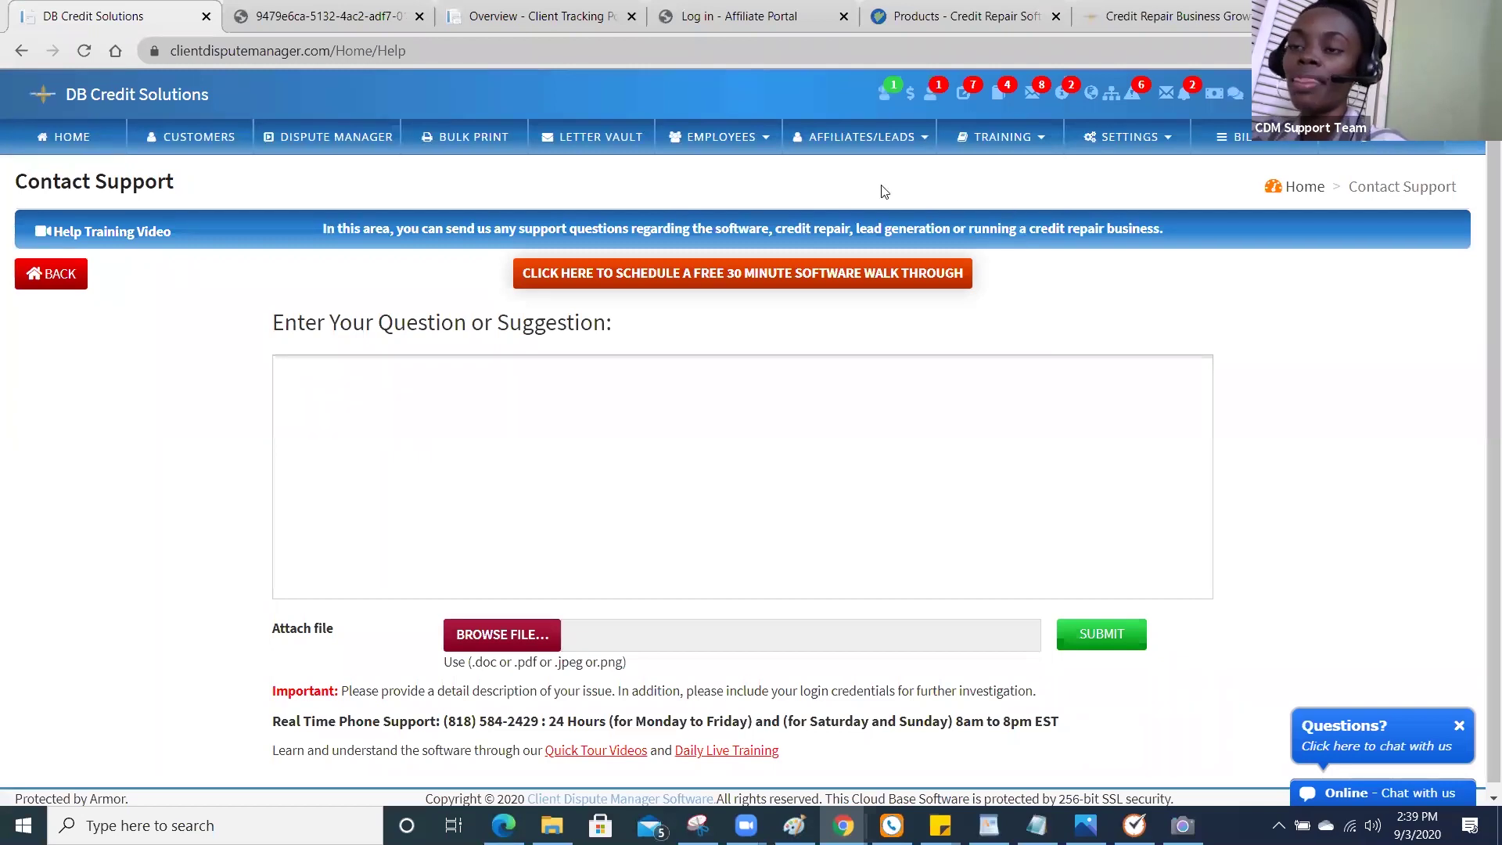
Return to Settings > Quick Import/Credit Analysis, then go to the Dispute Manager.
left_click(1121, 141)
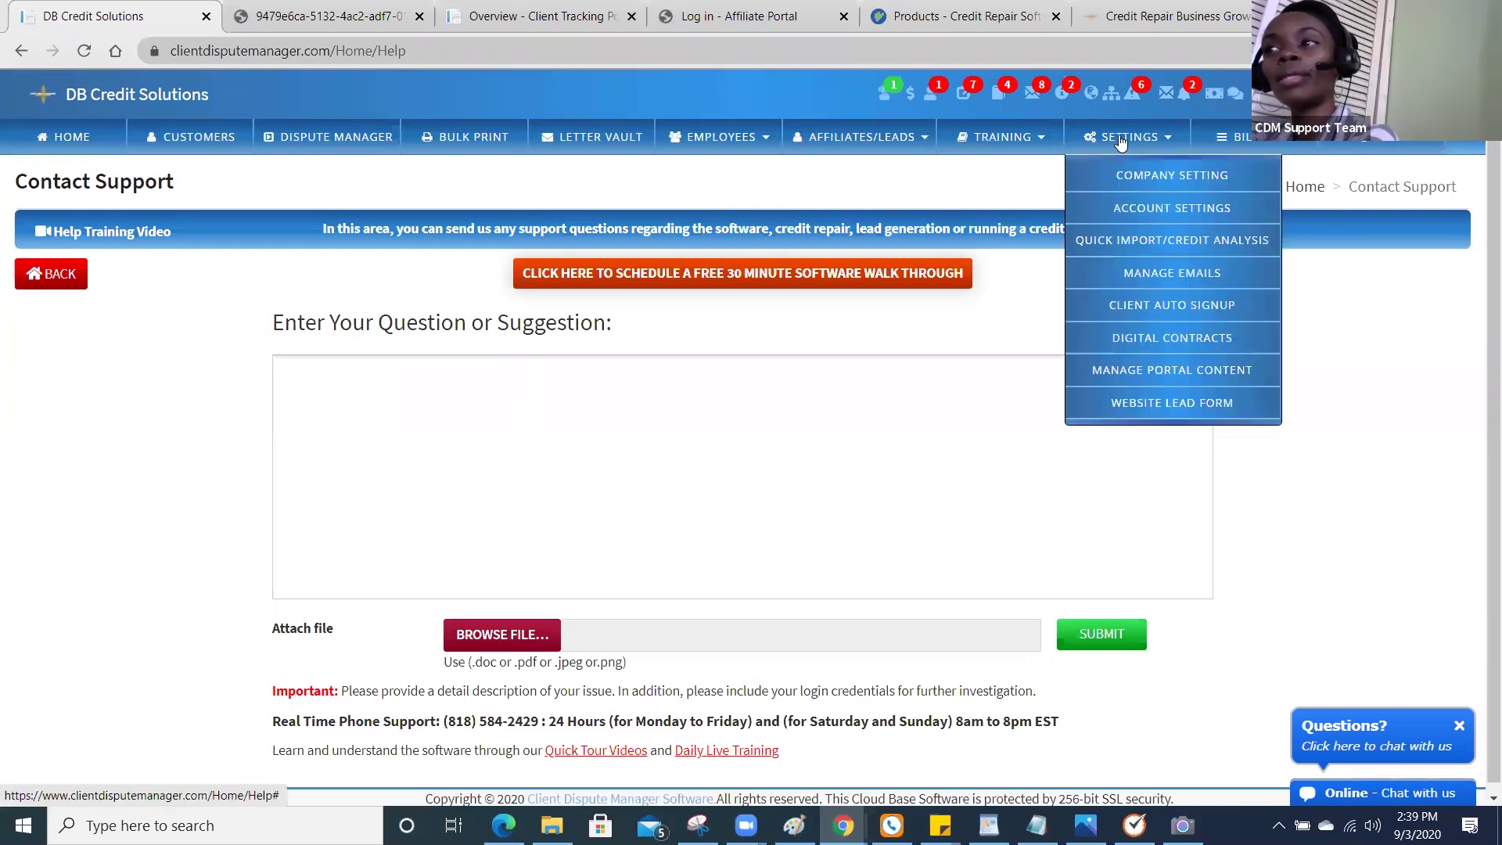
left_click(1149, 244)
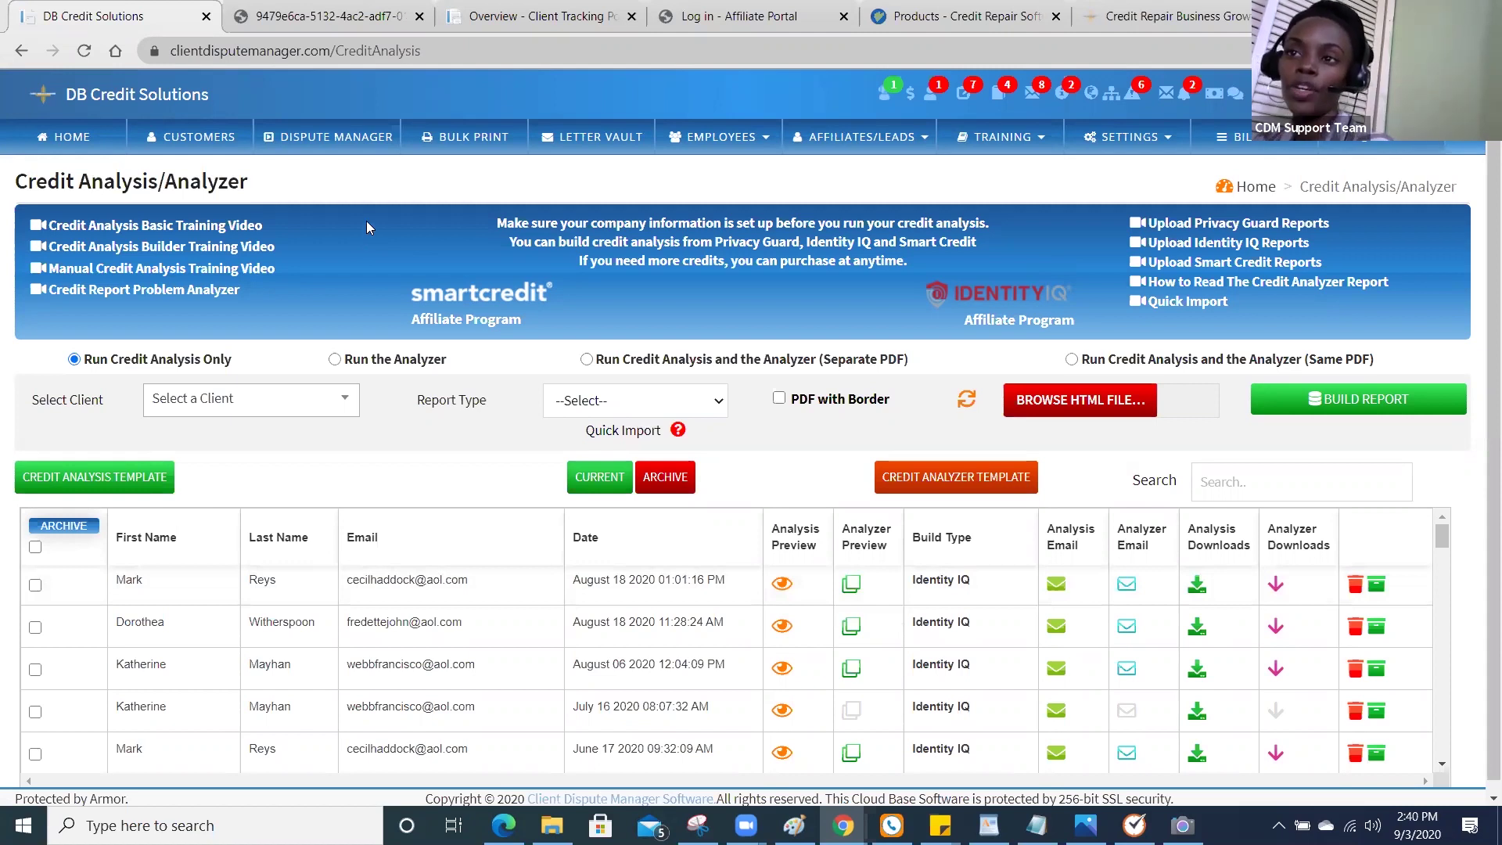
left_click(349, 149)
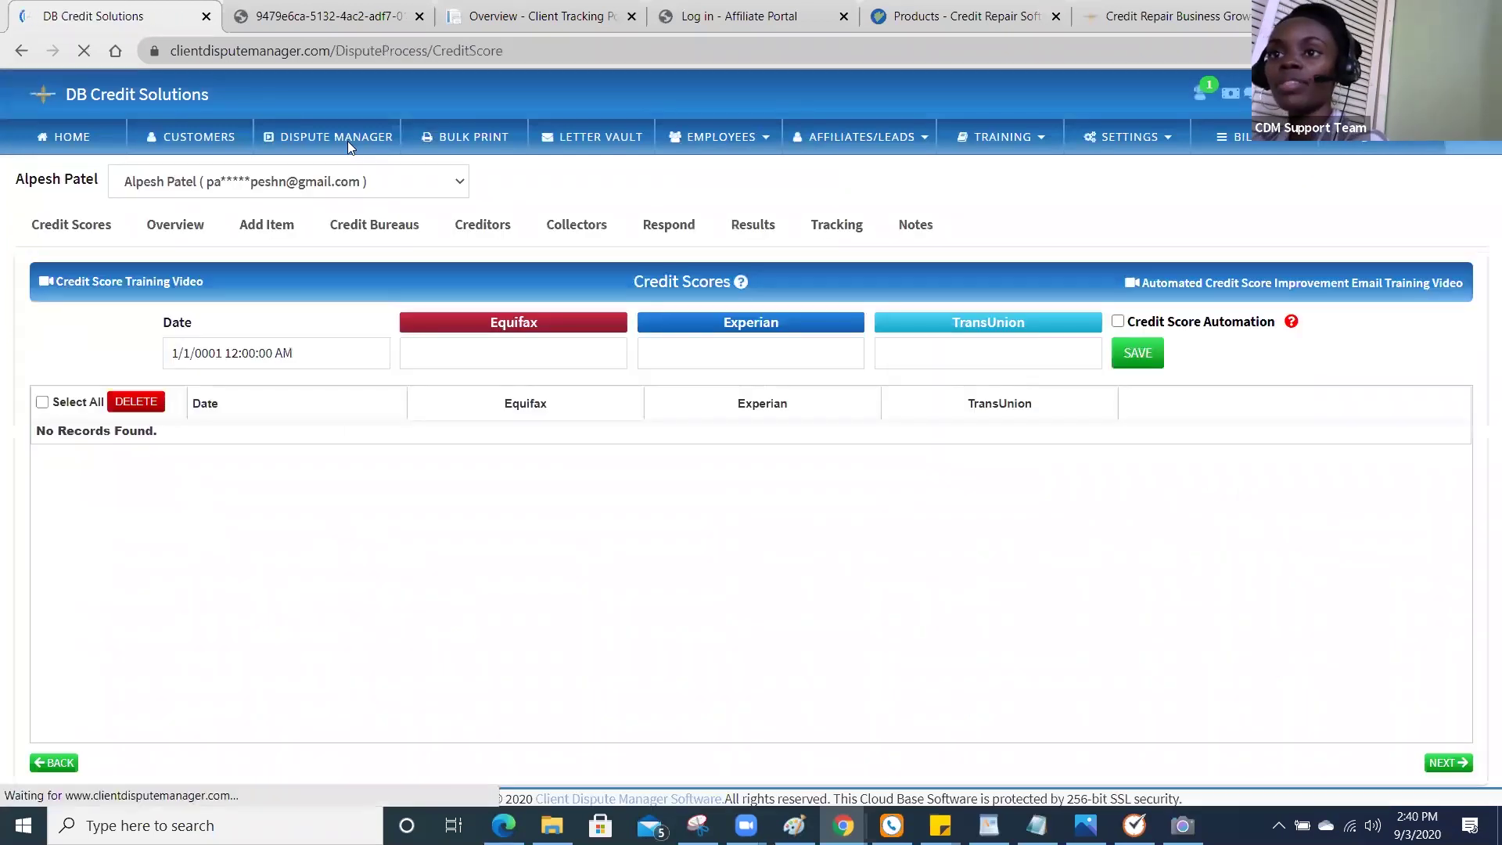
In the Dispute Manager's Add Item tab, select the test client with five in-dispute accounts.
left_click(289, 229)
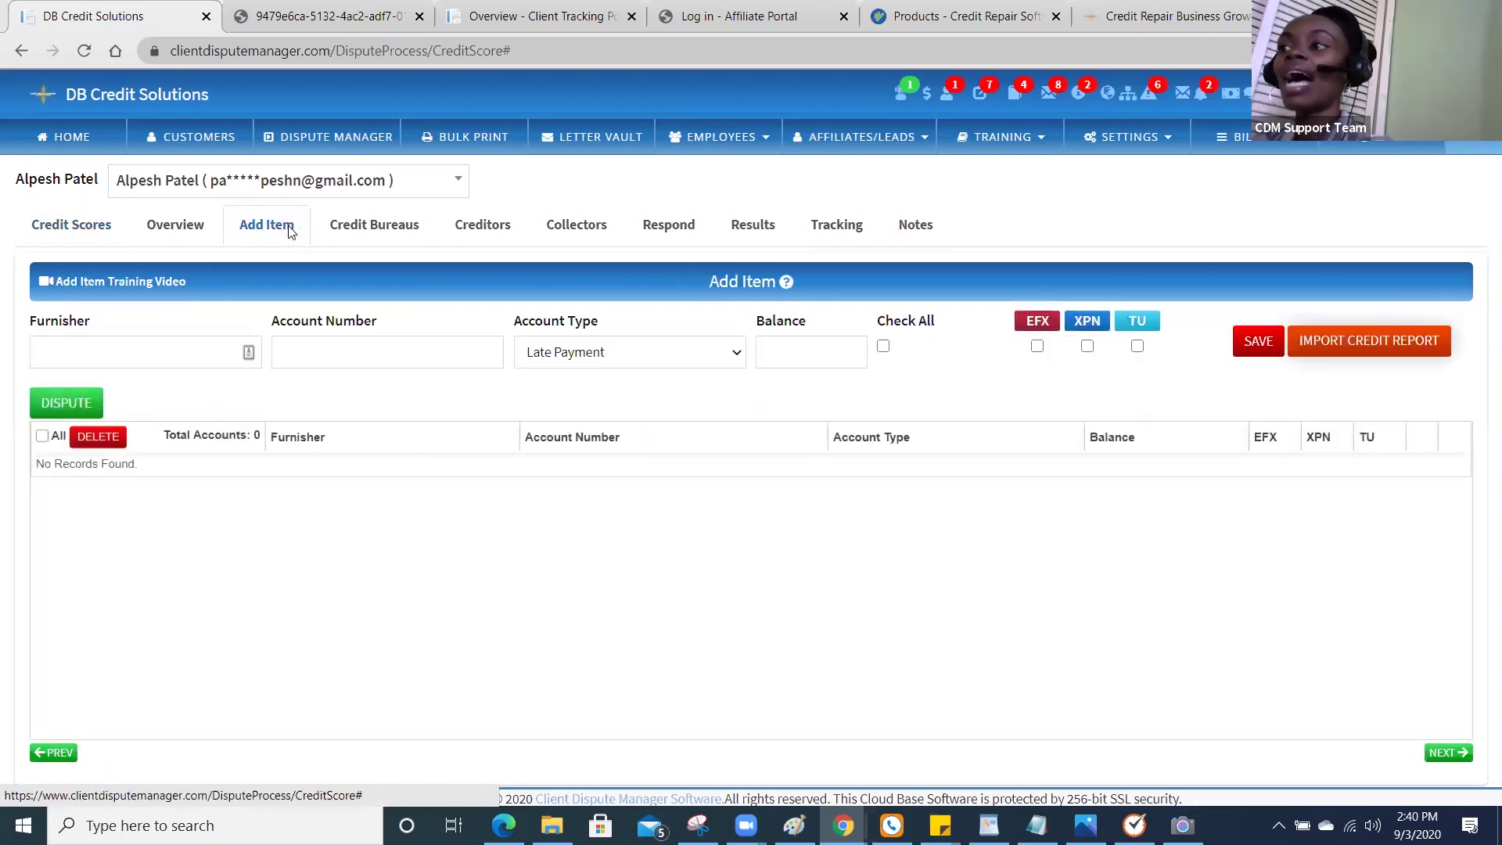
left_click(271, 182)
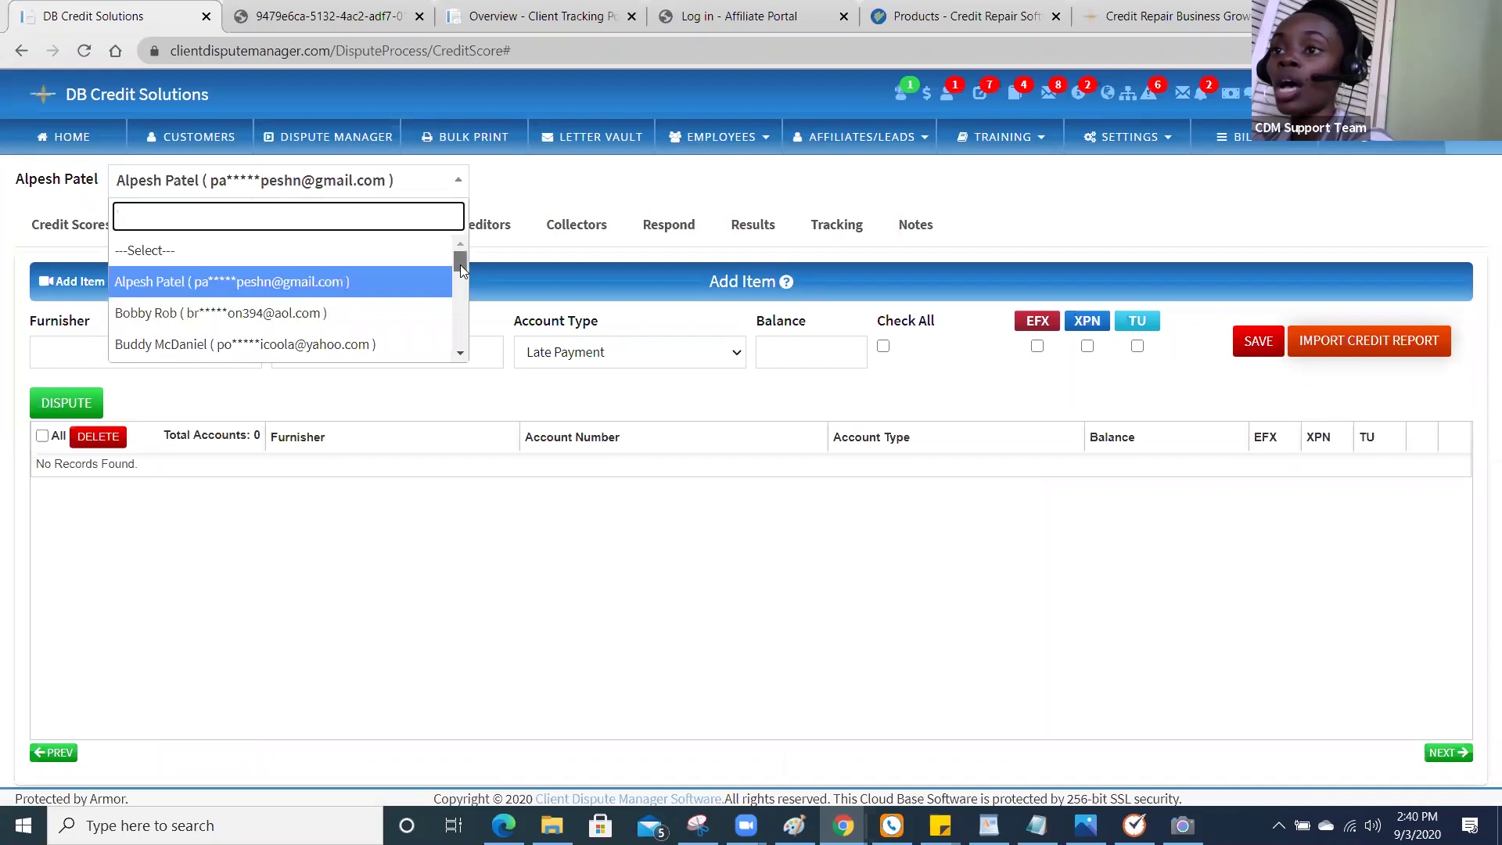
scroll(460, 265, "down", 1)
scroll(460, 298, "down", 3)
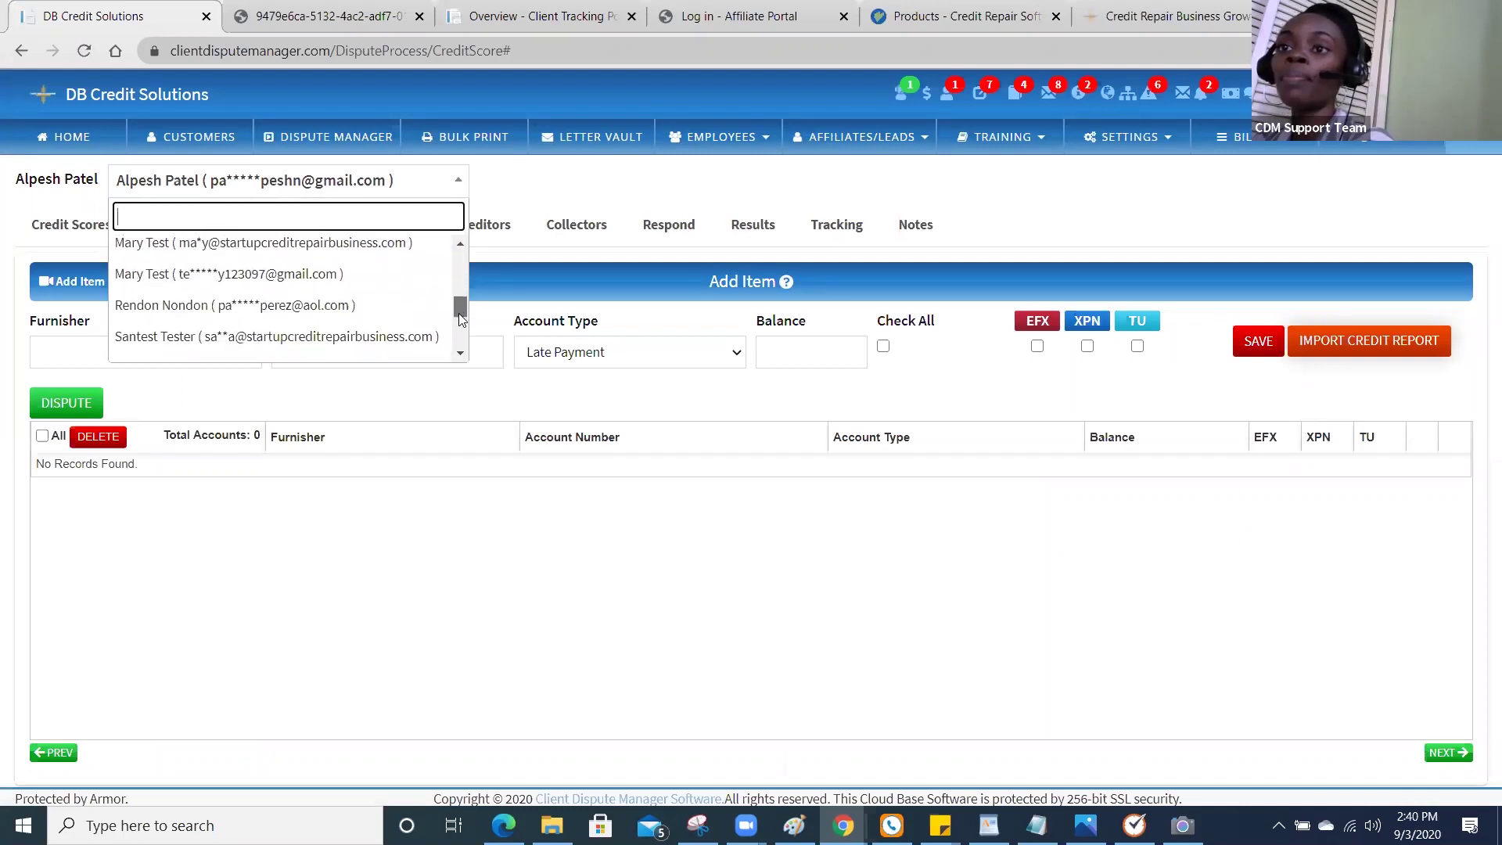
left_click(404, 322)
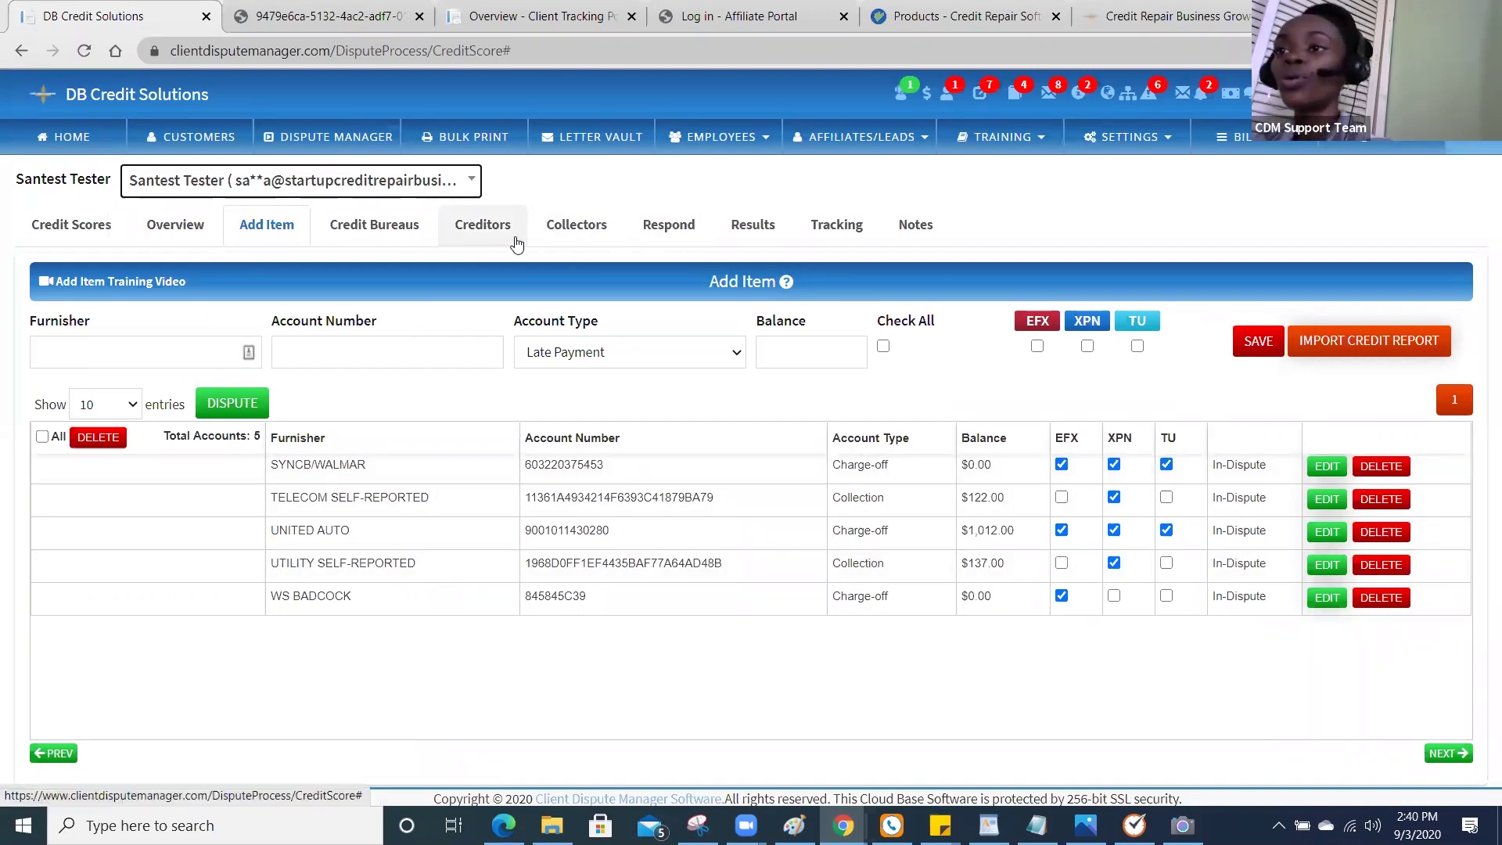
left_click(399, 234)
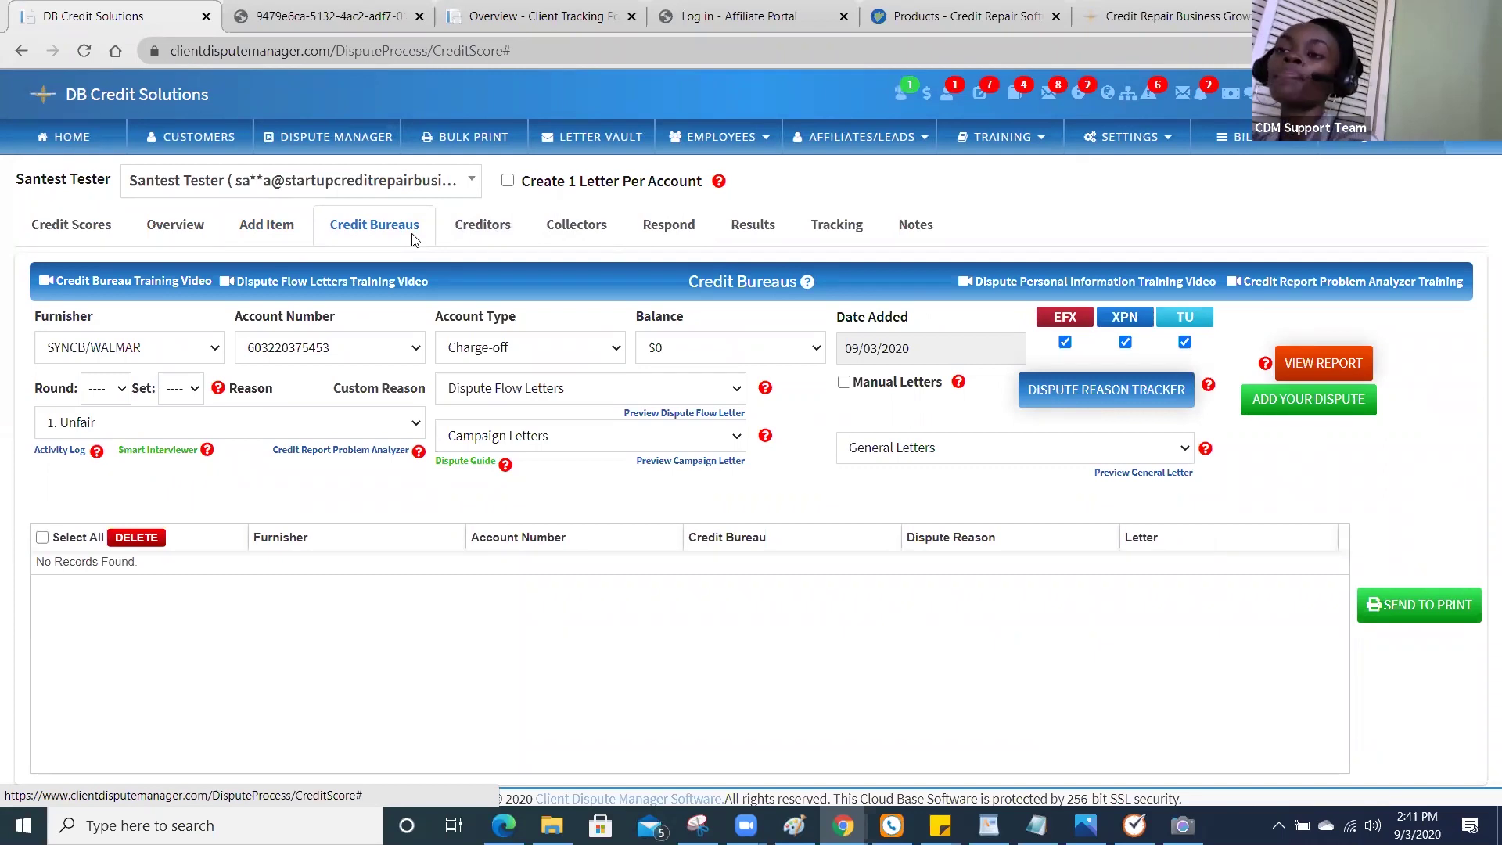
Set the SYNCB/WALMAR account's dispute reason to '2. Inaccurate'.
left_click(297, 431)
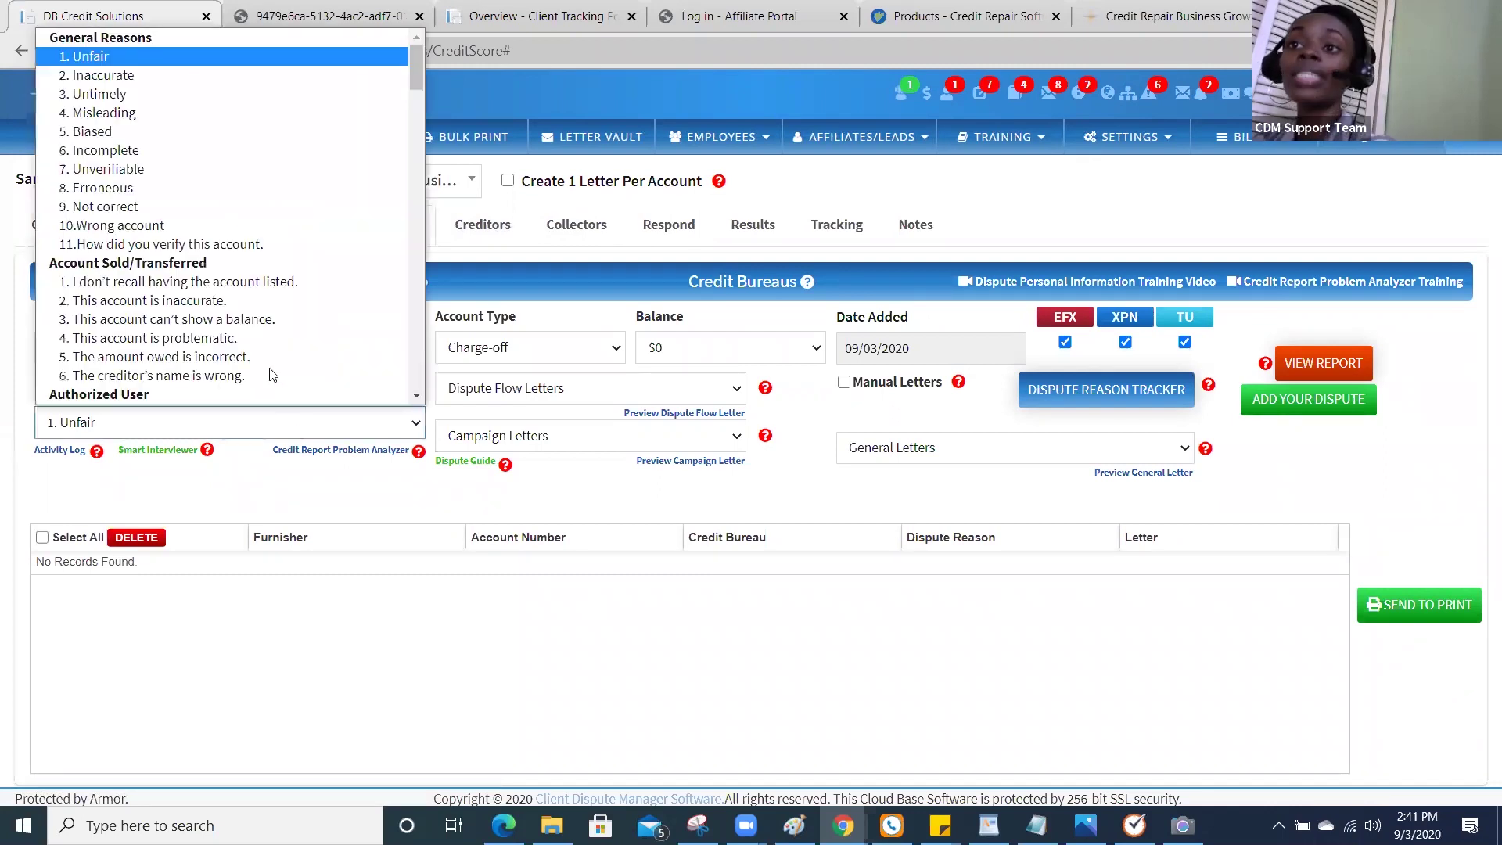
left_click(236, 75)
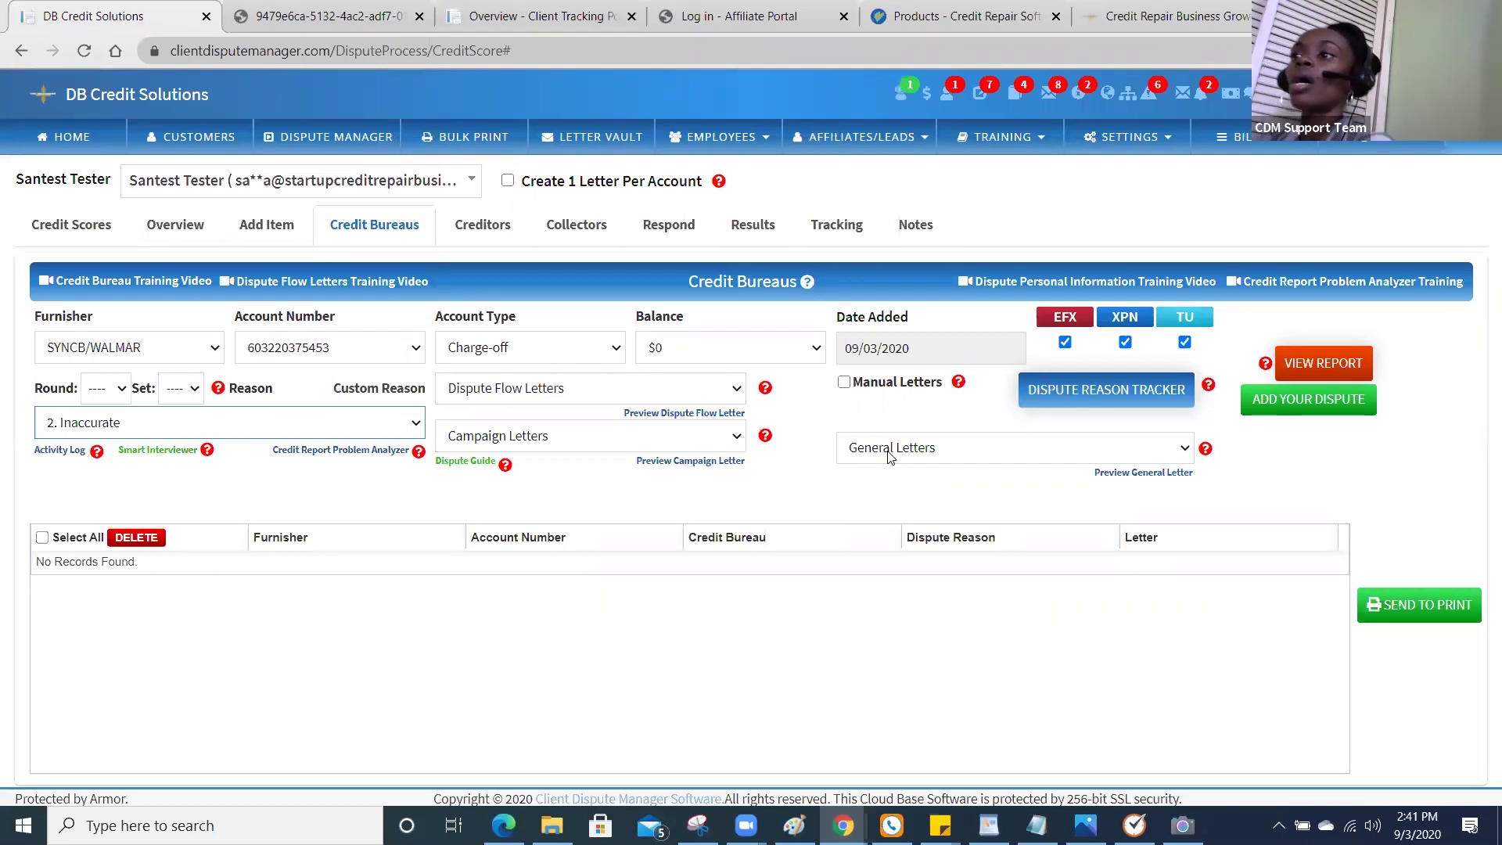
Choose '1.Collector did not validate.' as the general letter for the SYNCB/WALMAR dispute.
left_click(889, 456)
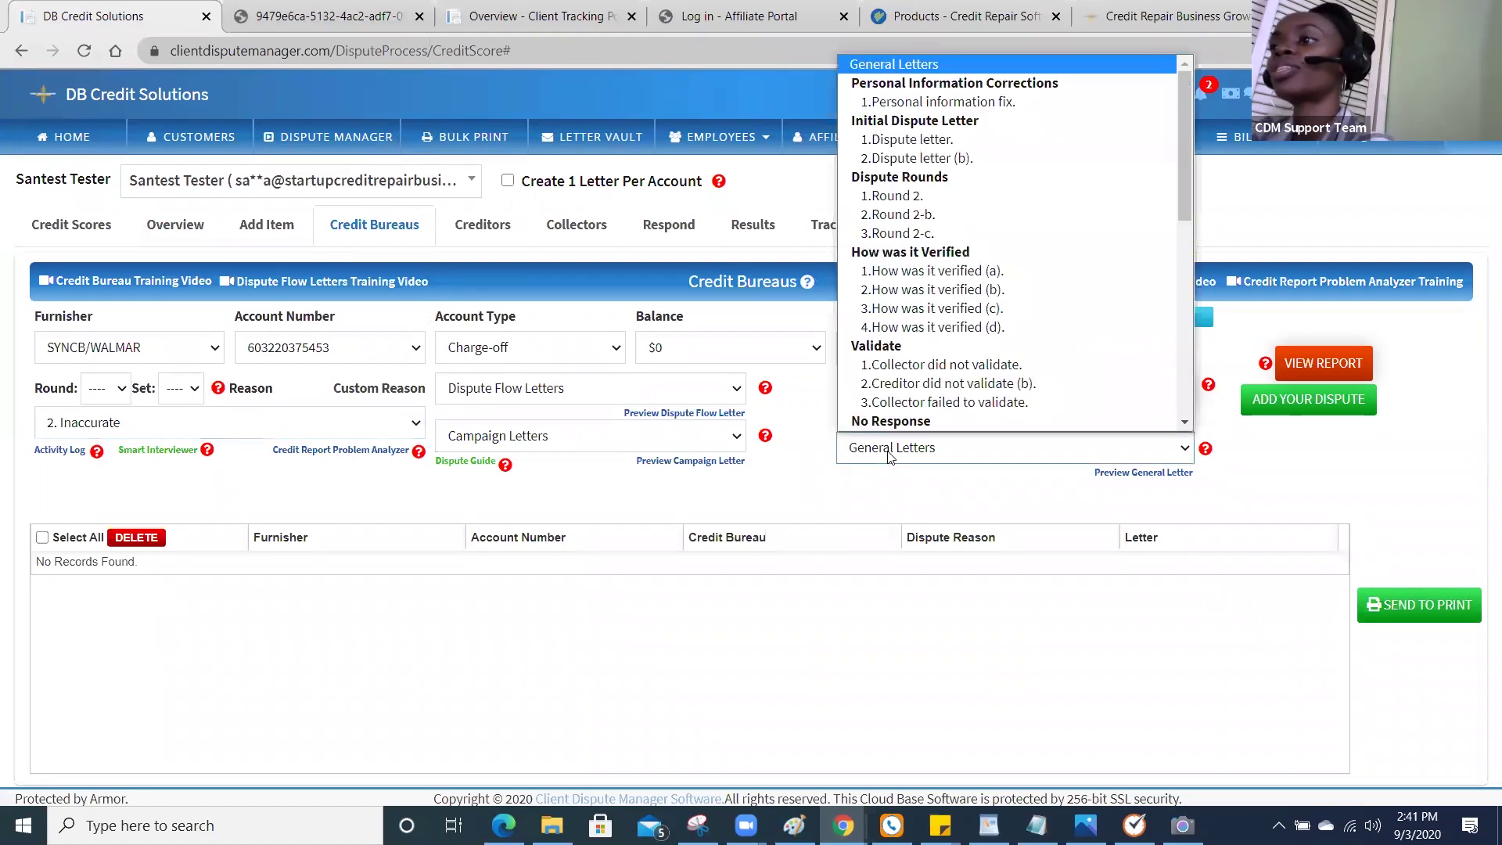
left_click(962, 366)
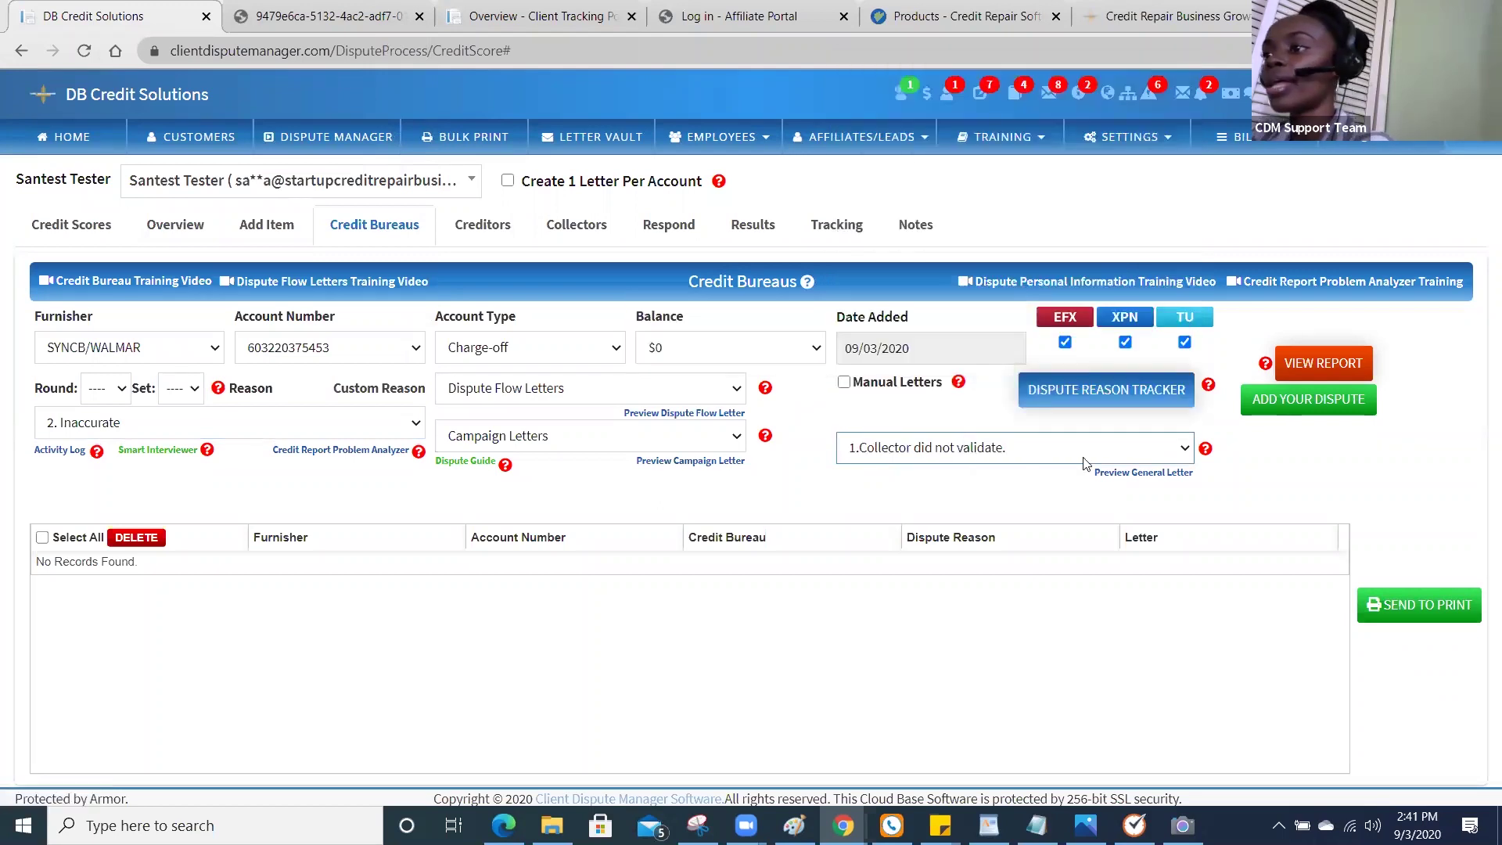
left_click(1124, 475)
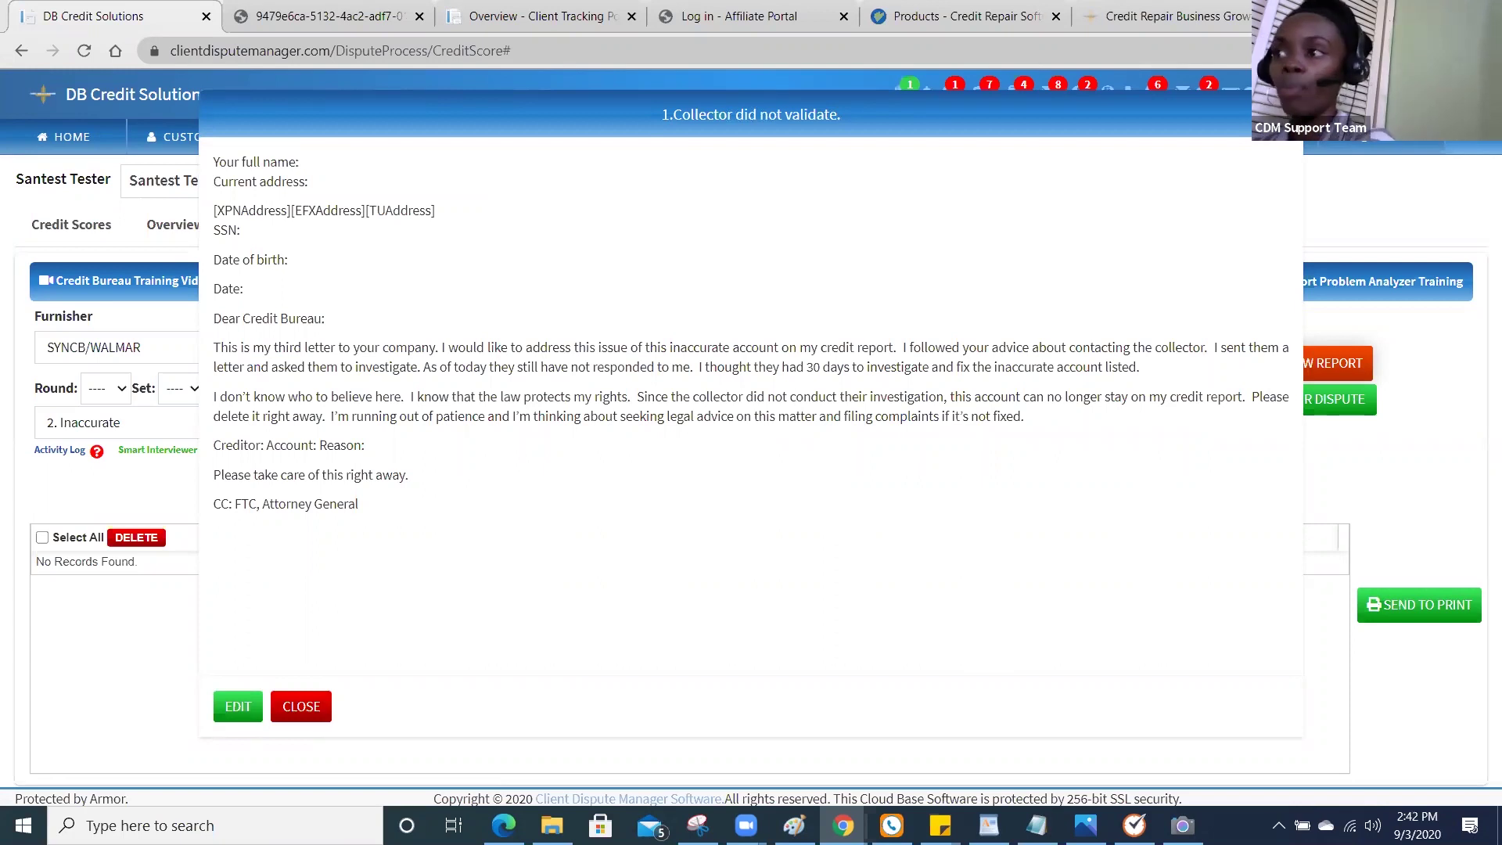
key("Escape")
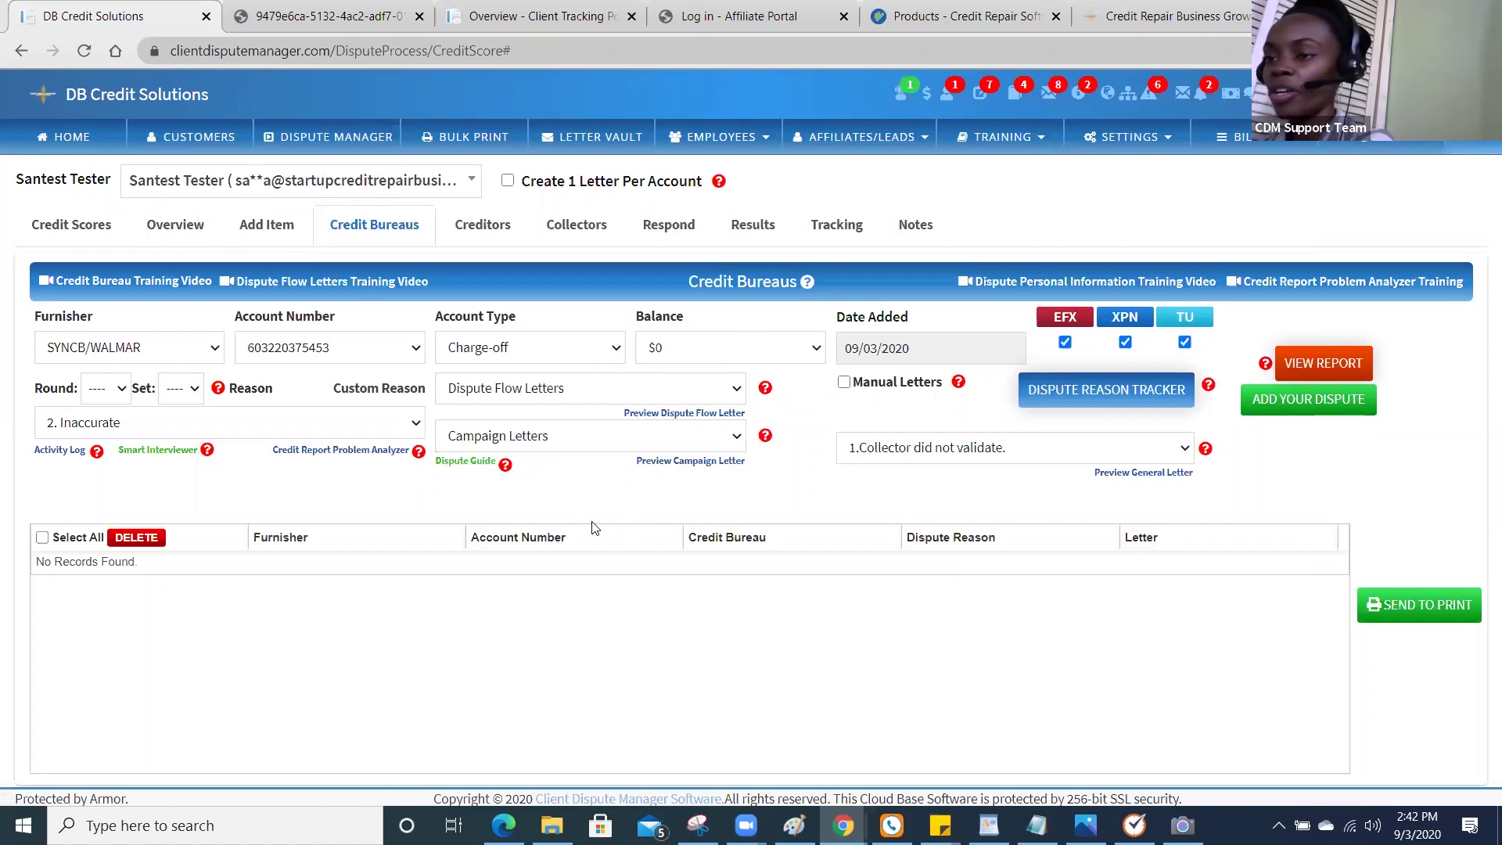
left_click(464, 462)
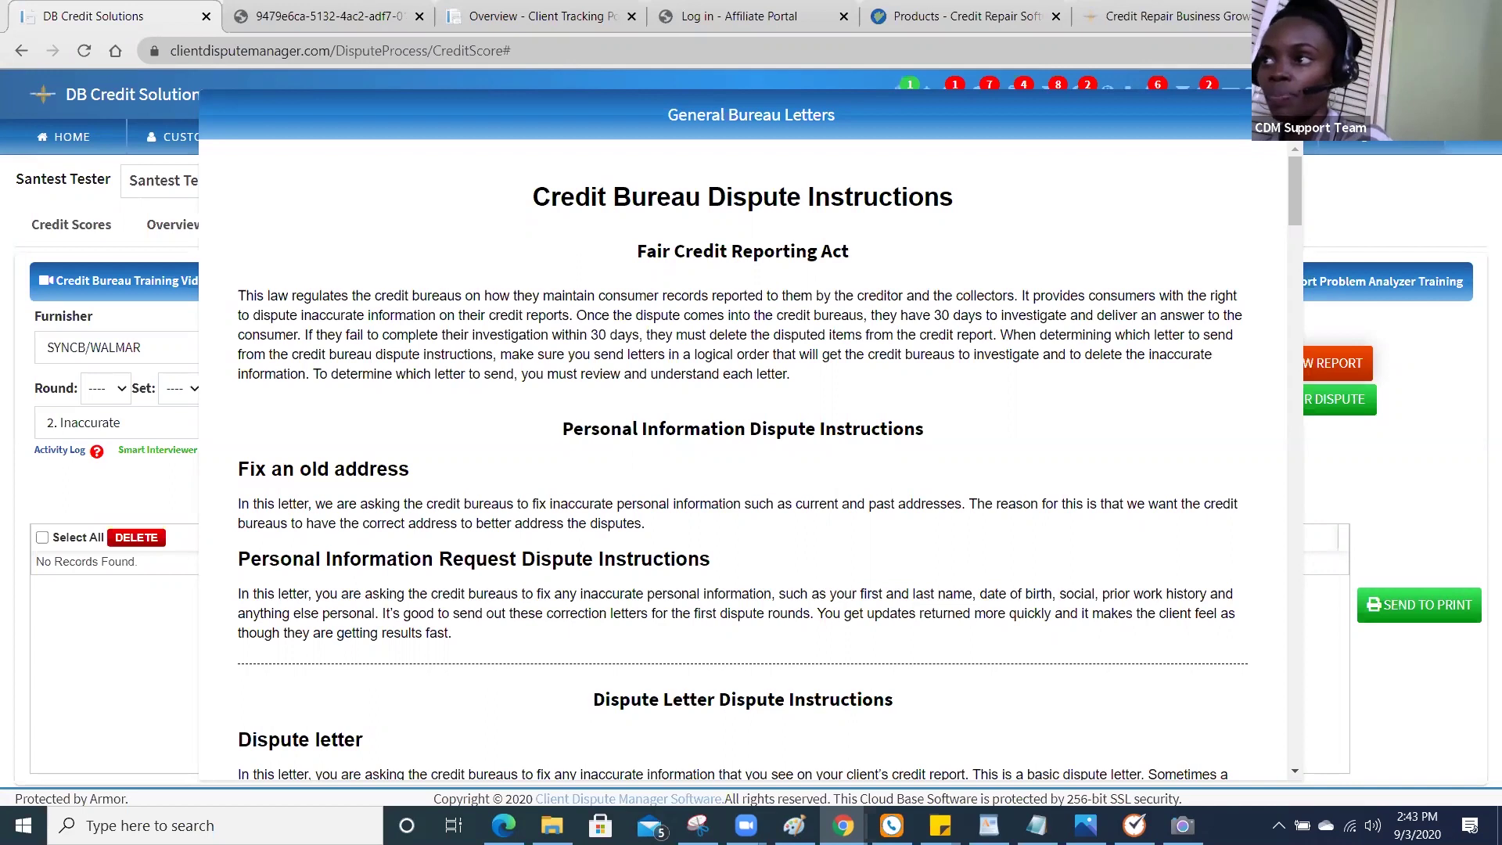
Close the General Bureau Letters instructions and show the General Letters choices again.
left_click(1281, 115)
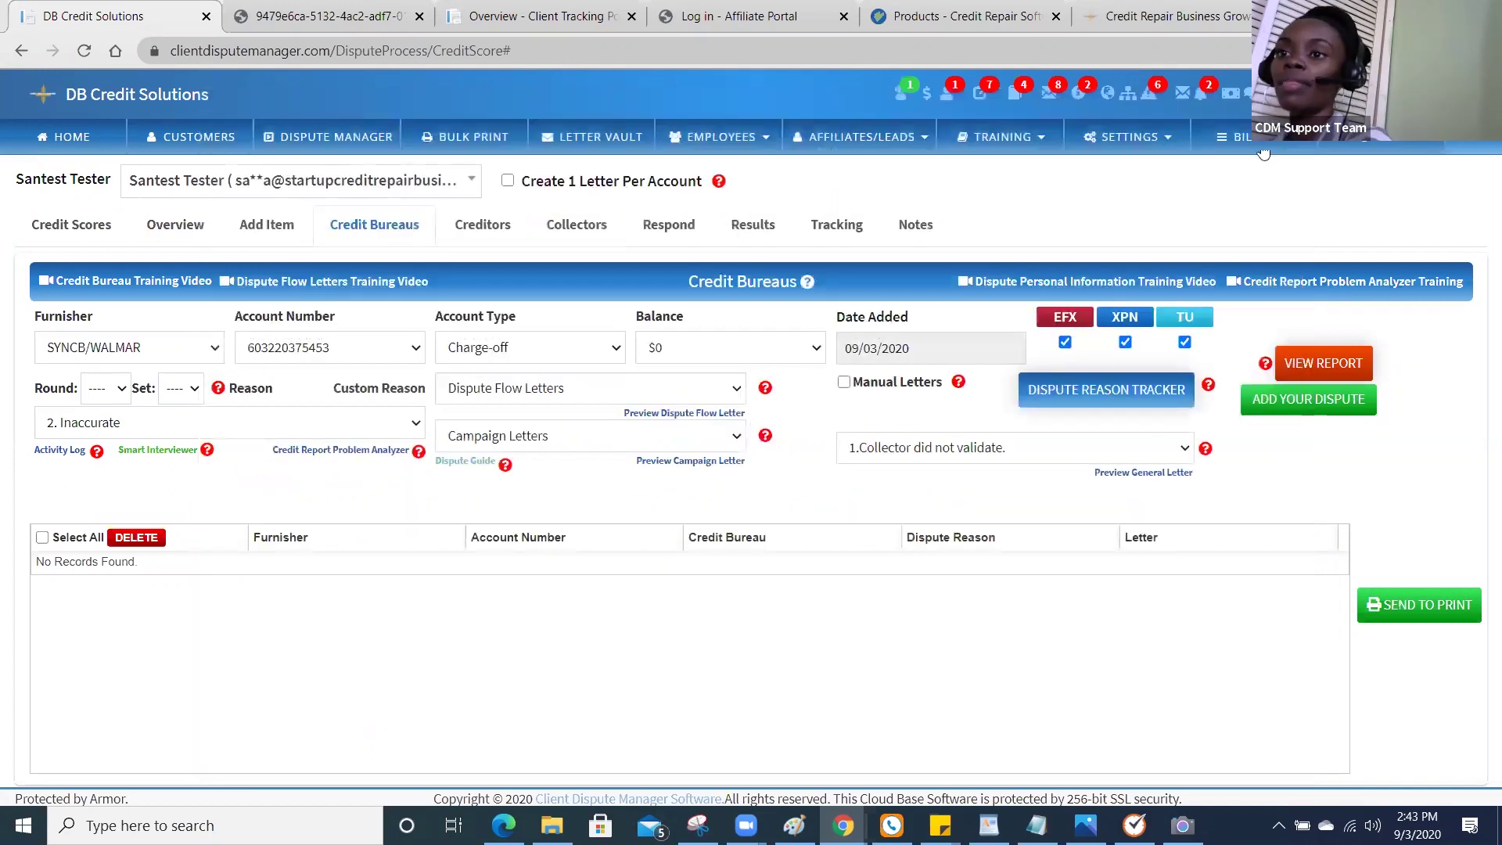
left_click(1080, 458)
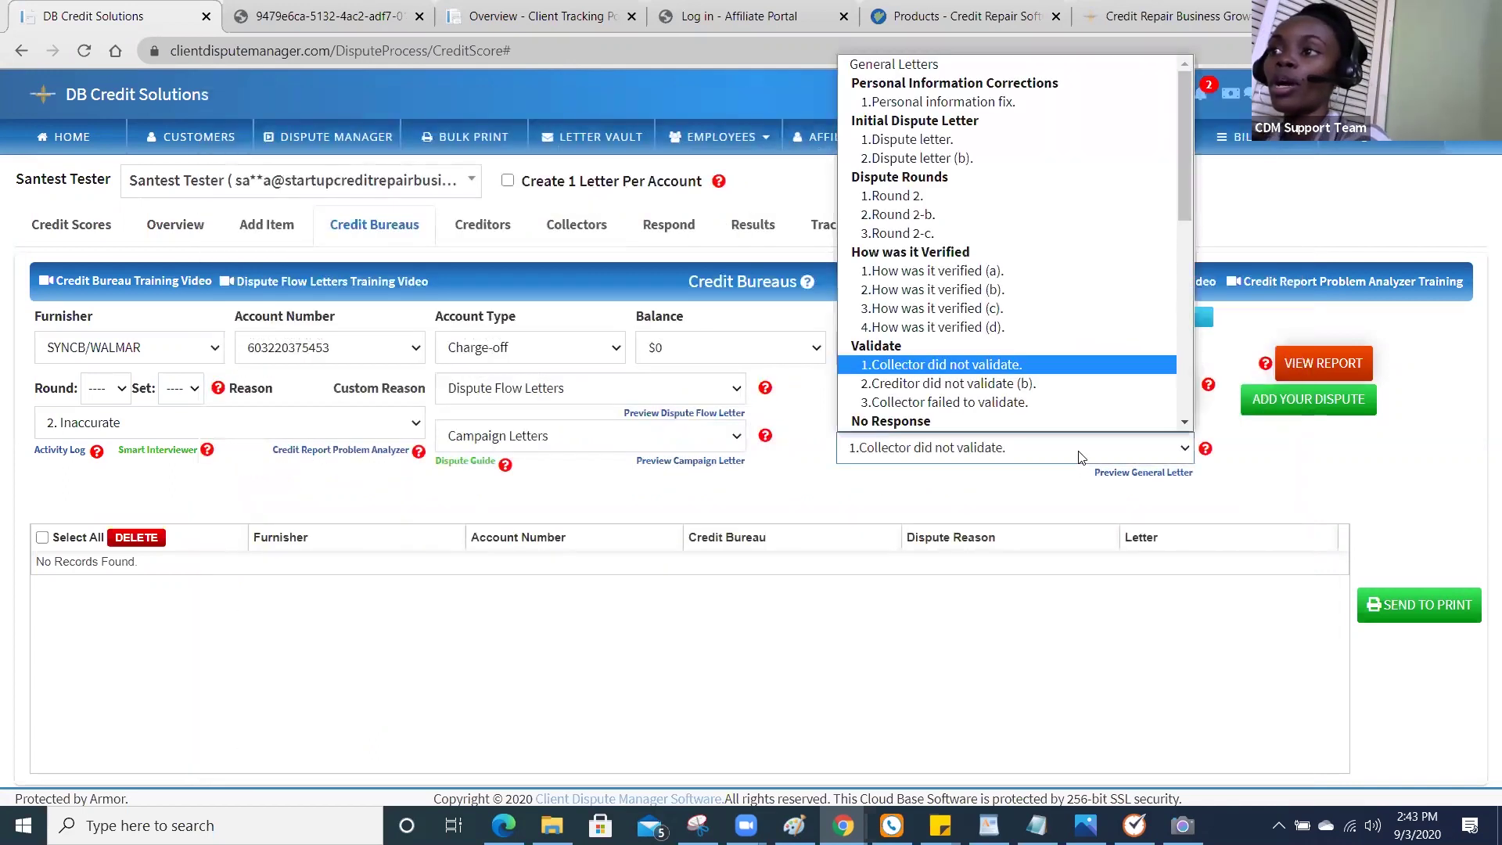
Start a Personal information fix letter asking to correct the client's full name and date of birth.
left_click(1026, 108)
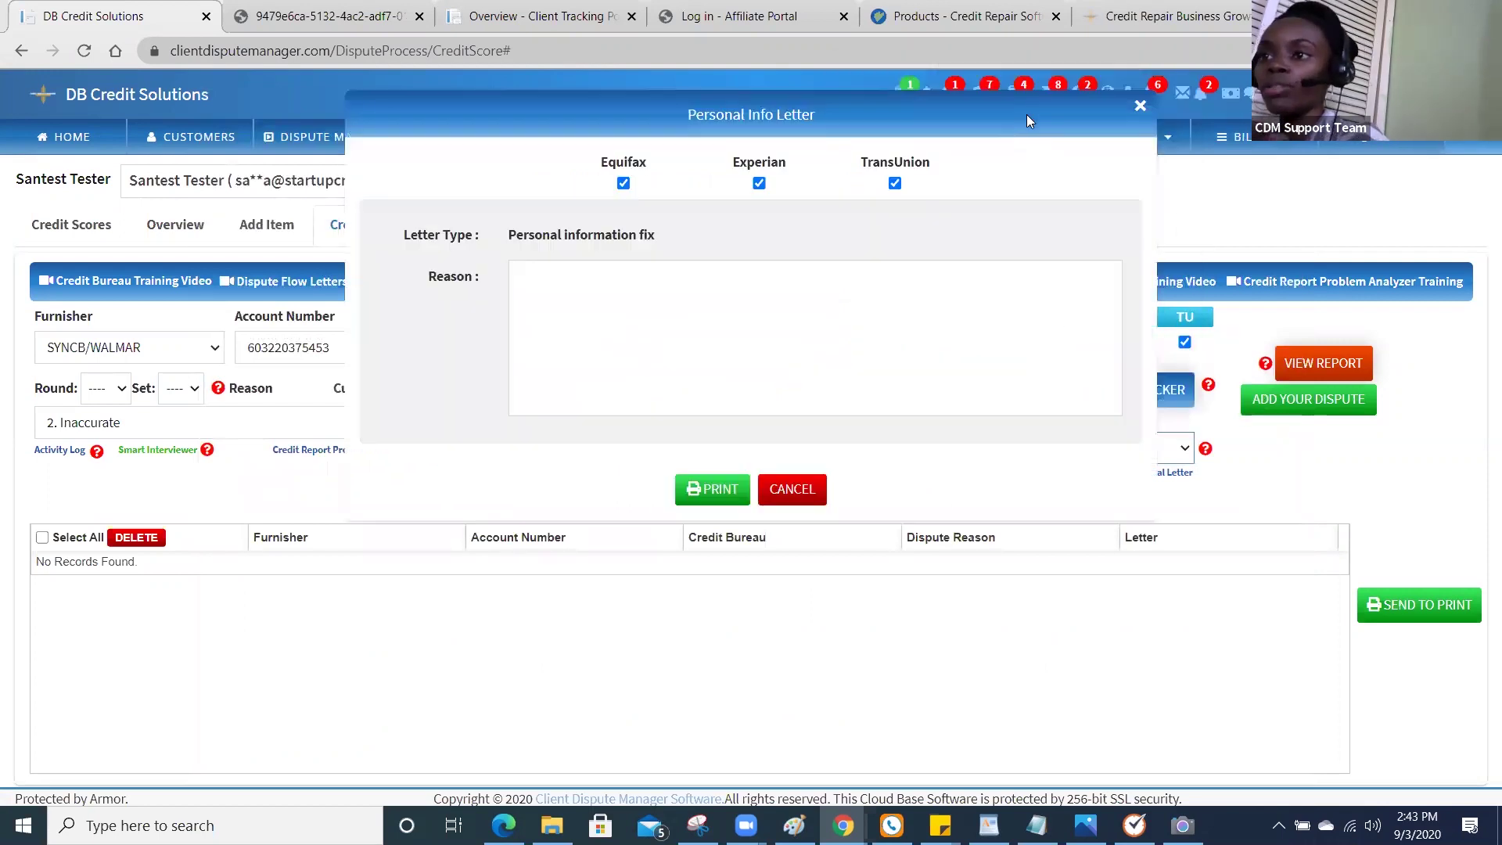
left_click(1055, 380)
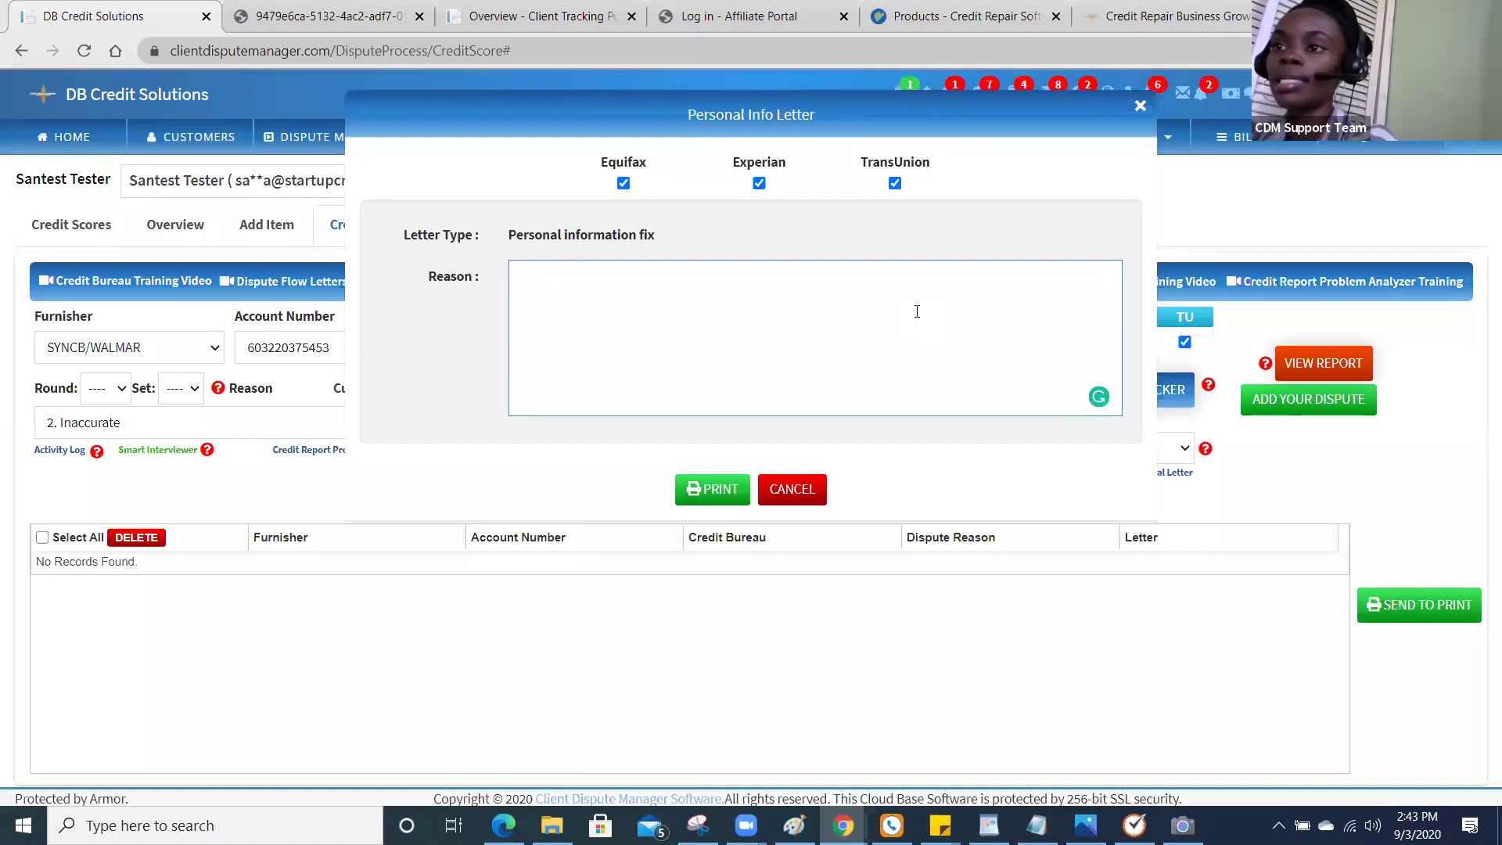
type("P")
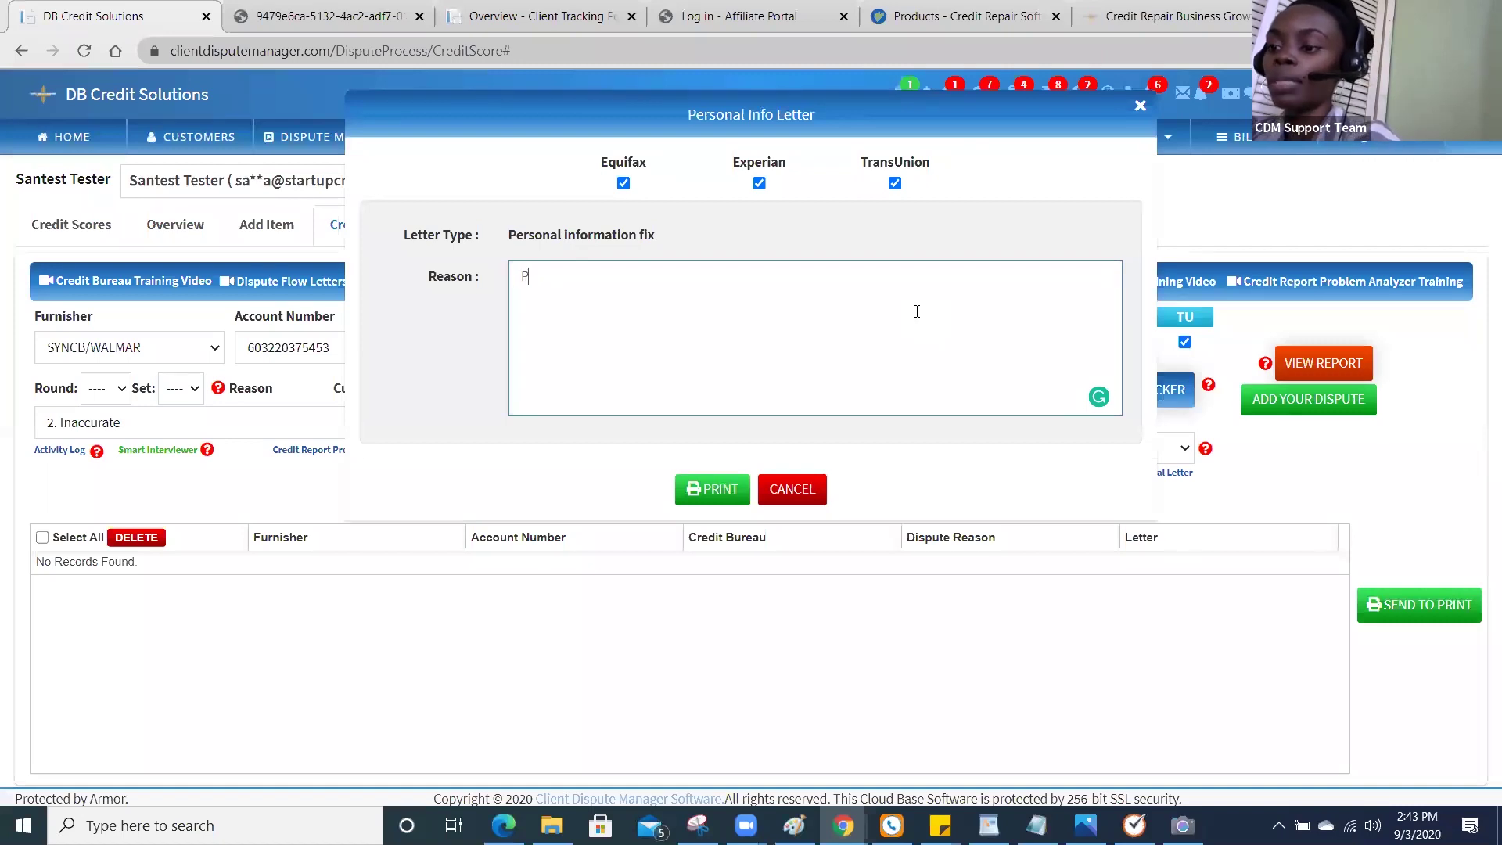
type("lease correct")
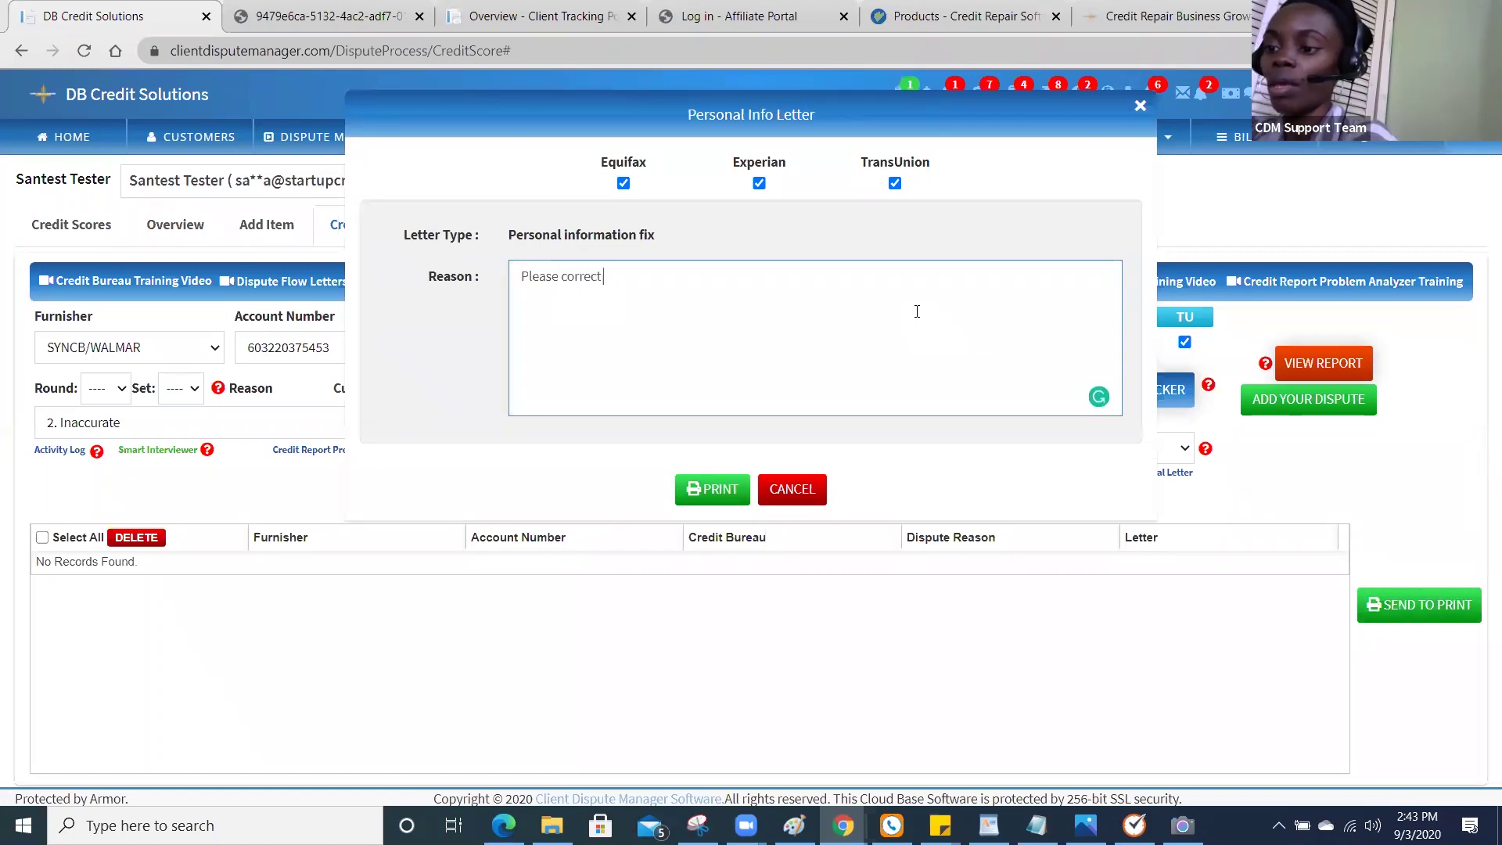
type("f")
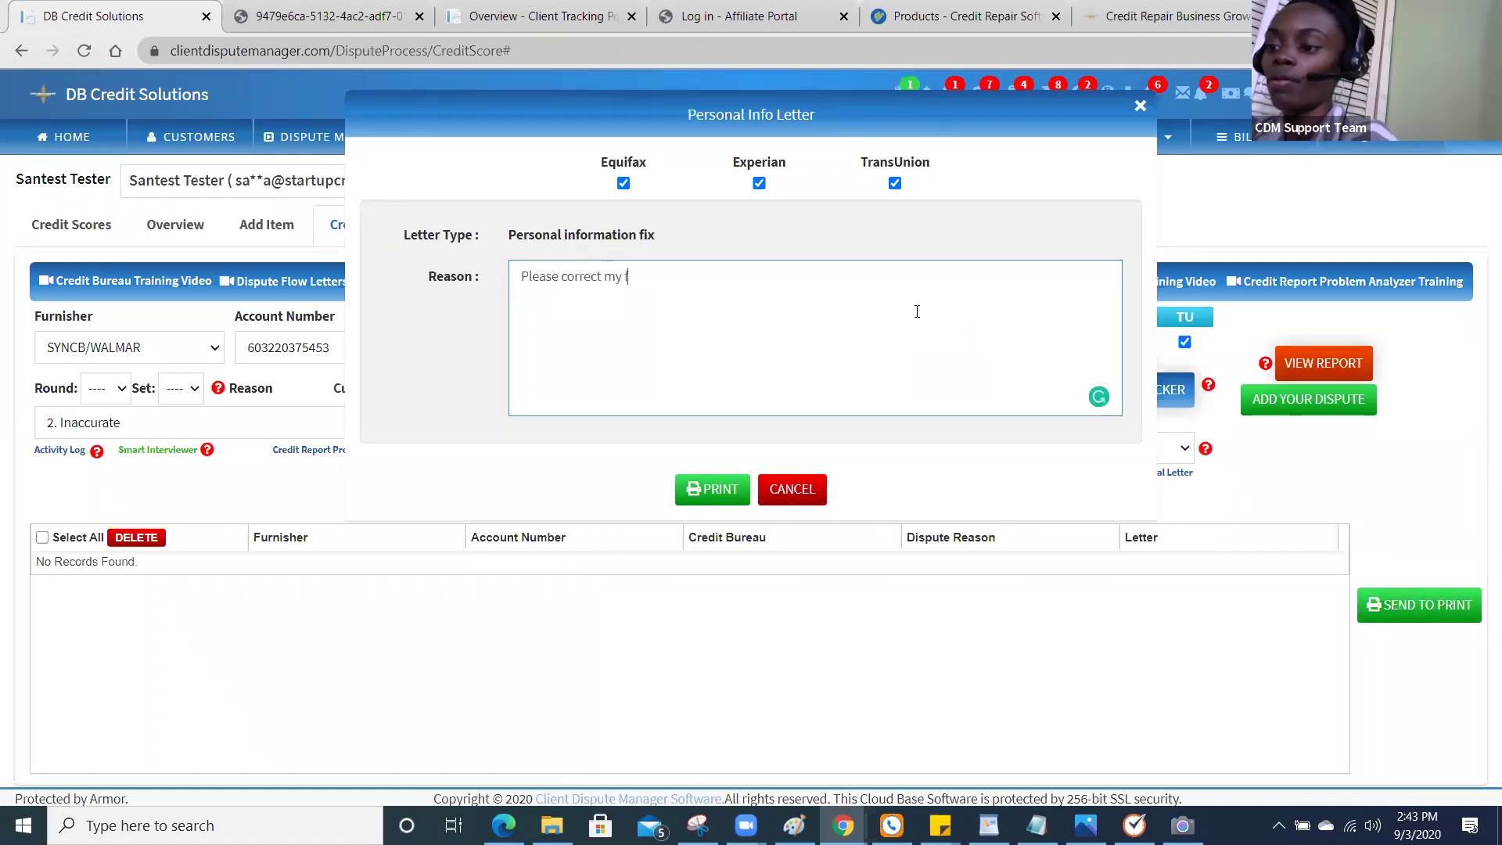
type("ull name")
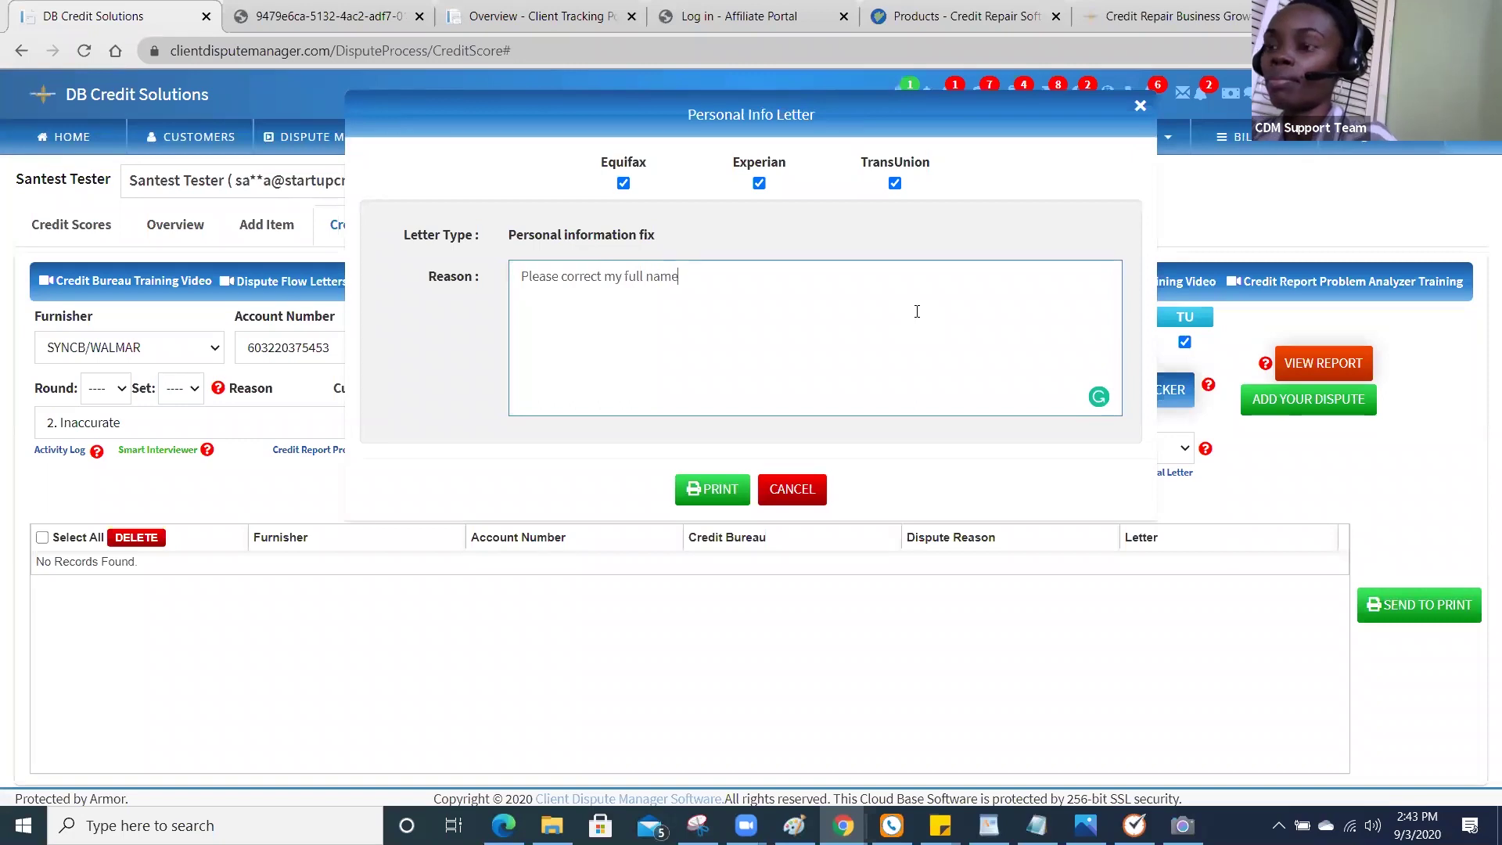
type(" Jane")
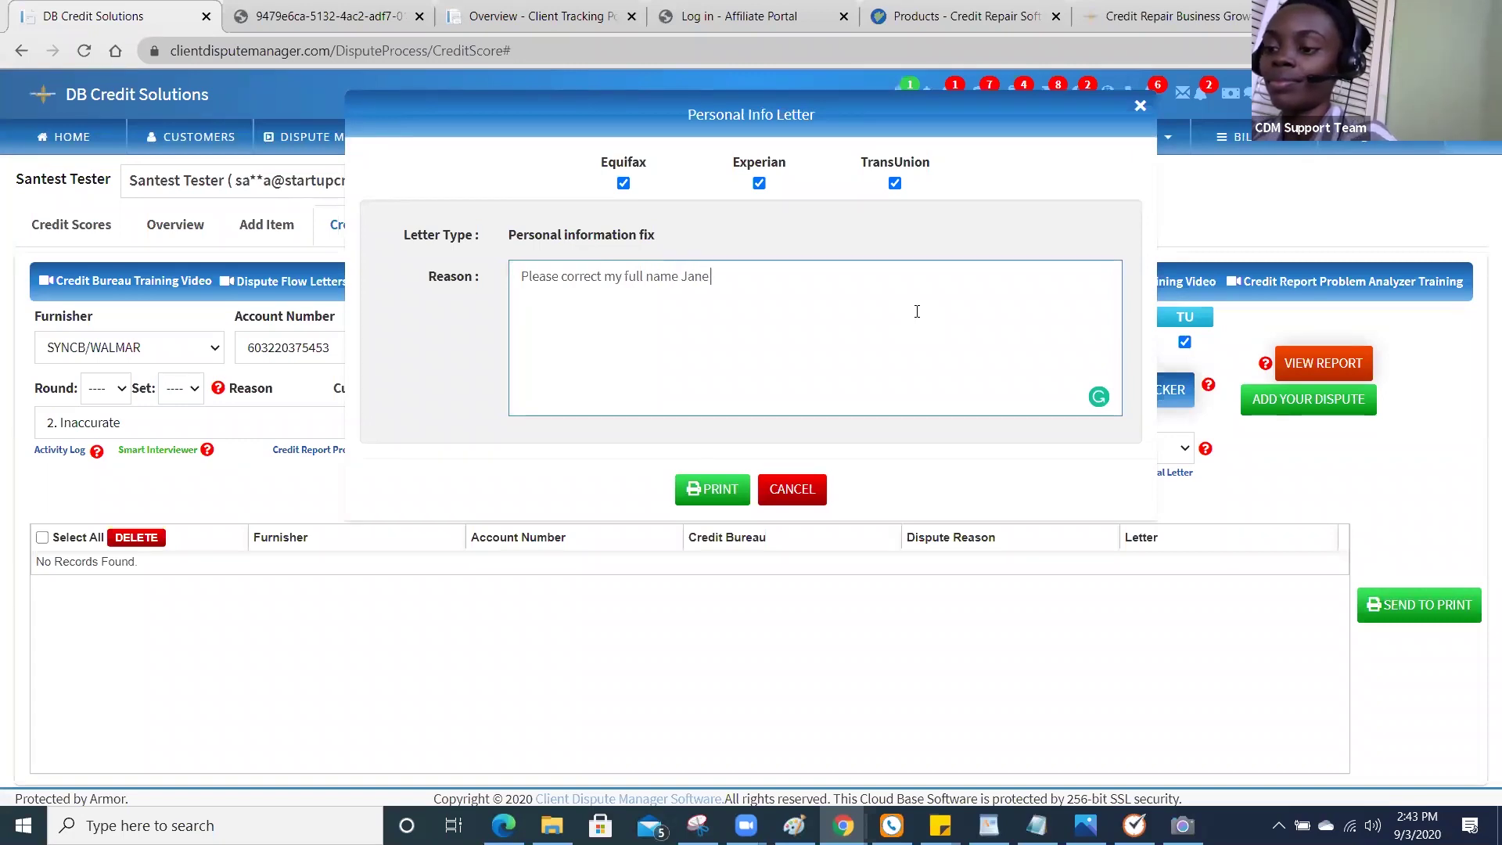
type(" Doe")
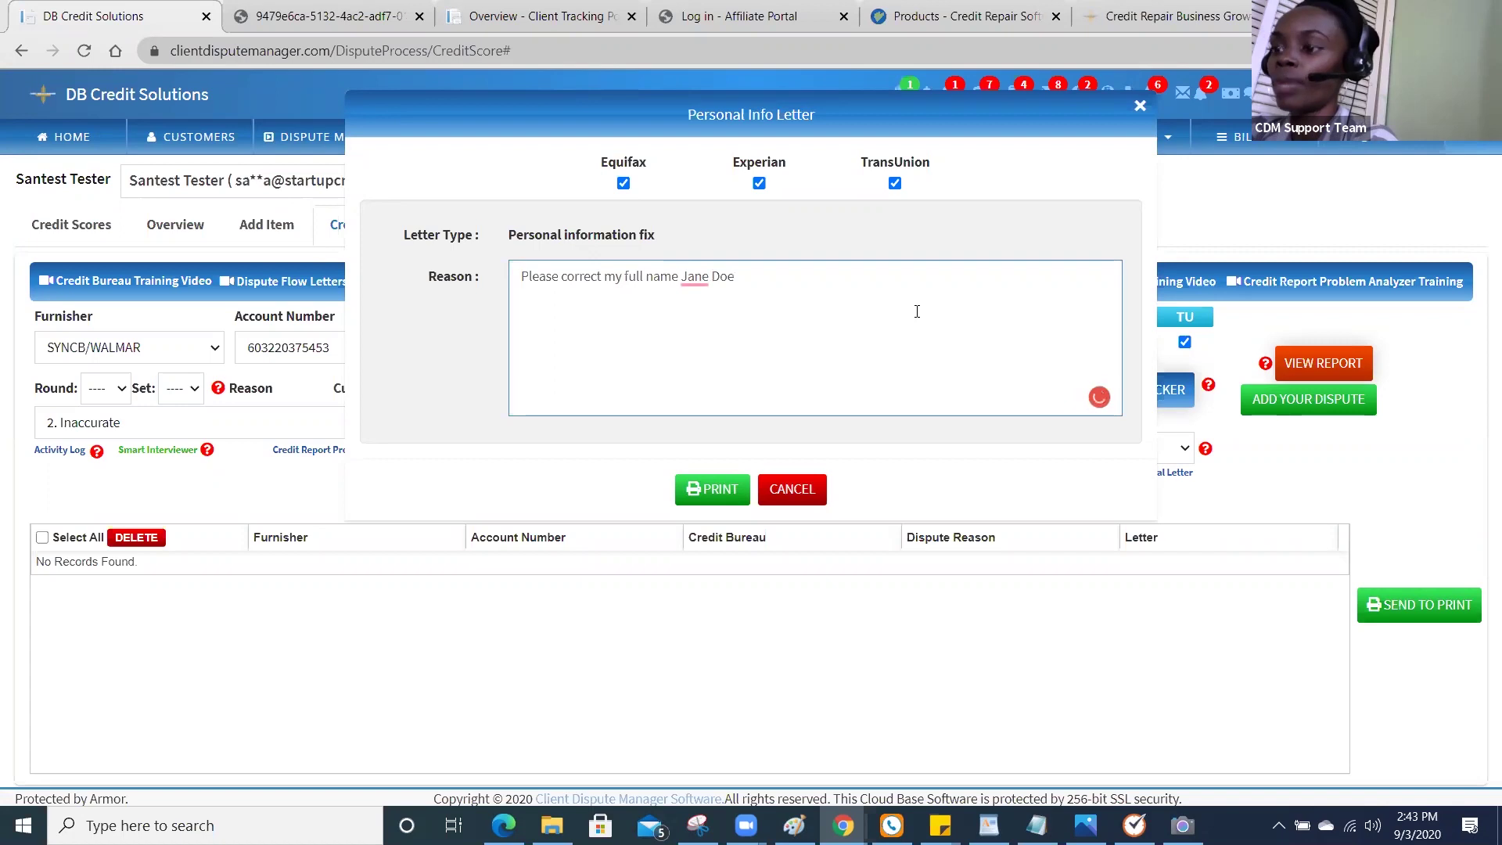
type(" and my date of birth")
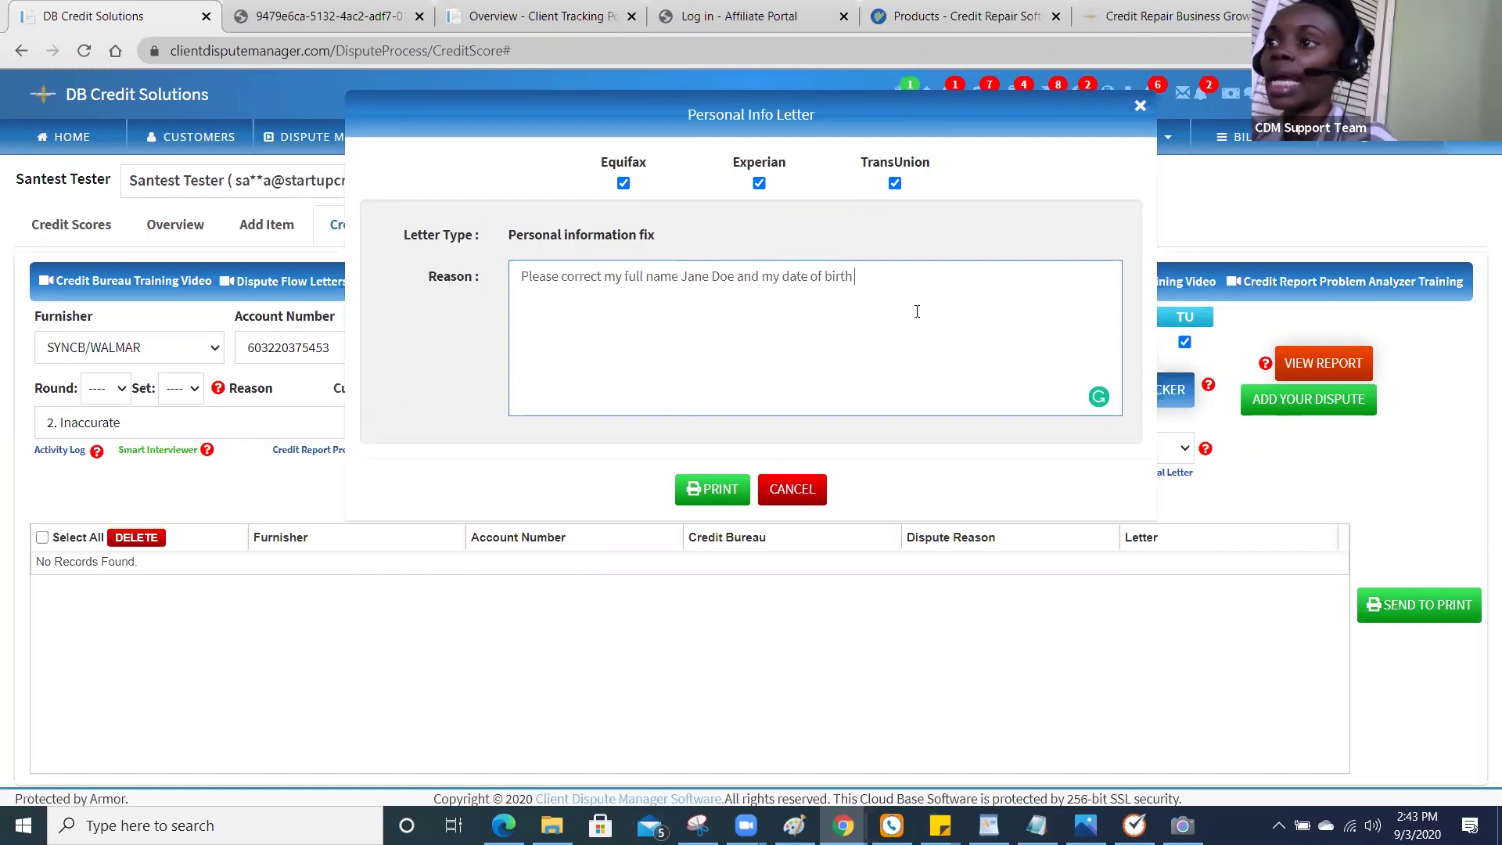
type(" 7/8/")
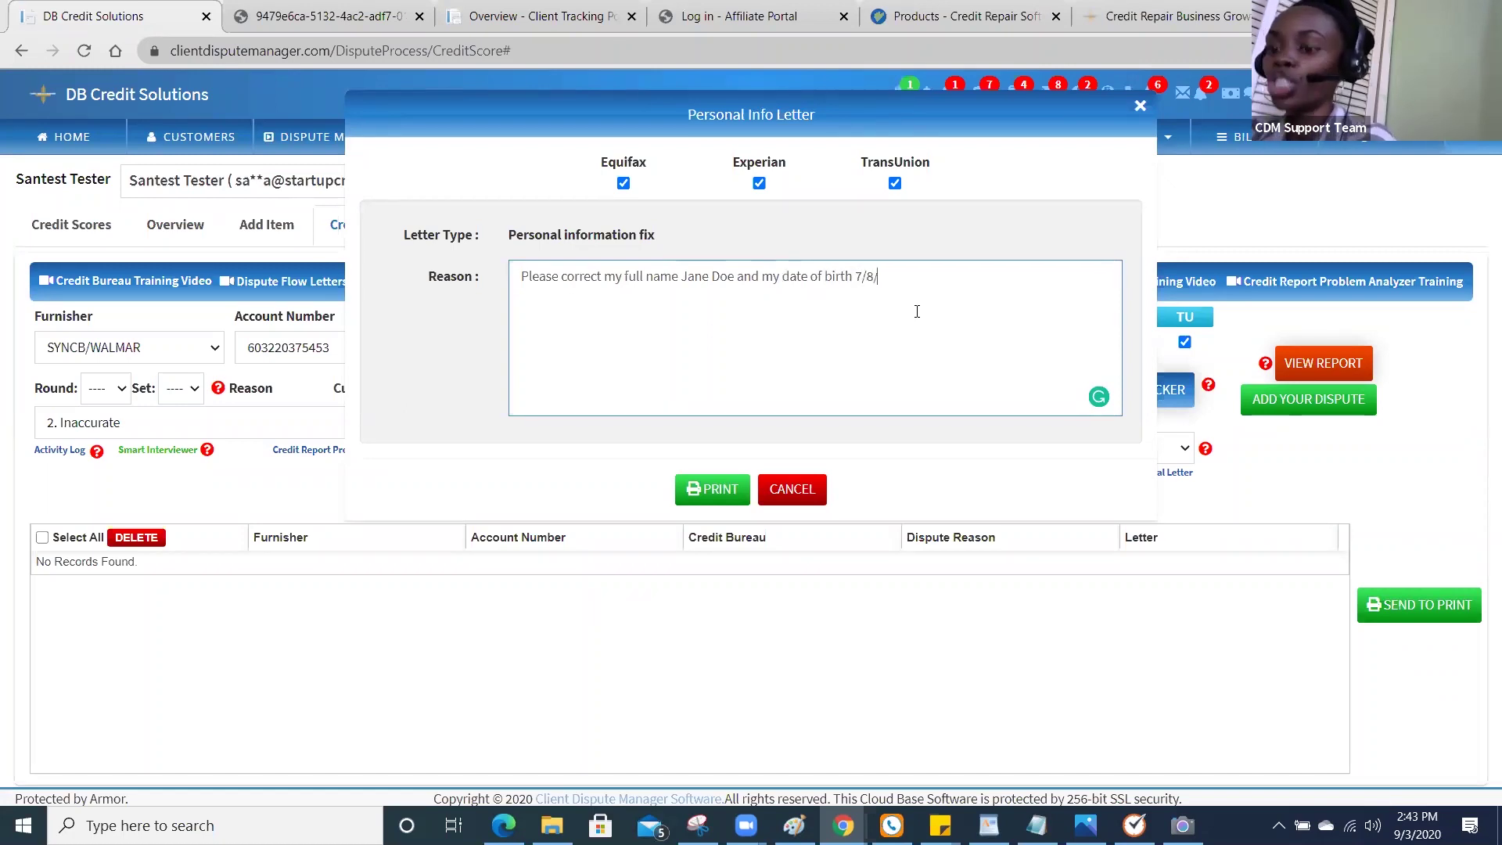
type("1976")
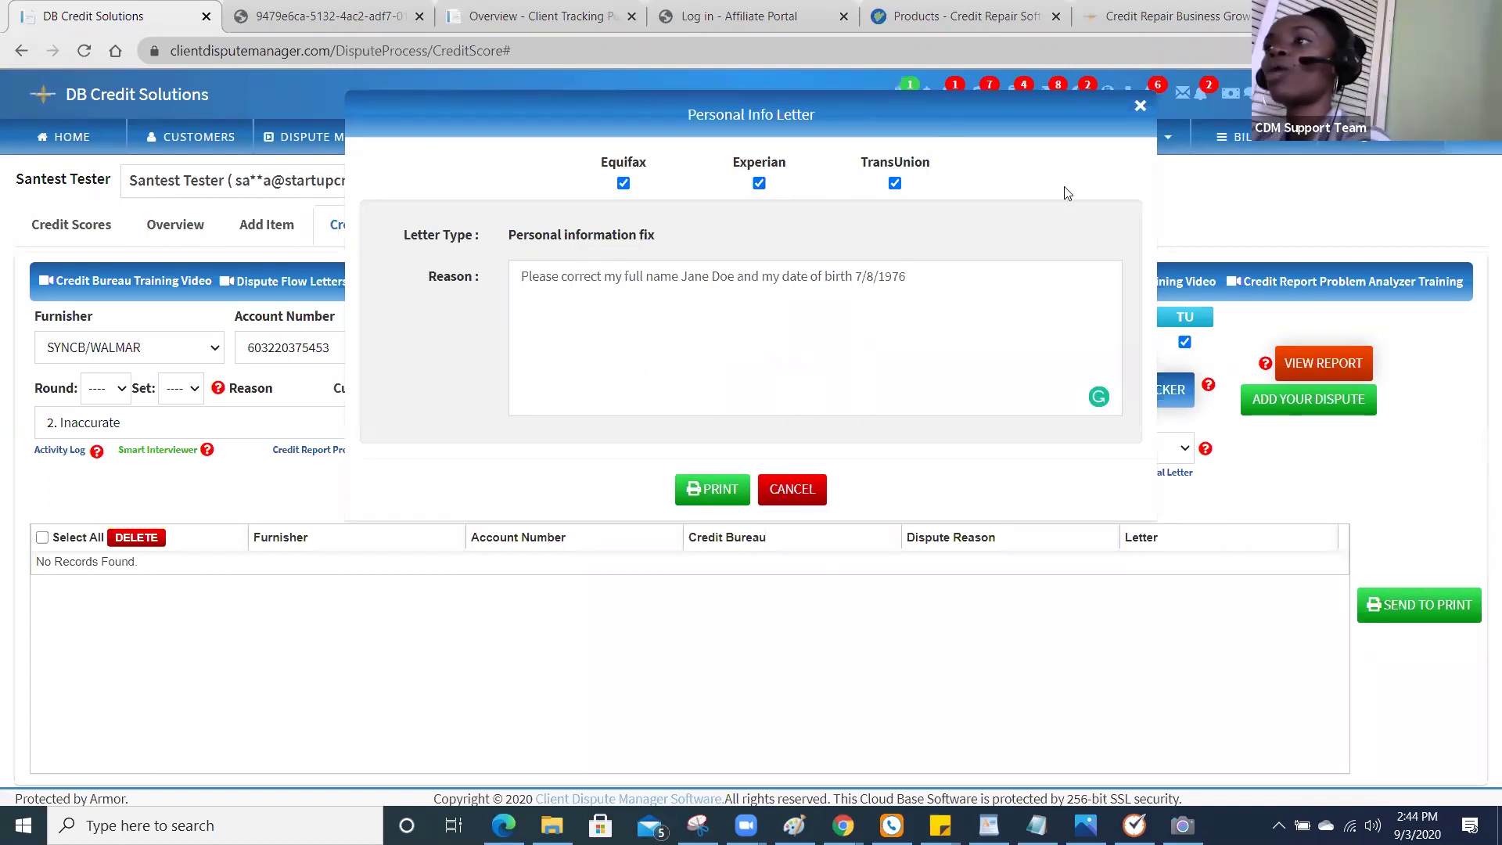
Close the personal info letter and enter the custom reason 'Please update this account', keeping '2. Inaccurate'.
left_click(1140, 106)
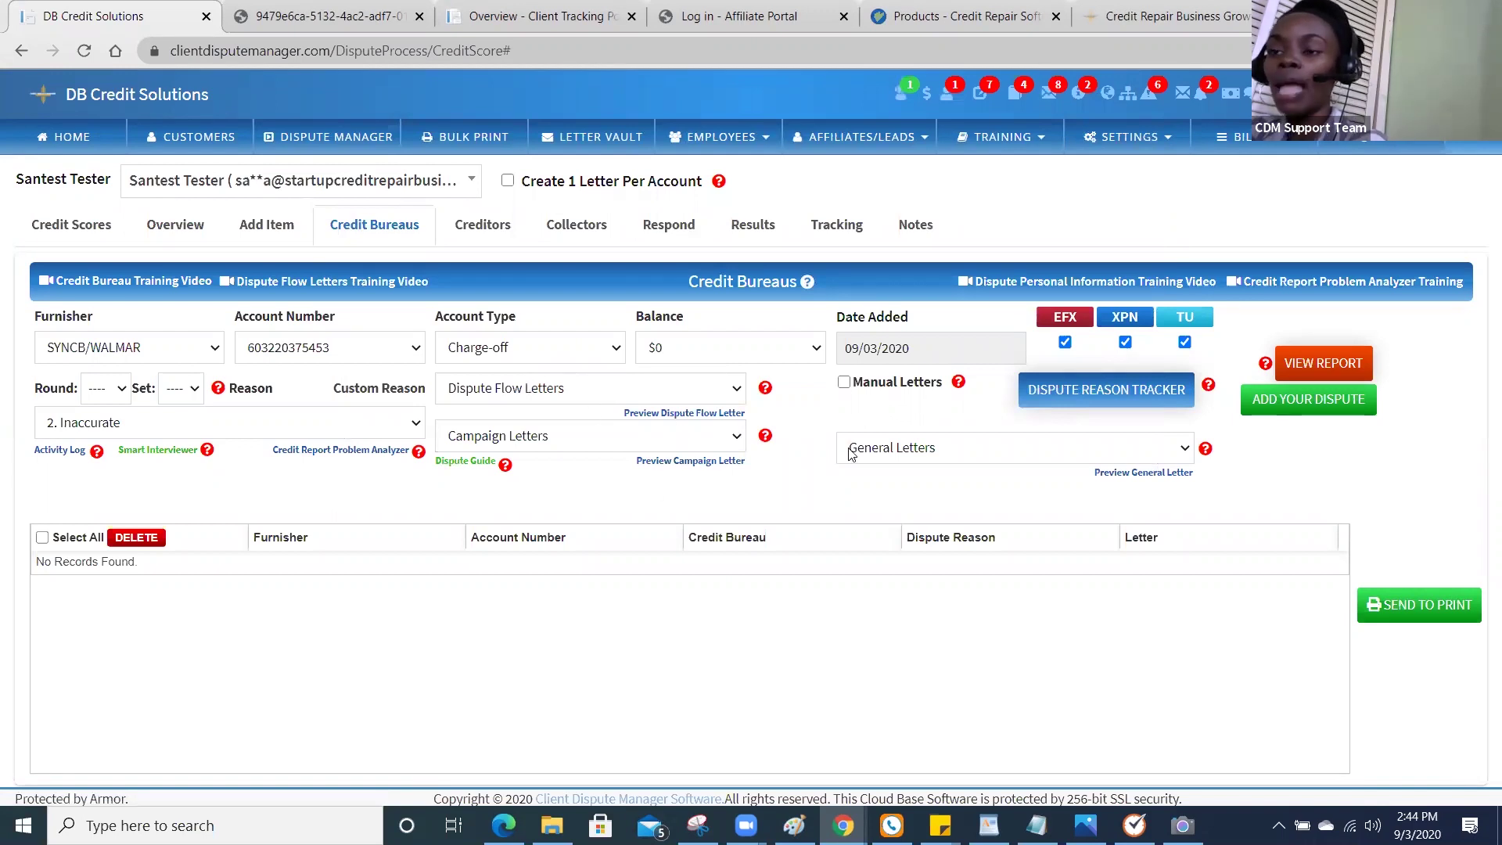
left_click(175, 353)
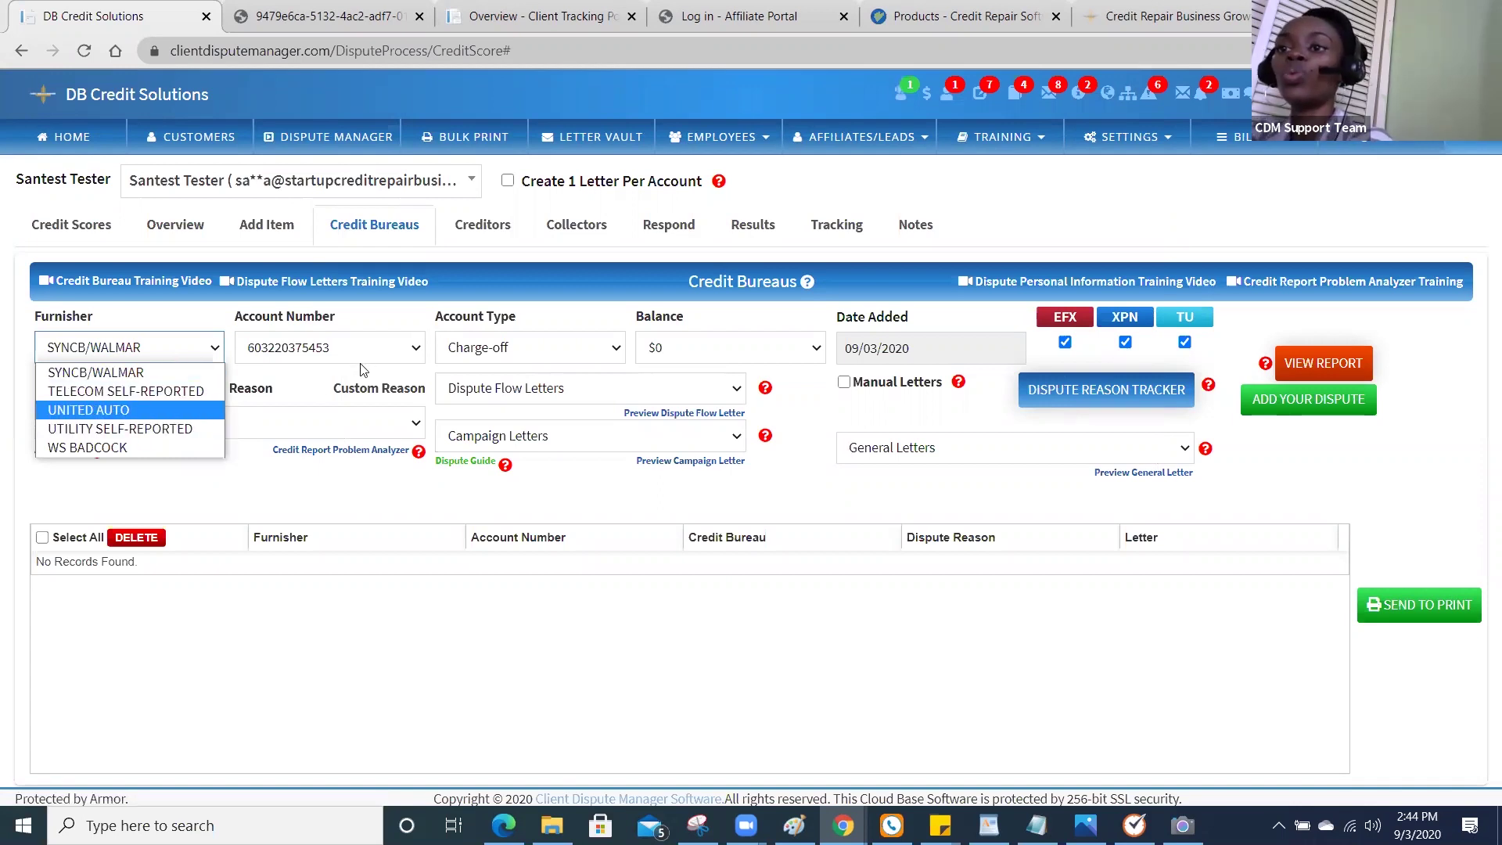
left_click(306, 430)
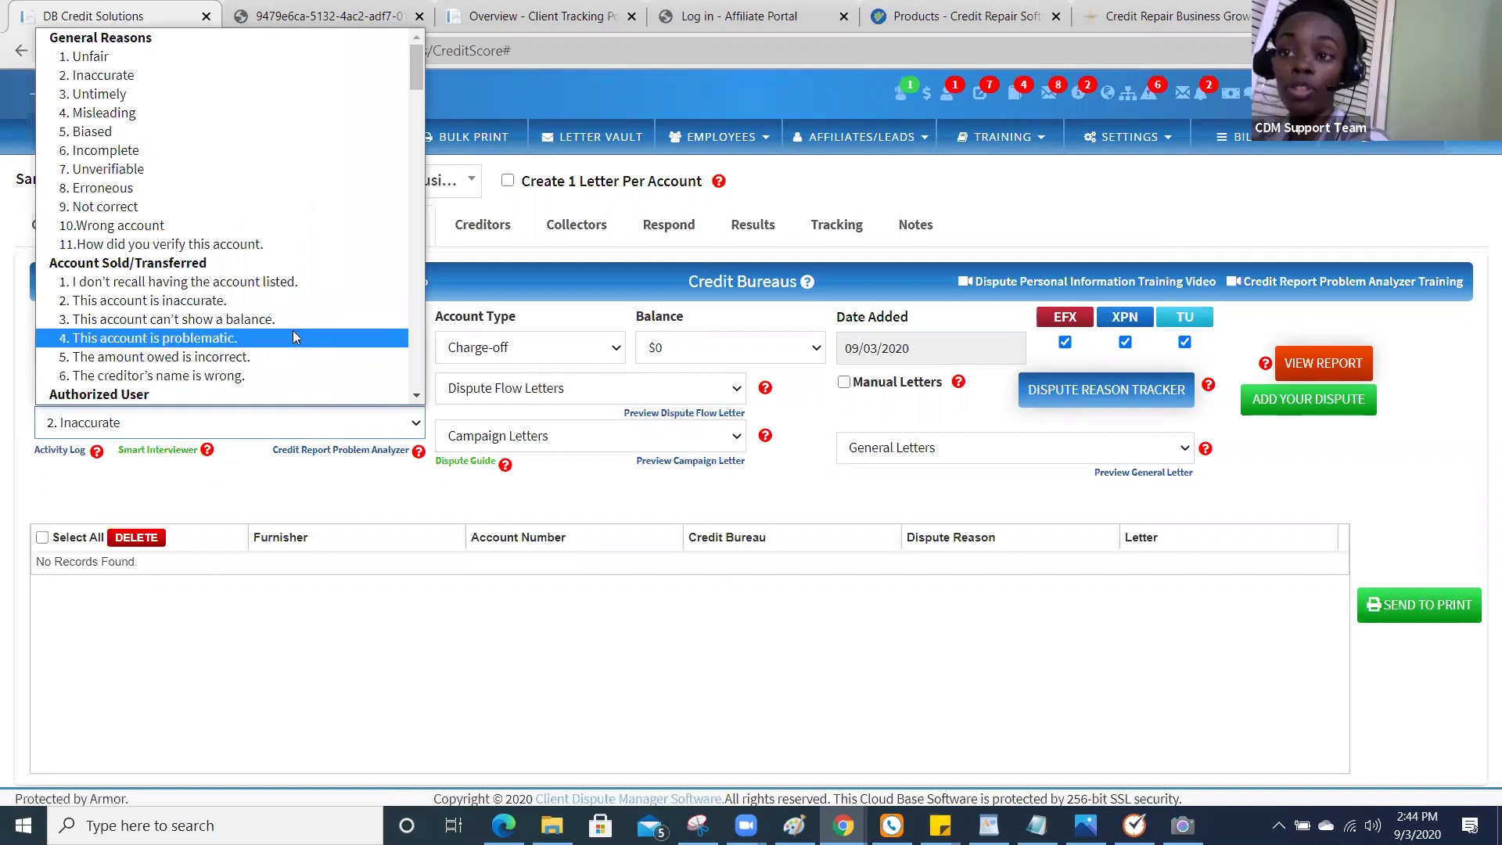
left_click(383, 524)
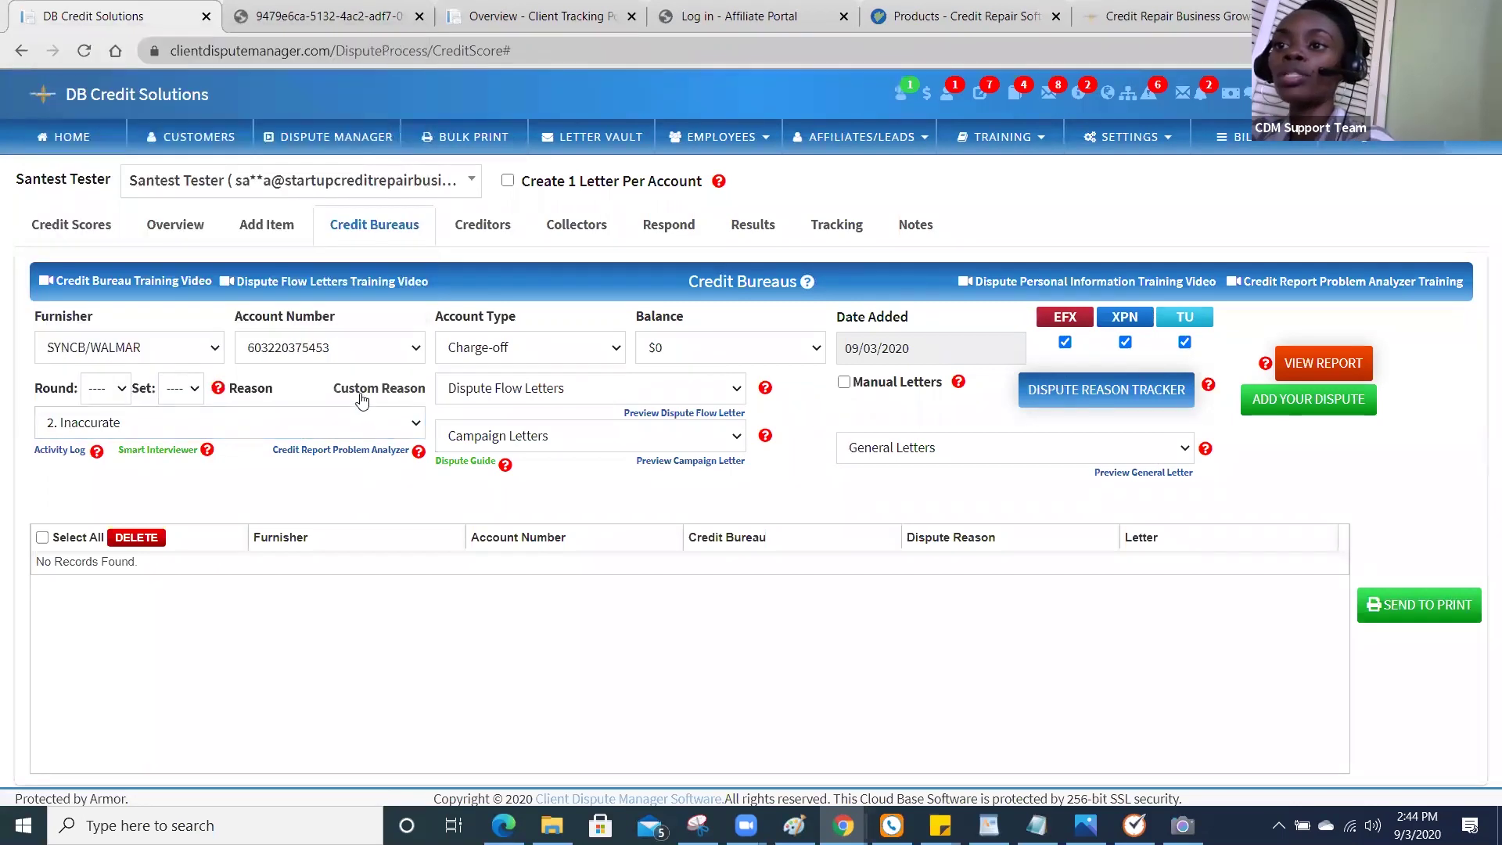
left_click(360, 396)
type("Please")
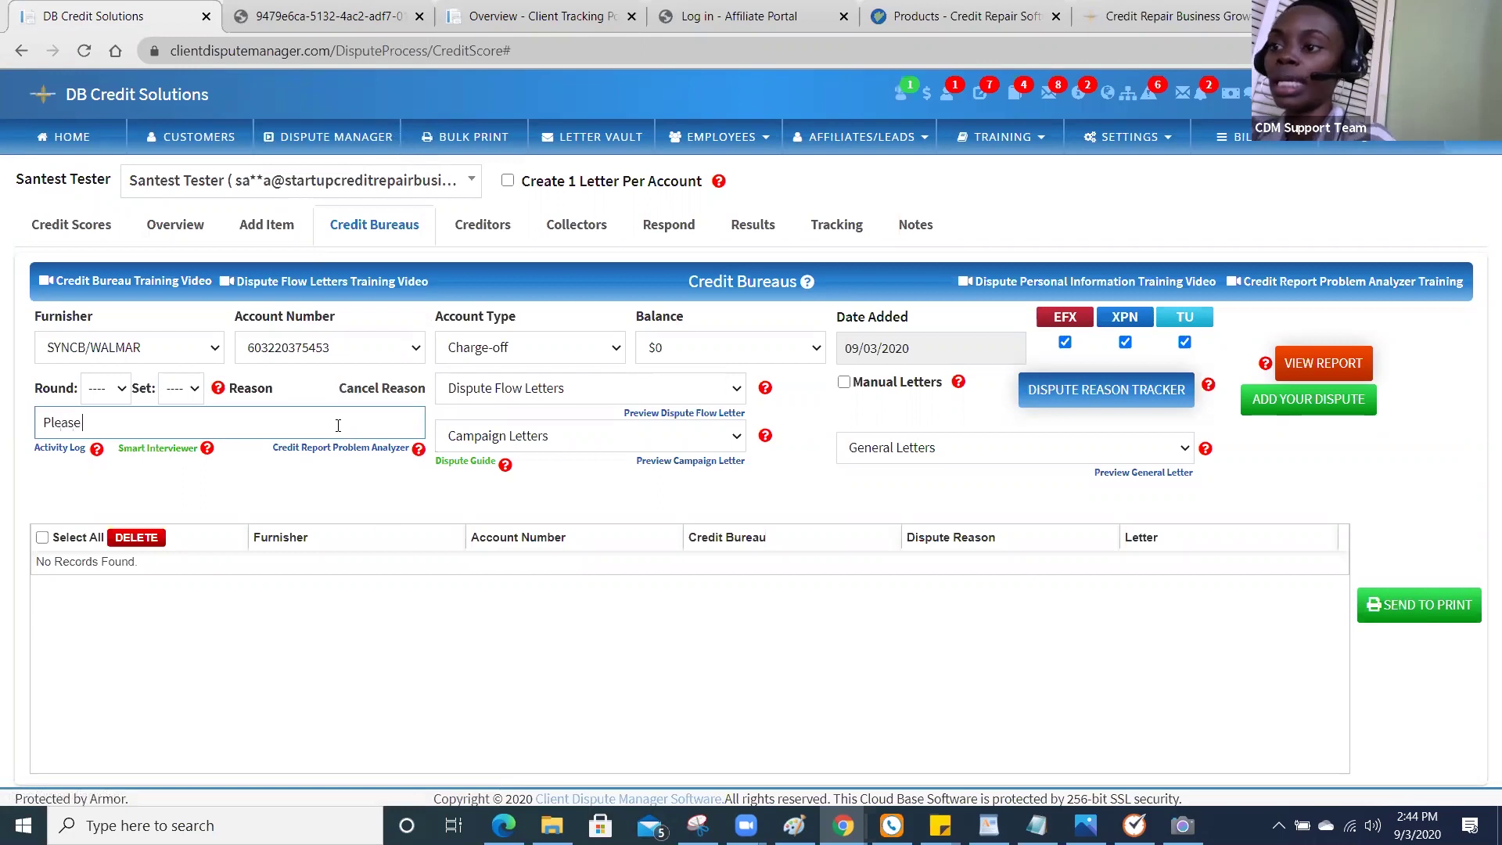
type(" update this account")
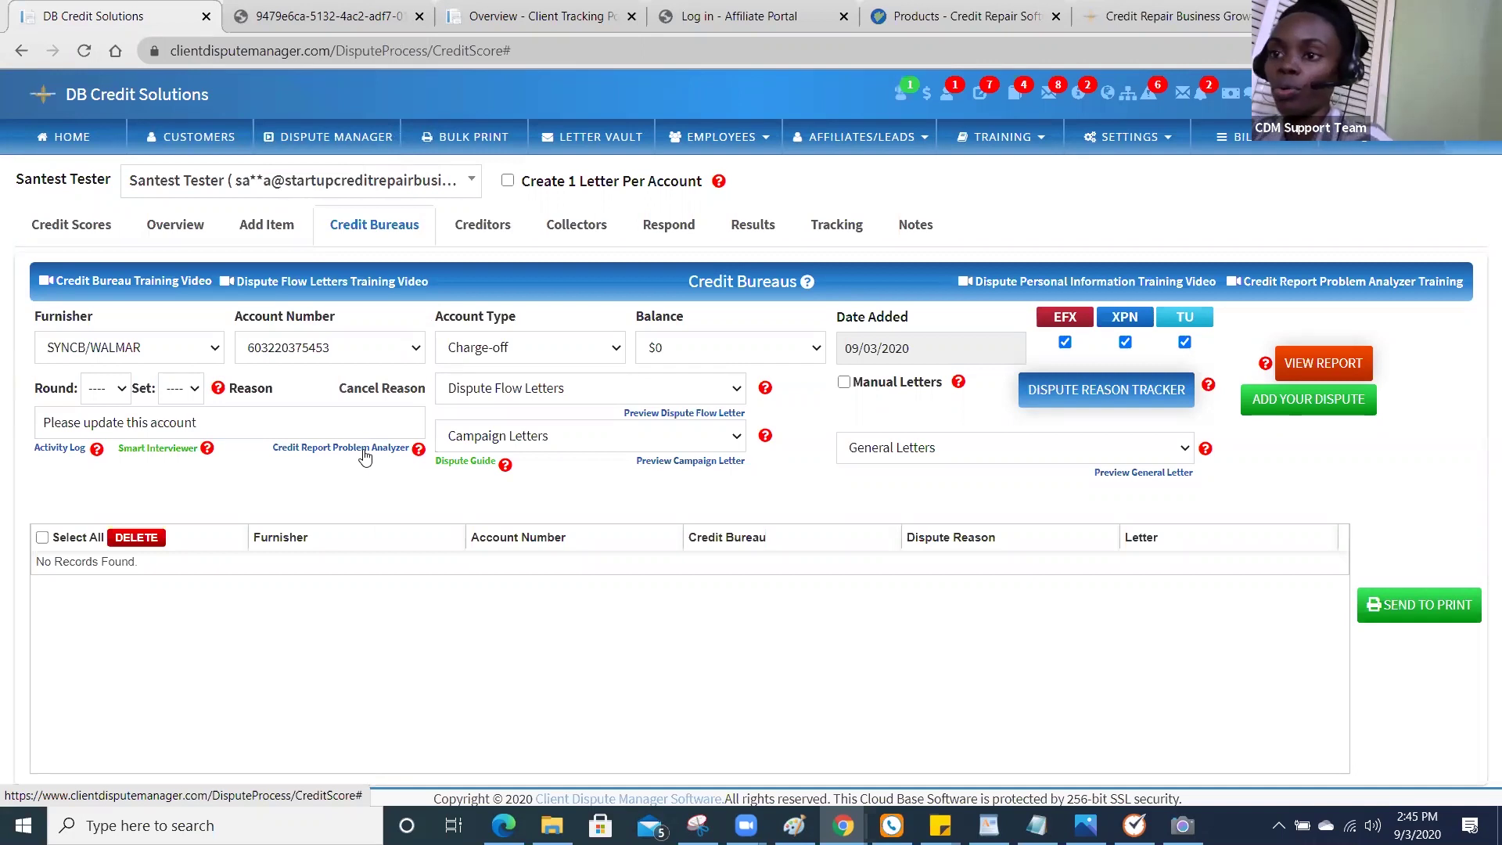
Review the CB/AVENUE and MERRIMAC FCU accounts on pages 8–9 of the Credit Analyzer Report, then close it.
left_click(365, 449)
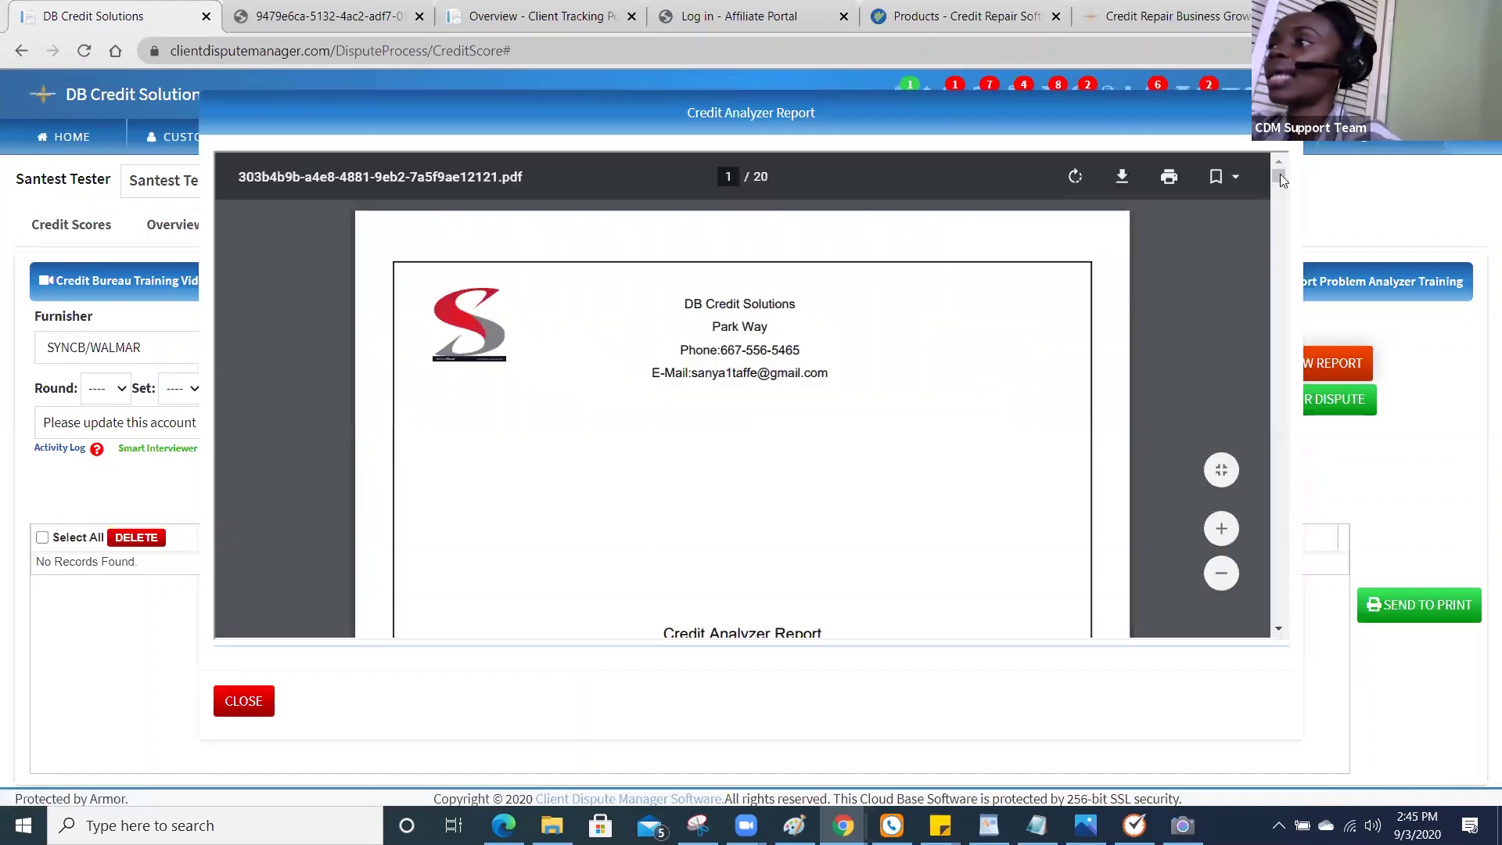
left_click_drag(1280, 174, 1269, 344)
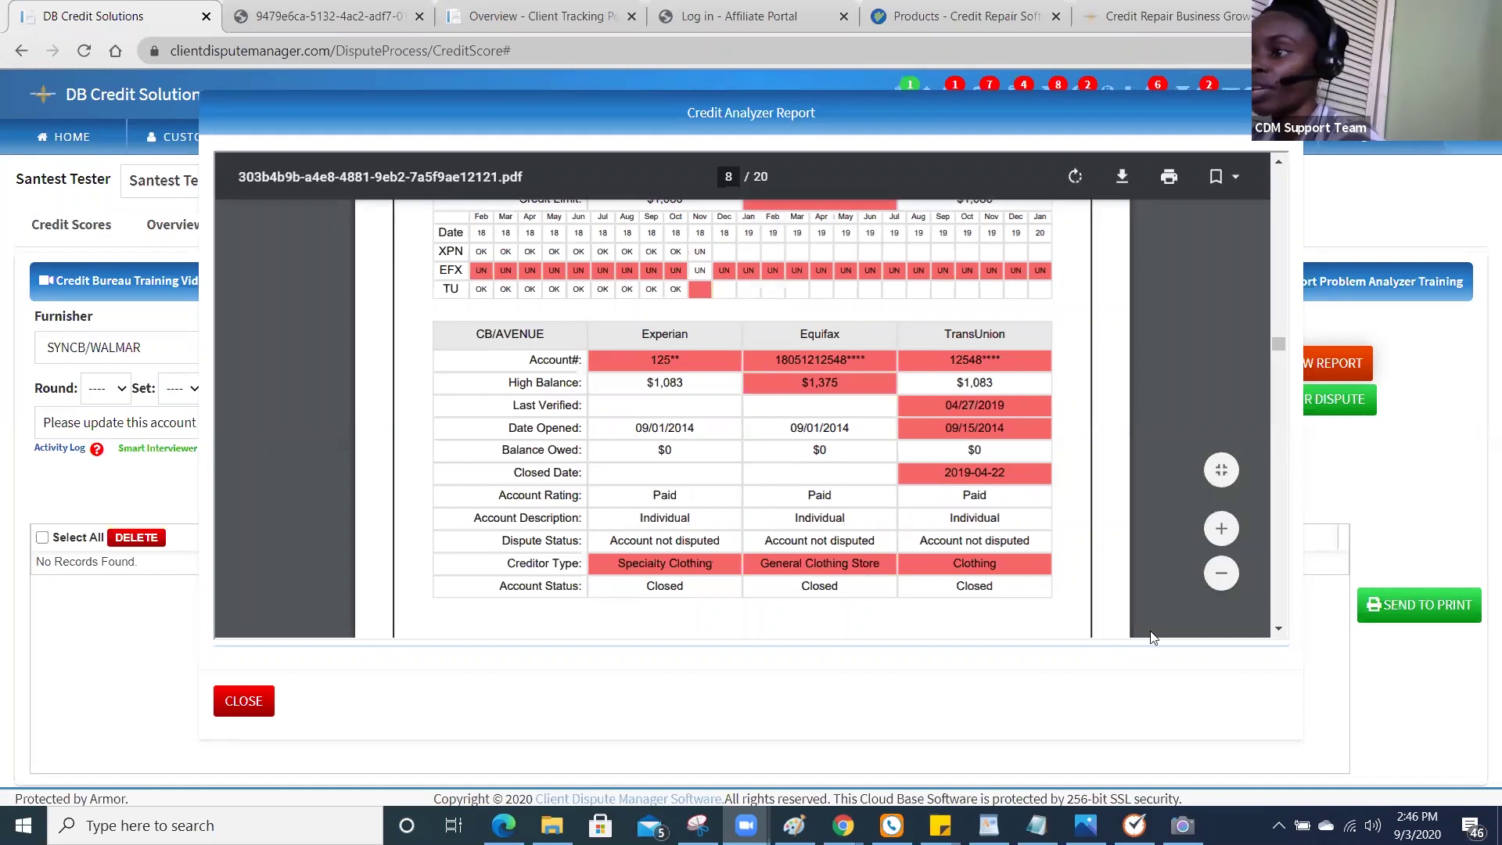
scroll(1276, 635, "down", 1)
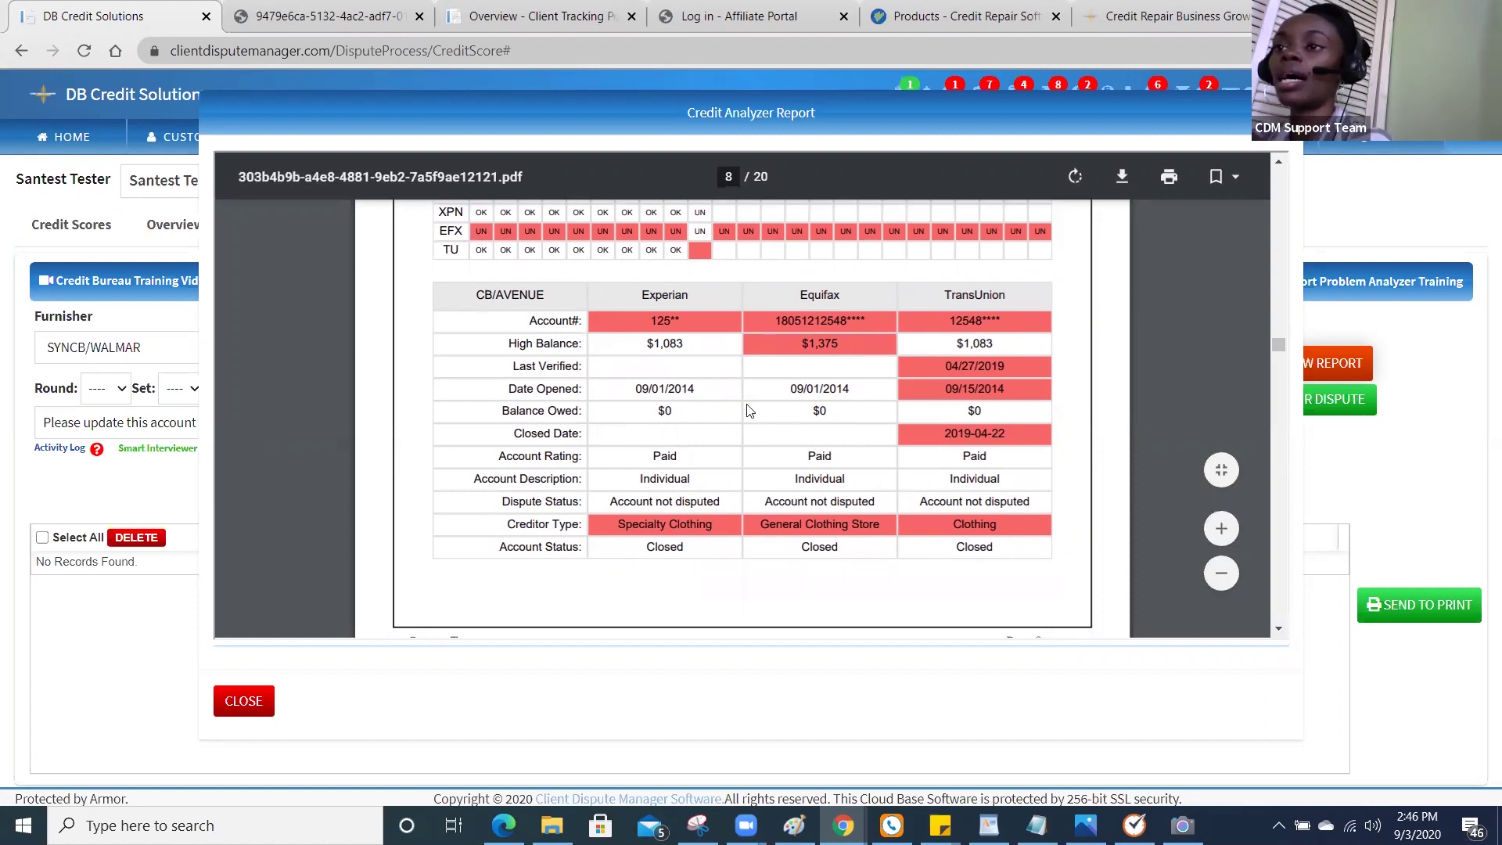
left_click(1279, 631)
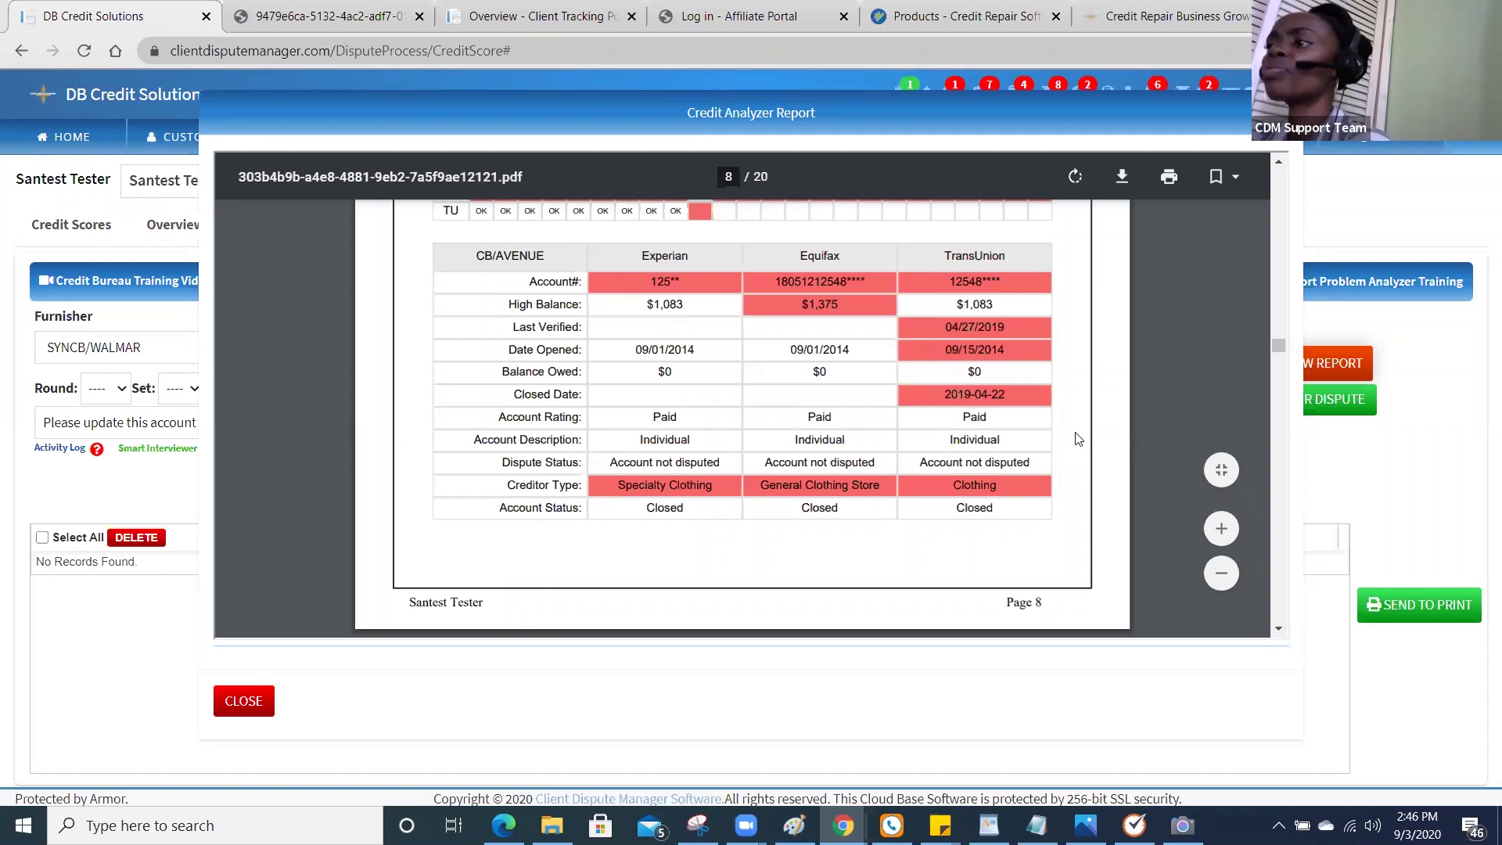
left_click(1278, 628)
scroll(1274, 631, "down", 3)
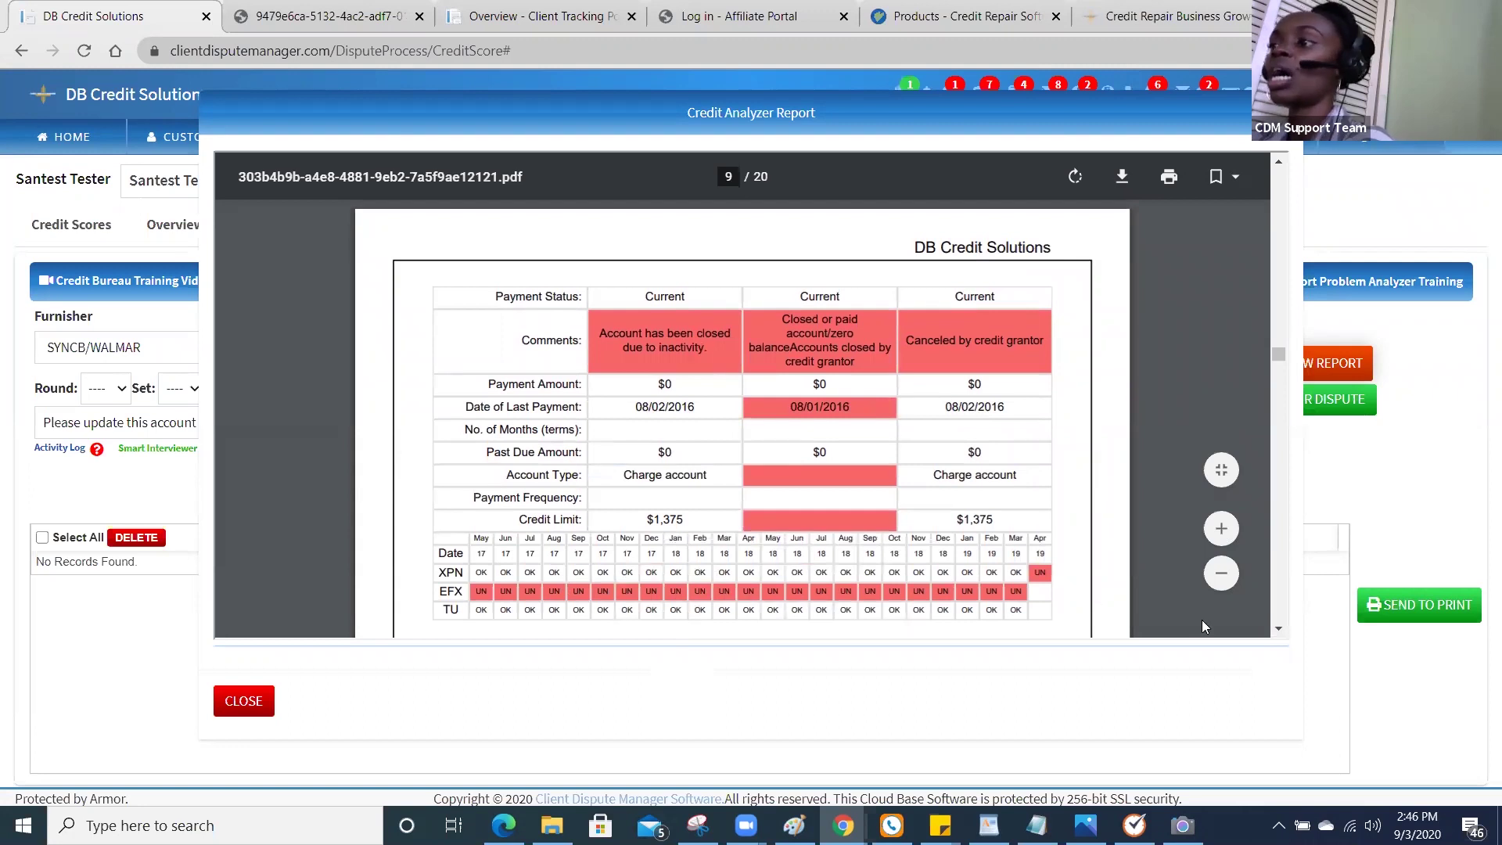
left_click(1278, 628)
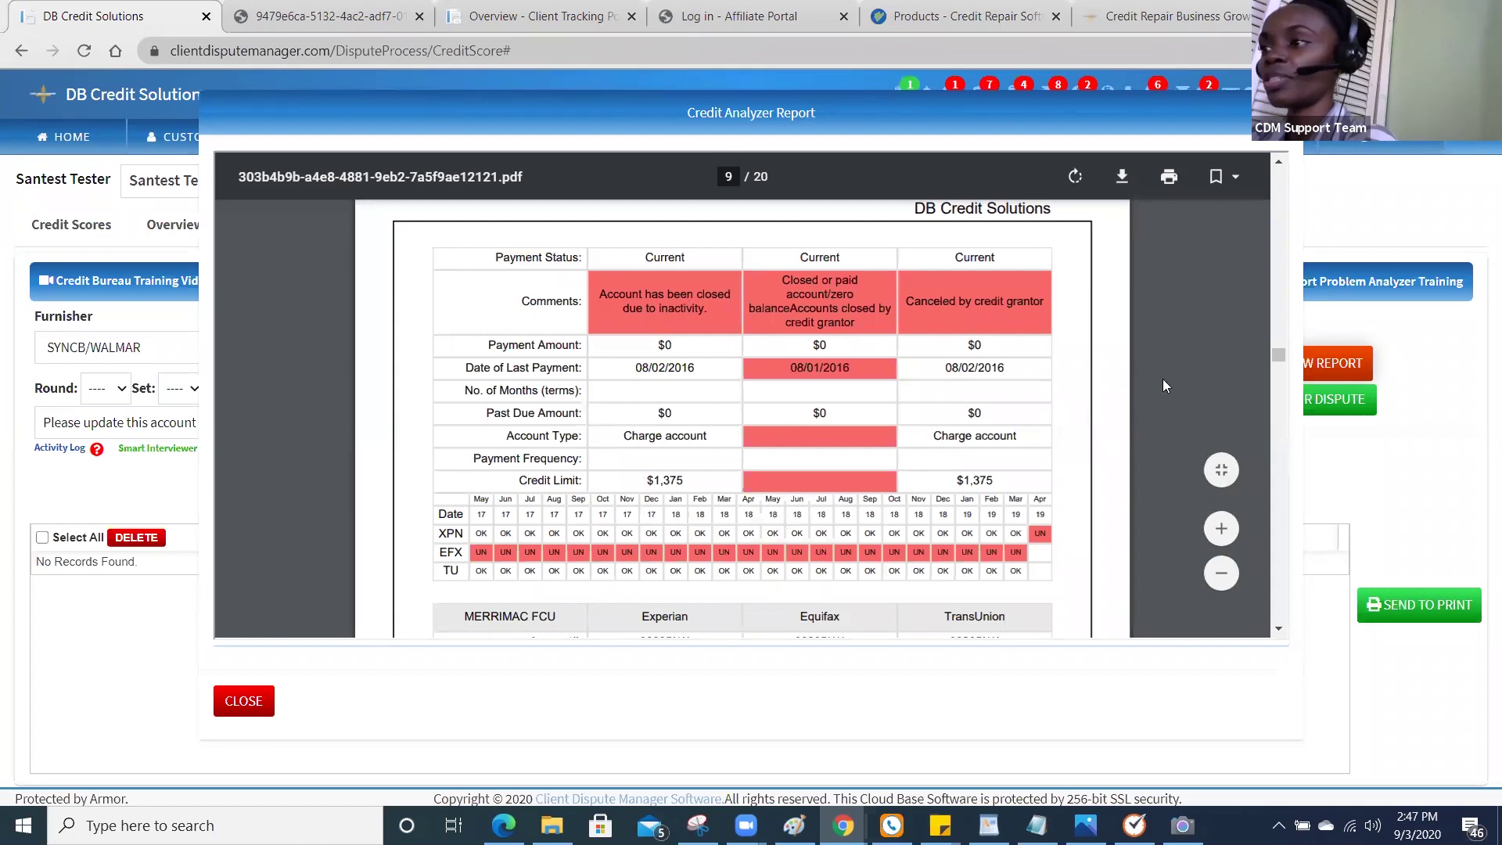
left_click_drag(1277, 357, 1277, 347)
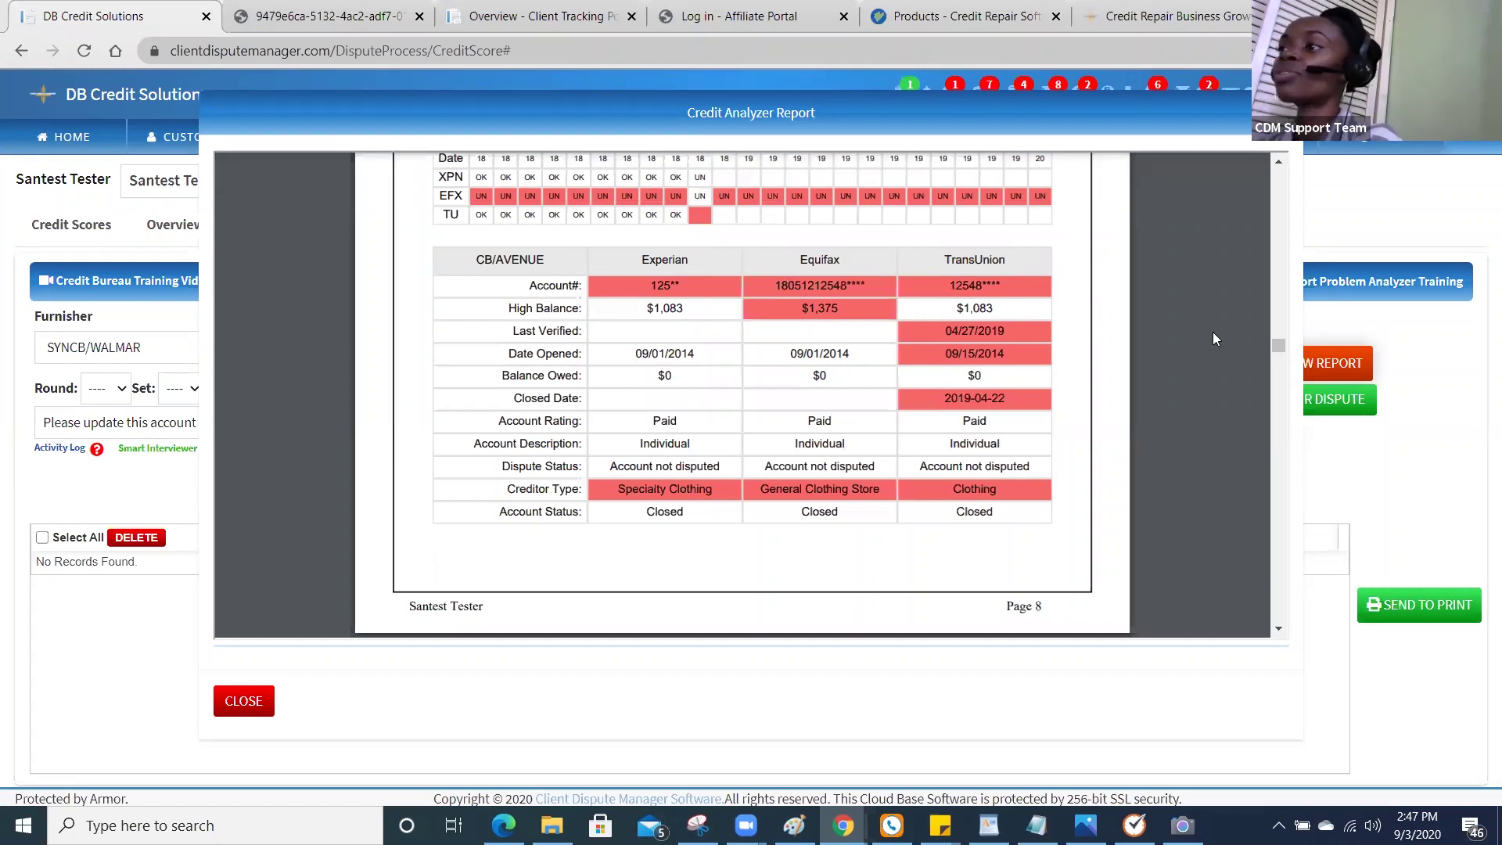
mouse_move(1279, 349)
left_mouse_down()
mouse_move(1274, 382)
mouse_move(1274, 360)
left_mouse_up()
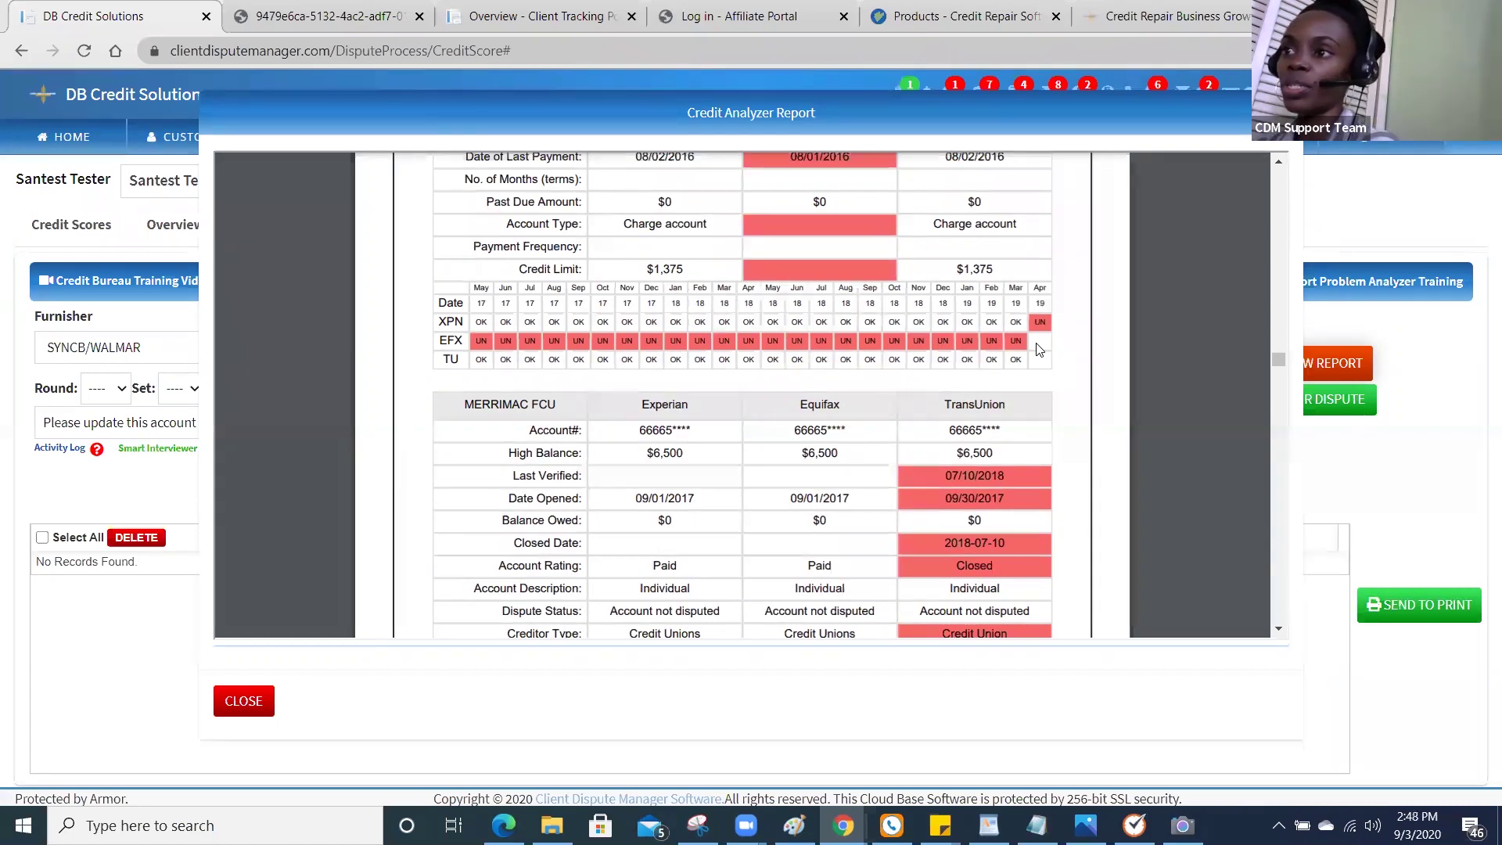
mouse_move(822, 185)
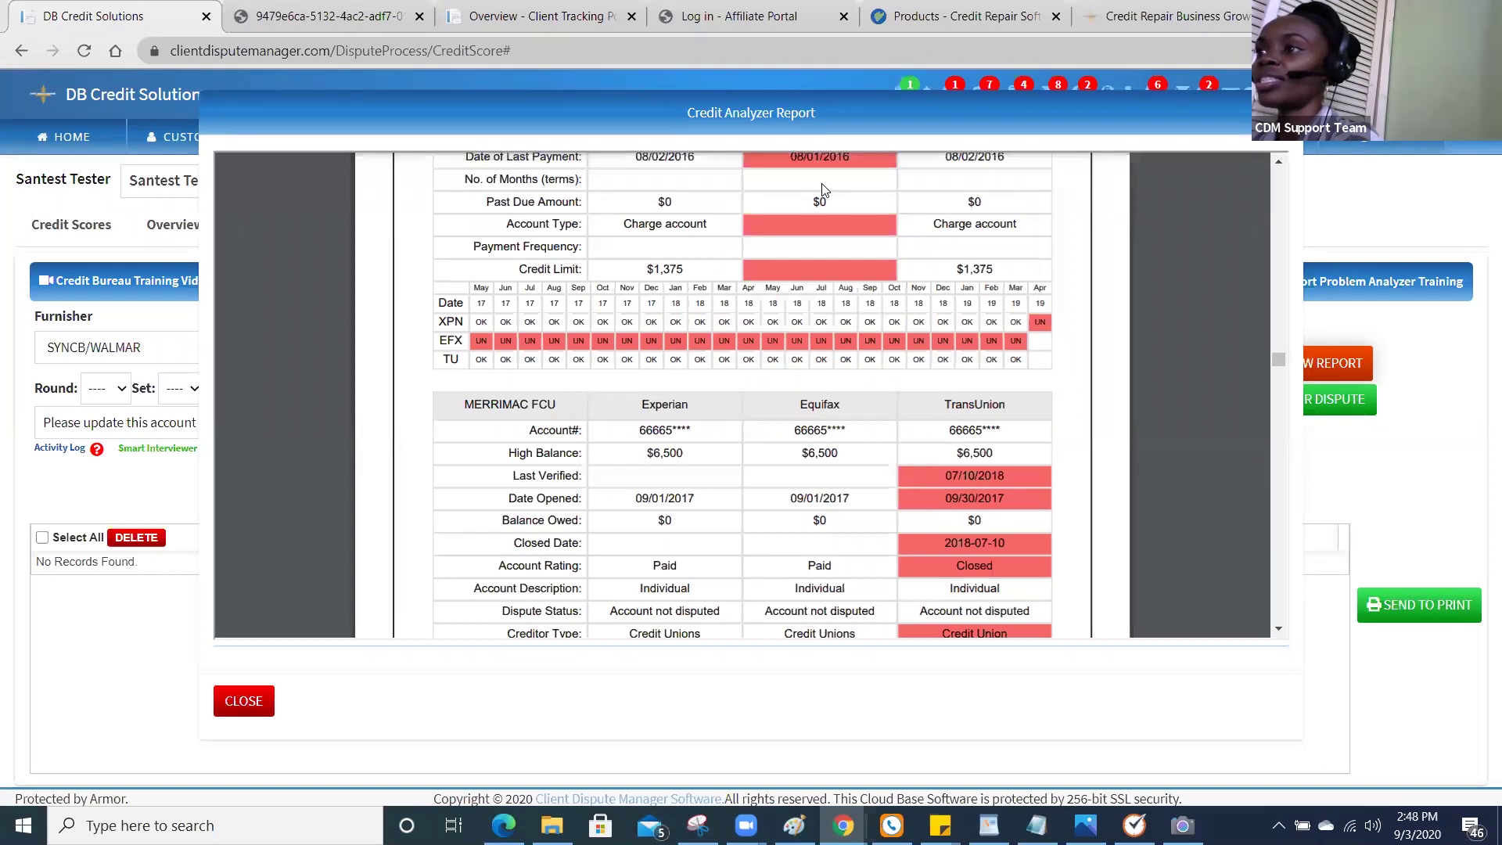
mouse_move(650, 171)
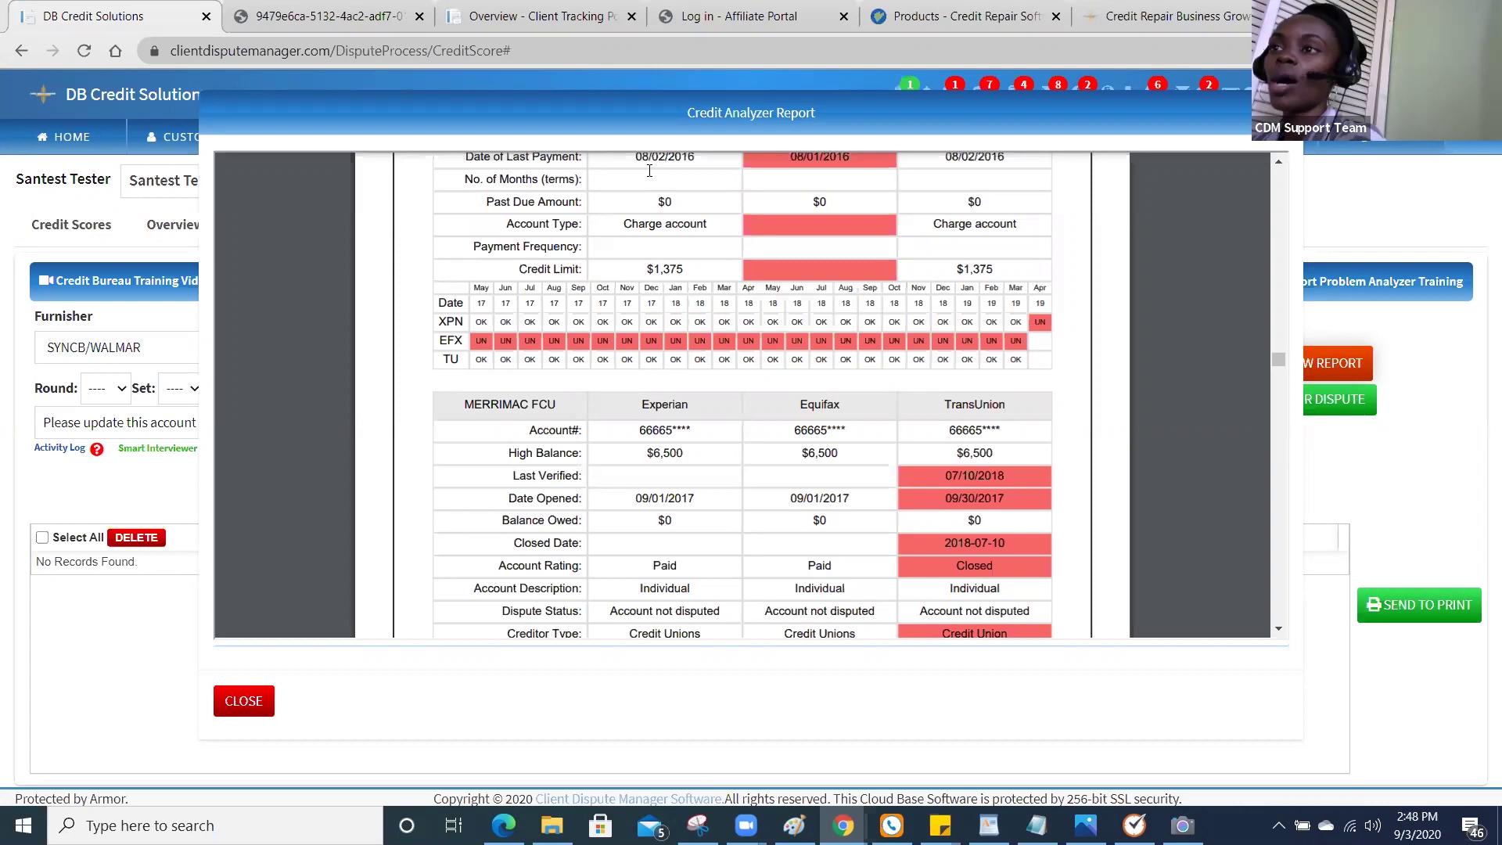
mouse_move(776, 217)
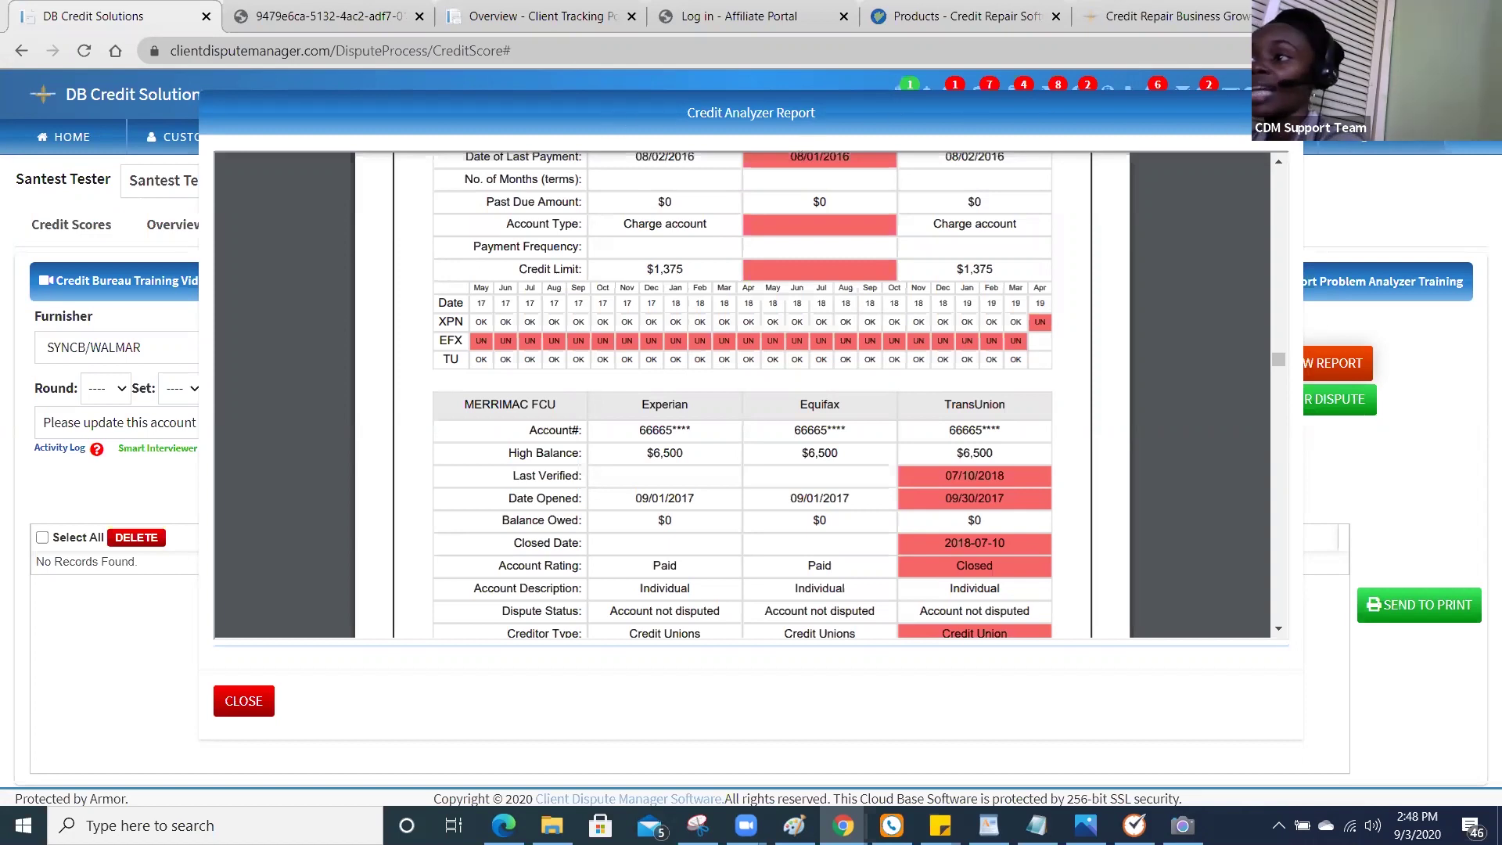
left_click(1284, 113)
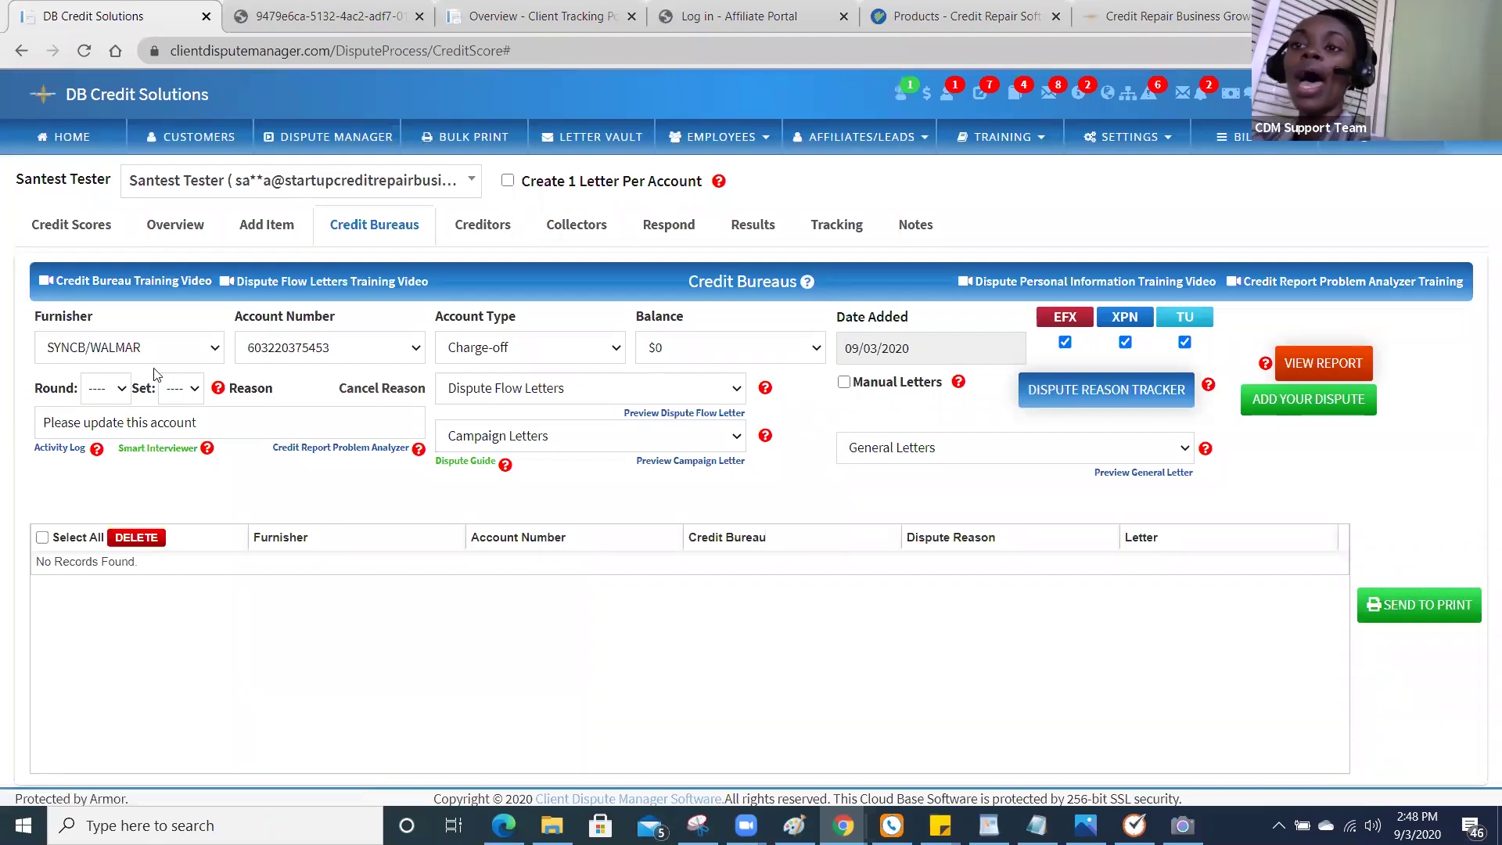
Show the client's furnisher list, then bring up the TRAINING menu.
mouse_move(206, 447)
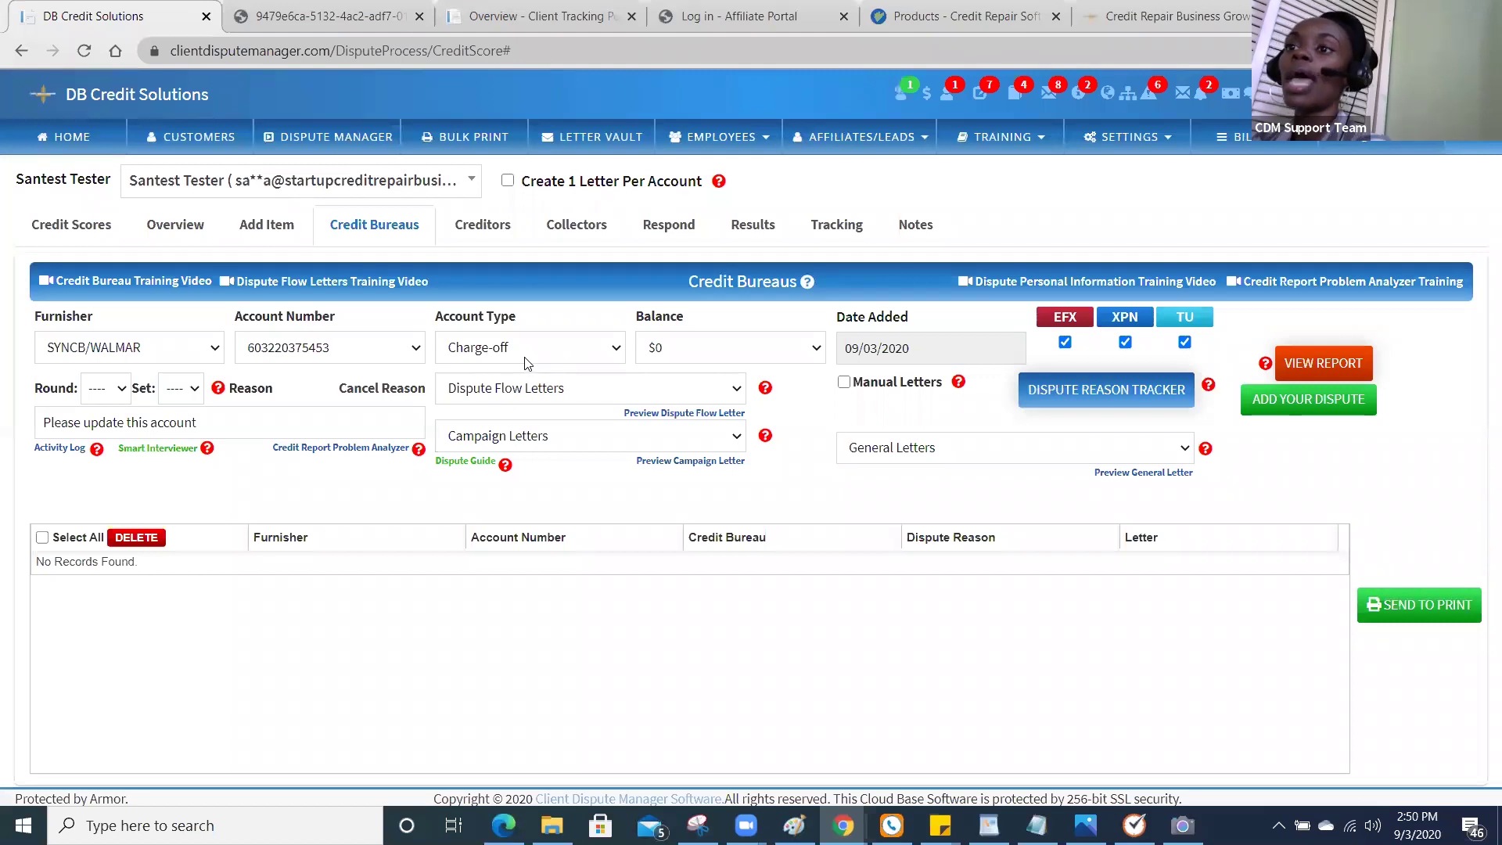
left_click(187, 350)
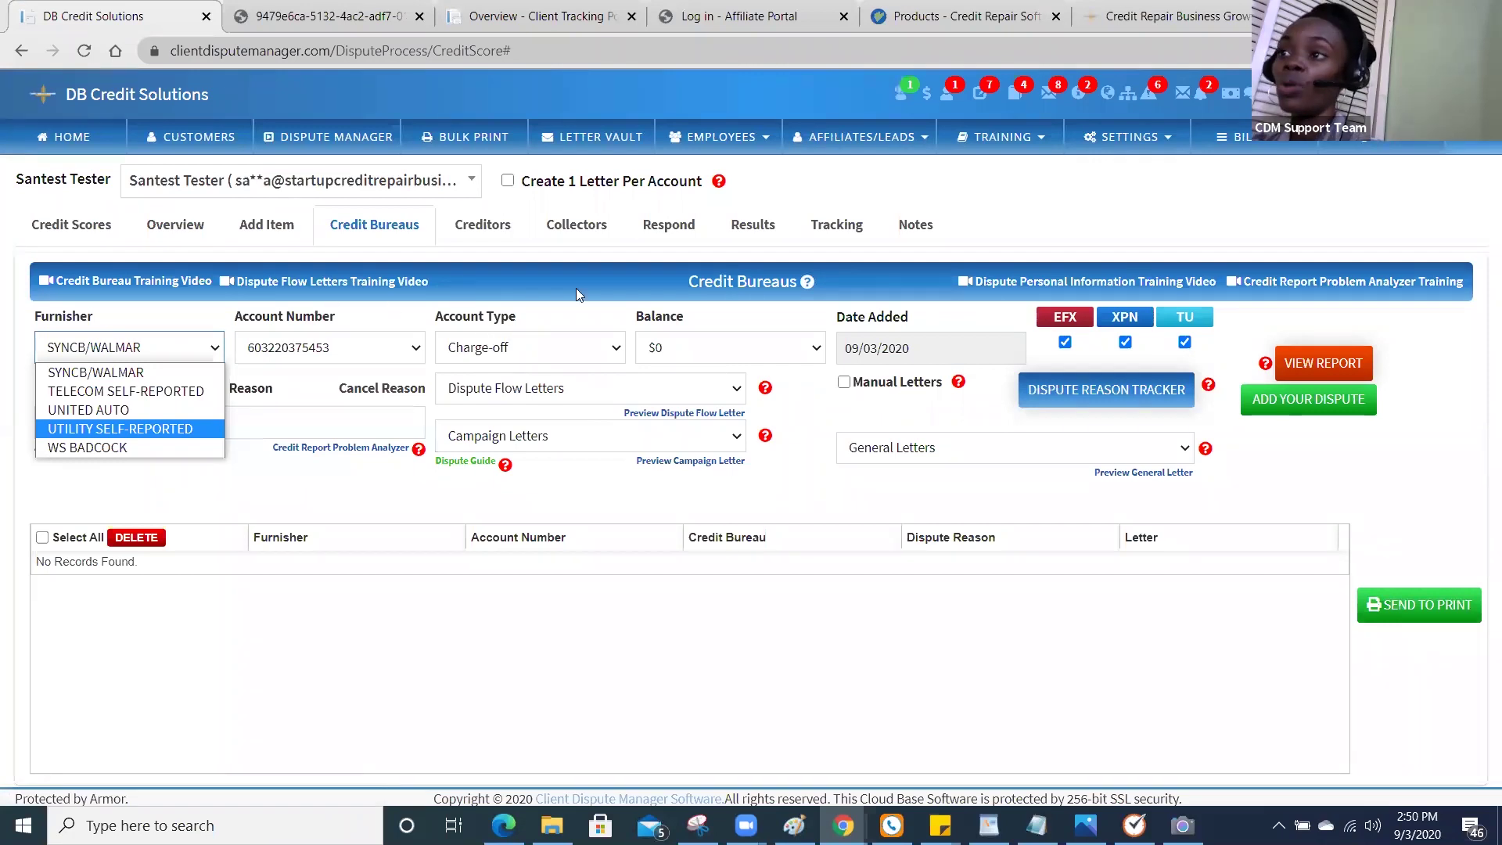
left_click(974, 153)
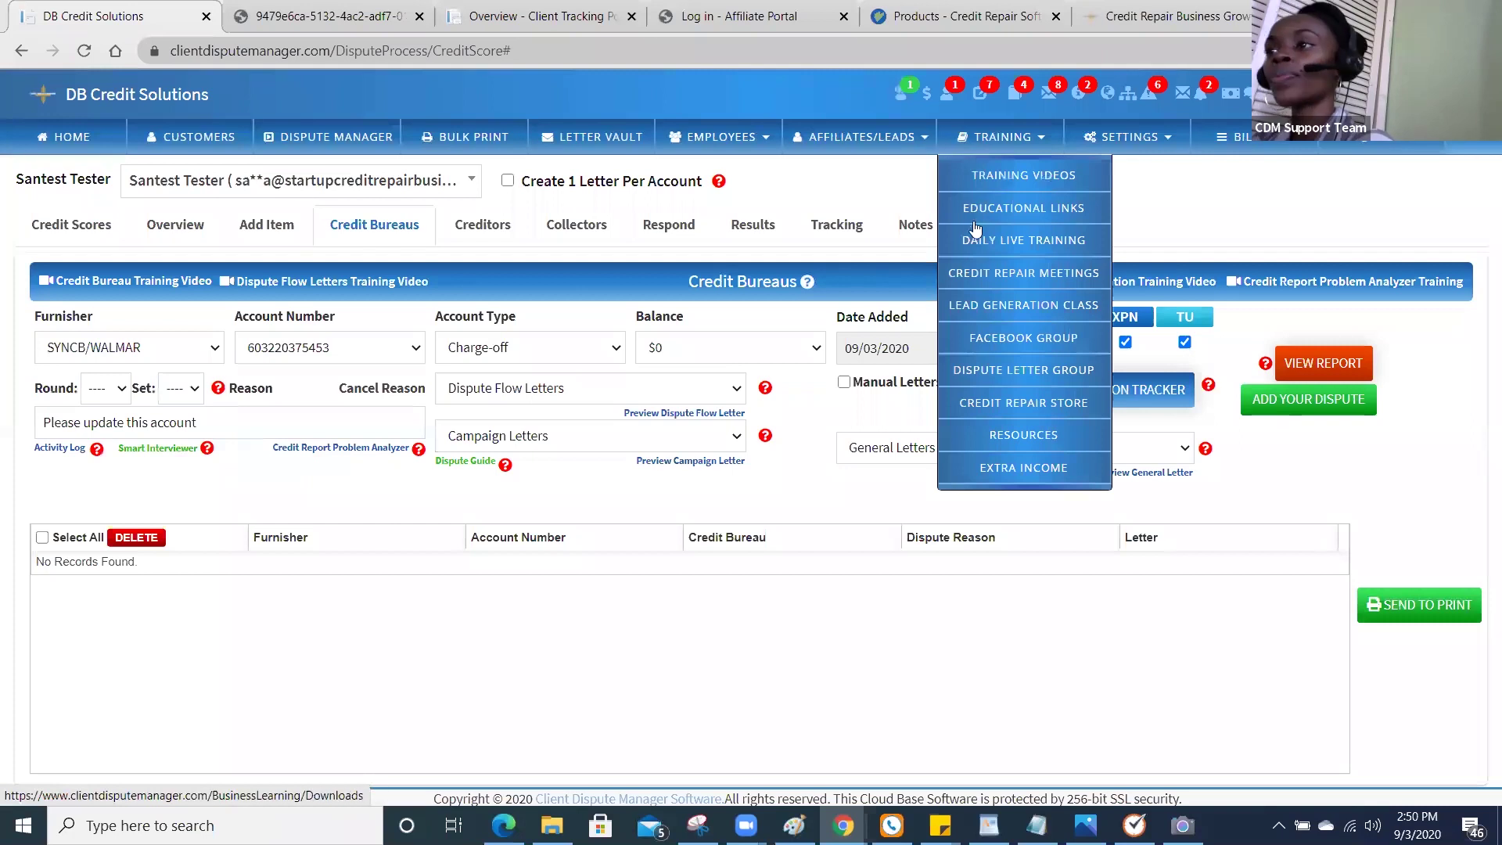
Browse the Credit Repair Meetings video playlist, then go back to the DB Credit Solutions tab.
left_click(984, 273)
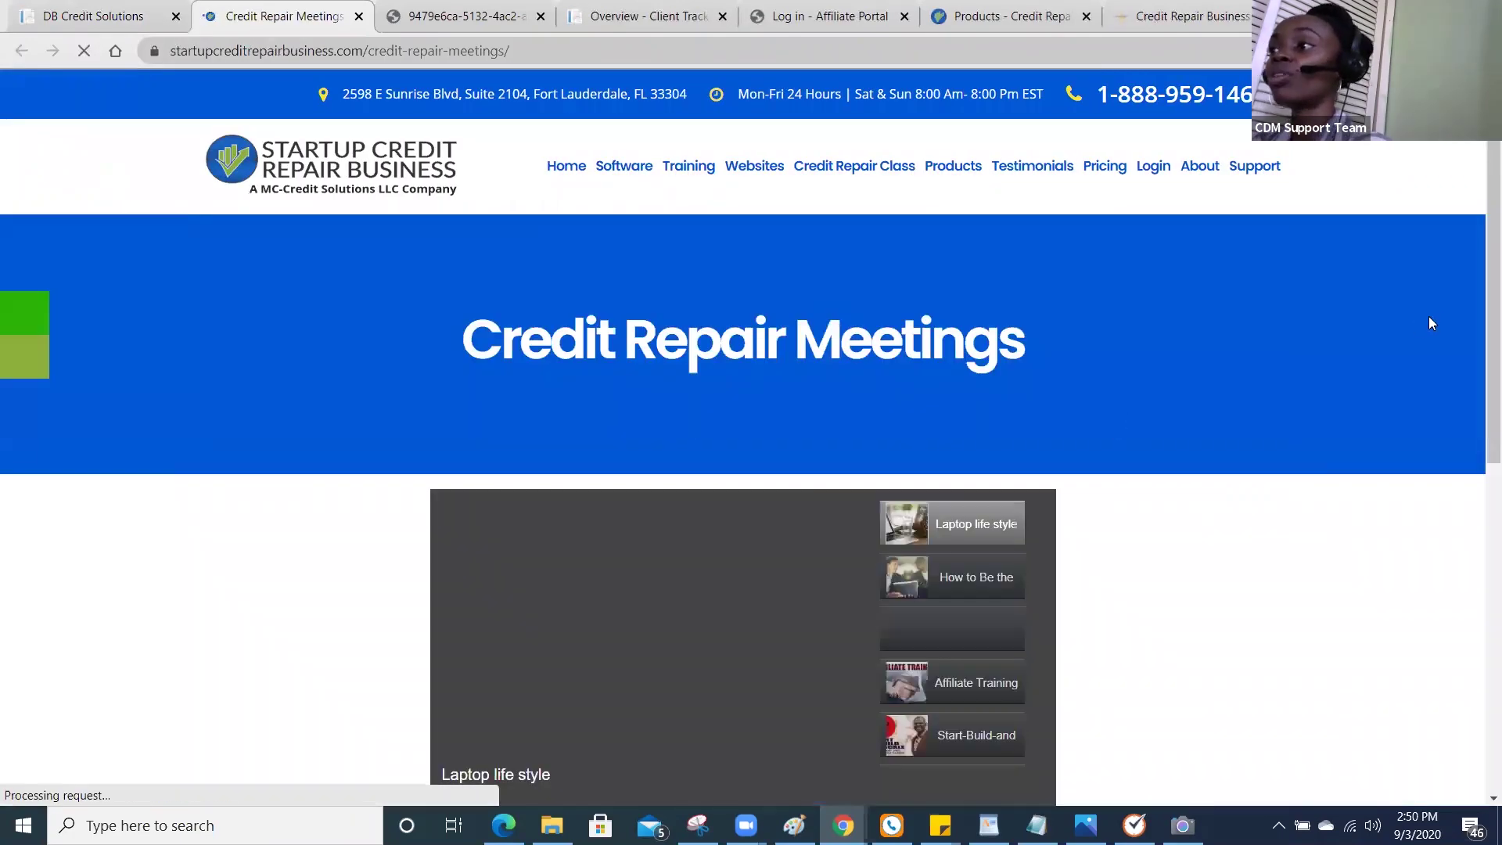
scroll(1478, 313, "down", 1)
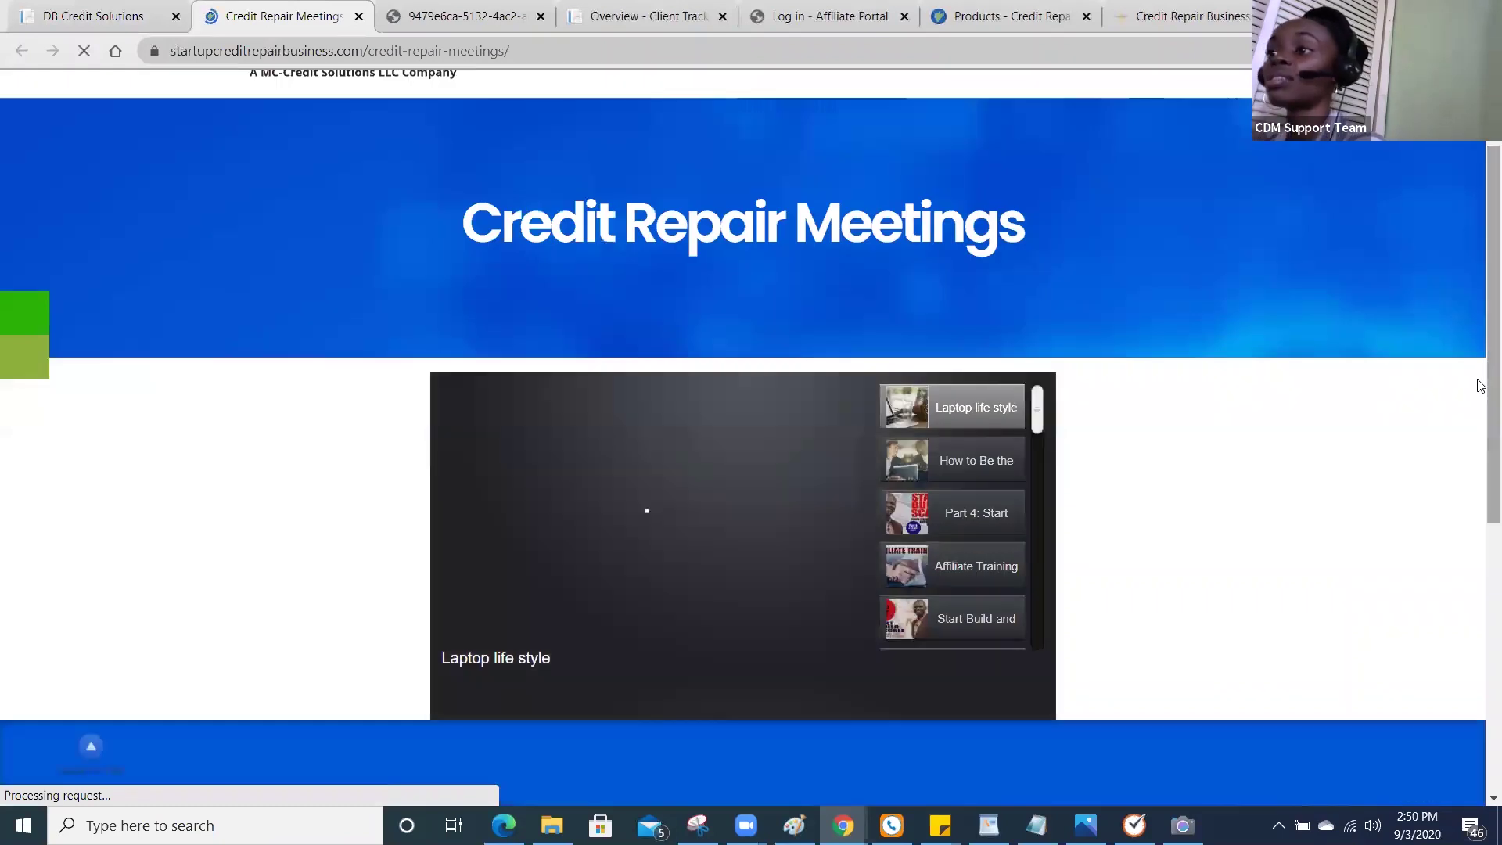
left_click_drag(1042, 423, 1042, 482)
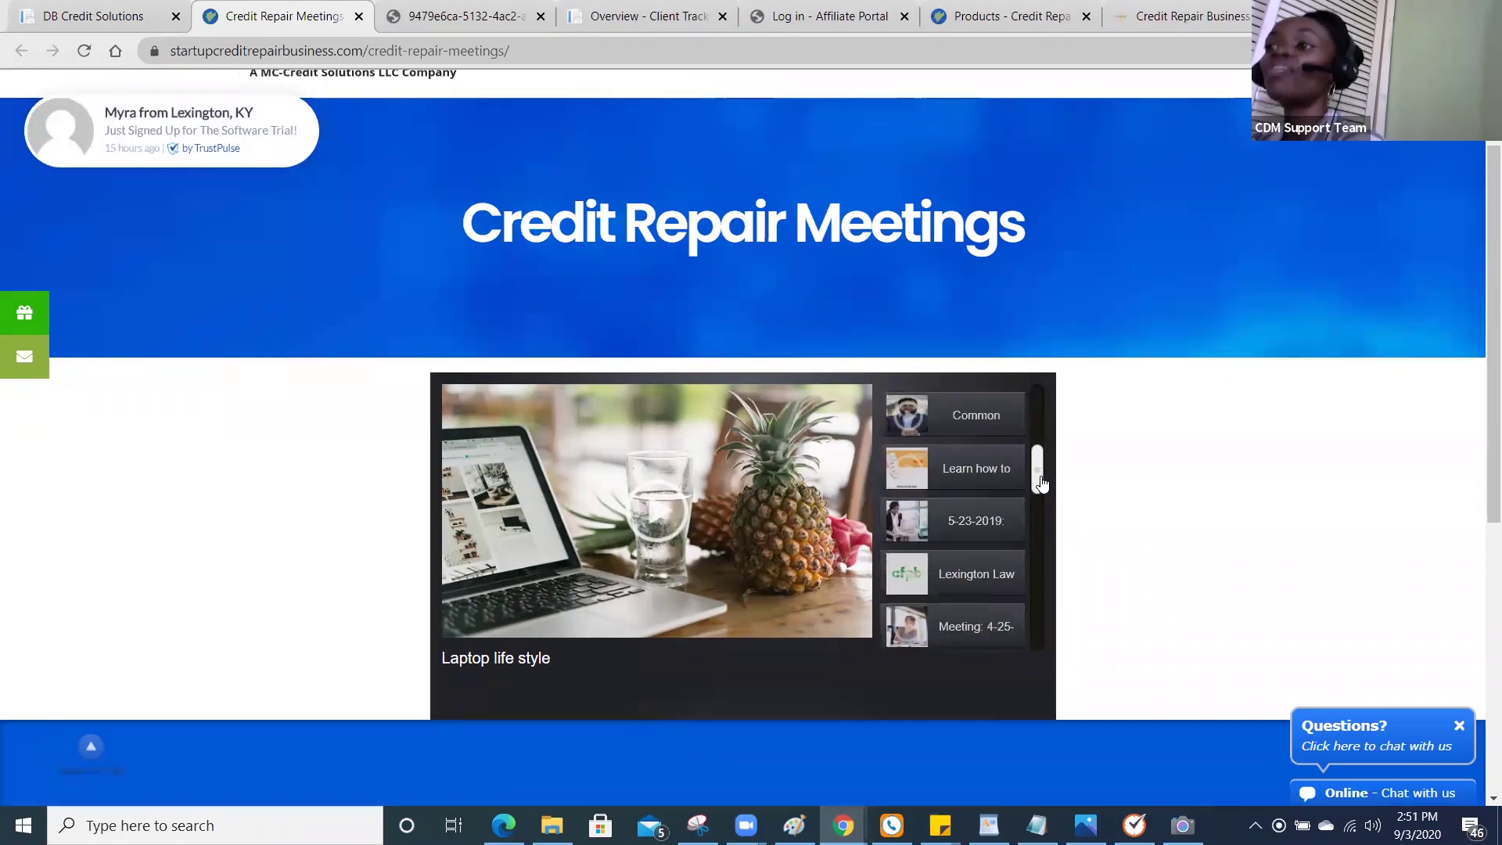
left_click_drag(1041, 486, 1041, 494)
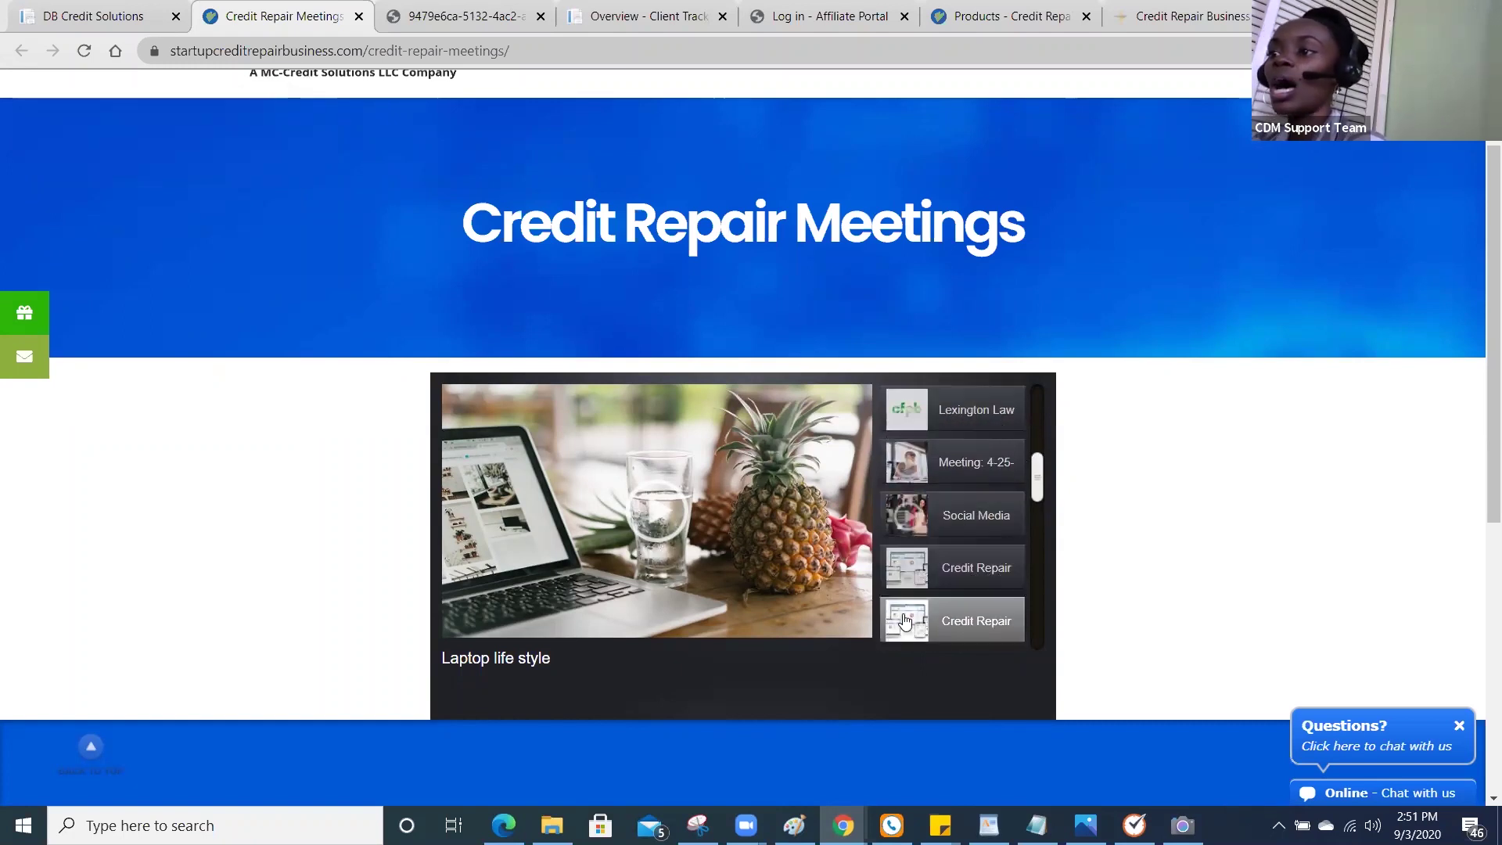
left_click_drag(1041, 489, 1041, 517)
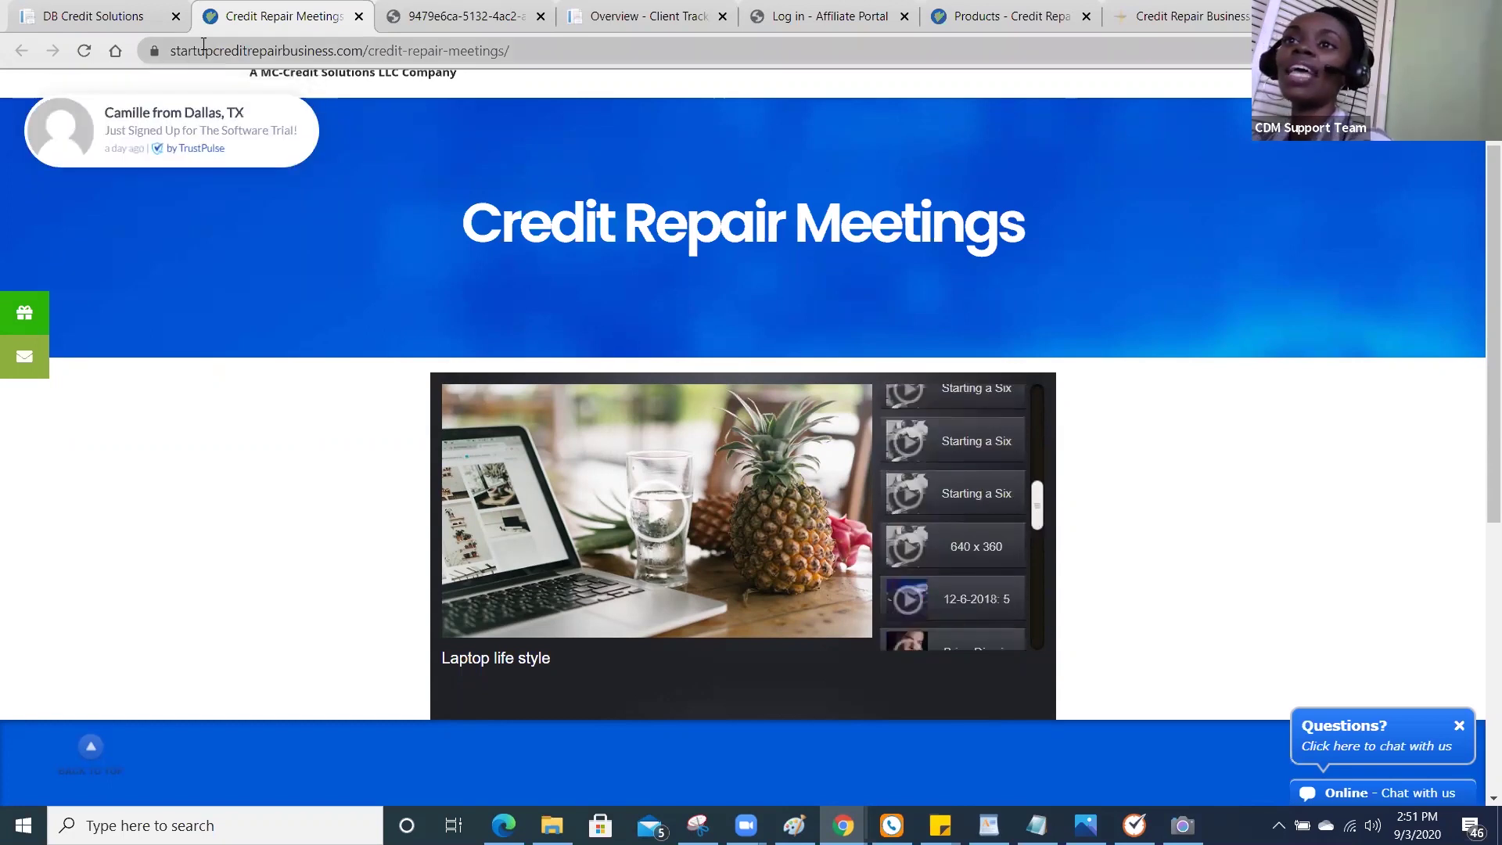
left_click(108, 22)
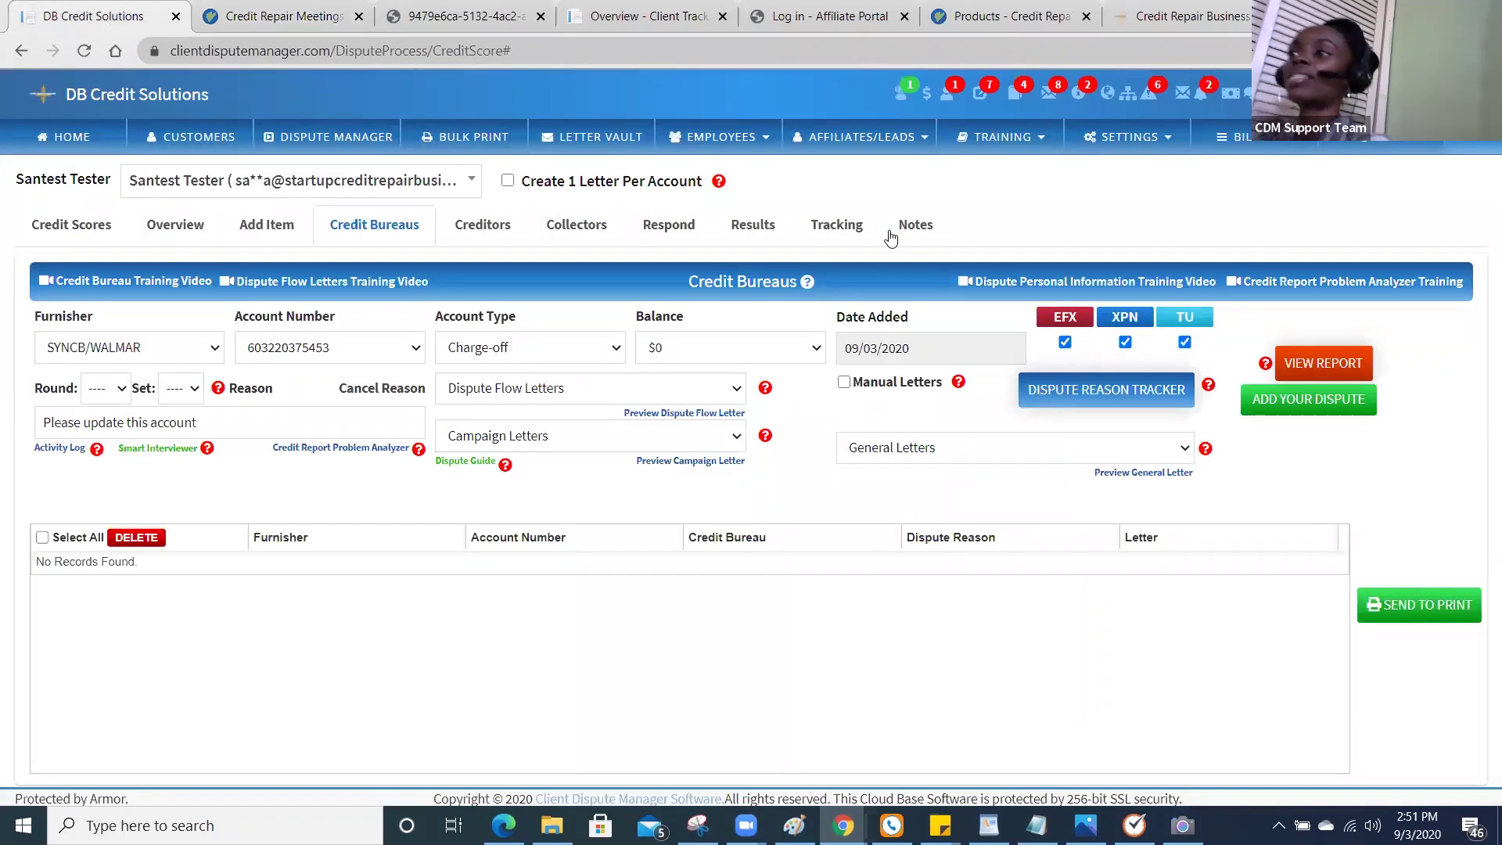
Show the Letter Vault's Manual Letters list, with letters such as test, tester 2344 and Genric.
left_click(843, 383)
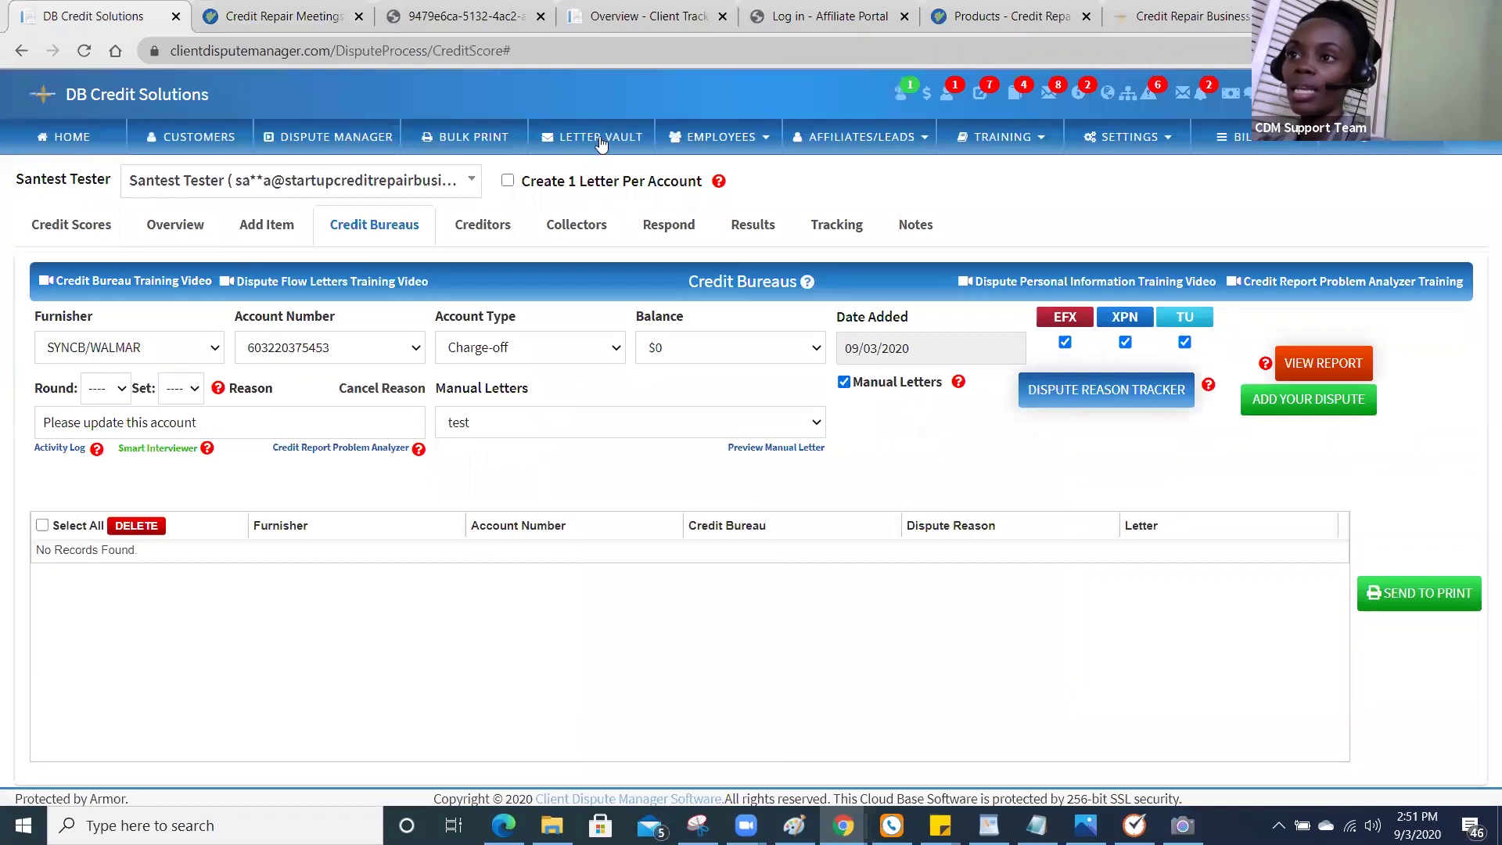
left_click(634, 424)
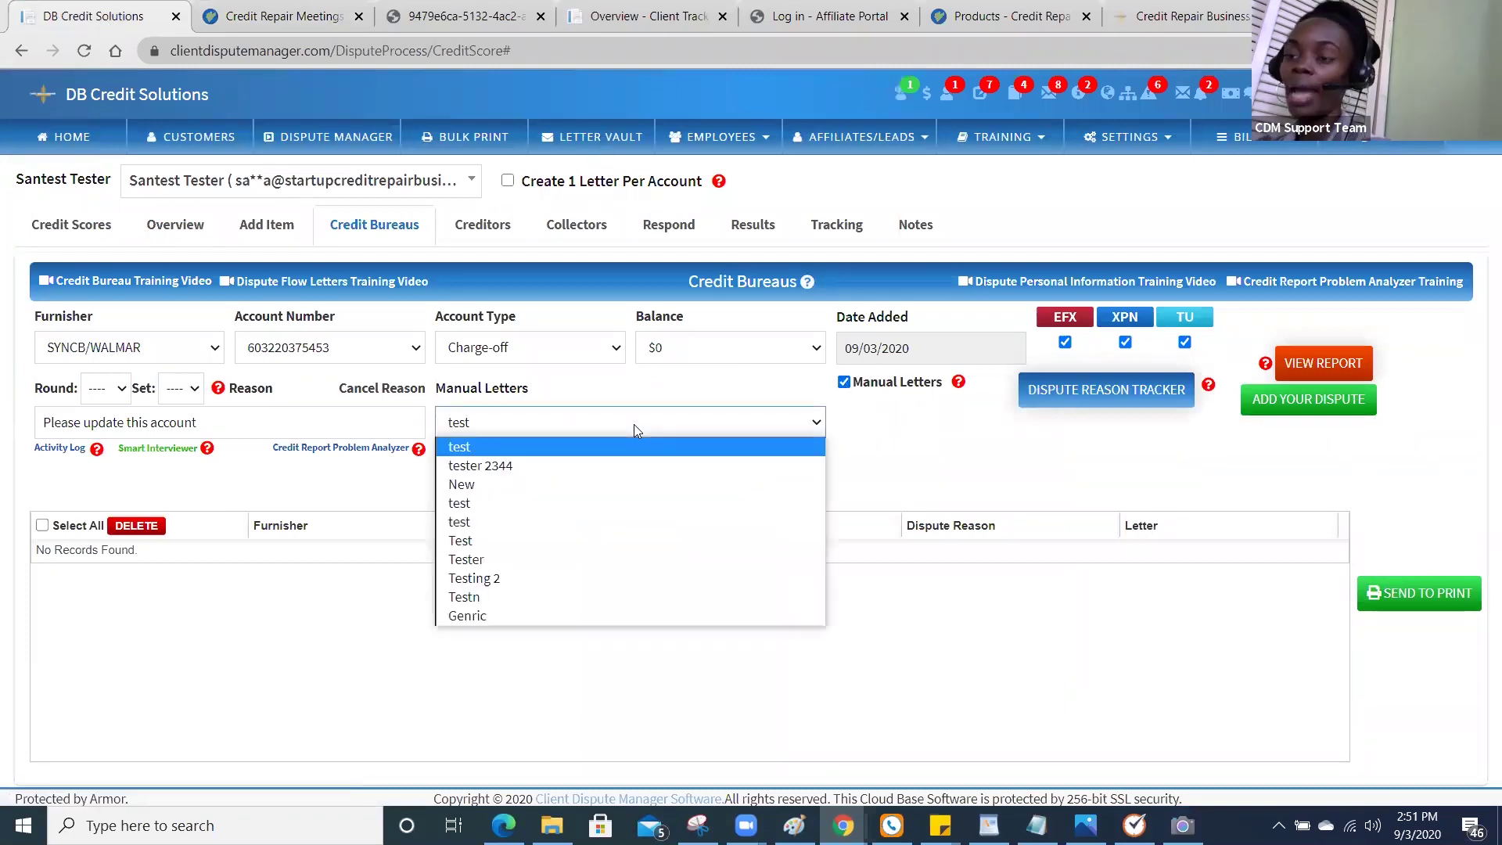
left_click(595, 147)
left_click(596, 147)
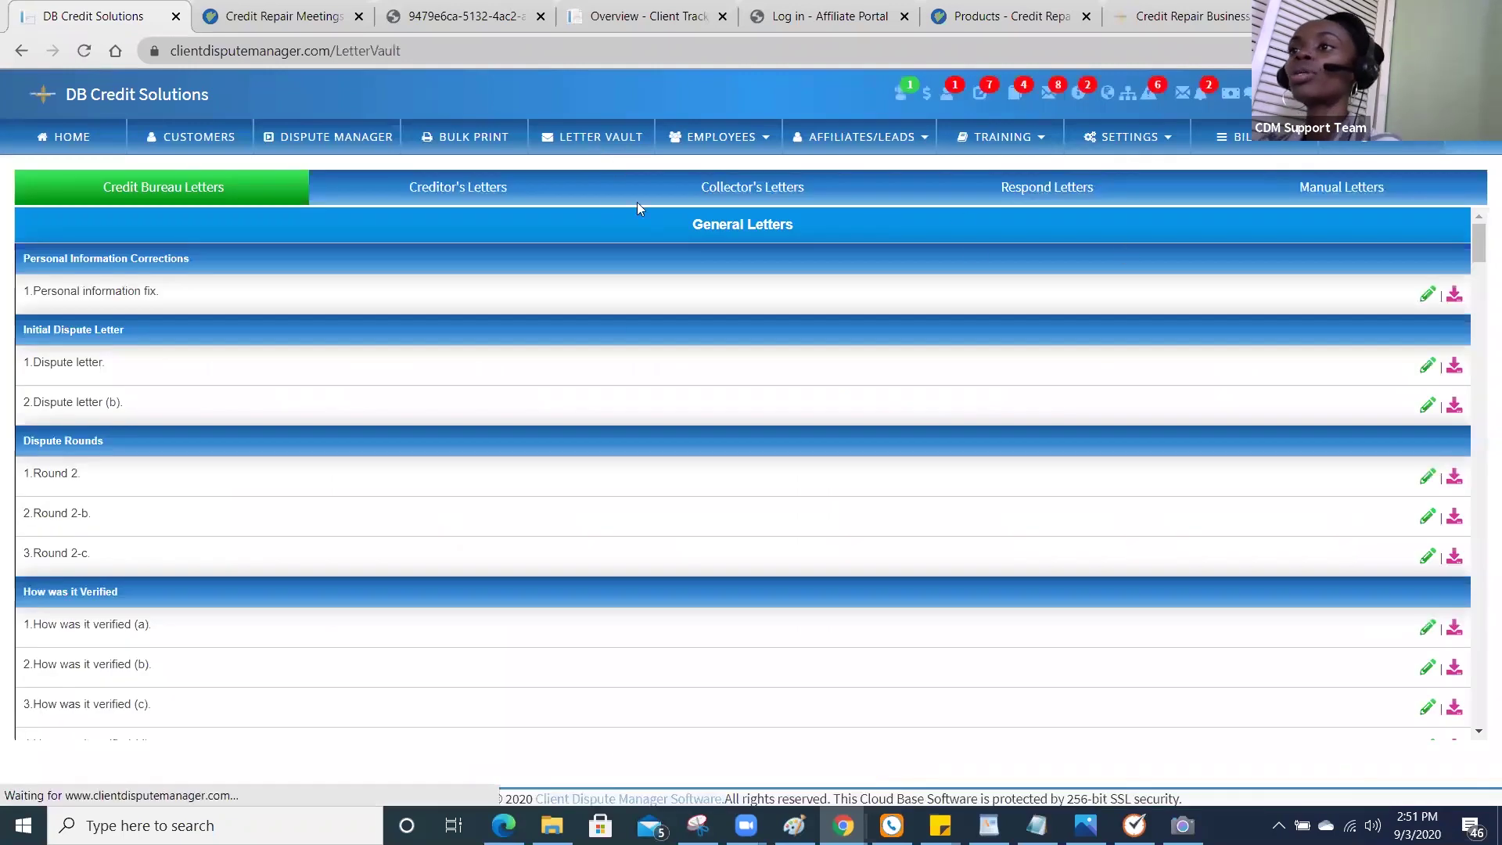
left_click(1349, 198)
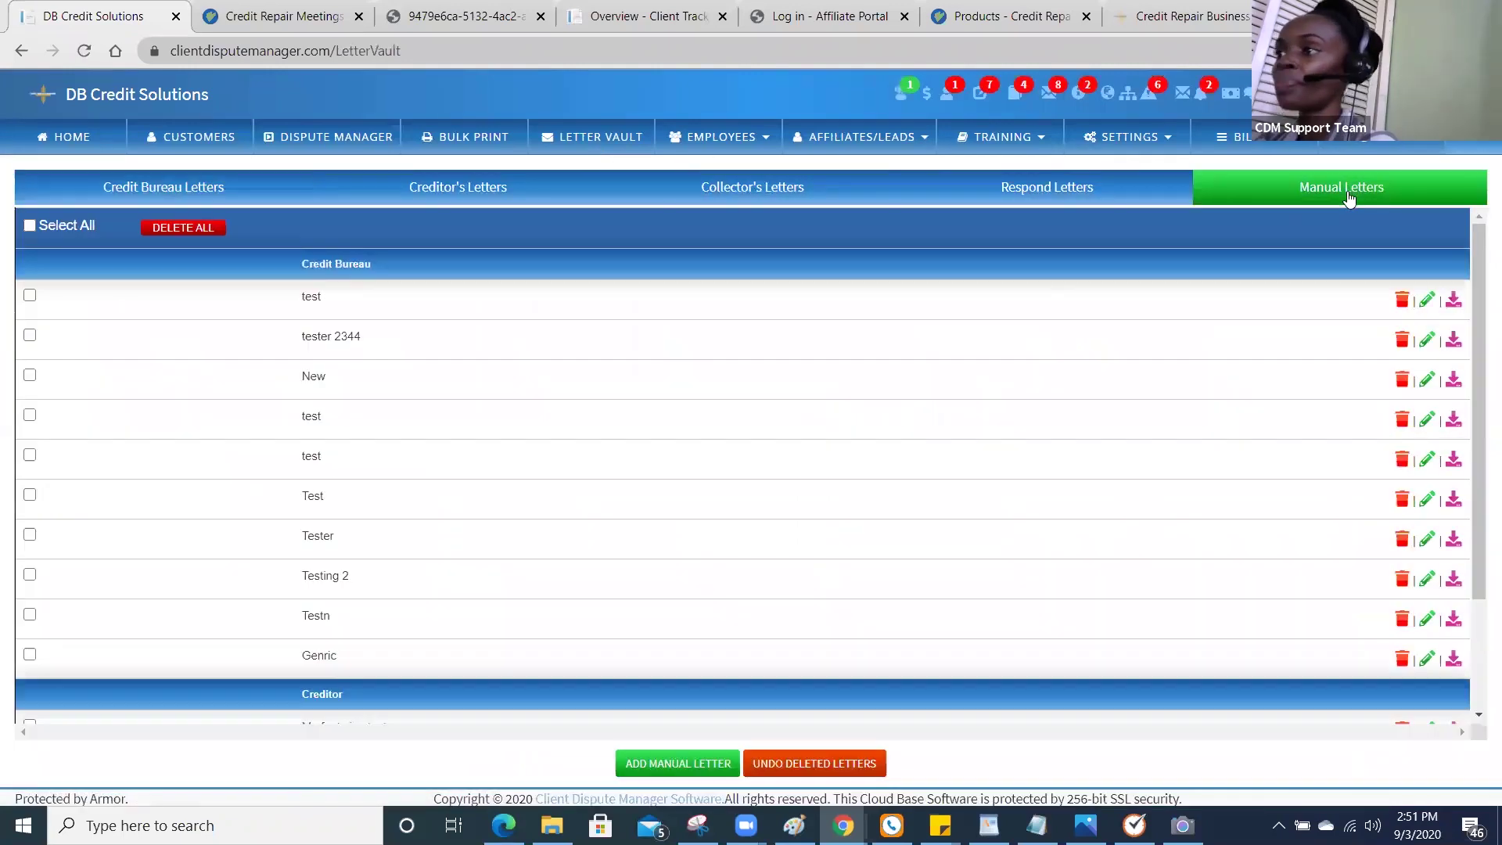
Start a new manual letter and add the line 'Test' under 'Dear Credit Bureau:'.
left_click(701, 766)
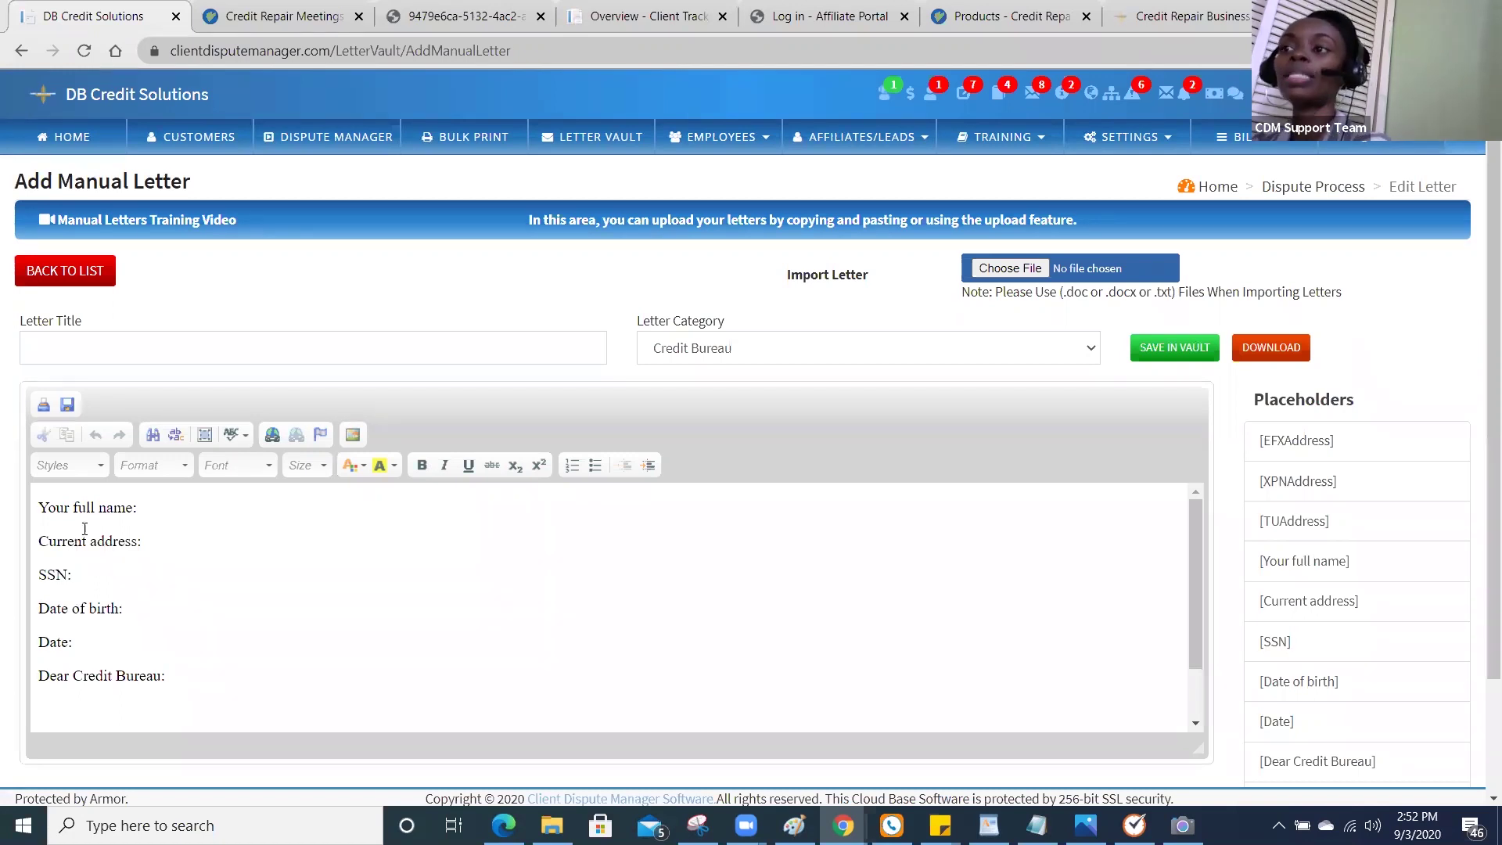
left_click(178, 695)
type("Test")
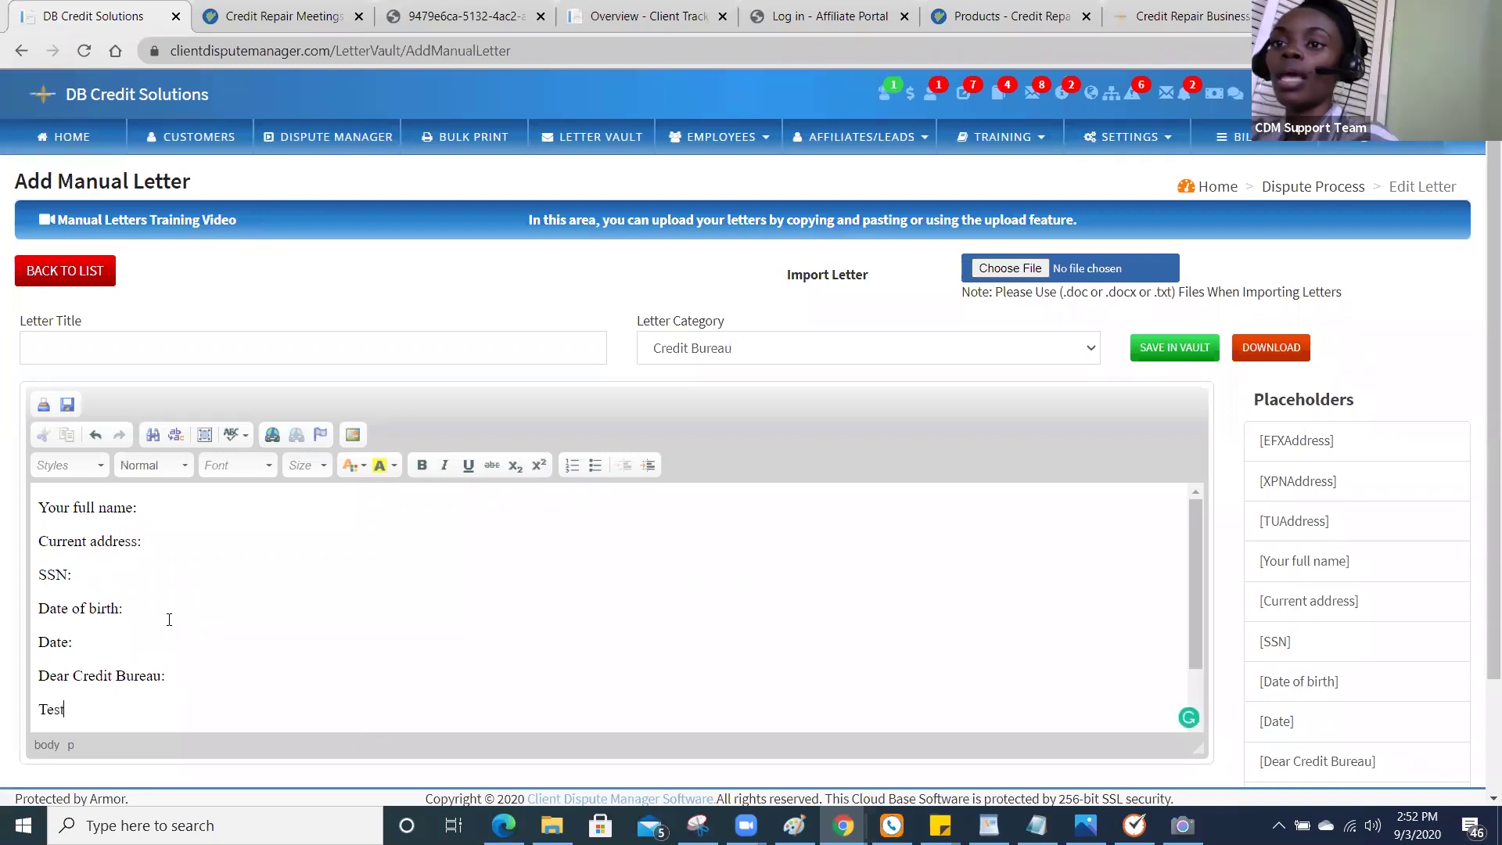
Title the letter 'Test' and bring up the Letter Category options.
left_click(183, 332)
type("Test")
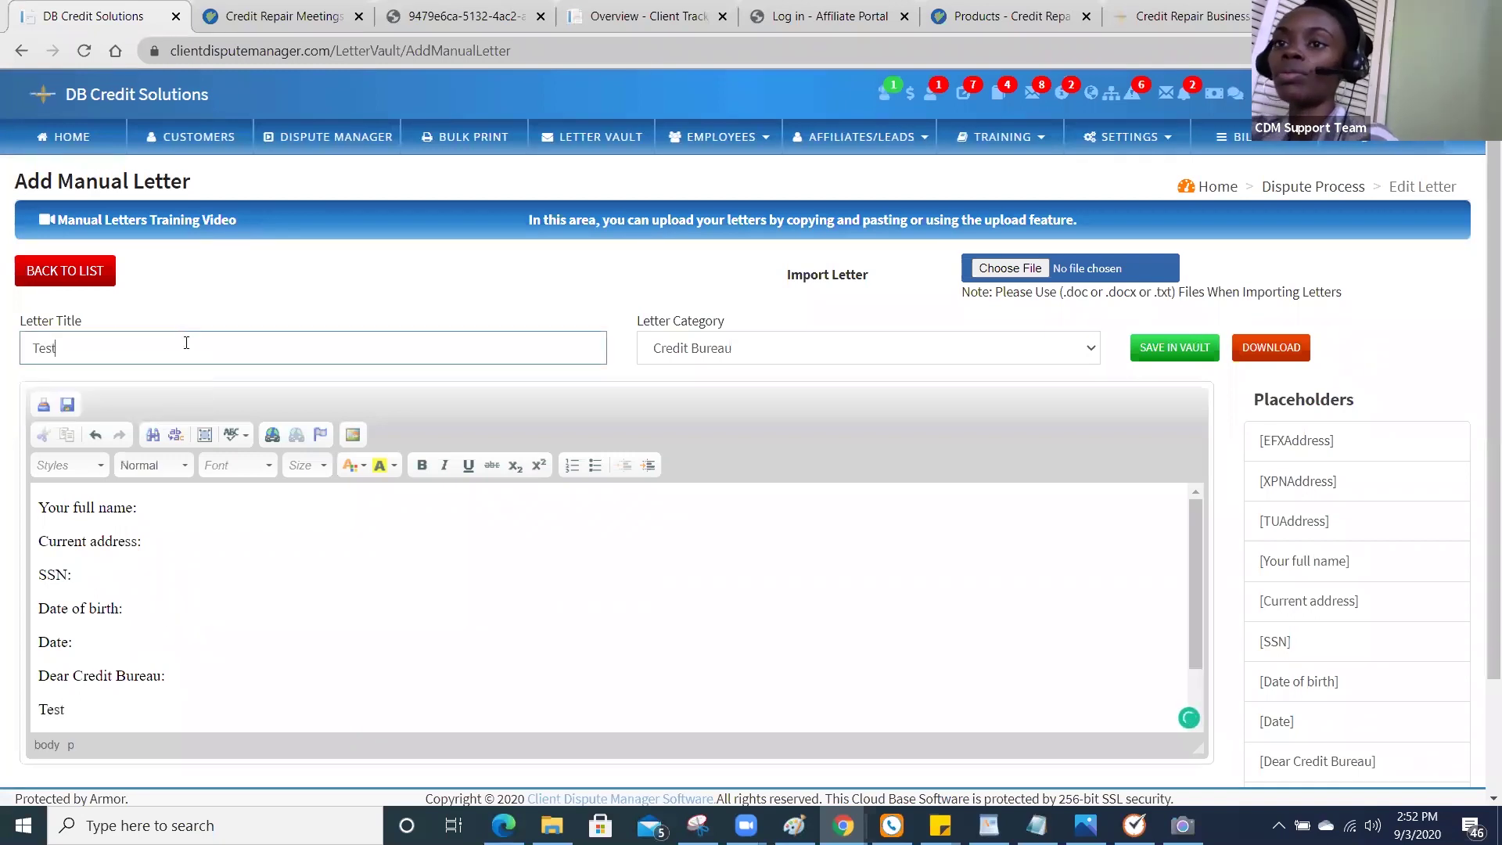
left_click(657, 354)
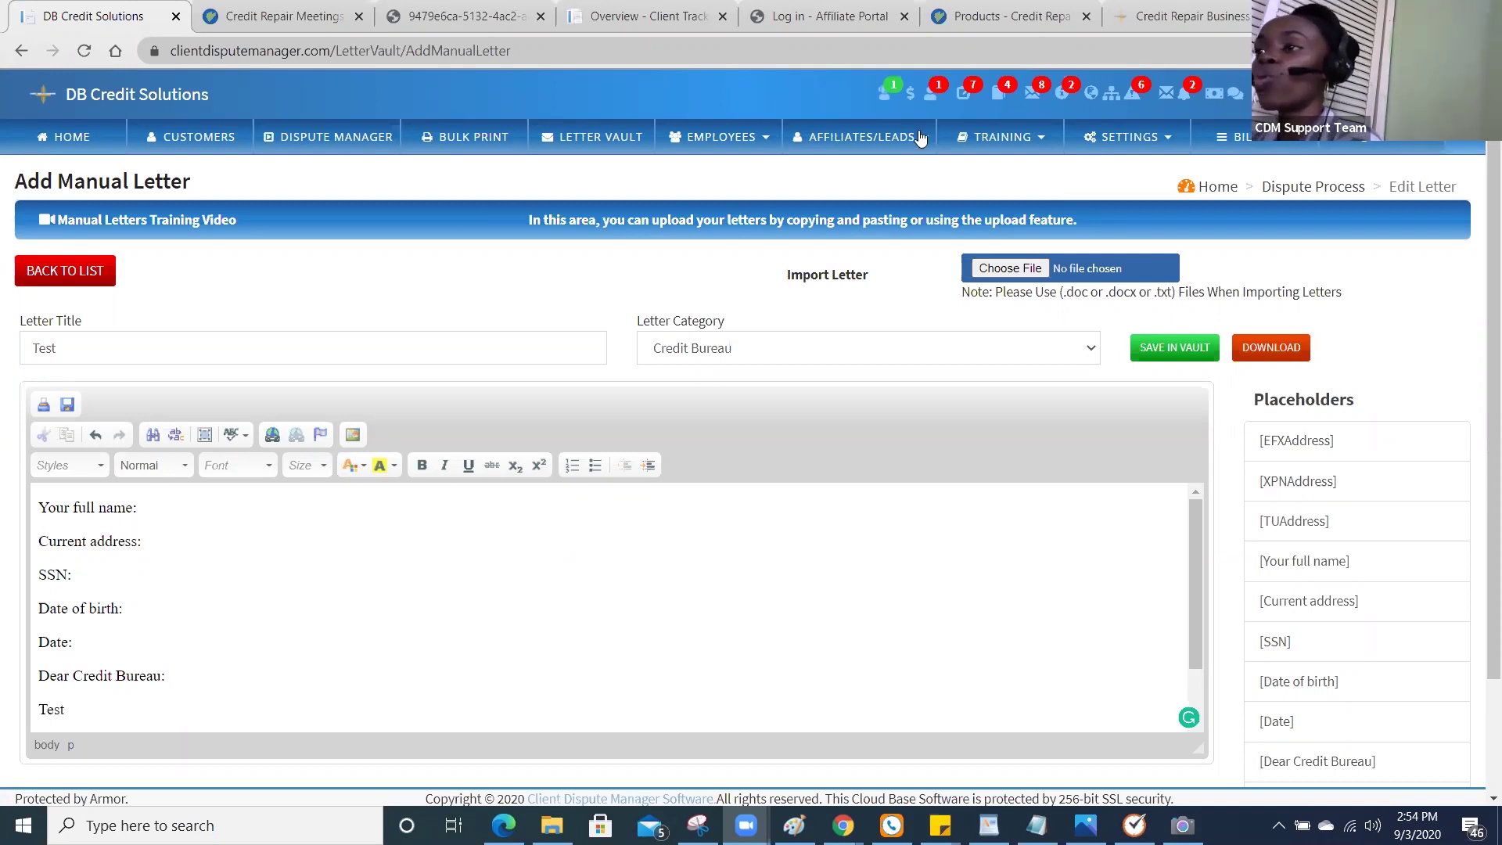
Go to TRAINING > TRAINING VIDEOS and pick the Lead Generation Academy category.
left_click(985, 149)
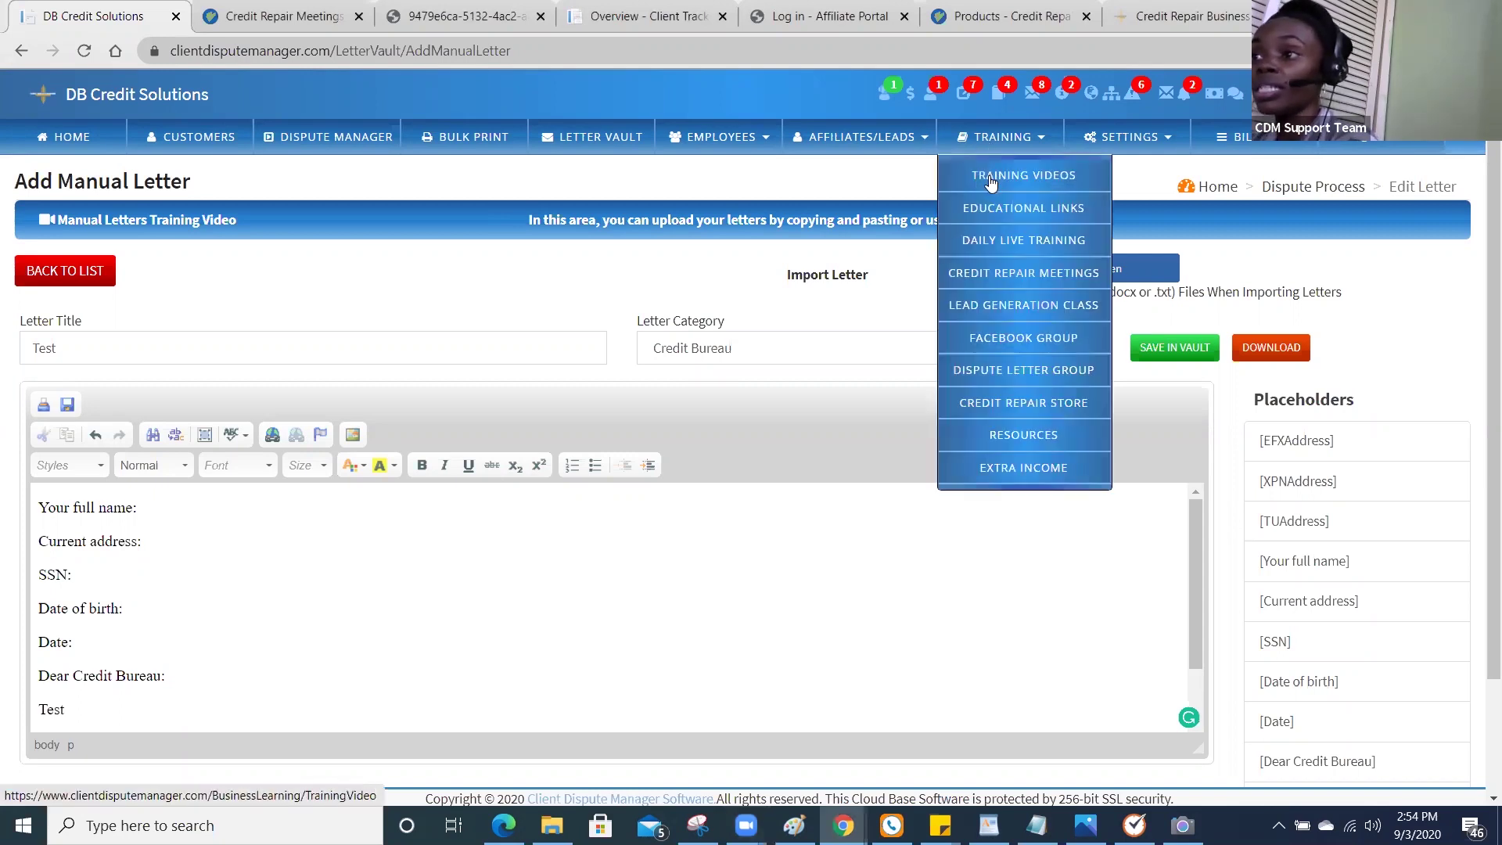
left_click(990, 179)
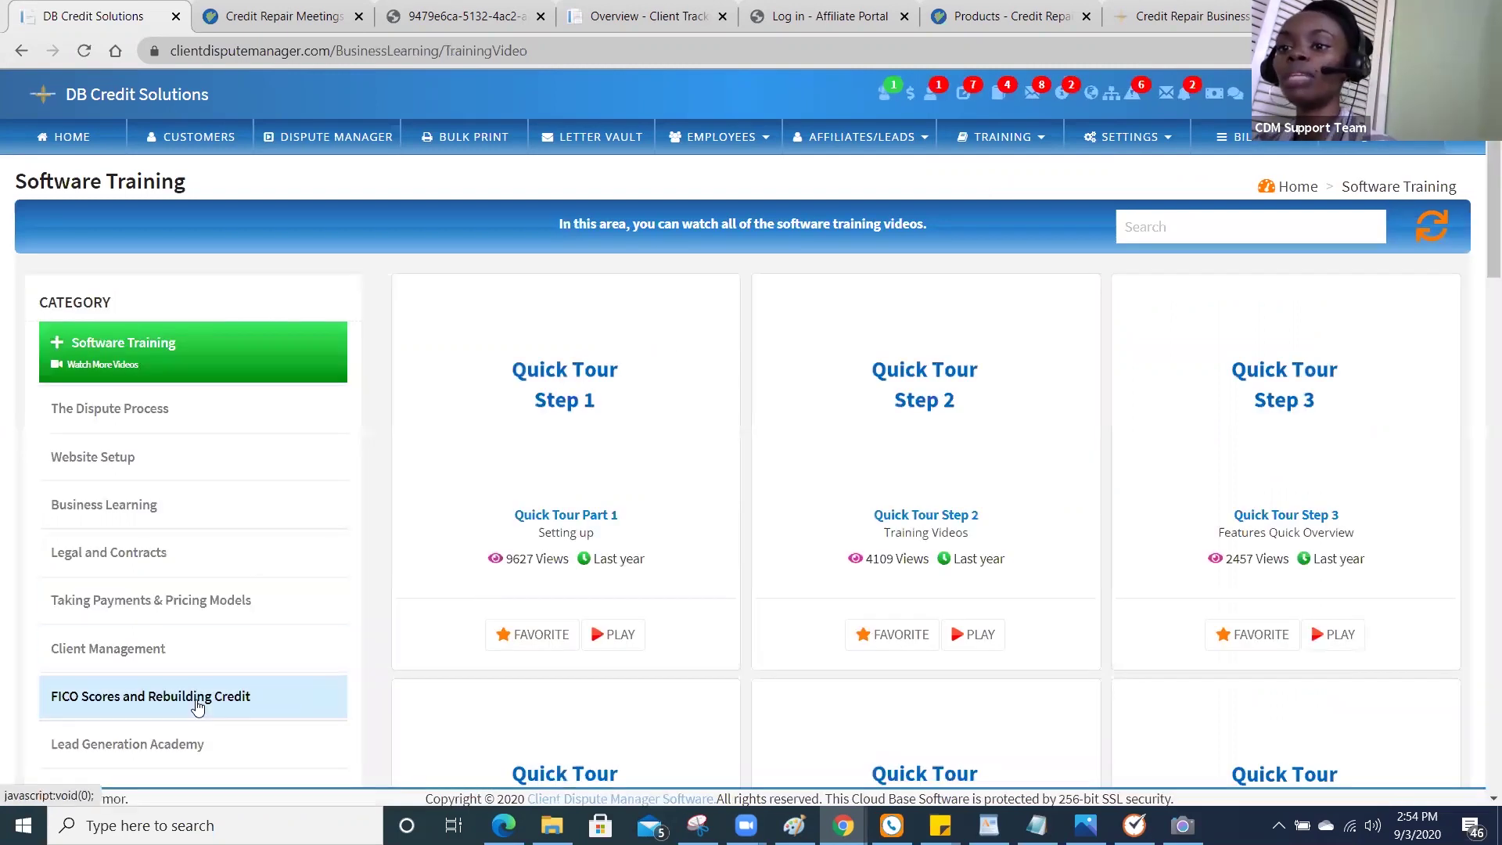
left_click(202, 742)
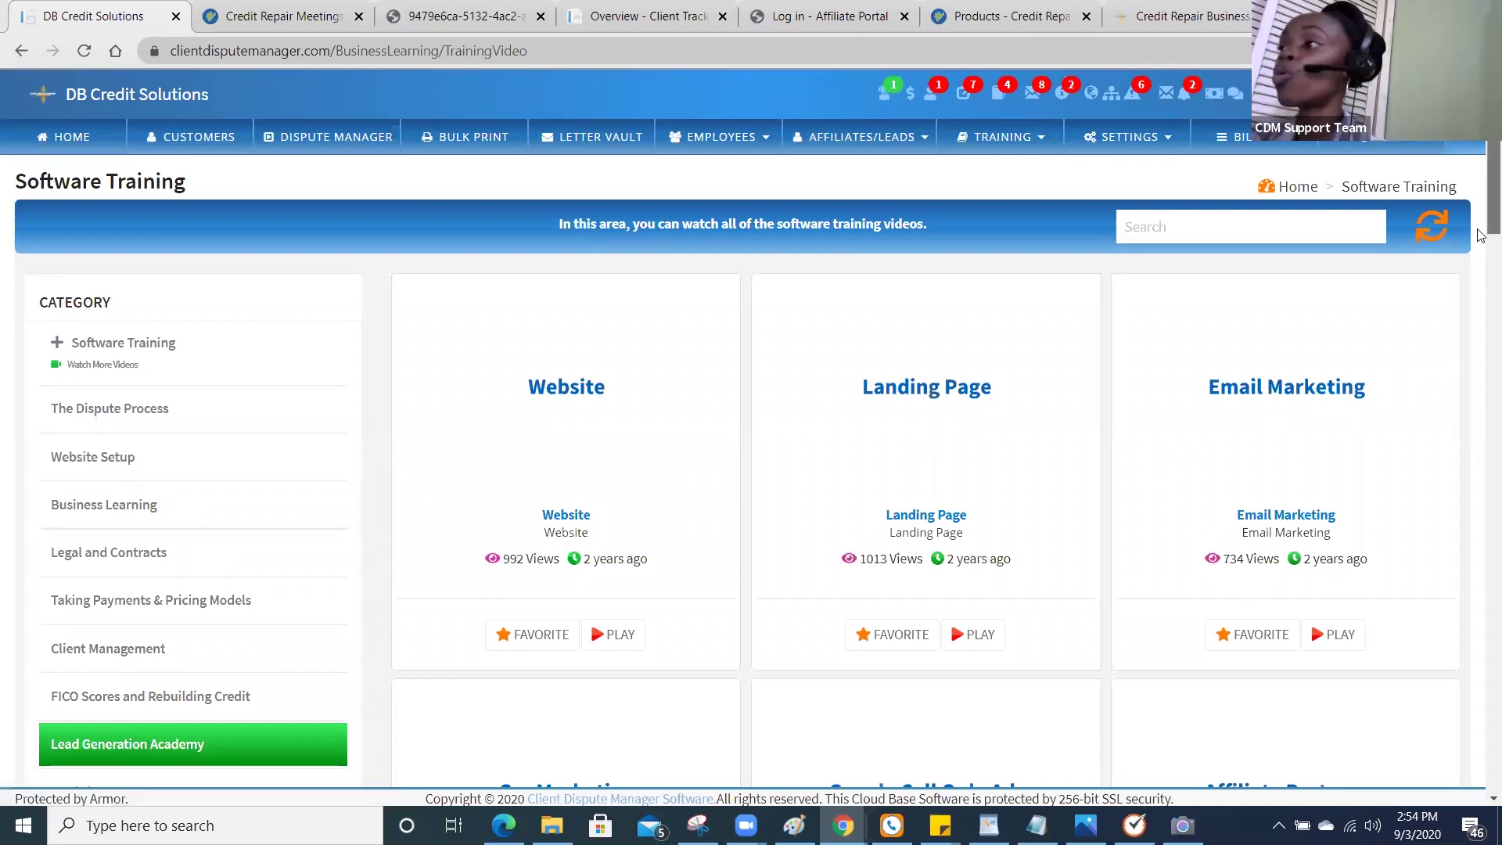
Scroll through the Lead Generation Academy tiles: Website, Landing Page and Email Marketing videos.
scroll(1481, 250, "down", 2)
scroll(1481, 269, "down", 2)
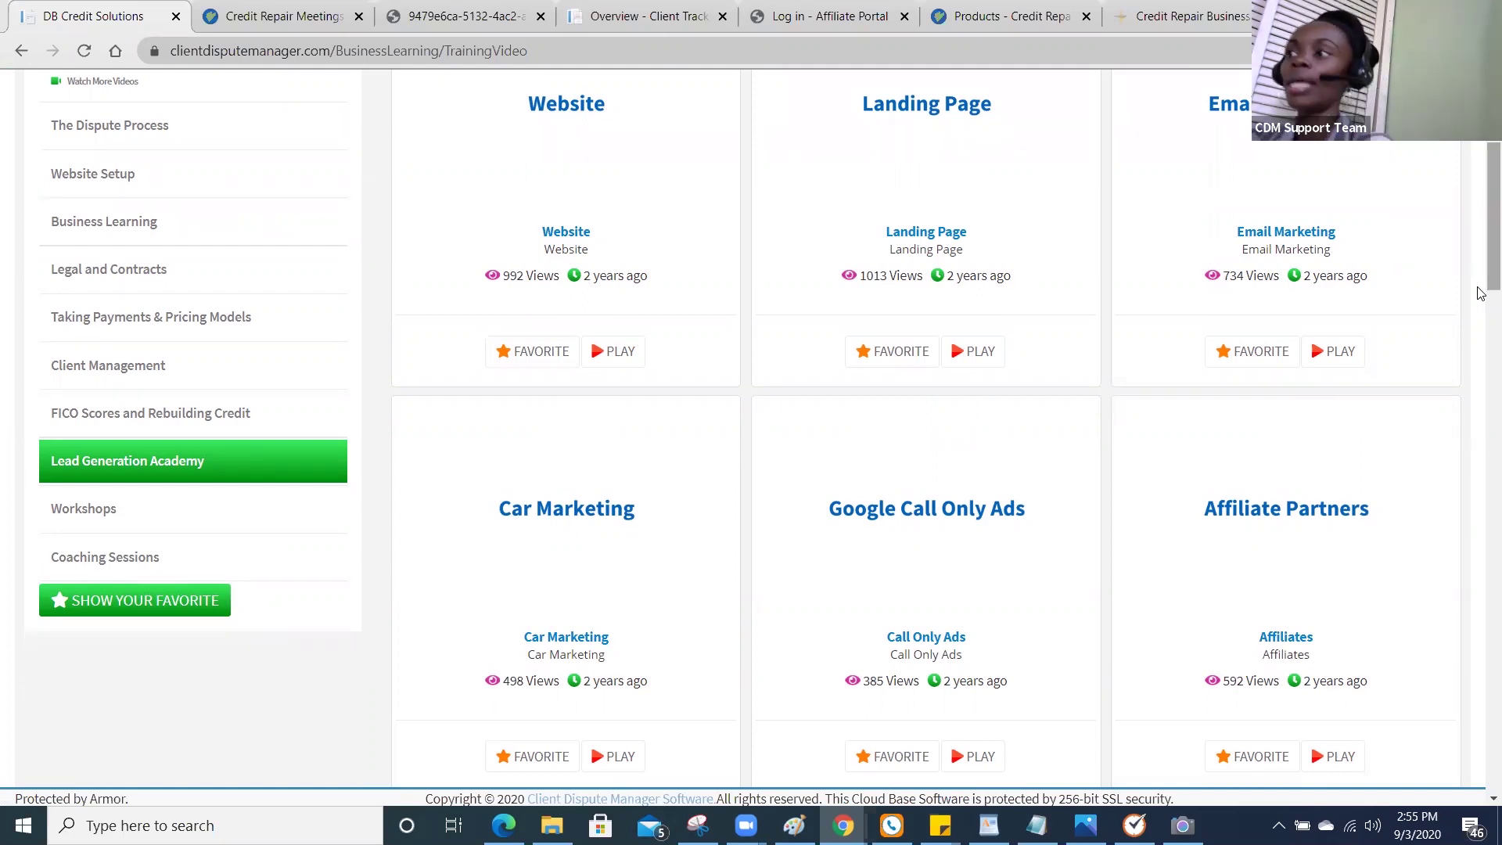
scroll(1481, 293, "up", 3)
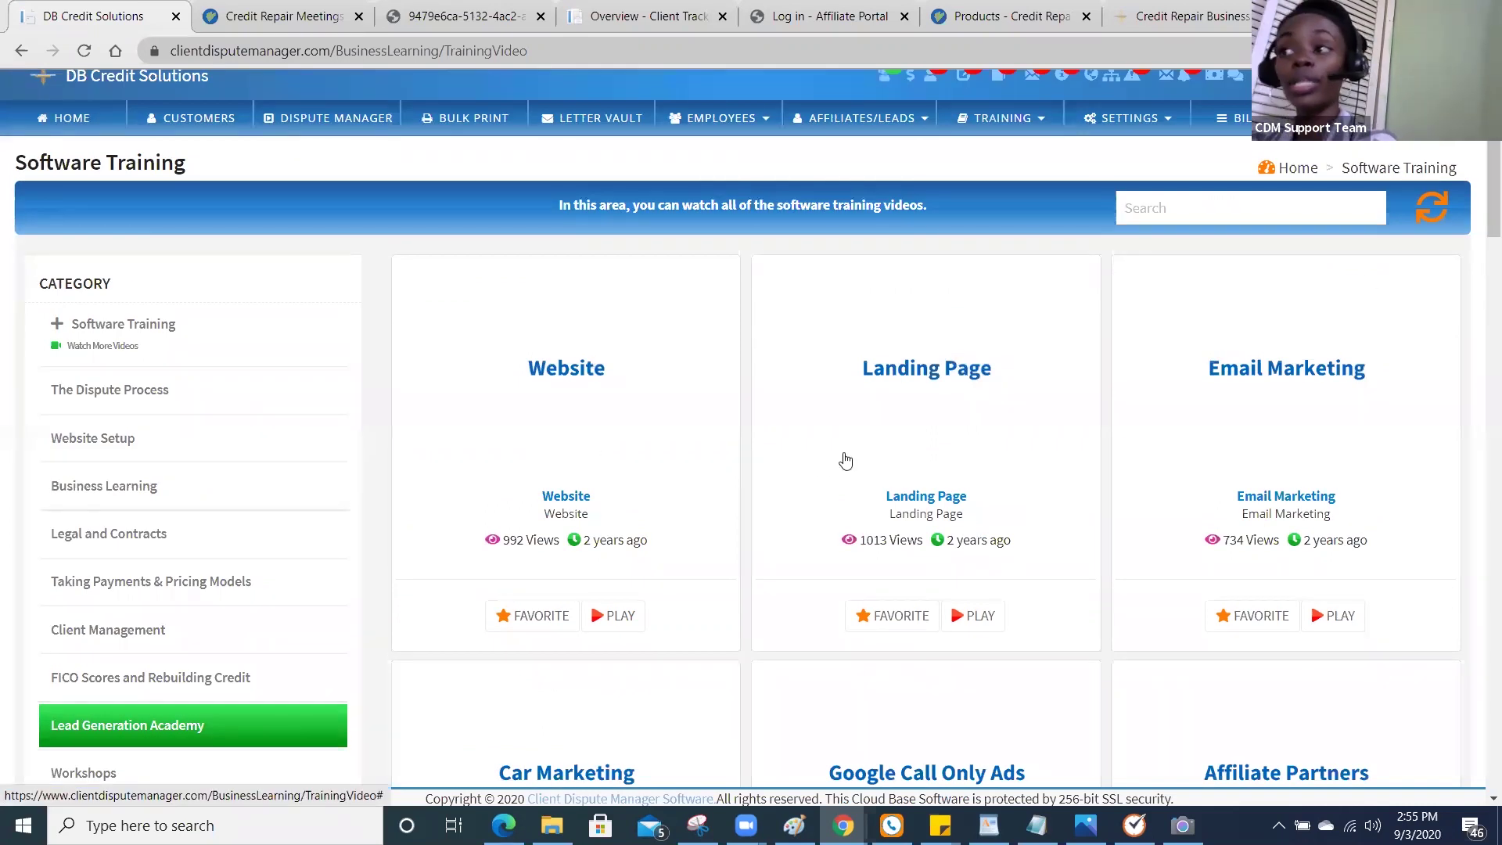
left_click_drag(1481, 248, 1481, 266)
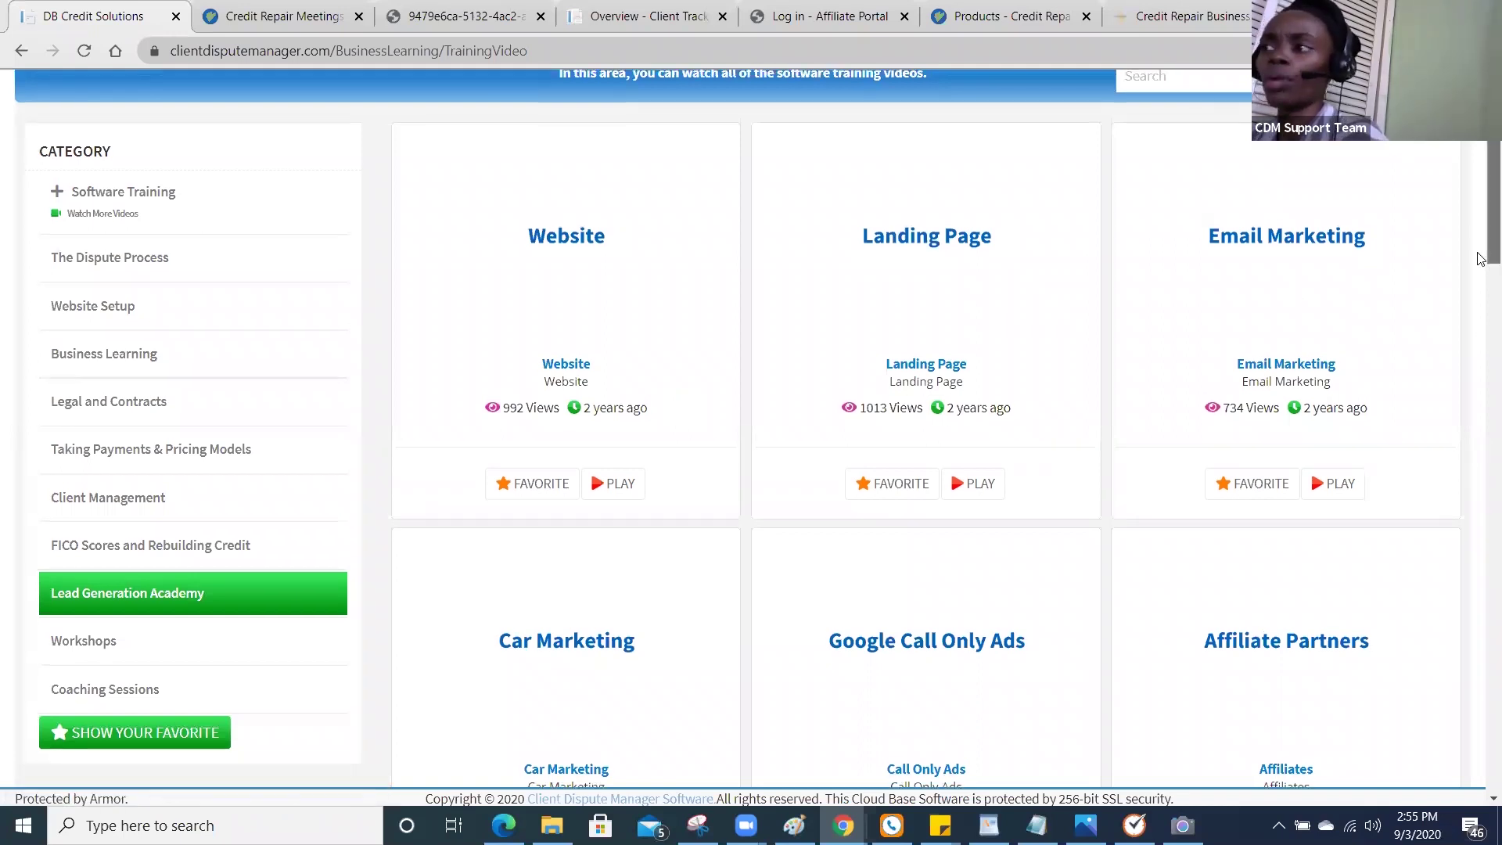
left_click_drag(1478, 253, 1478, 261)
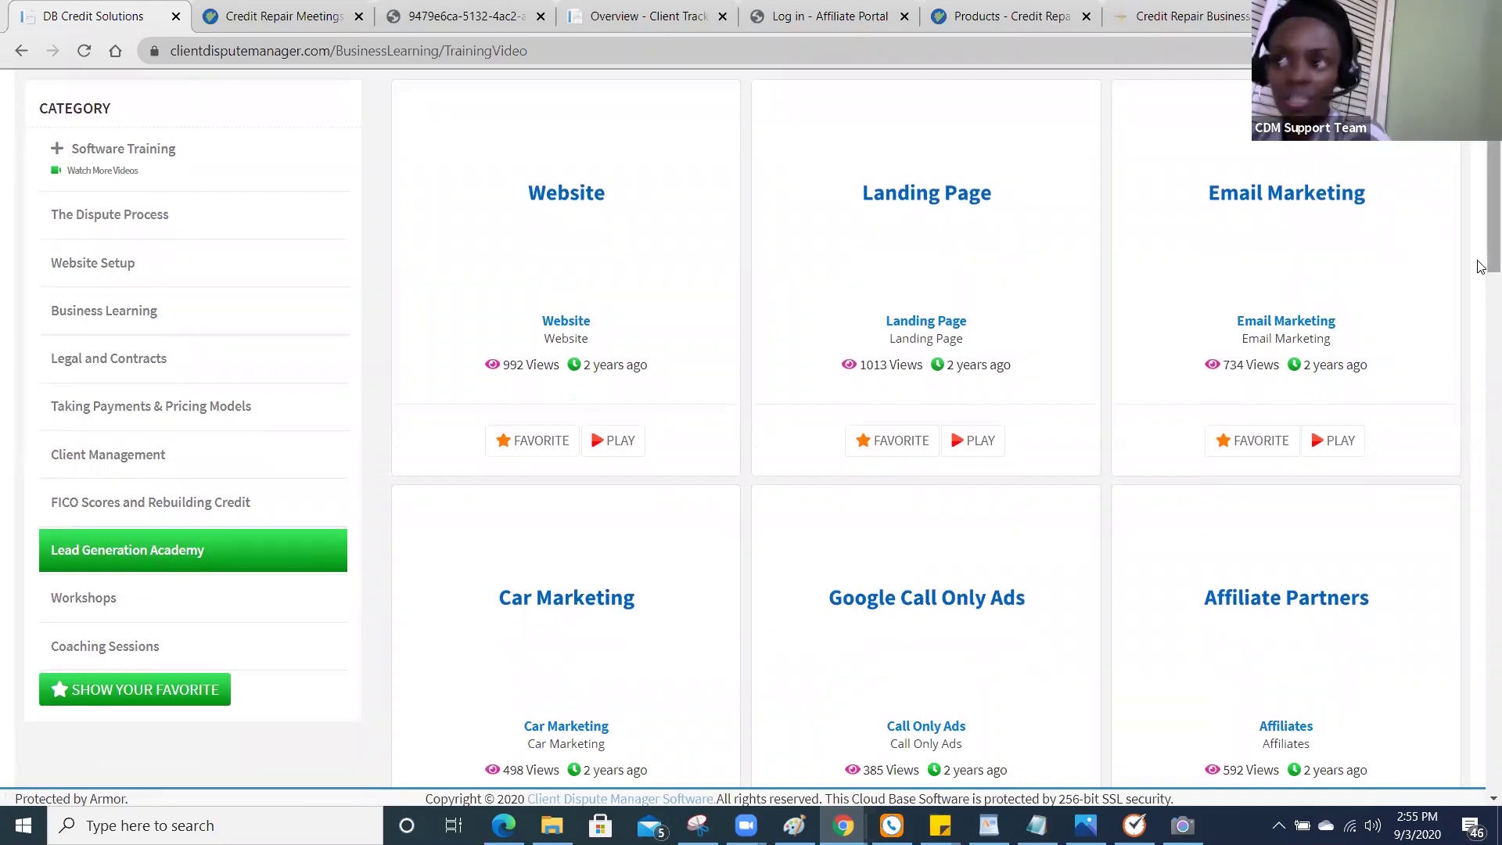
left_click_drag(1478, 266, 1480, 310)
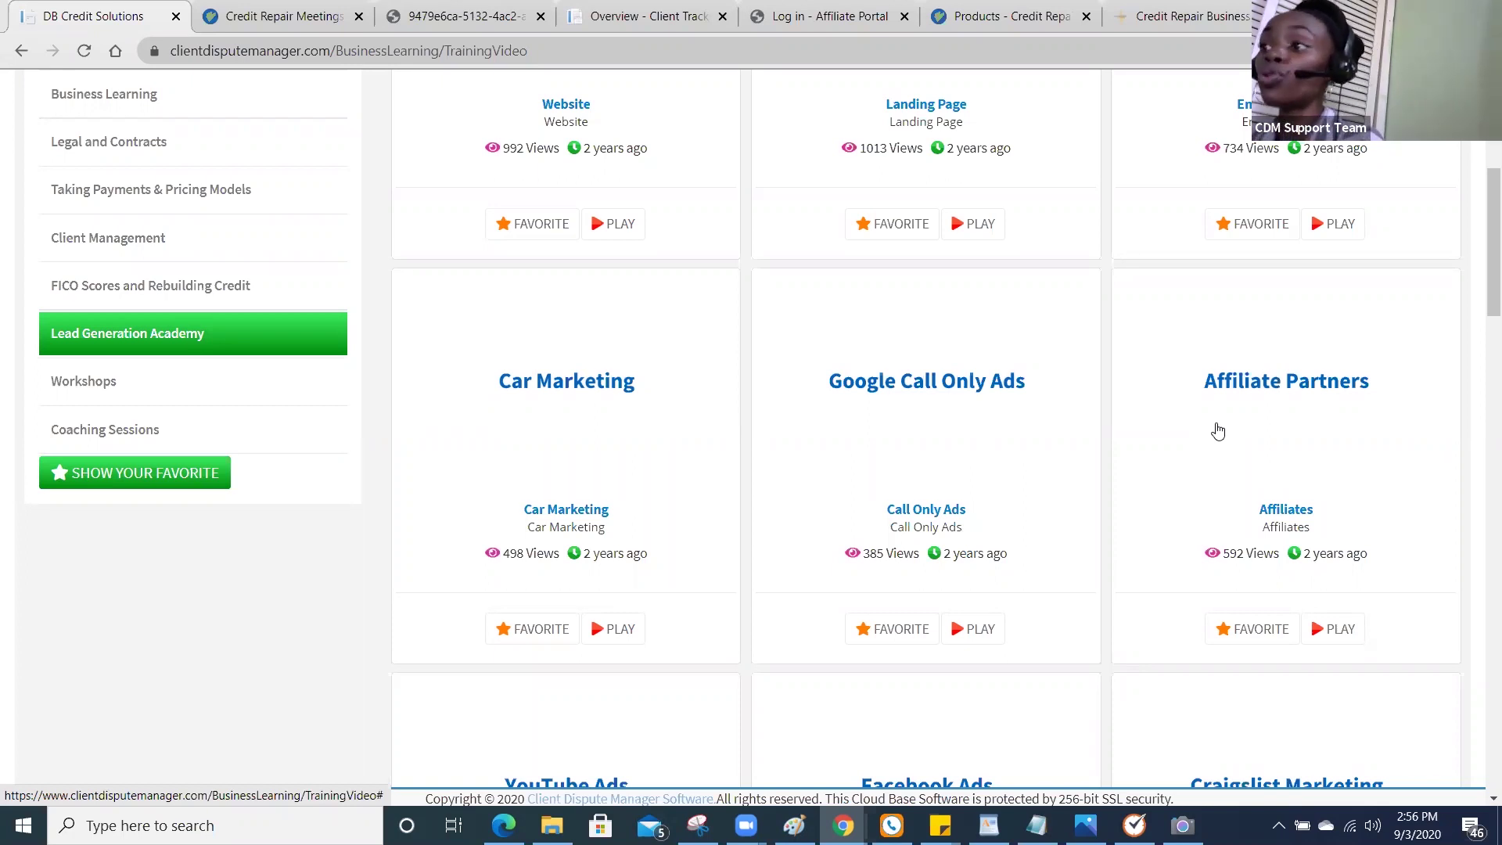
left_click_drag(1488, 308, 1478, 221)
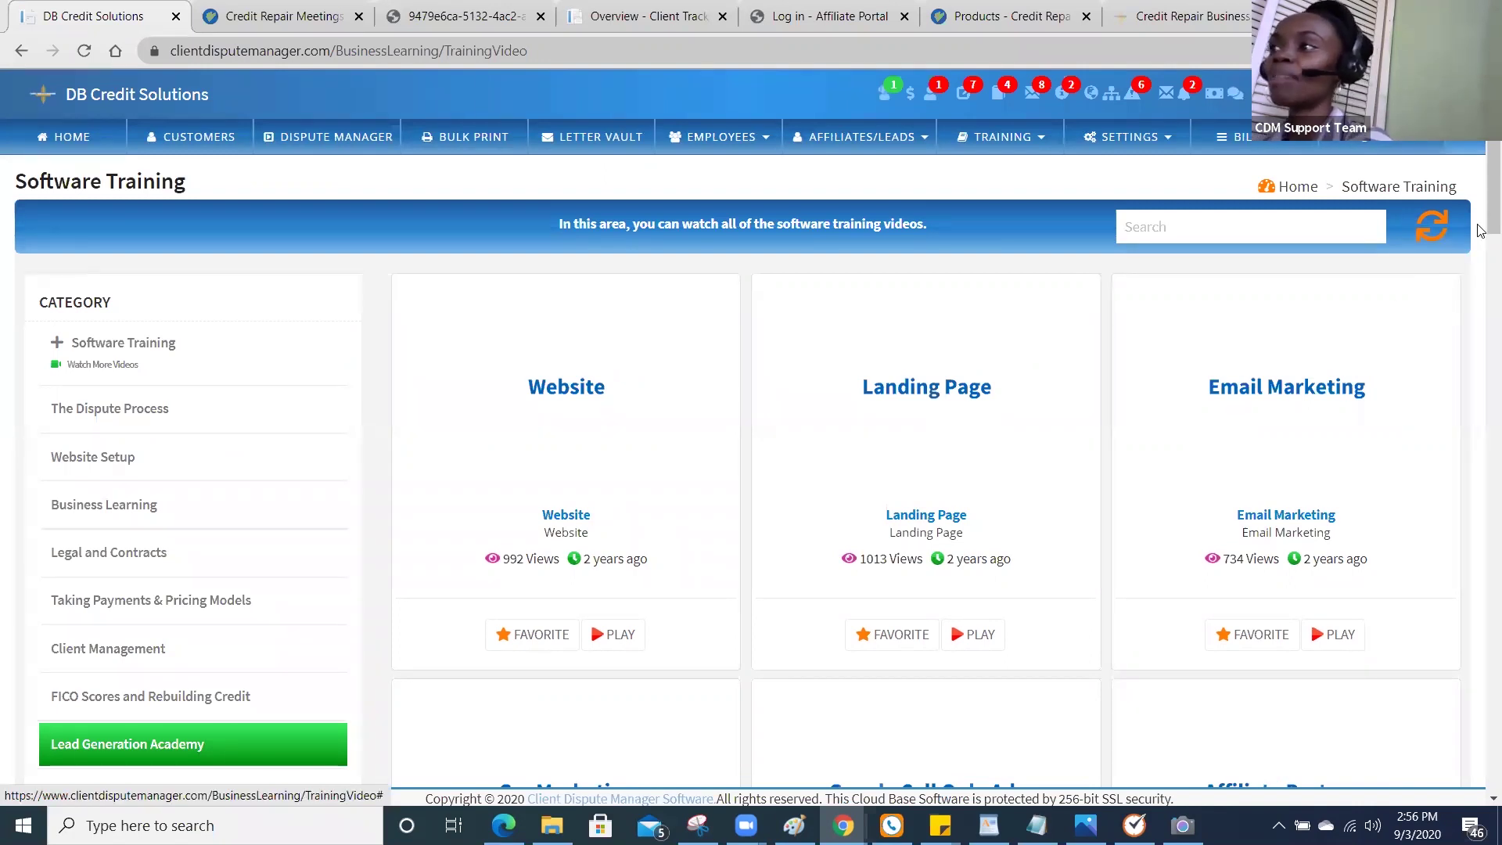
Scroll the Software Training list back to the top and choose the rightmost navigation-bar item.
scroll(1481, 228, "down", 1)
scroll(1482, 228, "down", 1)
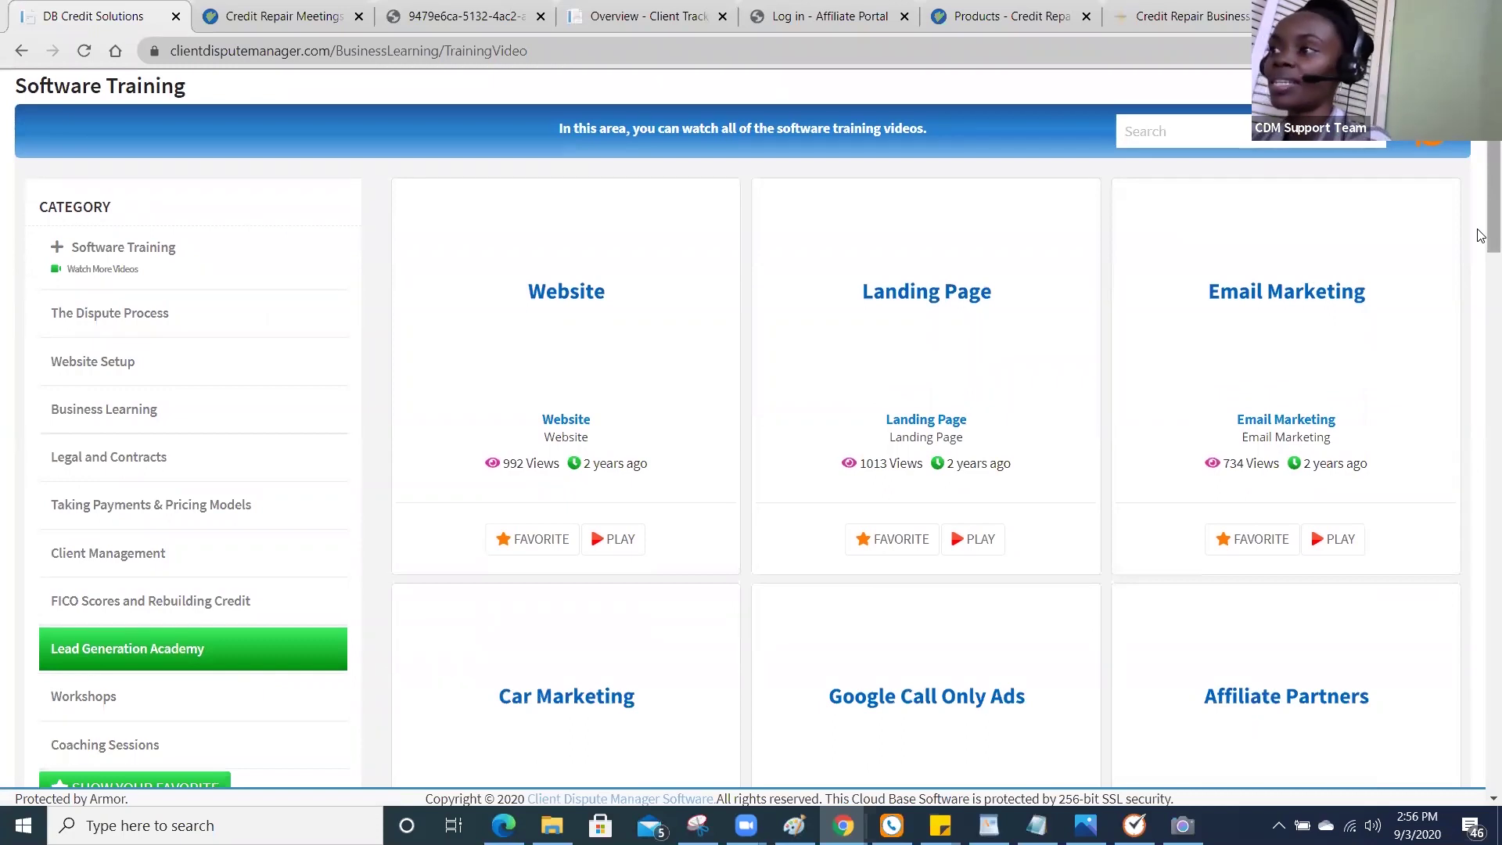
scroll(1481, 227, "up", 1)
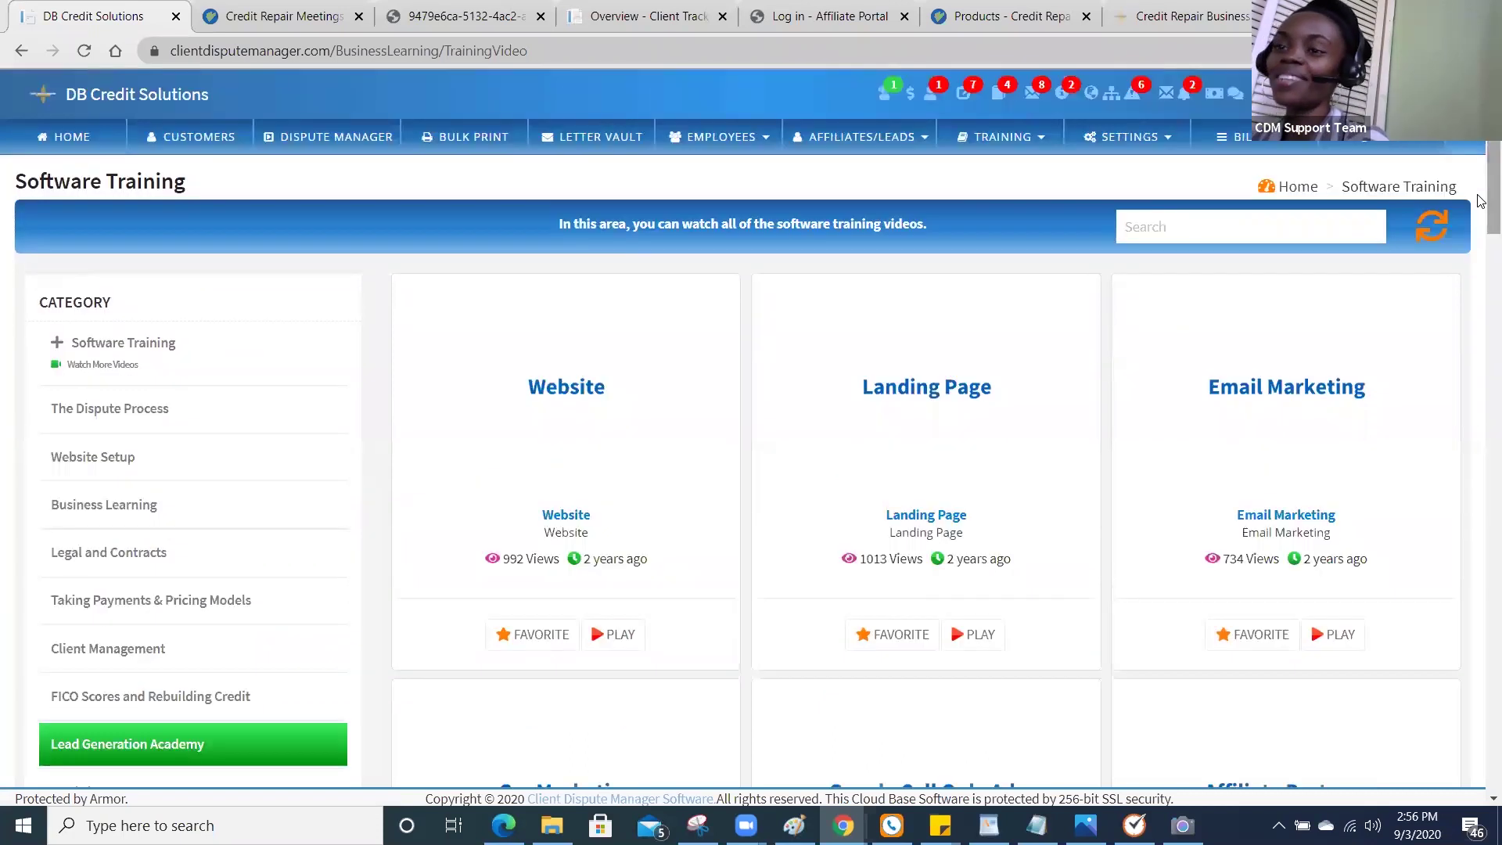
scroll(1481, 204, "down", 6)
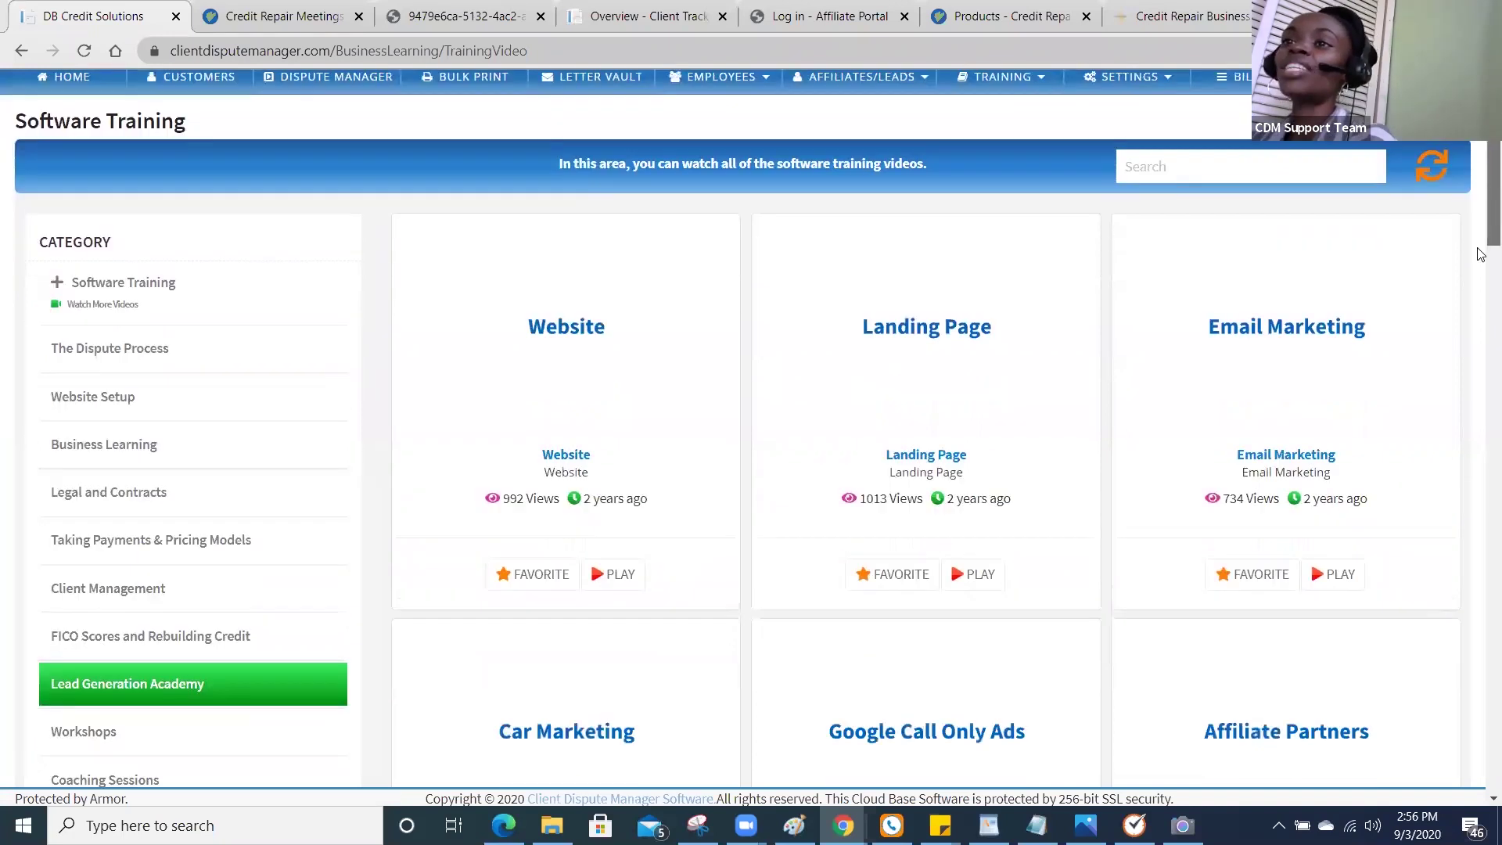
left_click_drag(1481, 318, 1481, 181)
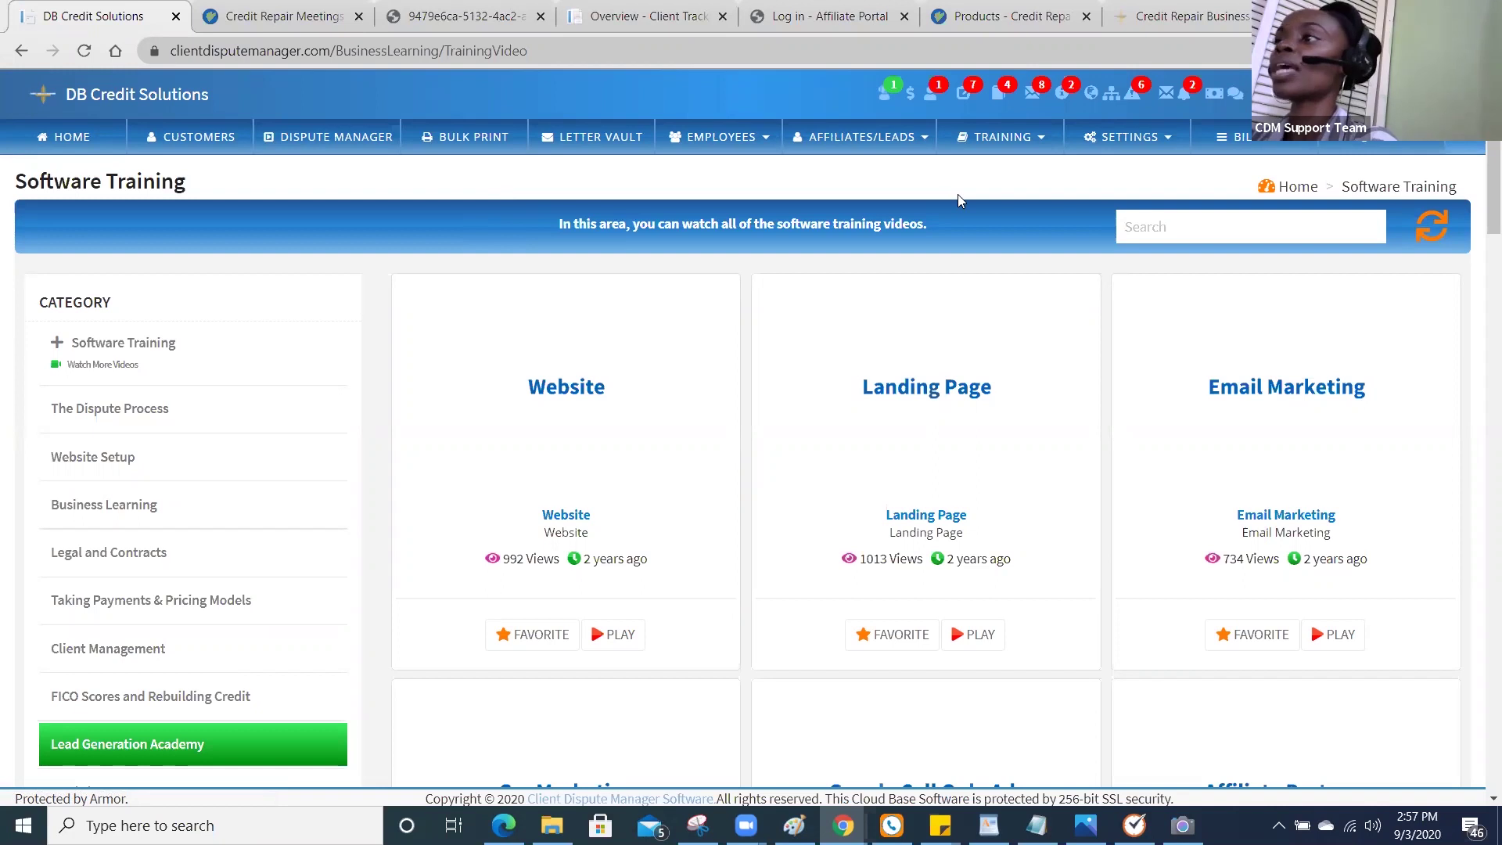
left_click(1397, 145)
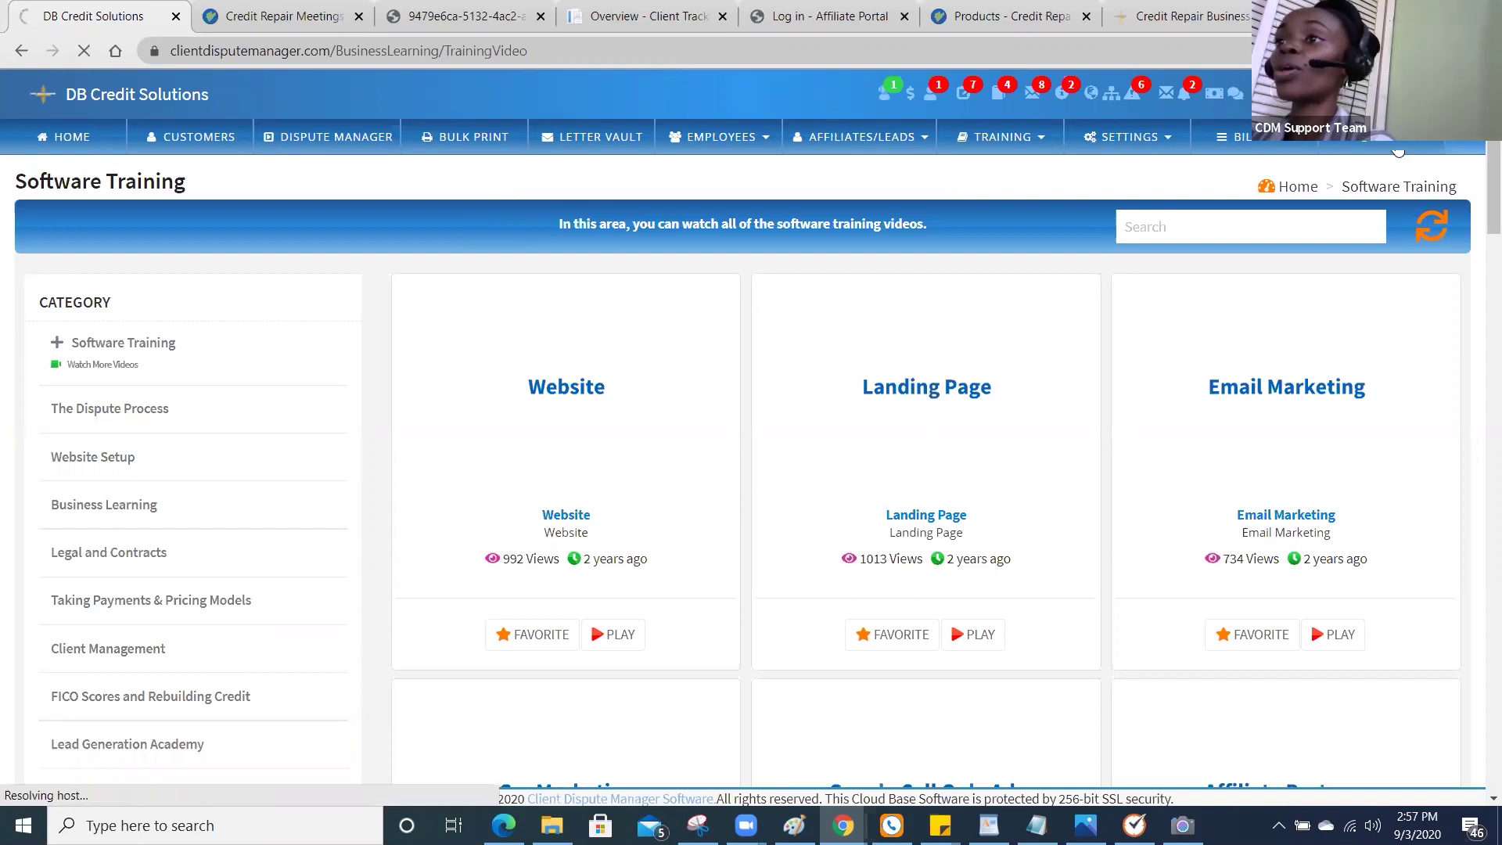